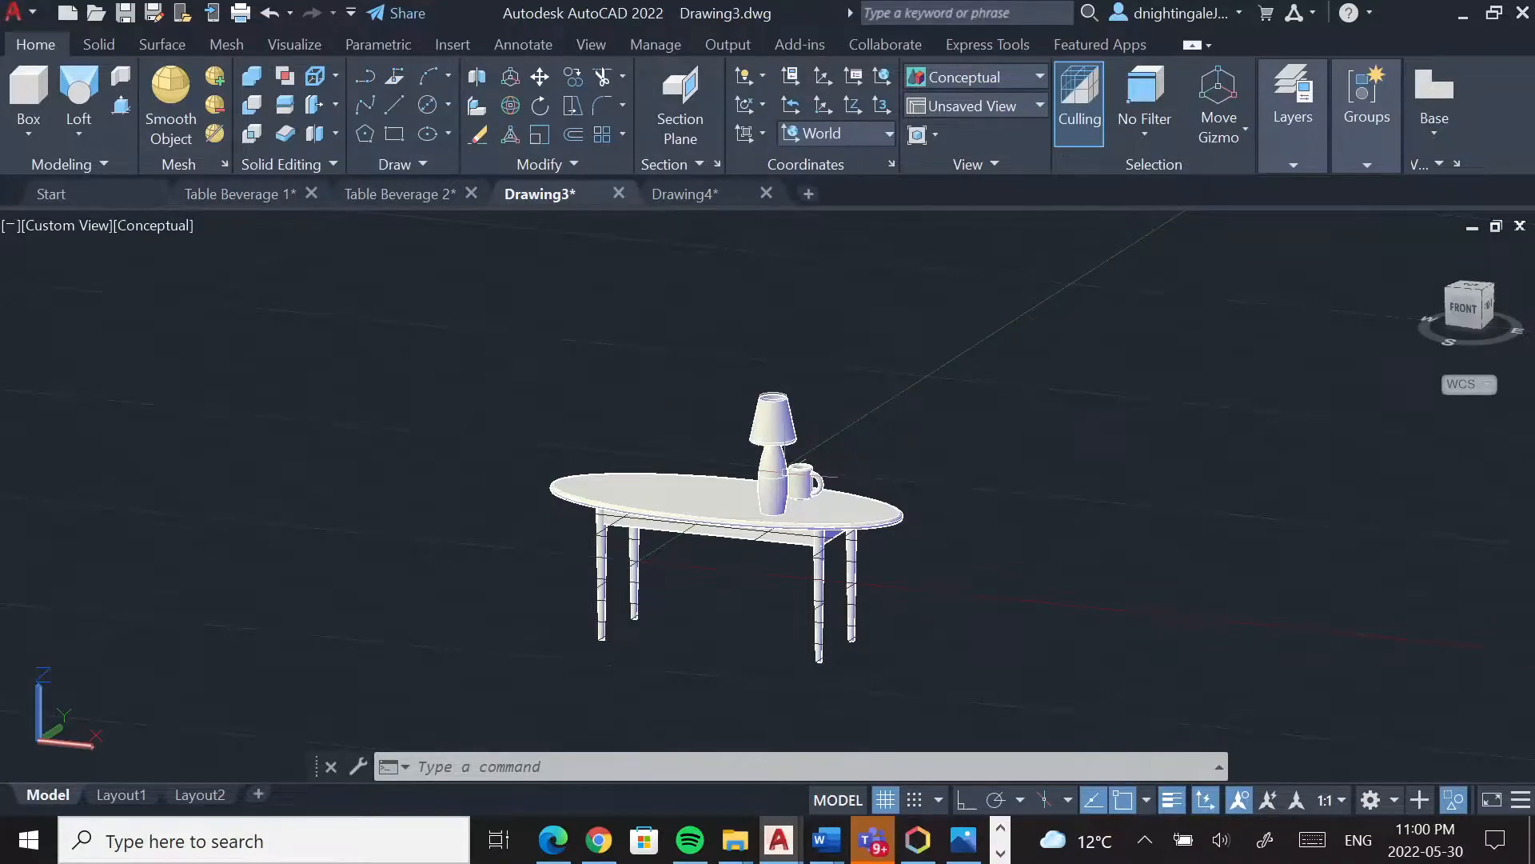
Draw a circle with a diameter of 3 in the top view, beside the right end of the oval tabletop
scroll(782, 482, up, 3)
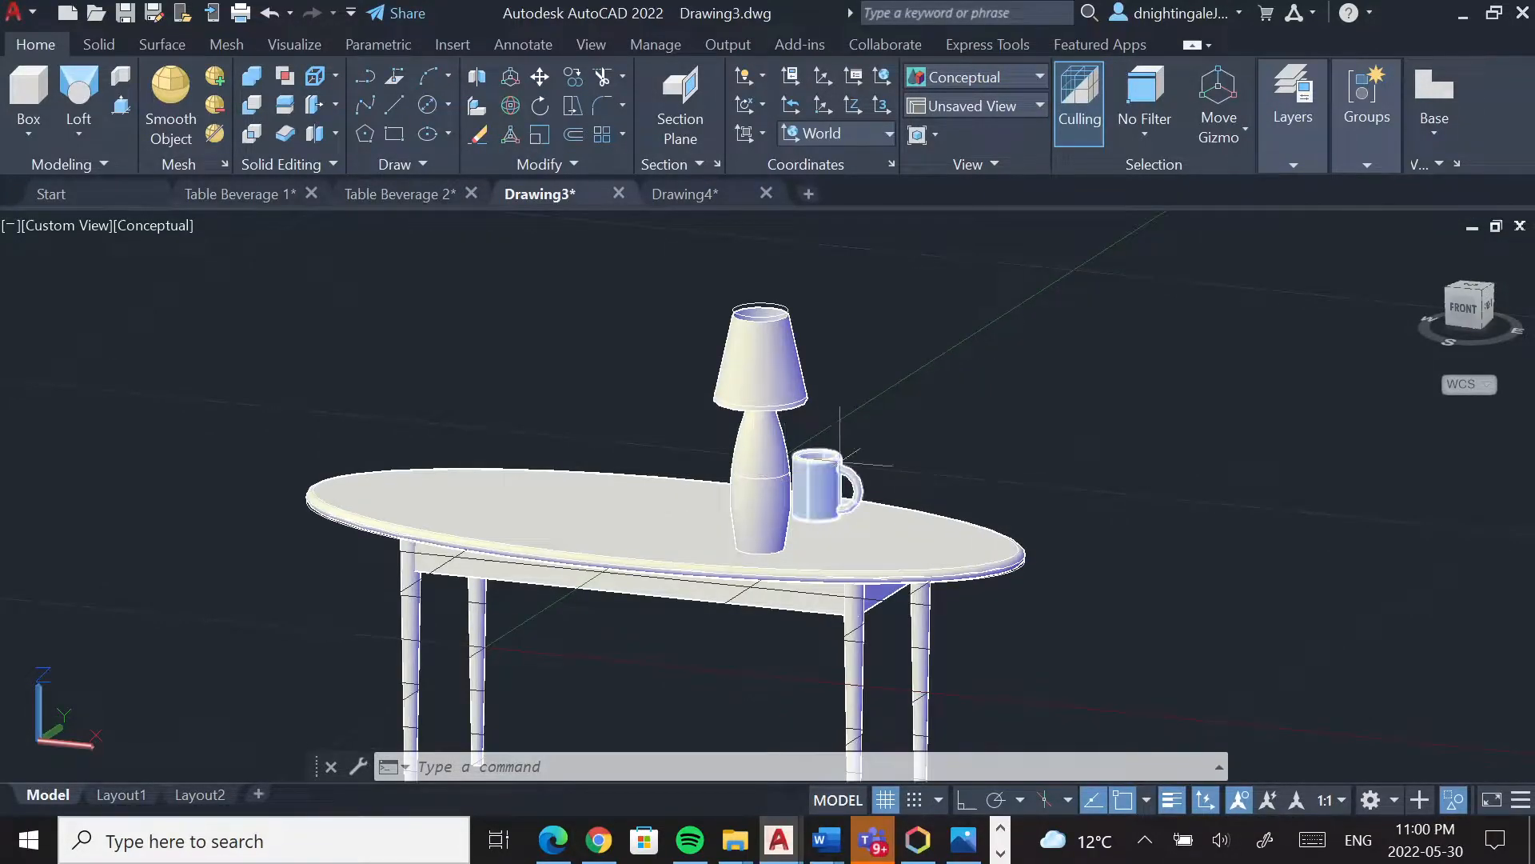
mouse_move(840, 462)
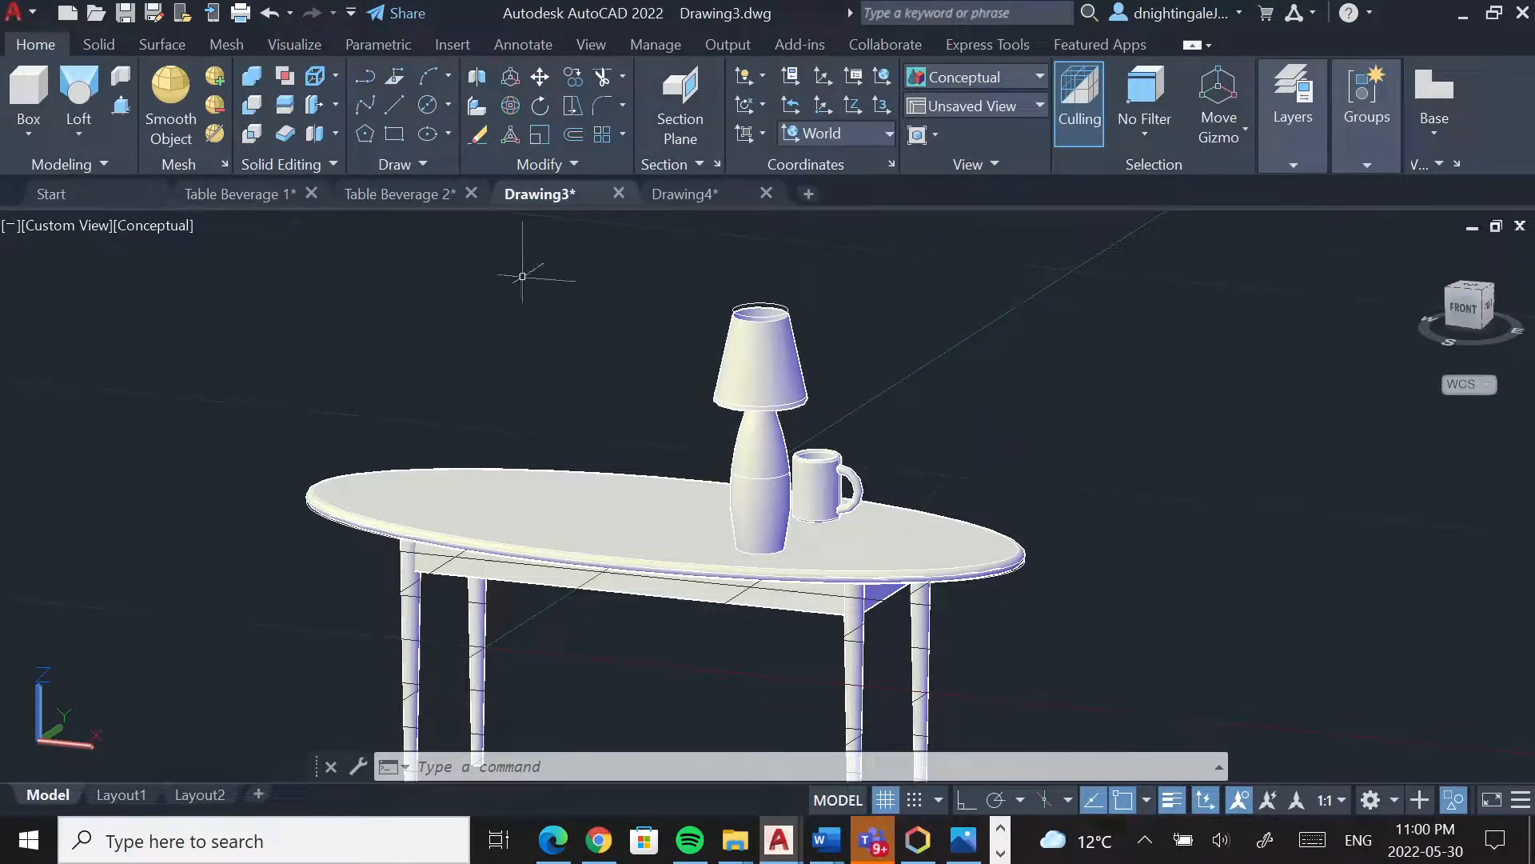
click(1473, 291)
scroll(964, 390, up, 5)
middle_drag(906, 429, 973, 436)
scroll(951, 424, down, 4)
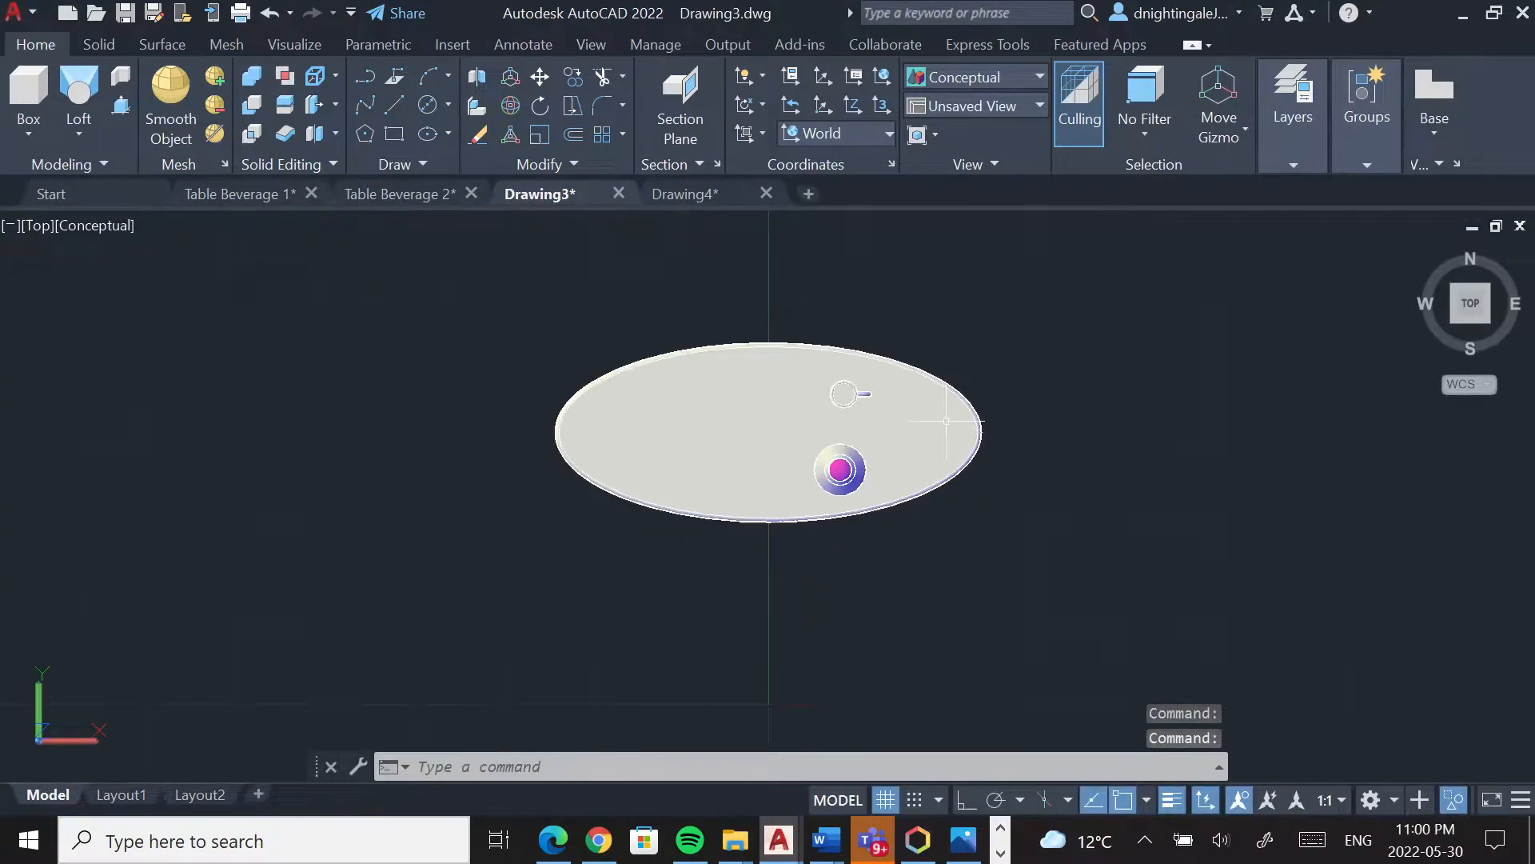
scroll(897, 406, up, 3)
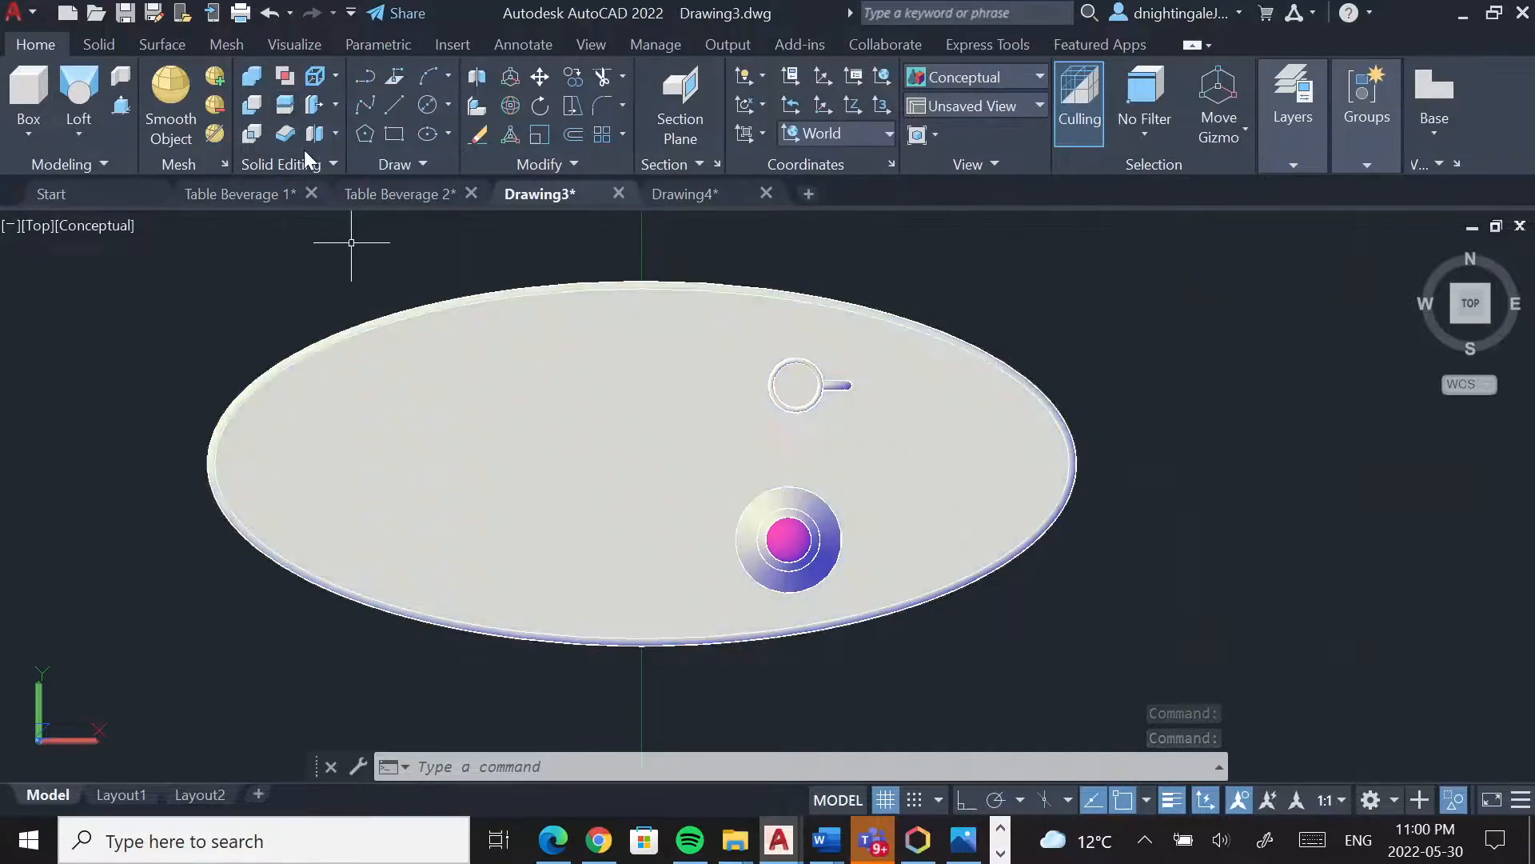
click(428, 105)
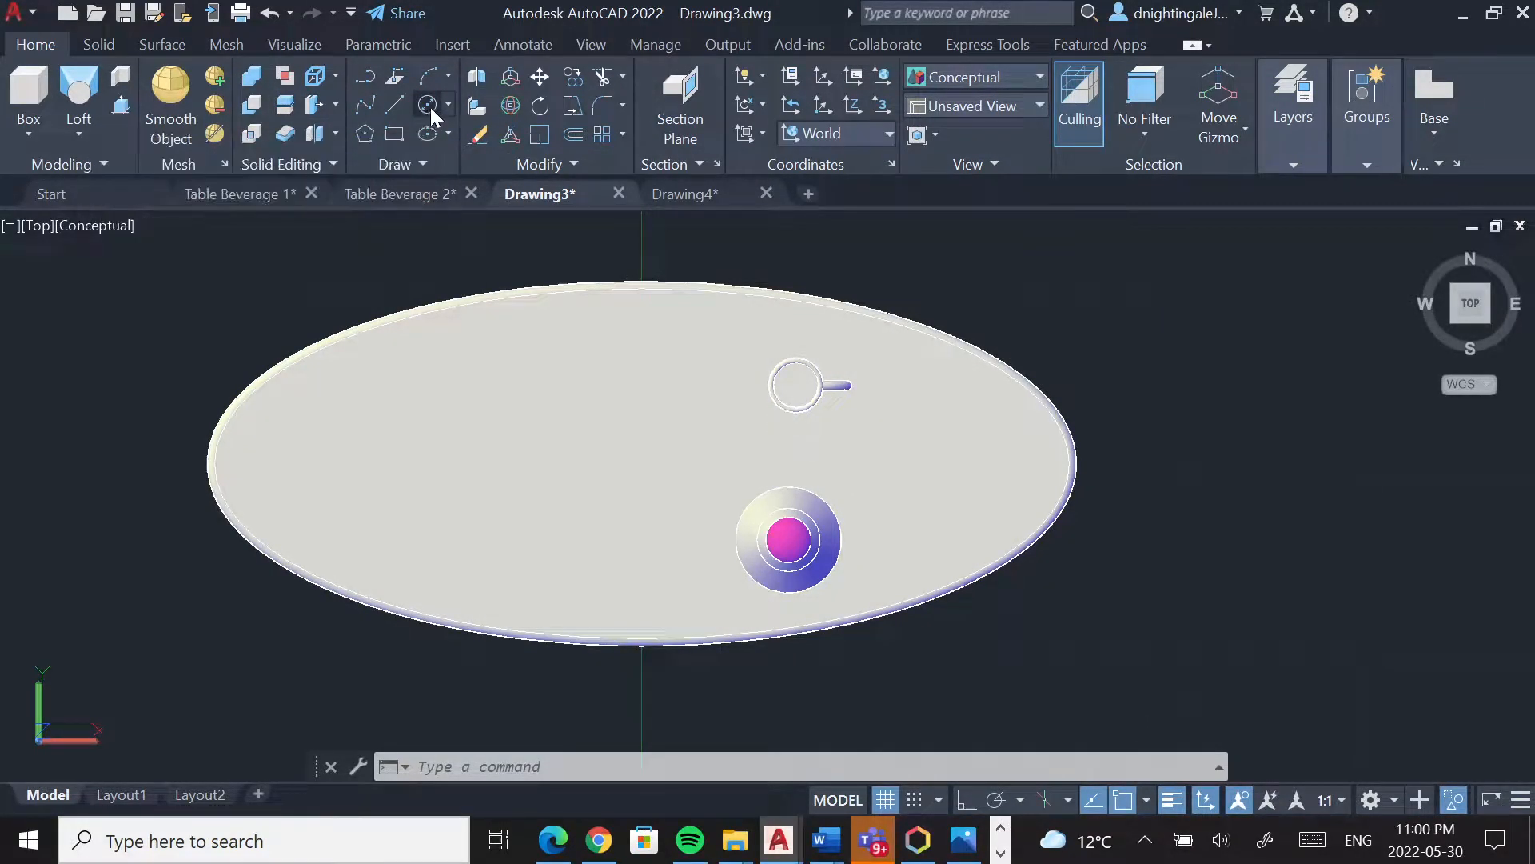
click(1238, 414)
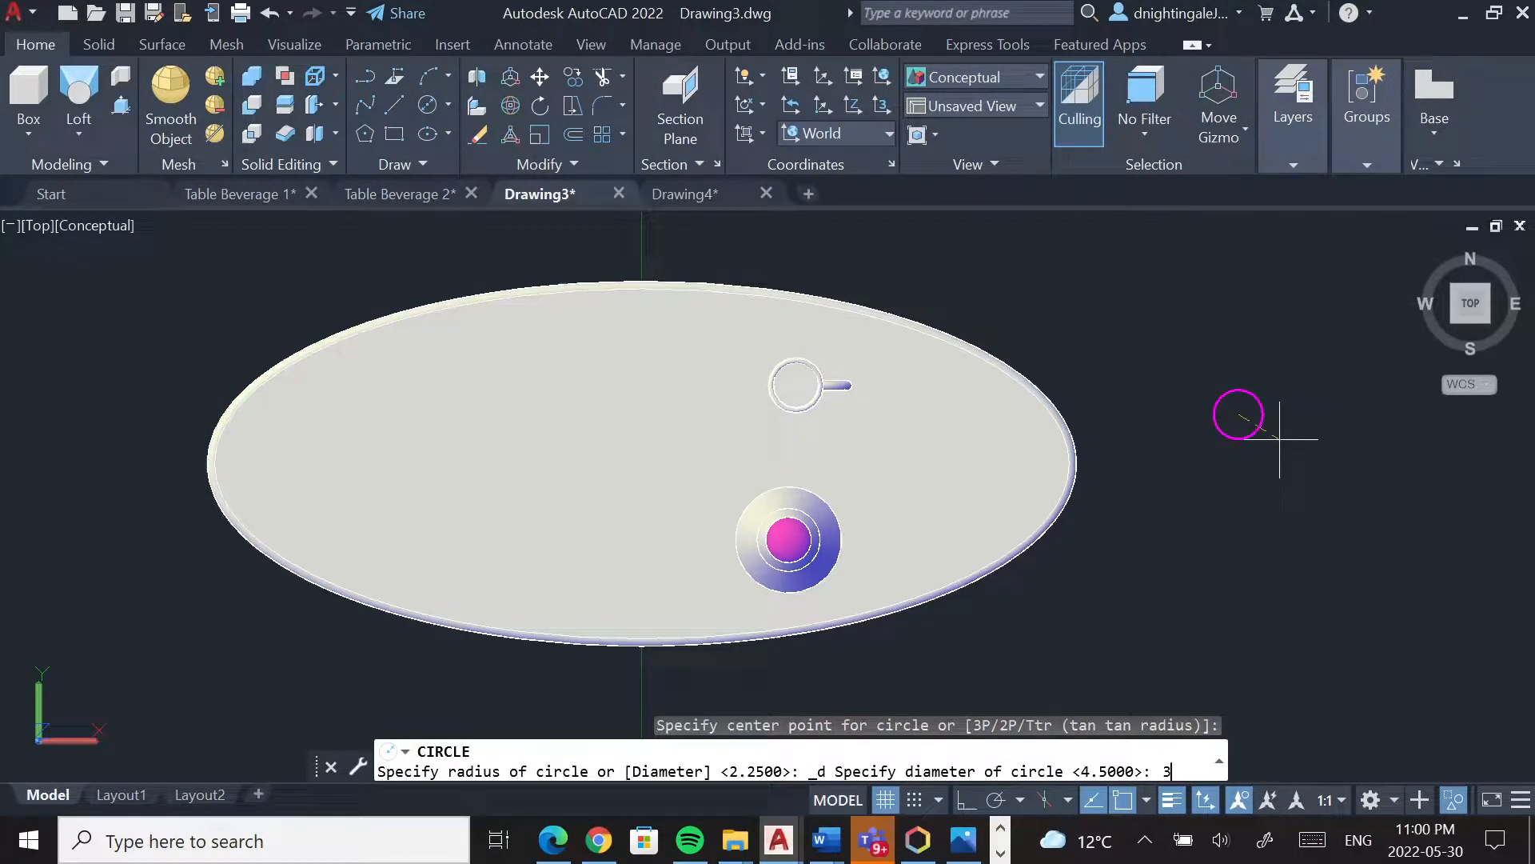
key(Return)
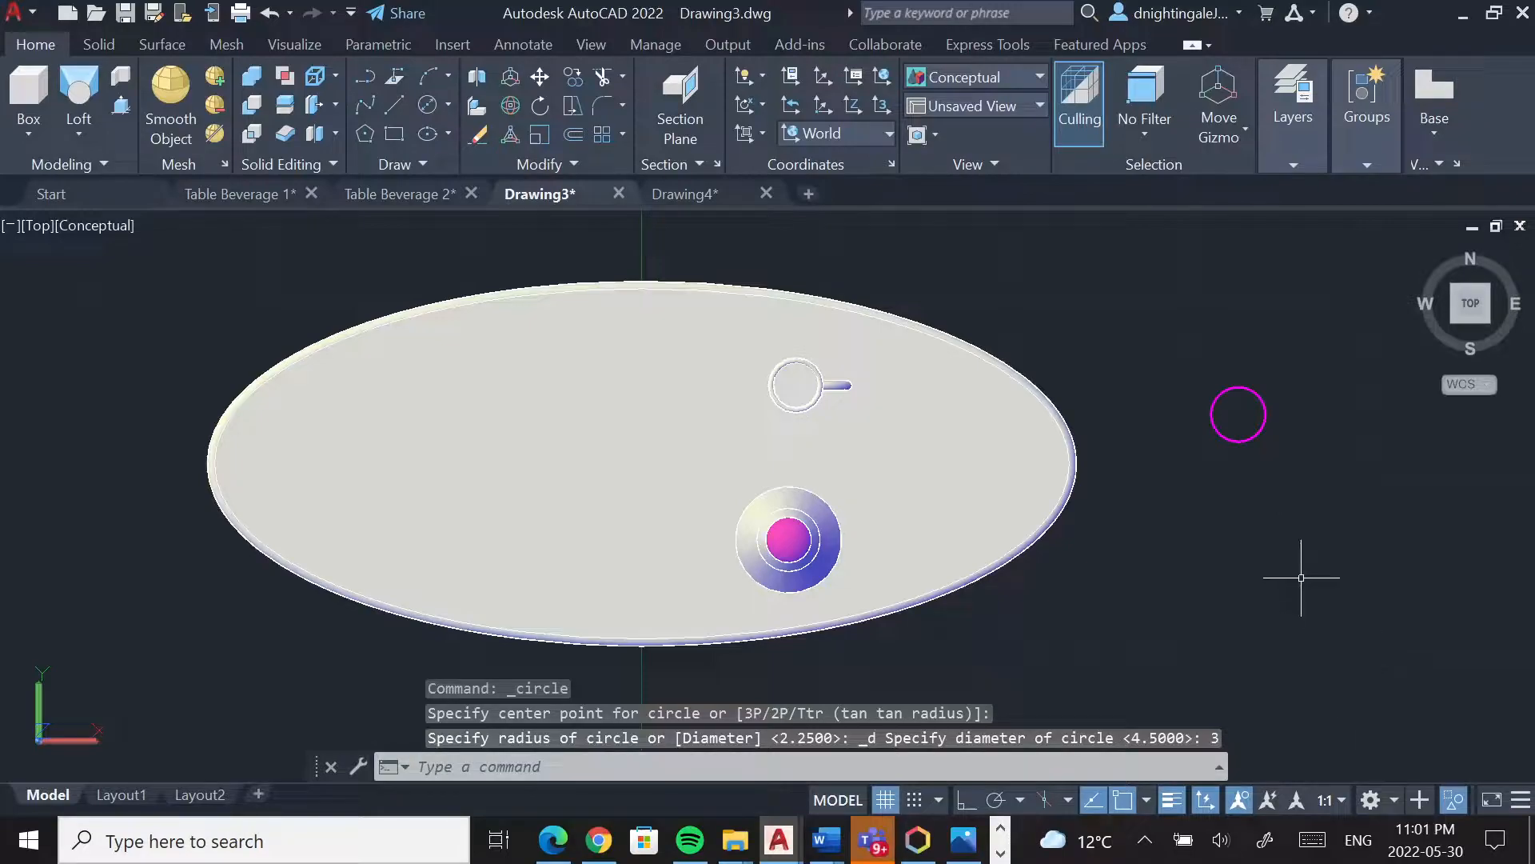
key(Escape)
key(Escape)
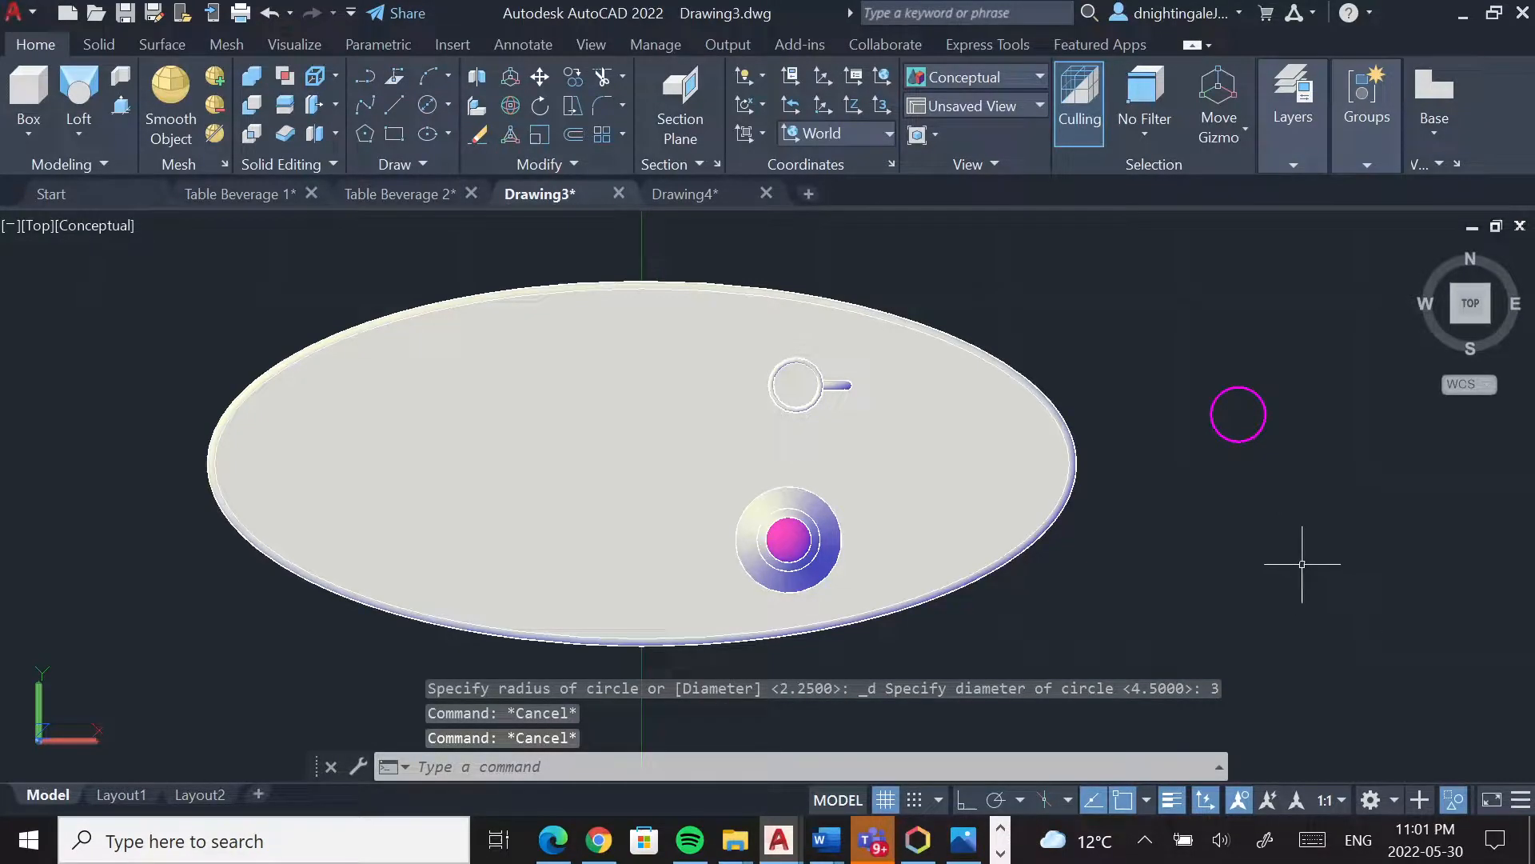
Show the model from the front and align the UCS to that view
shift+middle_drag(1207, 616, 1255, 487)
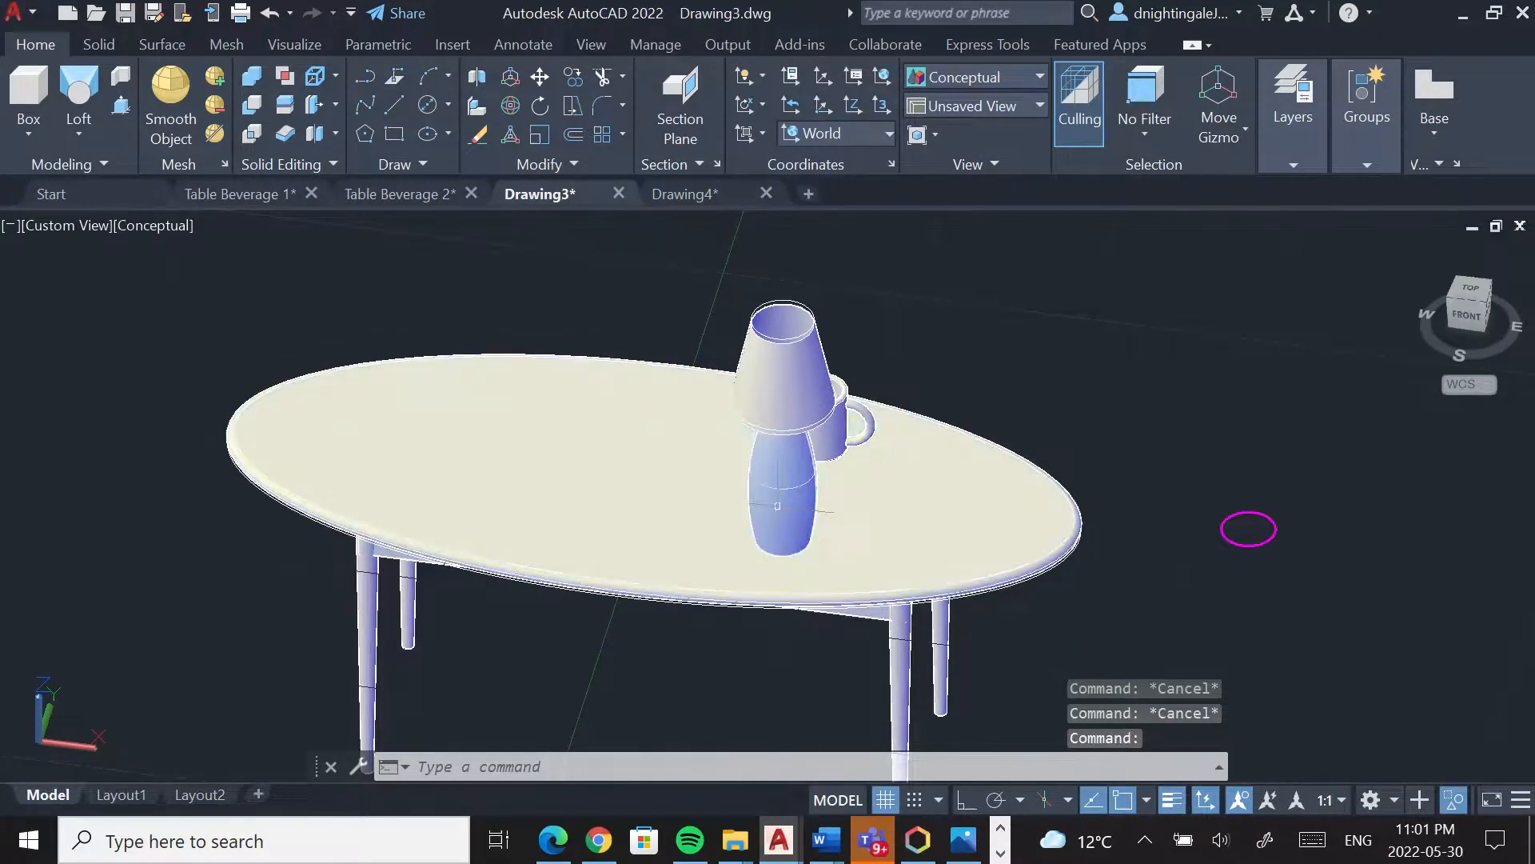
scroll(791, 512, up, 3)
scroll(792, 512, down, 2)
middle_drag(1376, 534, 1269, 496)
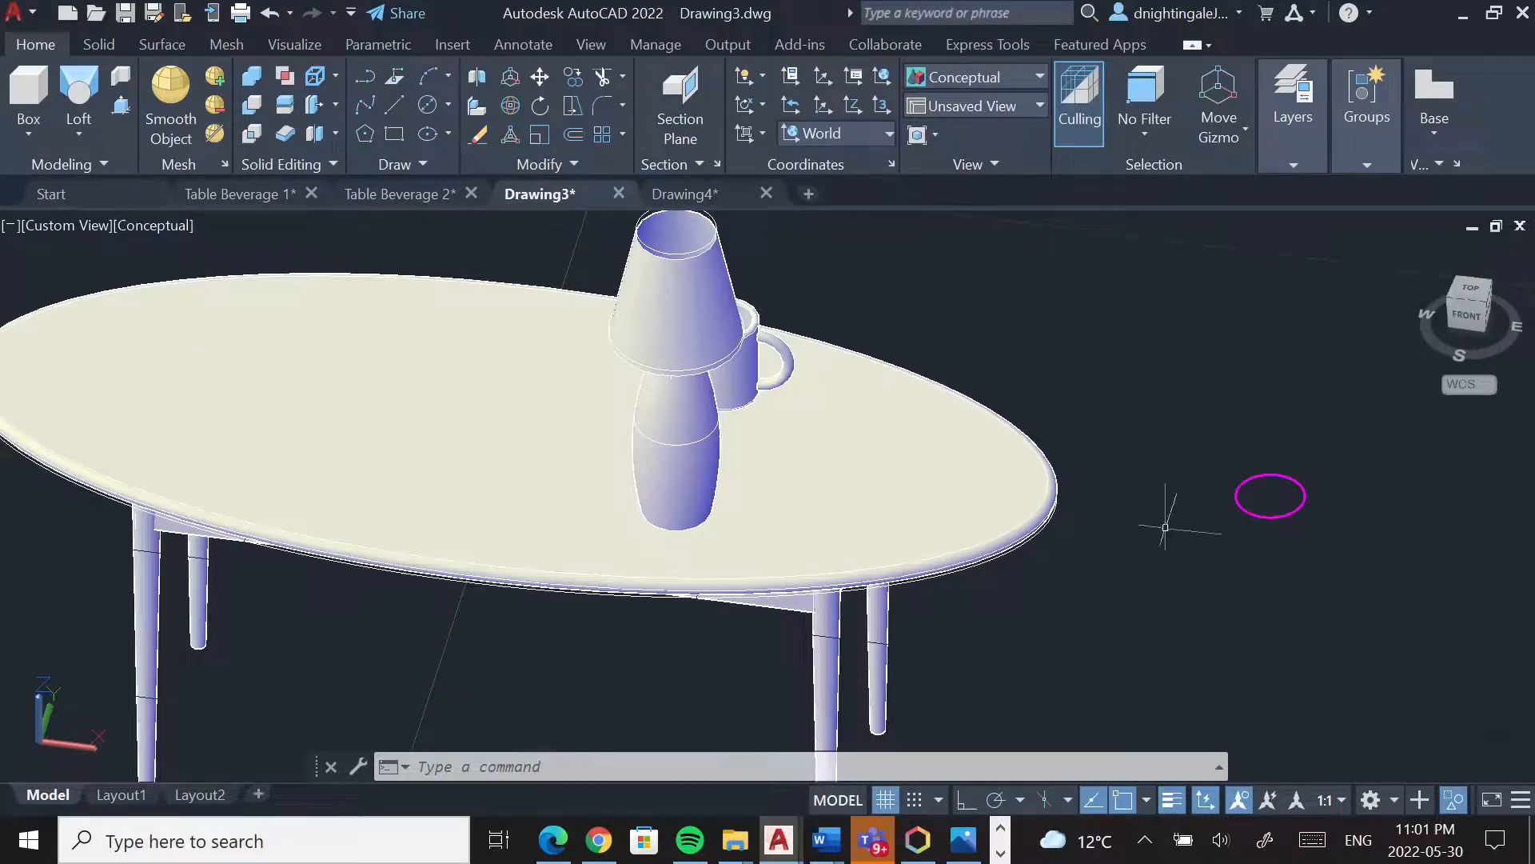
click(1460, 316)
scroll(883, 504, up, 6)
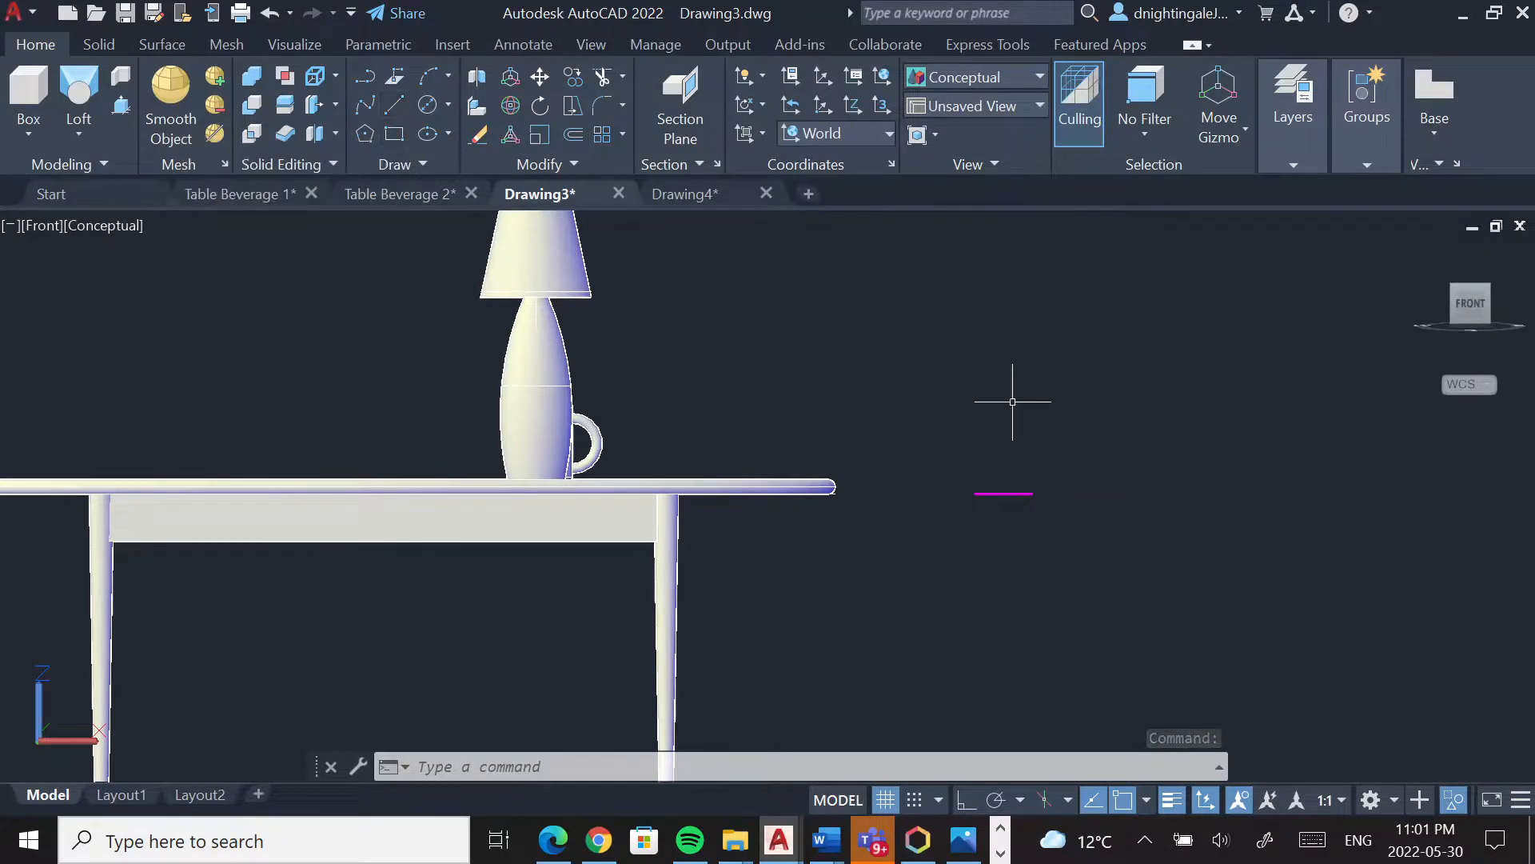
click(396, 105)
shift+middle_drag(1045, 425, 1041, 444)
click(1480, 296)
scroll(975, 574, up, 3)
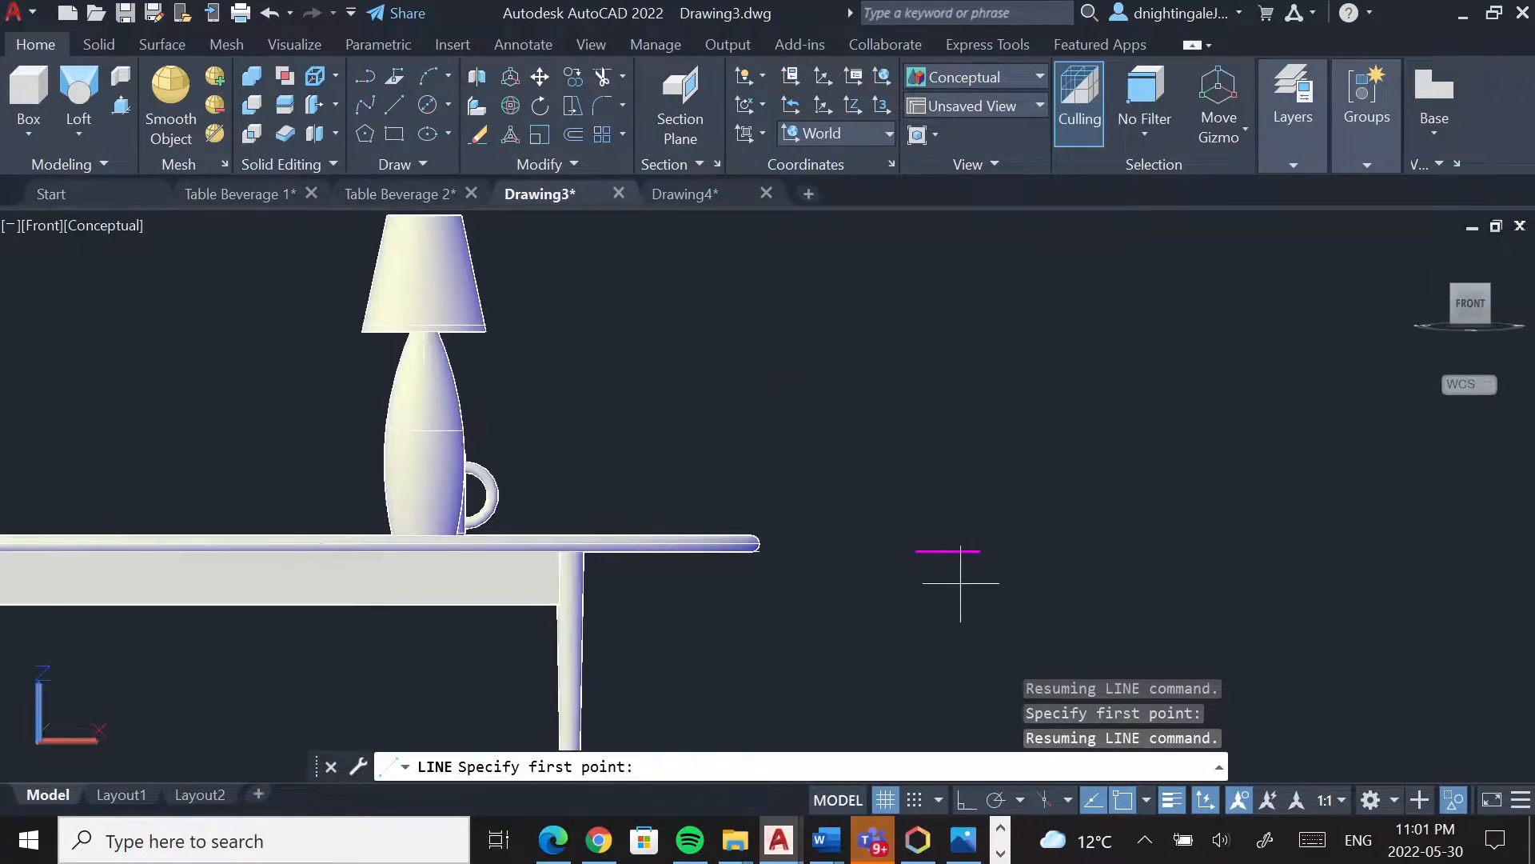
scroll(953, 589, up, 3)
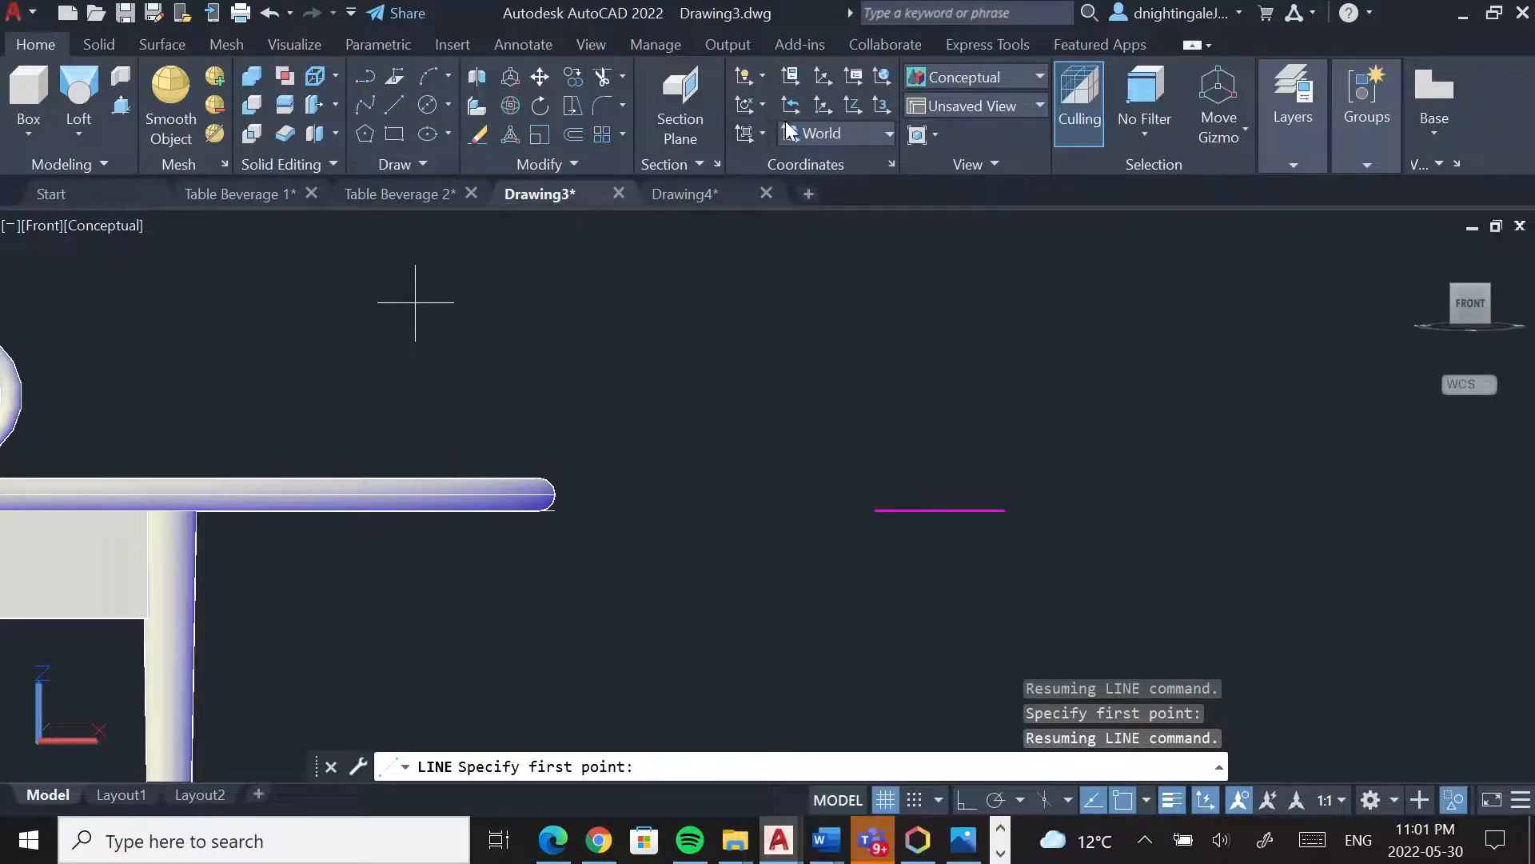
click(749, 136)
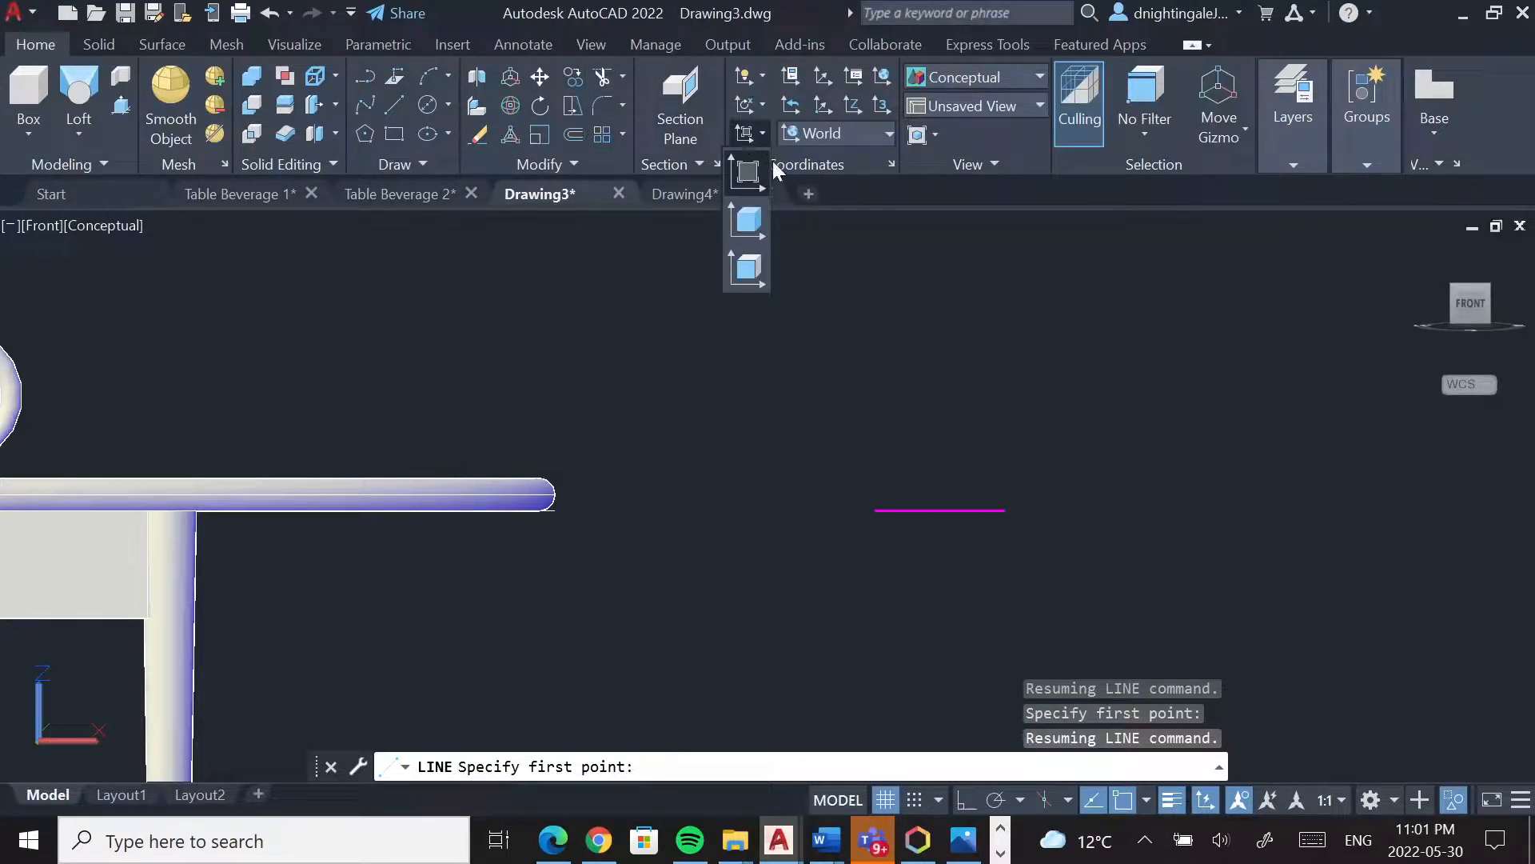
click(750, 173)
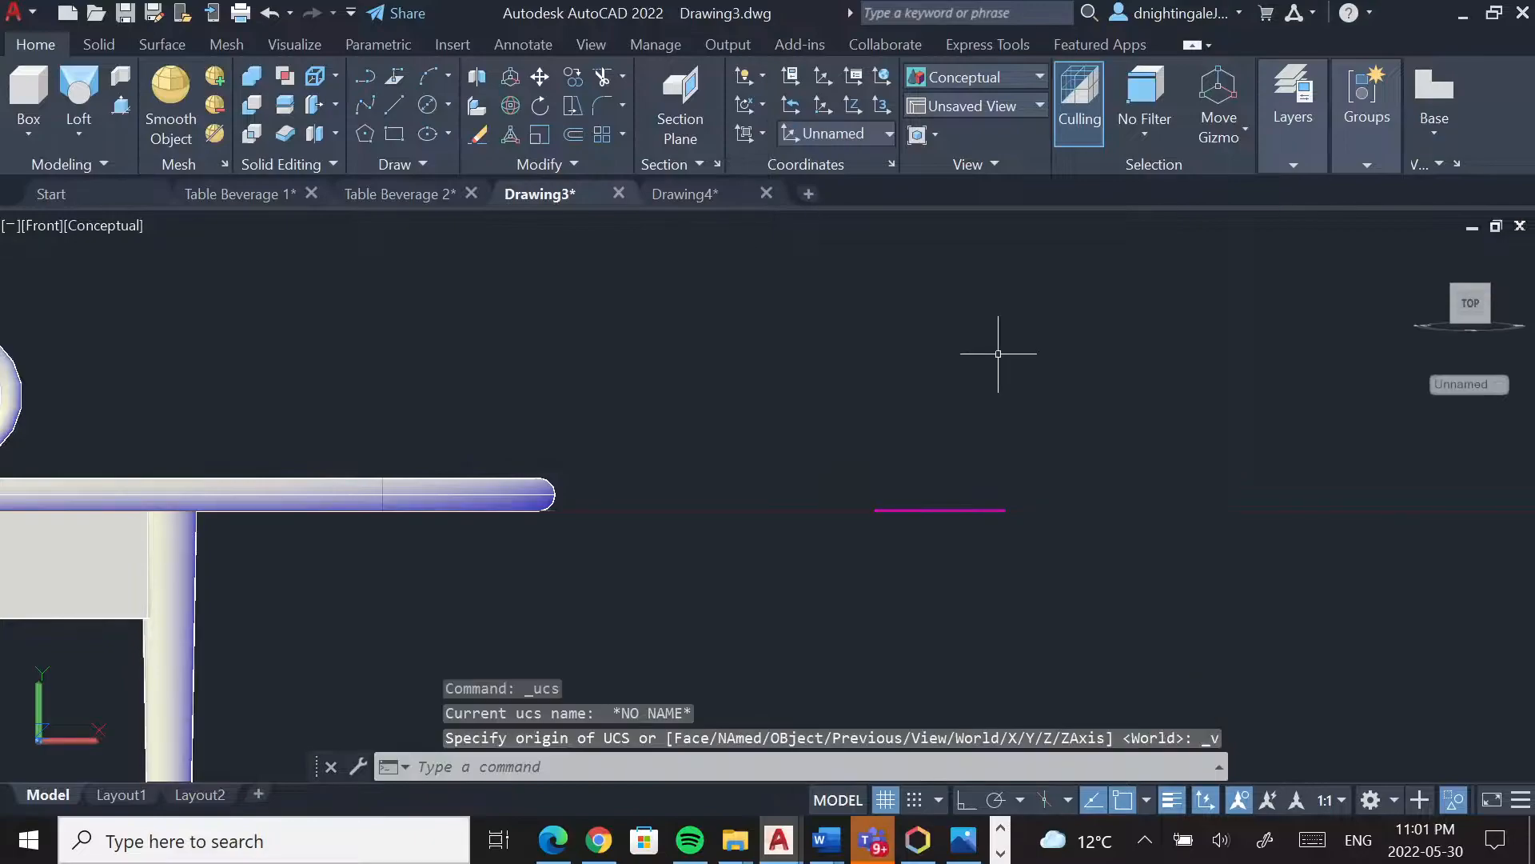
Draw a vertical line 5 units long upward from the circle's centre with Ortho turned on
click(394, 104)
shift+middle_drag(994, 394, 984, 435)
click(979, 436)
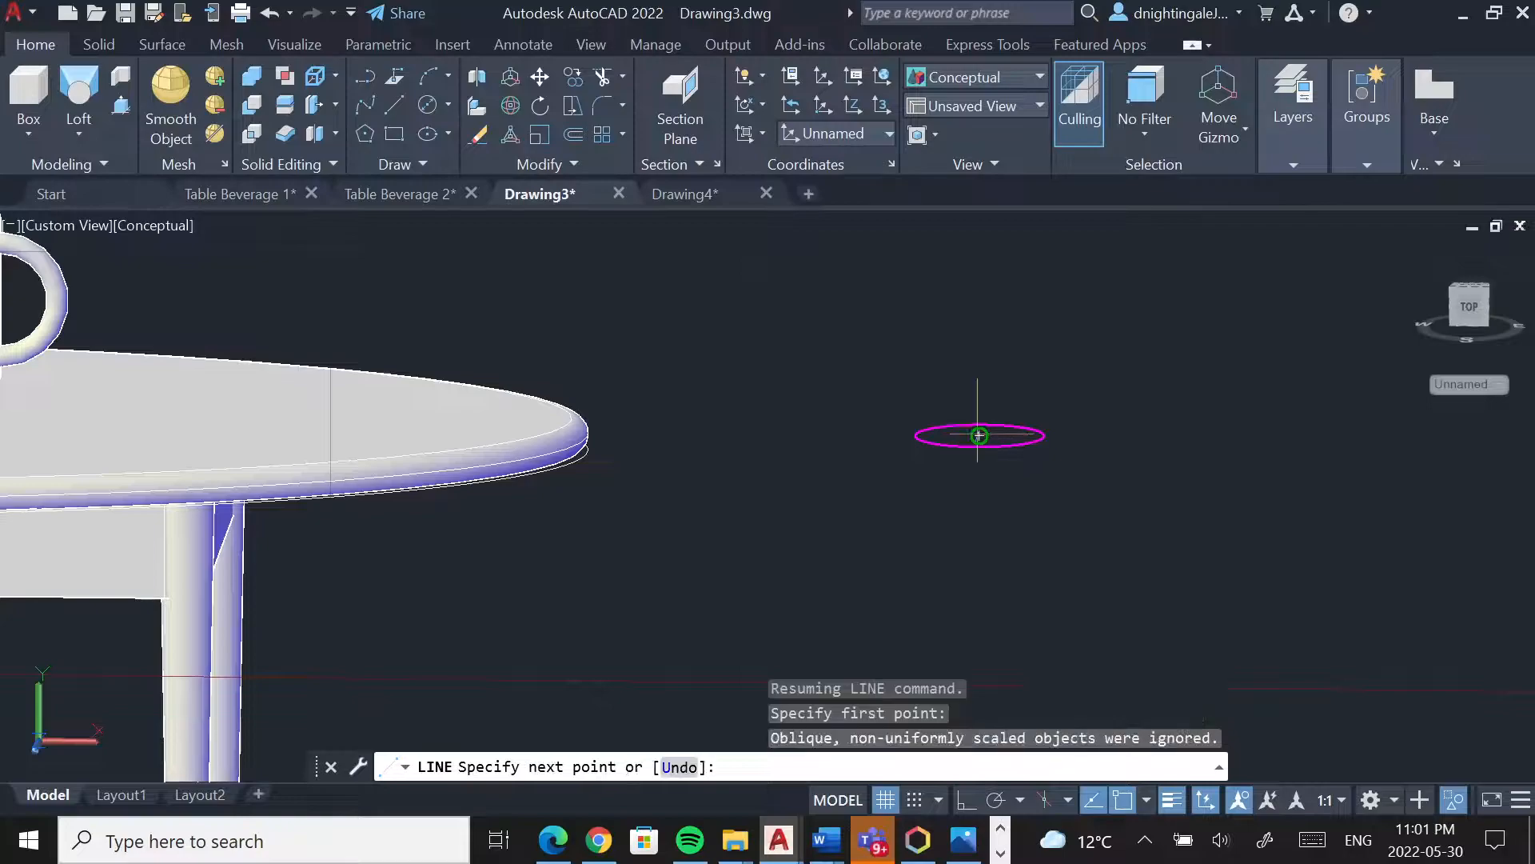
click(968, 800)
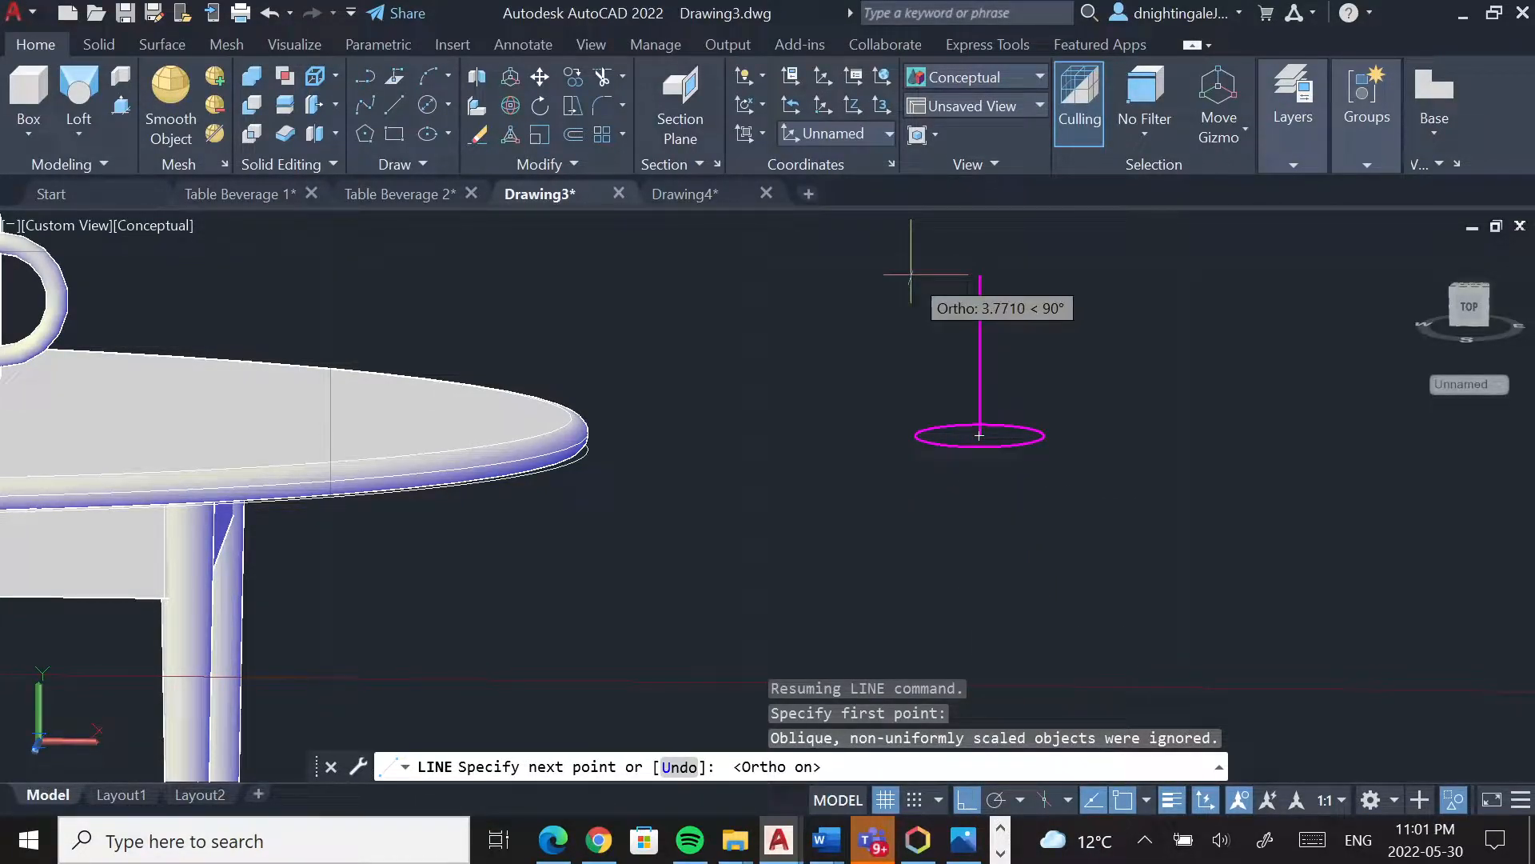
text(5)
key(Return)
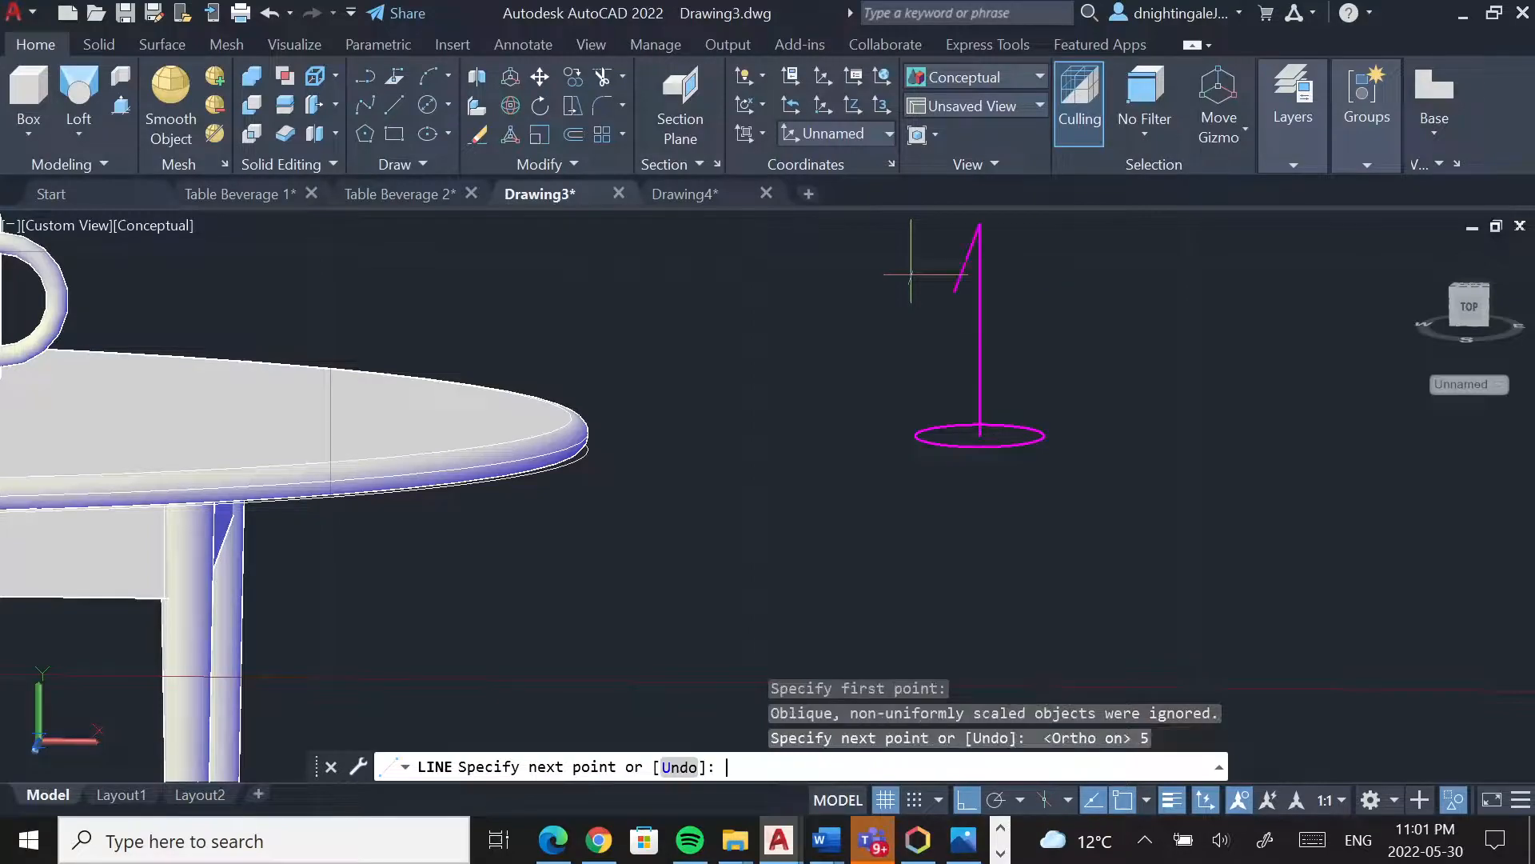
key(Escape)
scroll(986, 318, down, 2)
middle_drag(986, 318, 988, 353)
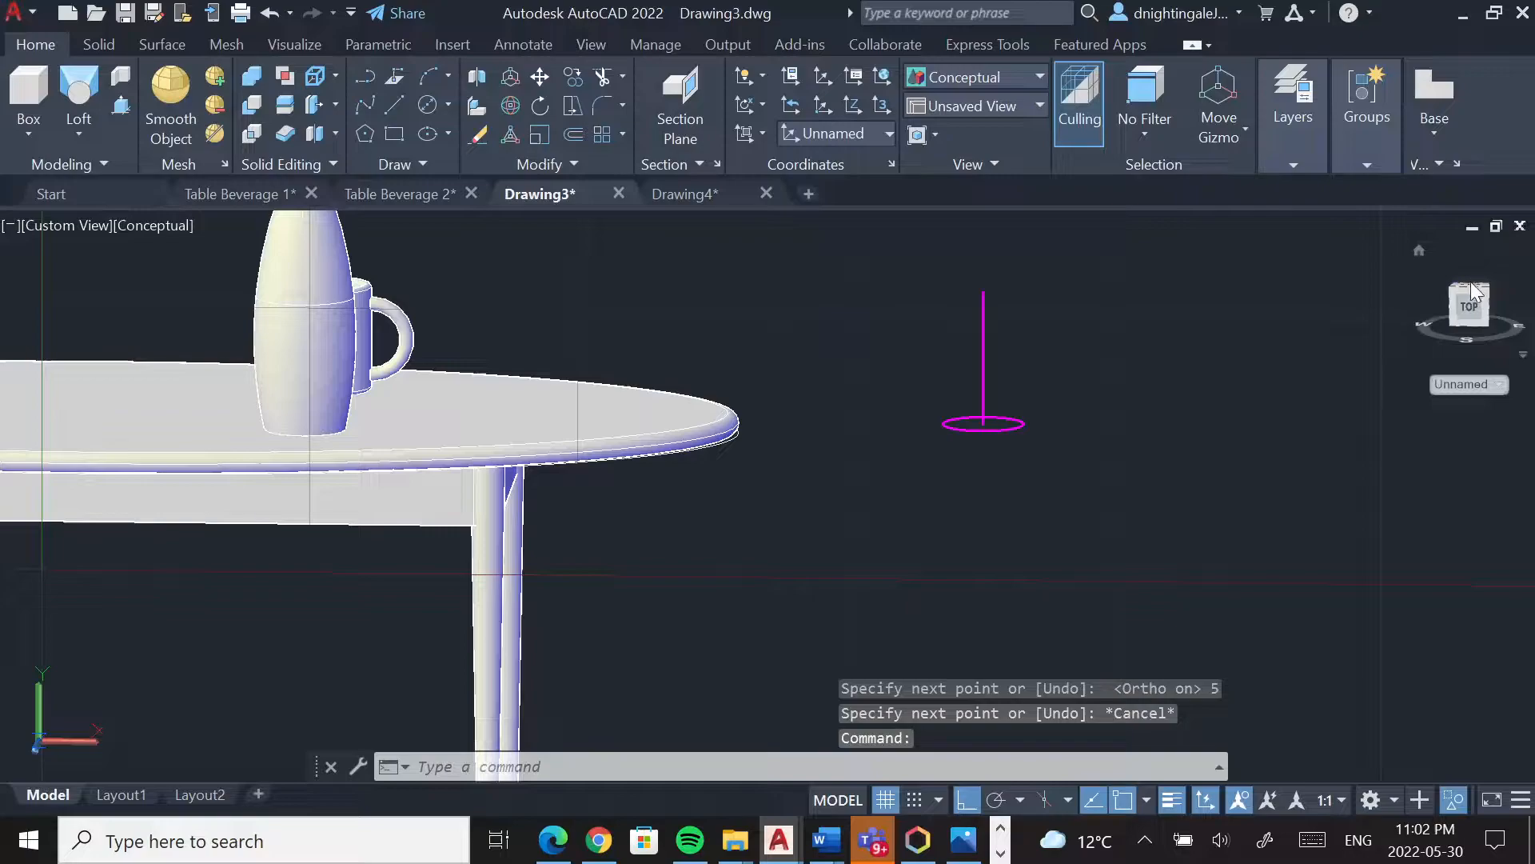
Show the model from directly above and align the UCS to that view
shift+middle_drag(1269, 343, 1240, 404)
scroll(1232, 384, down, 4)
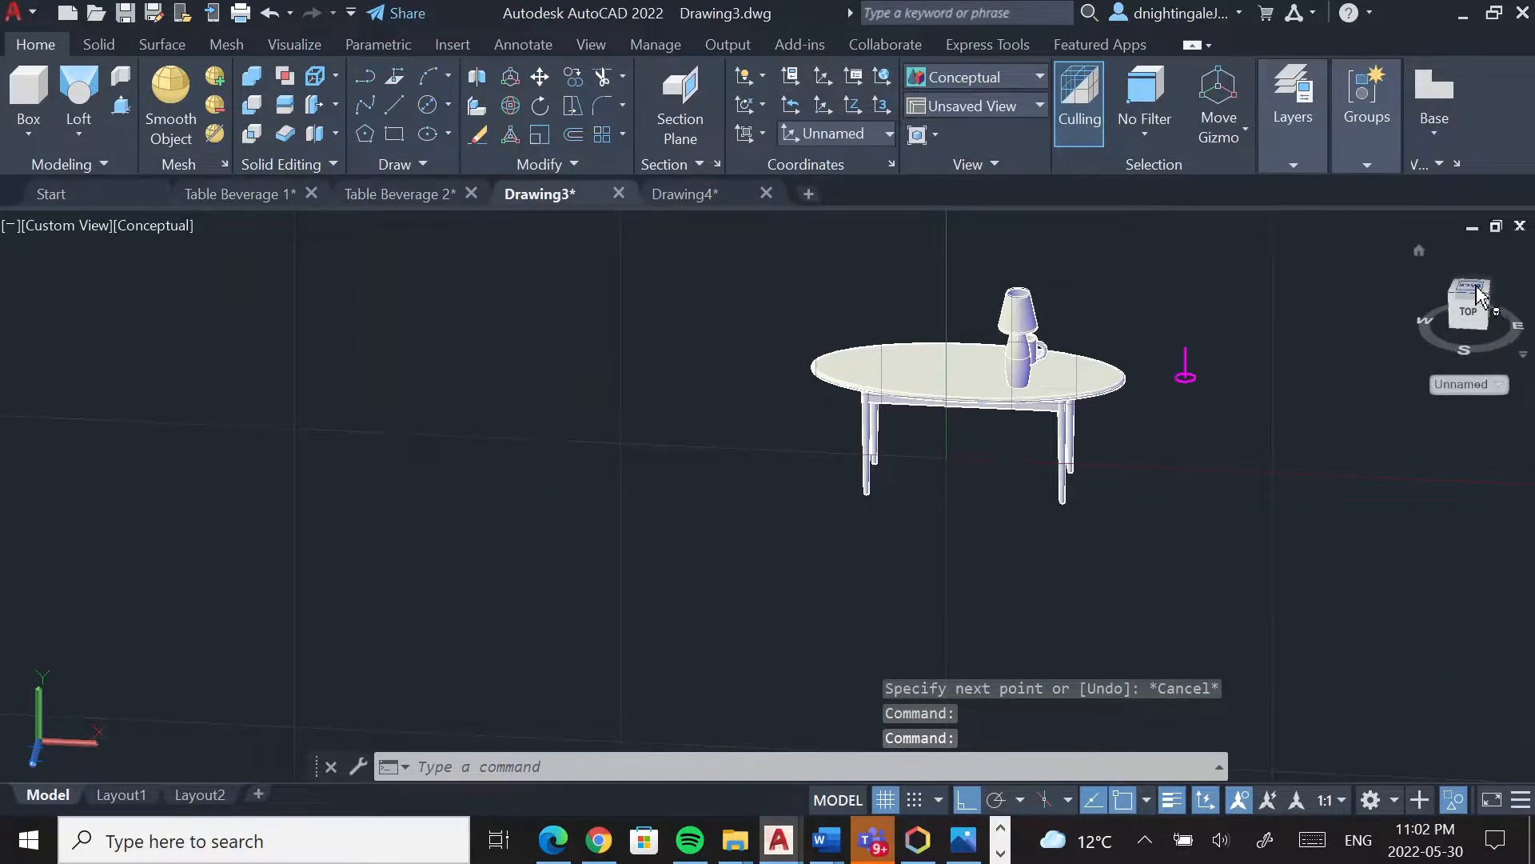
click(1469, 330)
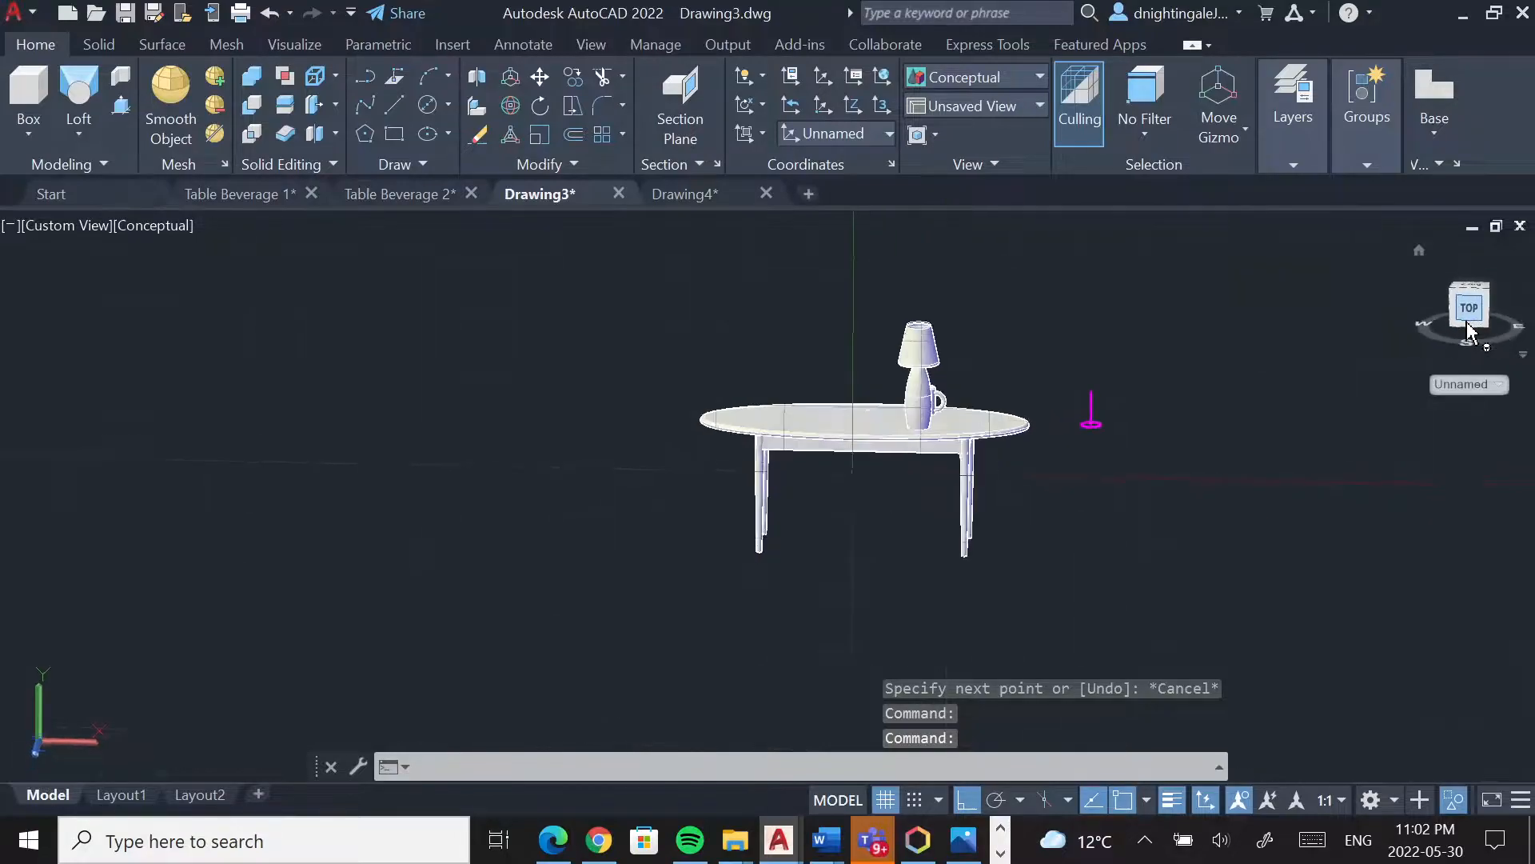
click(1470, 331)
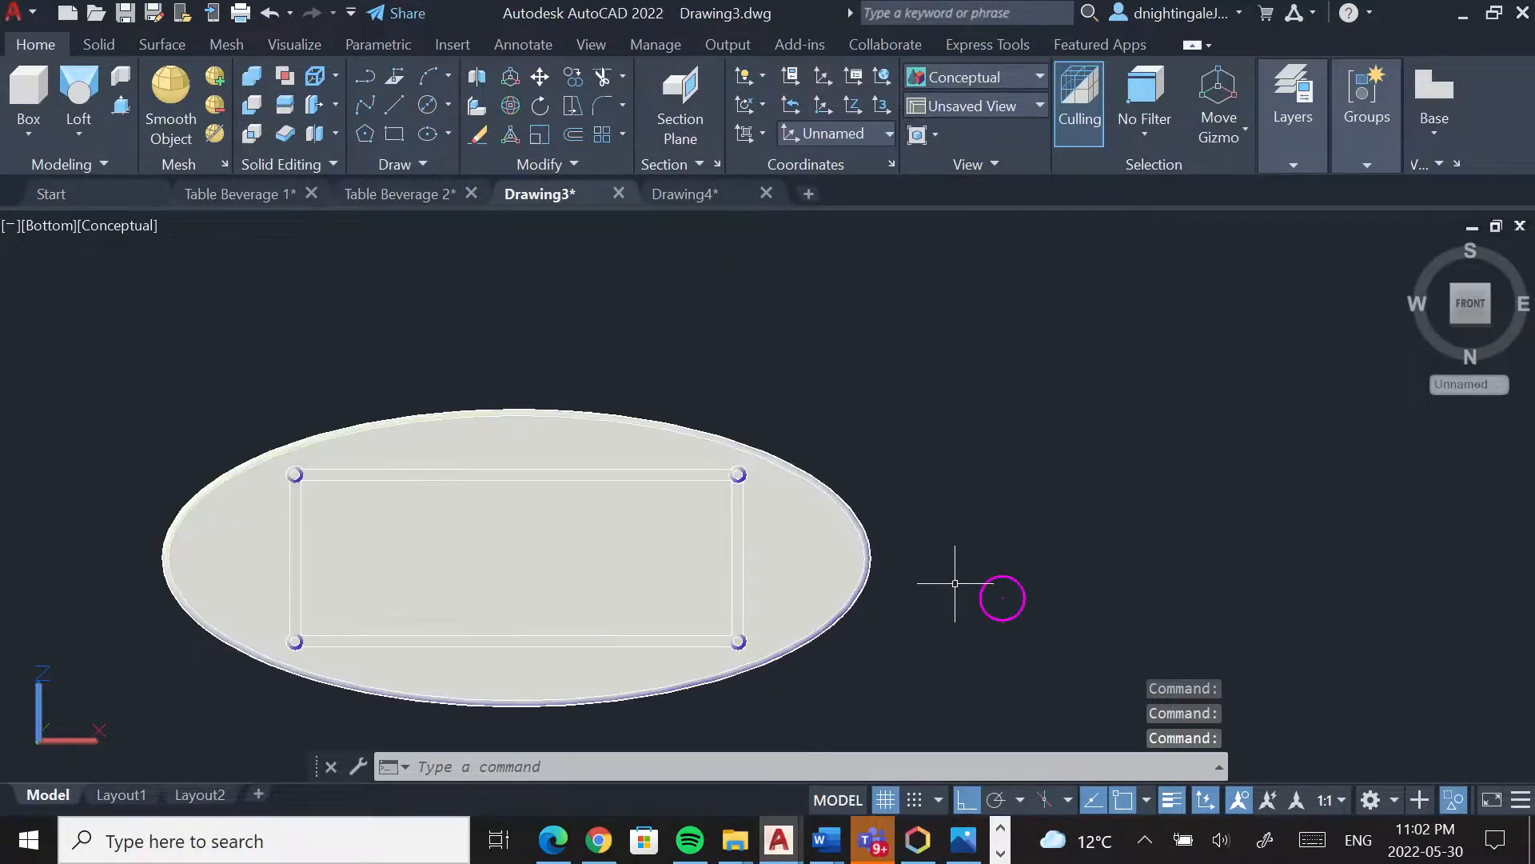
scroll(992, 616, up, 2)
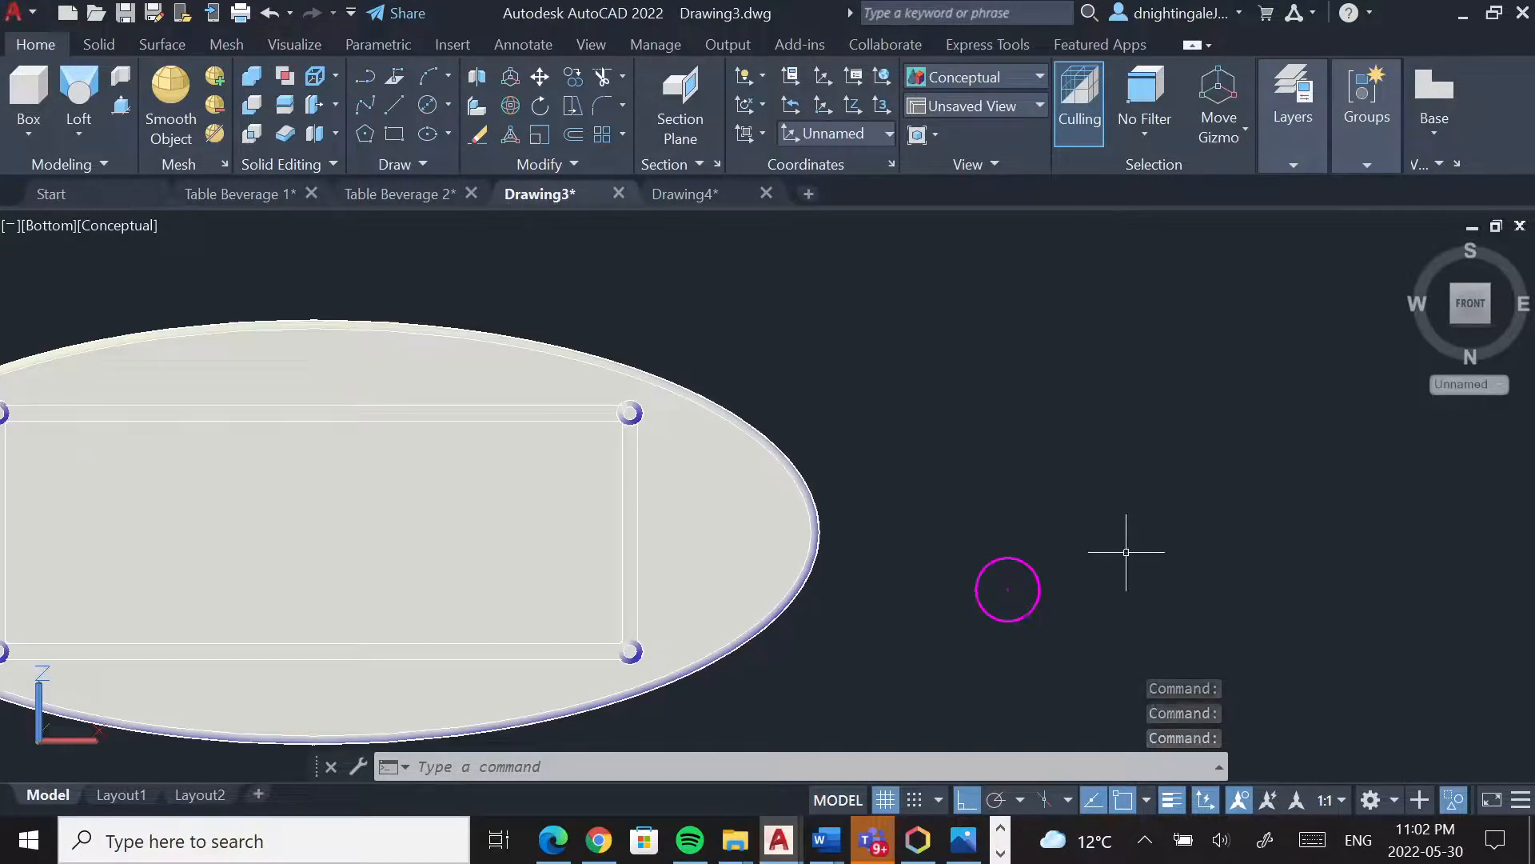
key(Escape)
scroll(1124, 557, down, 1)
shift+middle_drag(1124, 556, 1070, 488)
scroll(1069, 488, up, 3)
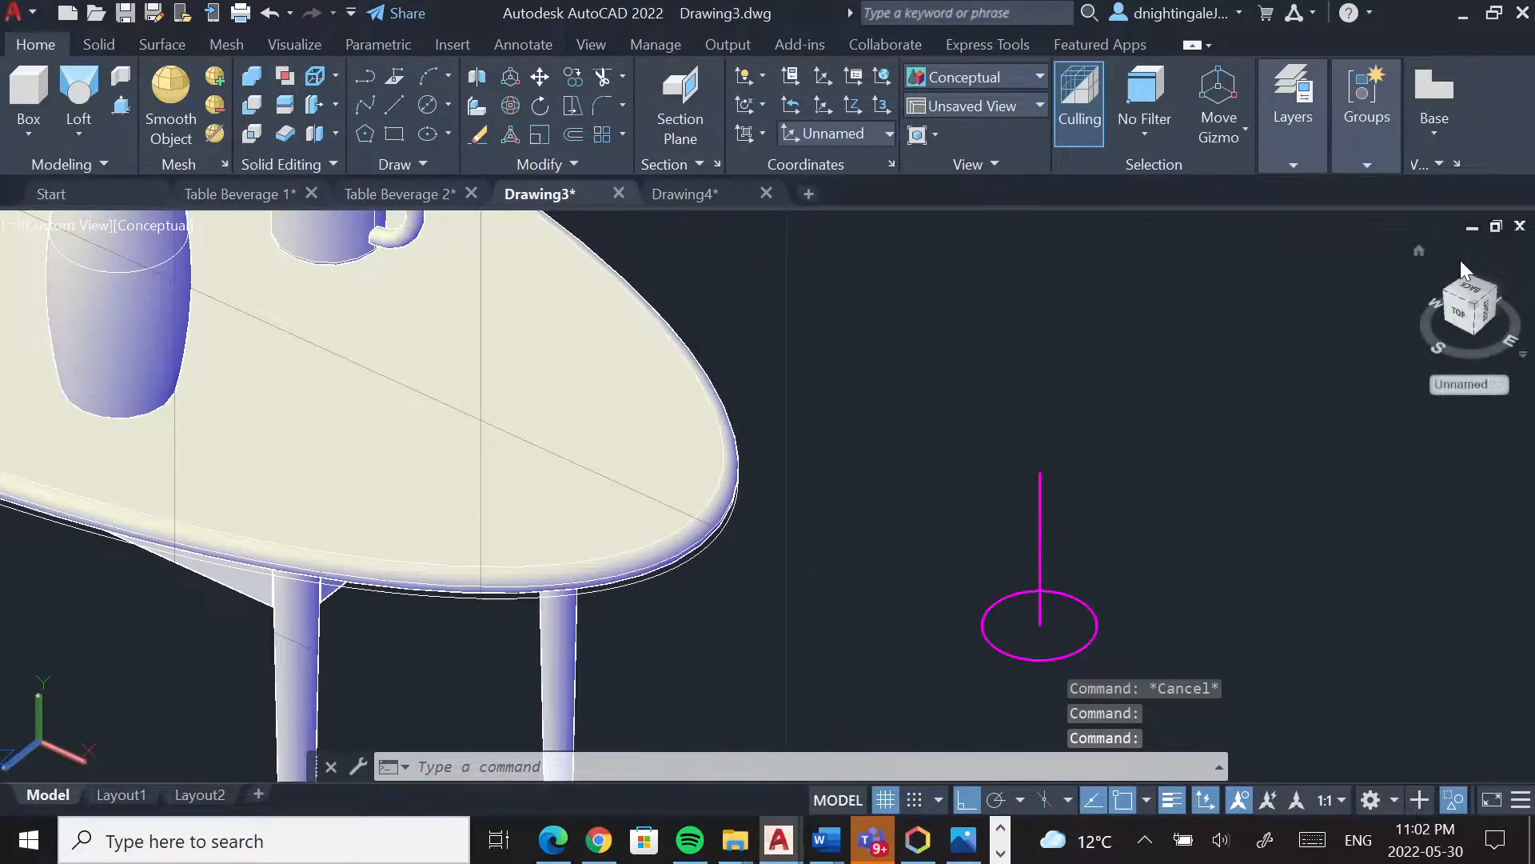
click(1460, 311)
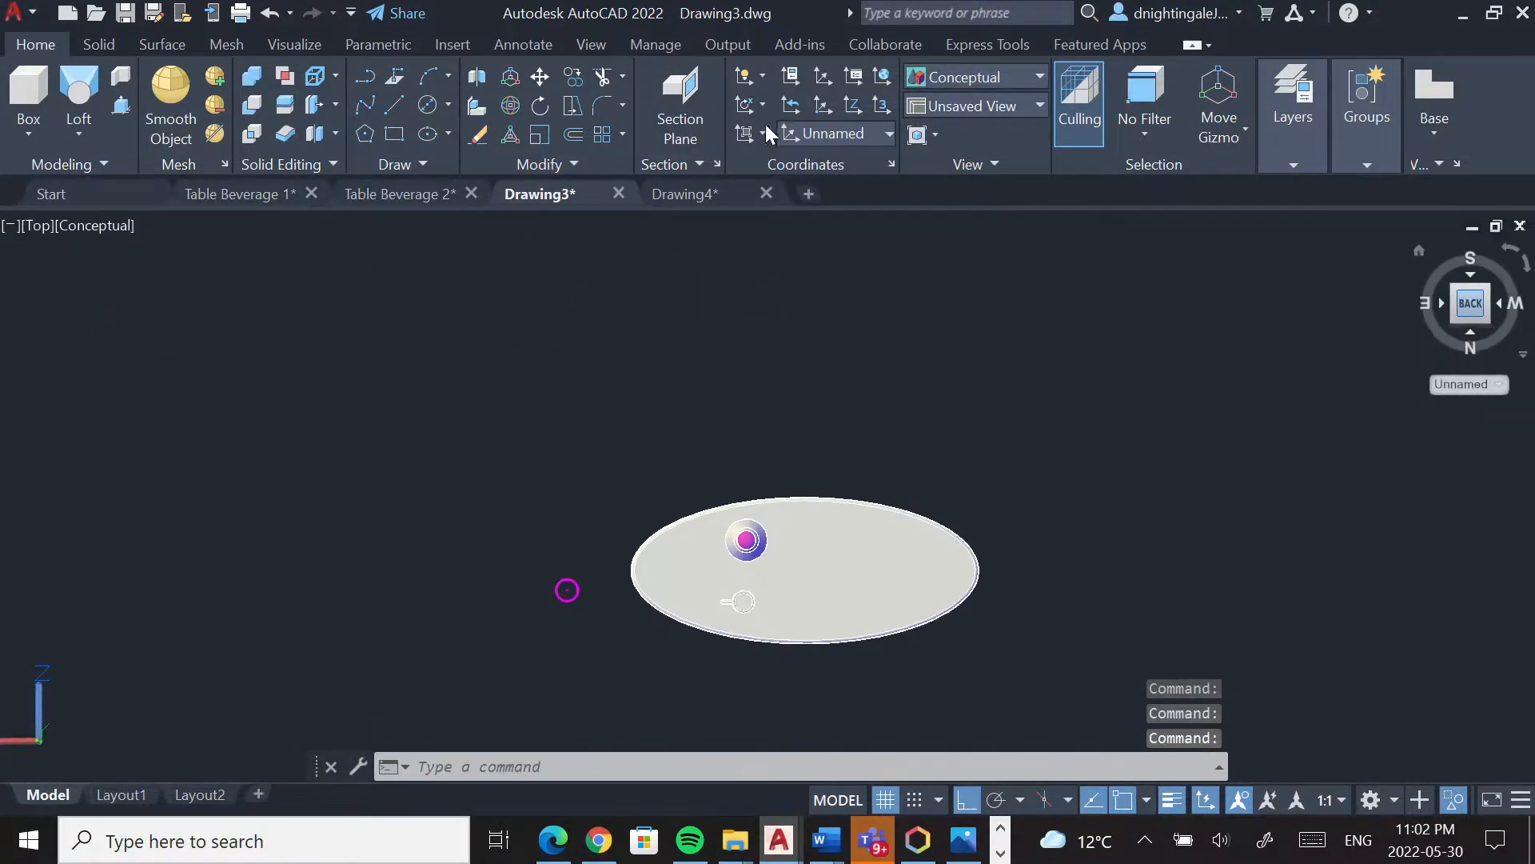
click(748, 140)
click(745, 260)
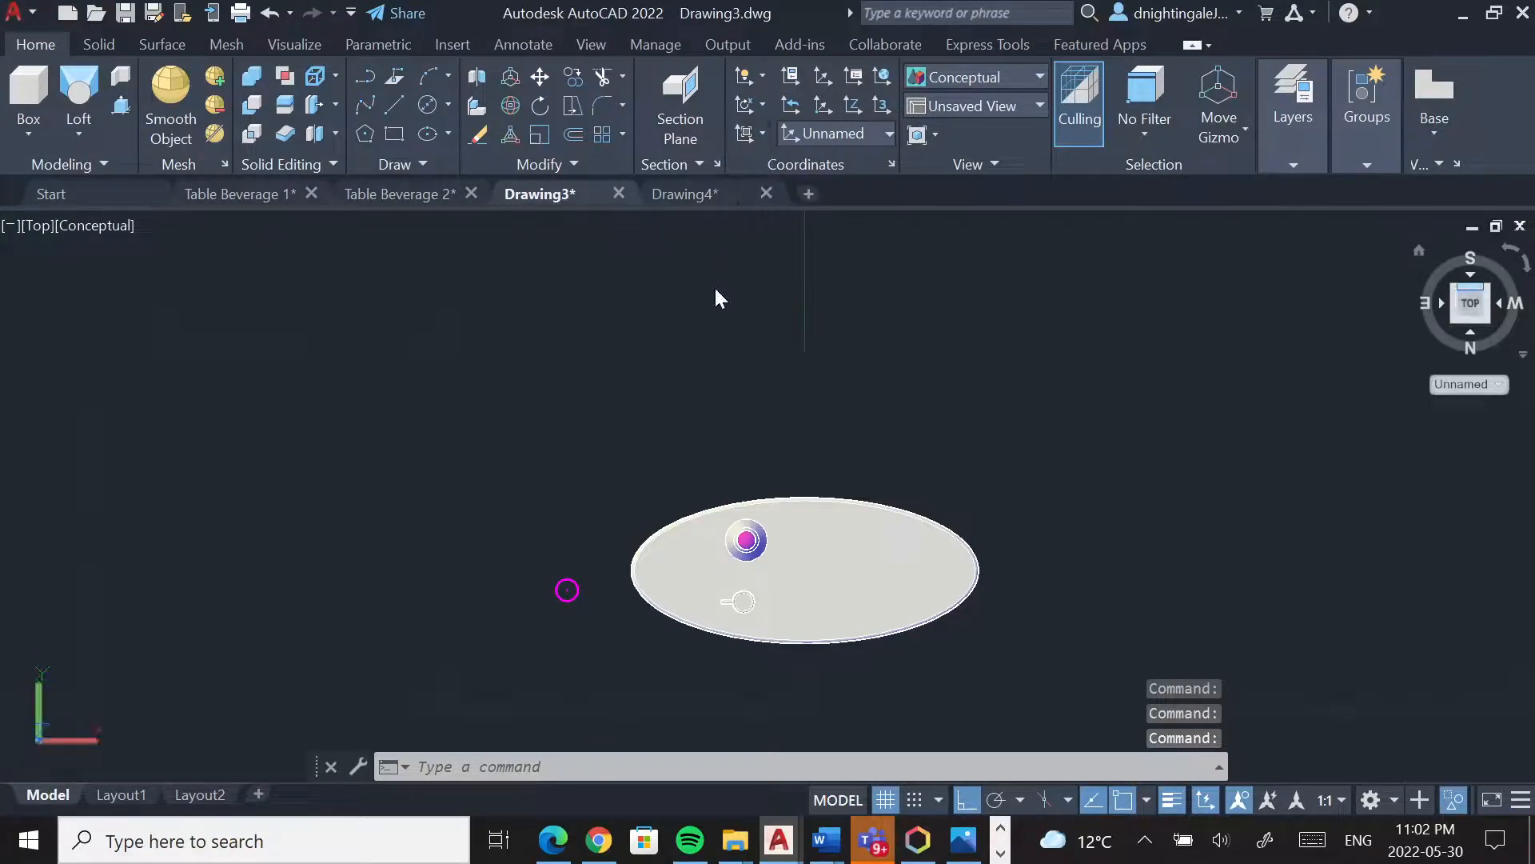
Draw a circle with a diameter of 4.5 centred on the upper end of the vertical line
shift+middle_drag(559, 637, 583, 544)
click(427, 105)
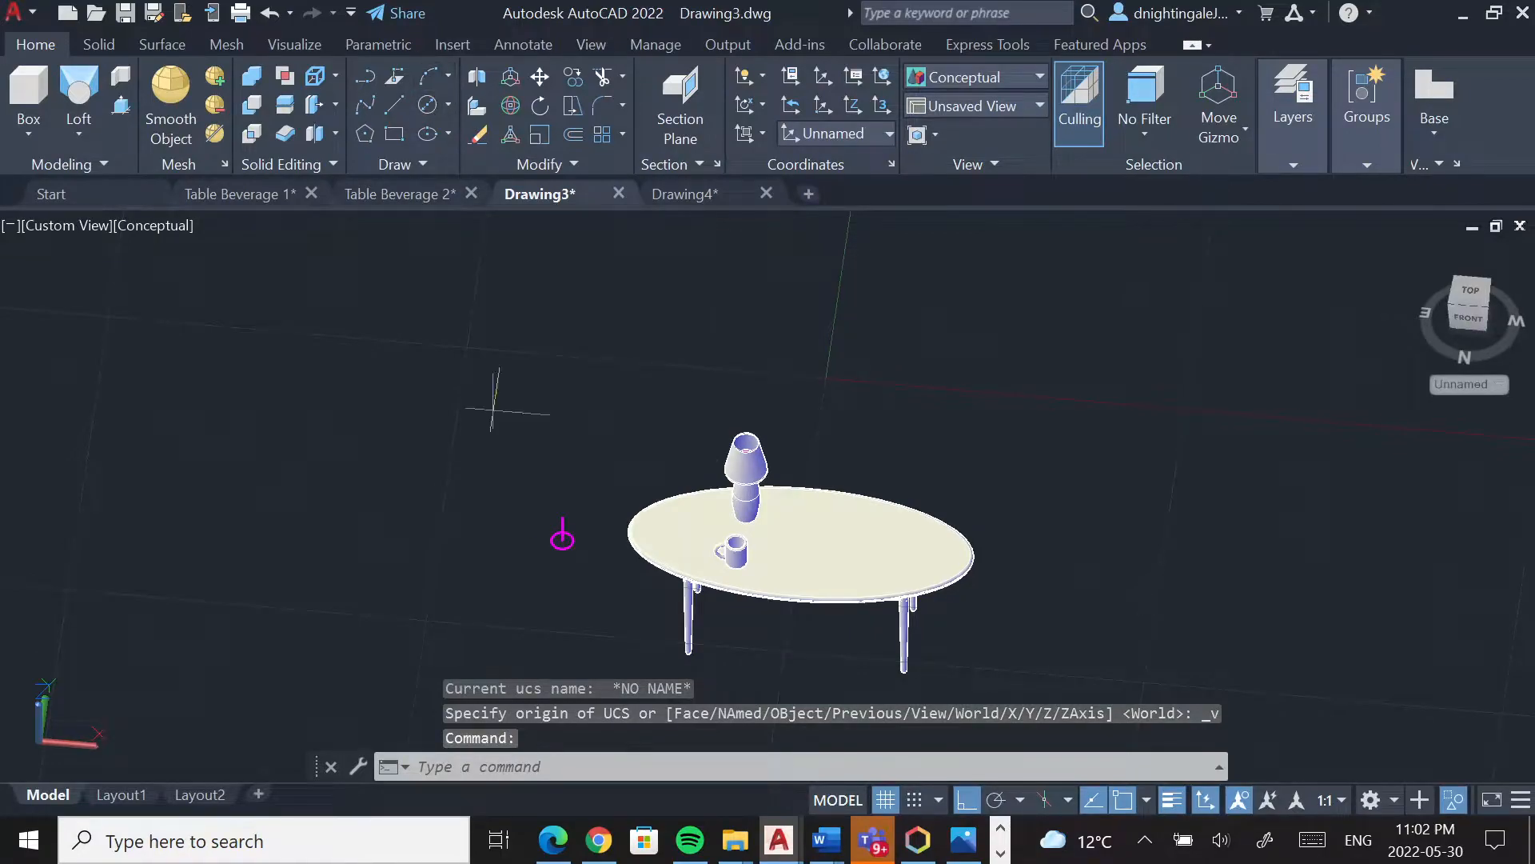
scroll(562, 517, up, 5)
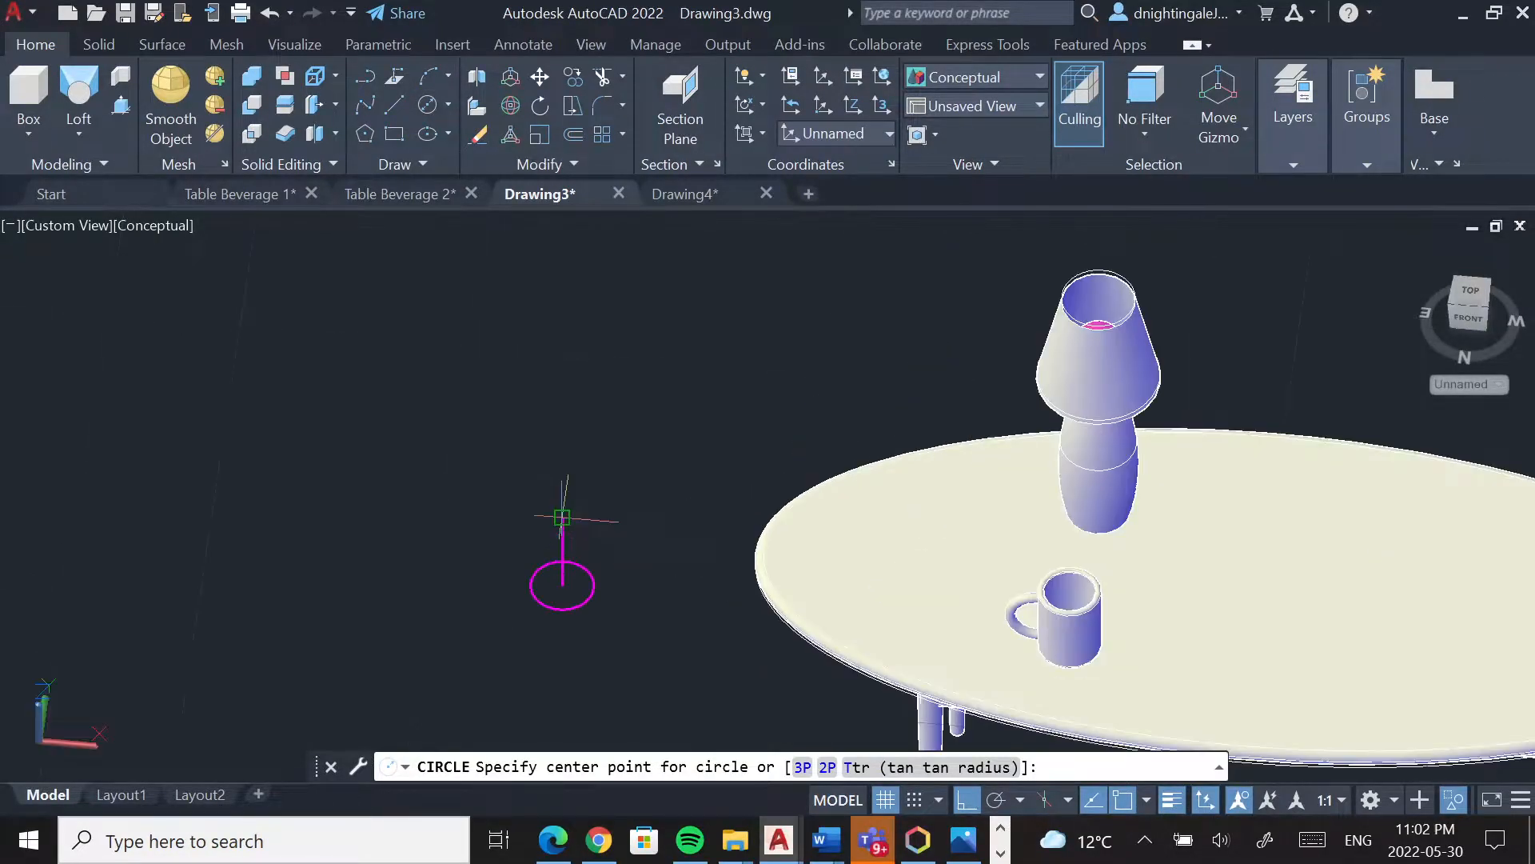
click(563, 518)
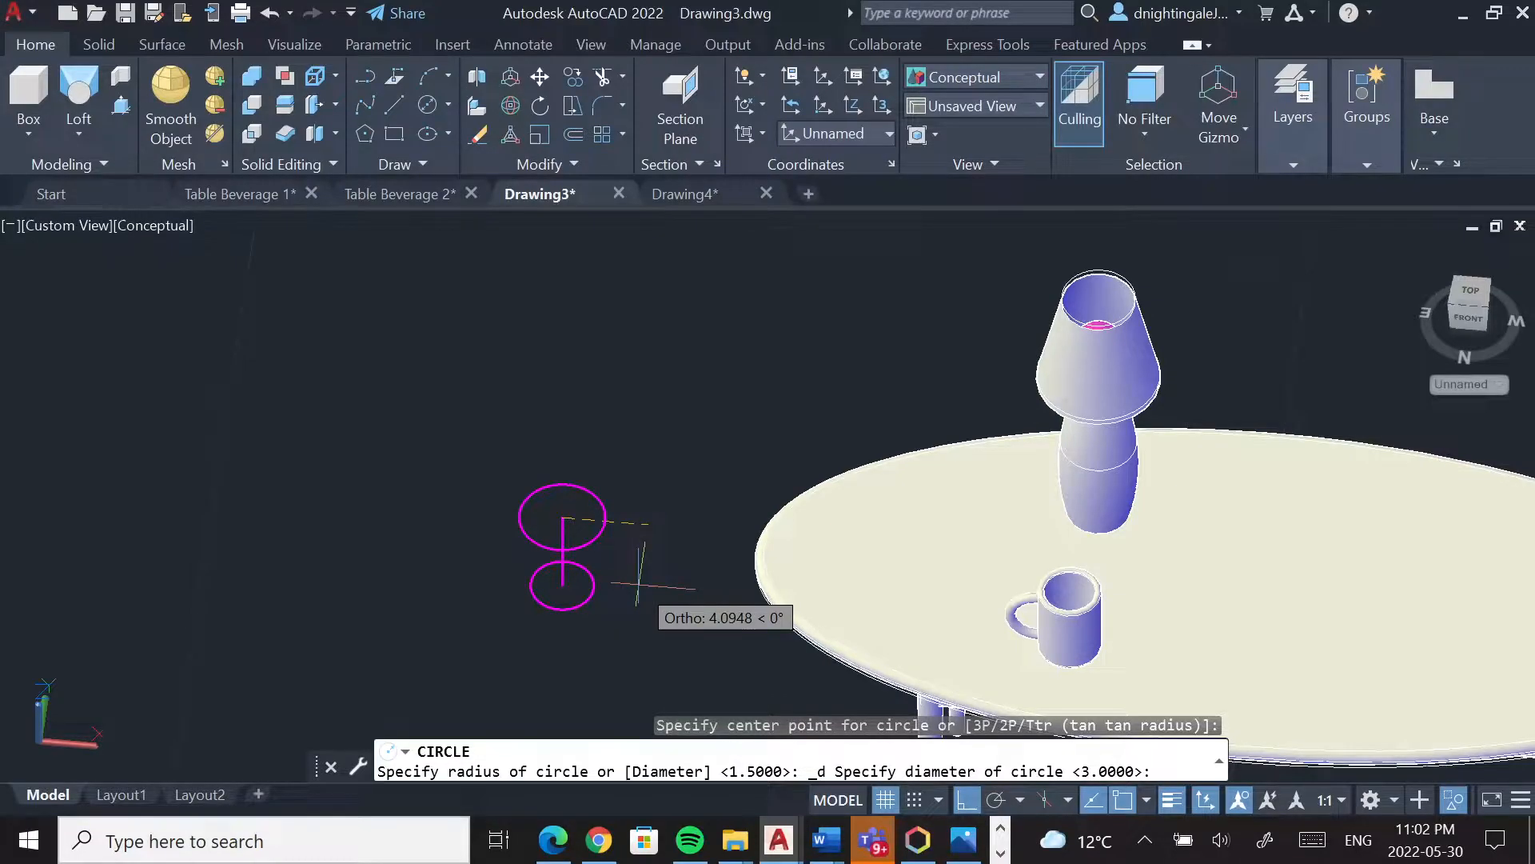
key(Return)
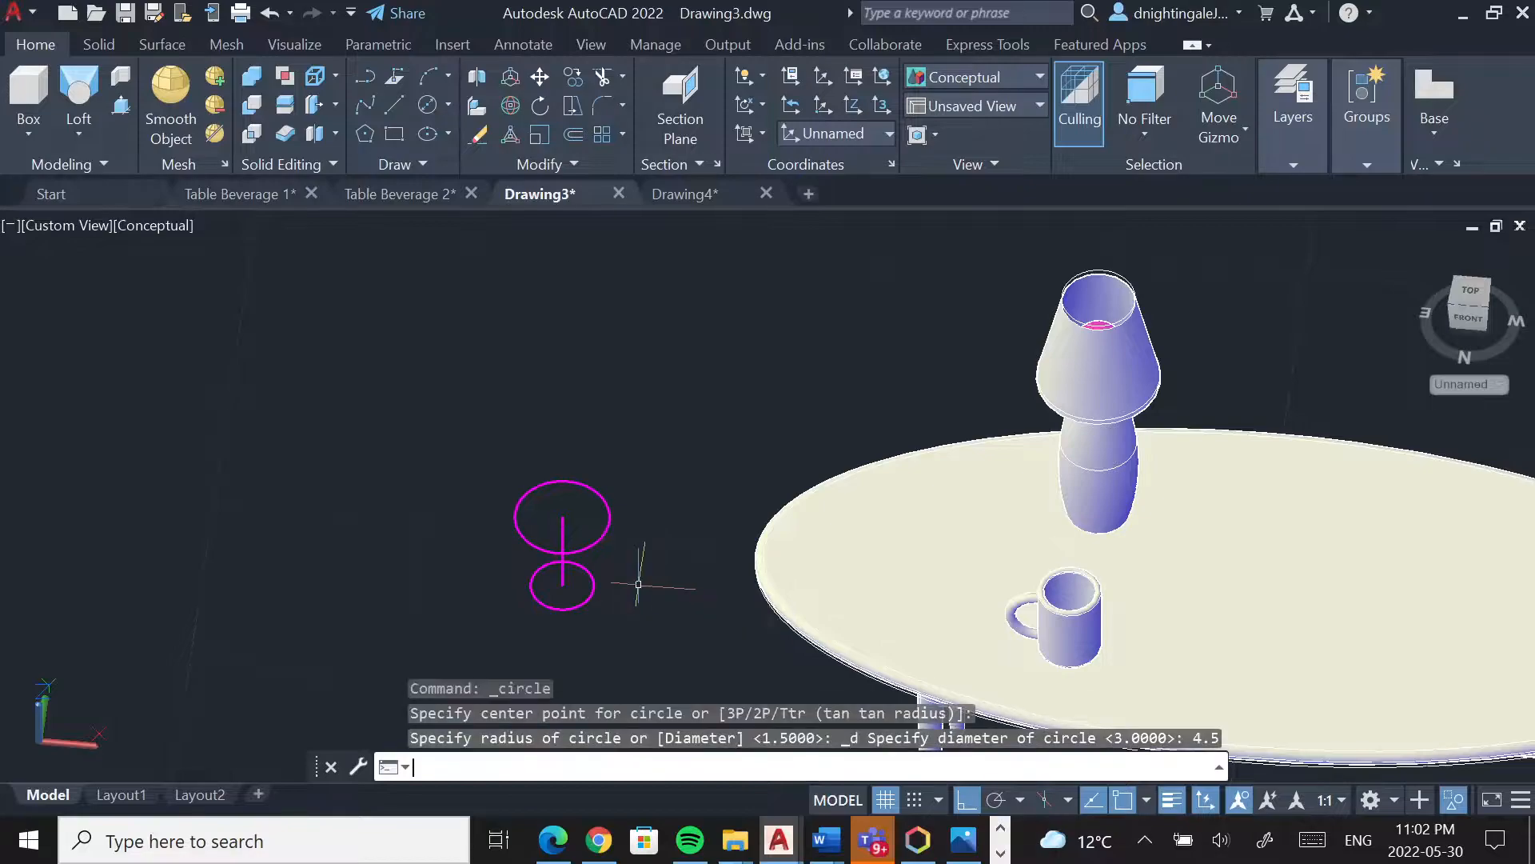
Show the model from the back and align the UCS to that view
click(1473, 323)
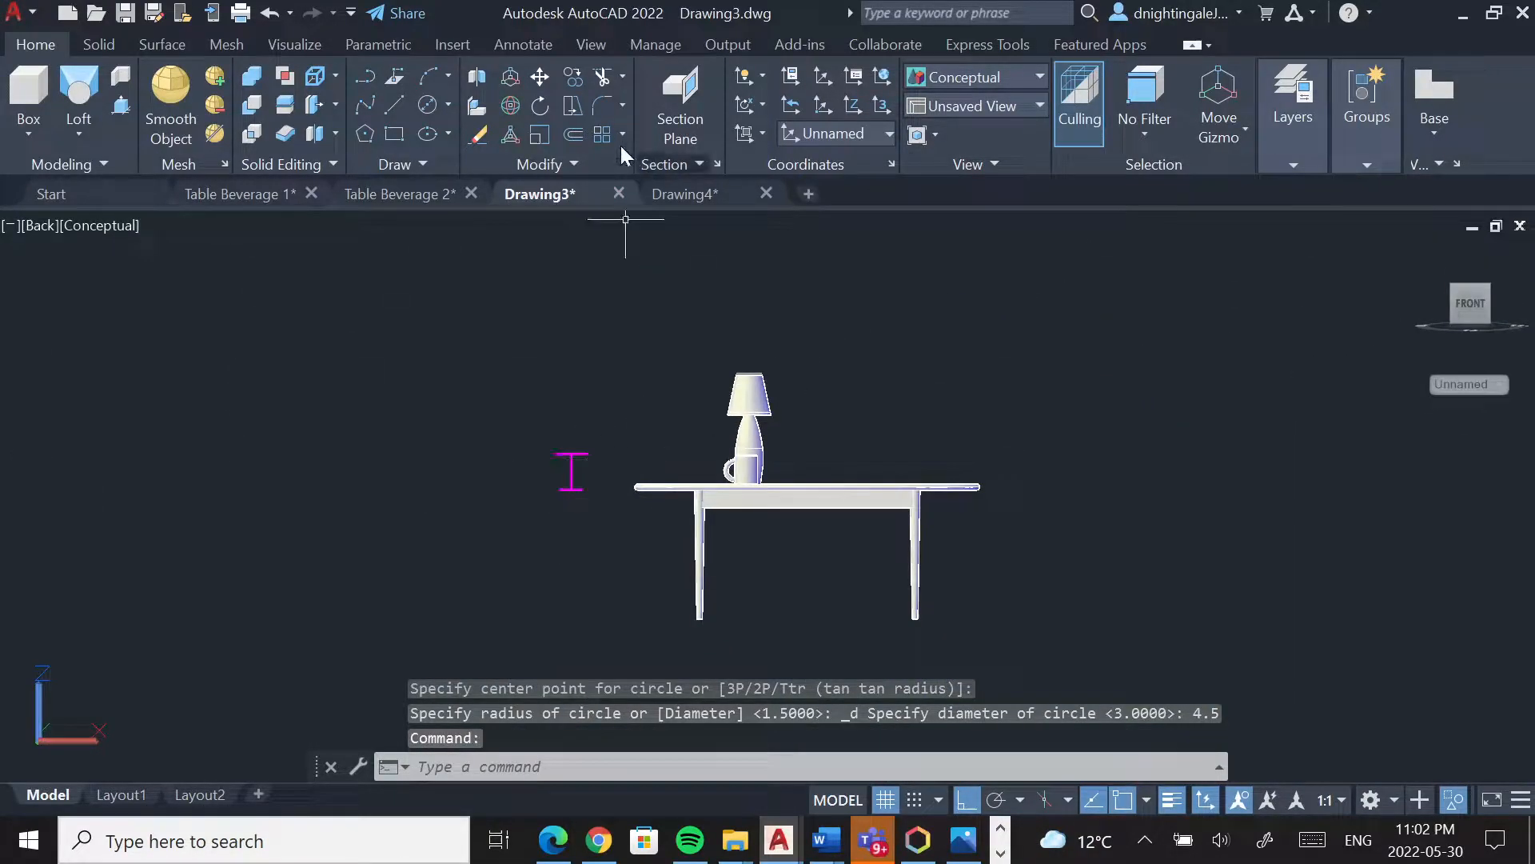
click(761, 135)
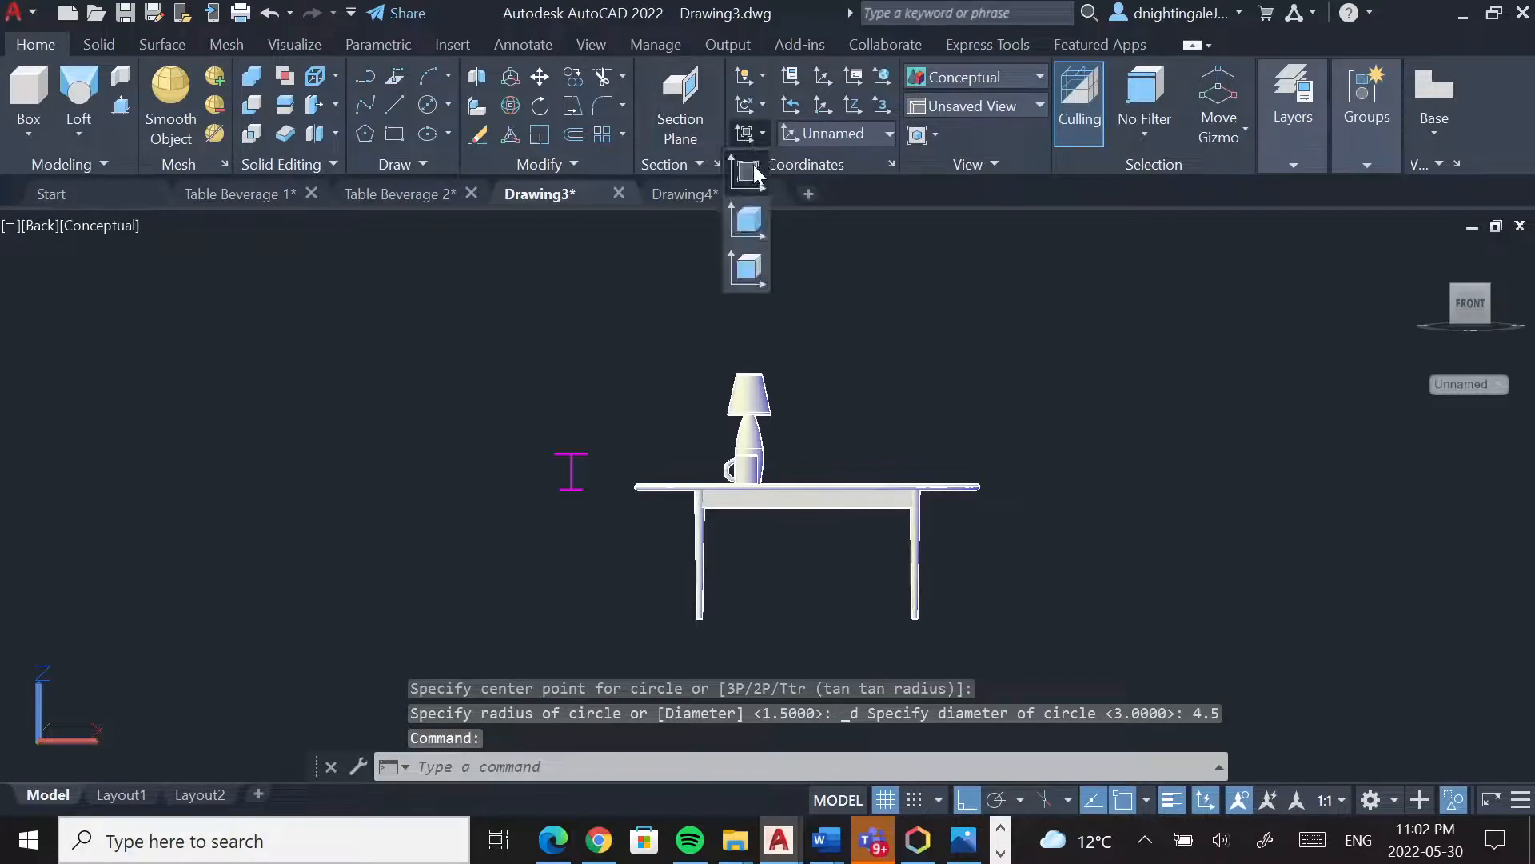
click(753, 170)
Draw a vertical line 5 units long upward from the centre of the upper circle
scroll(552, 427, up, 5)
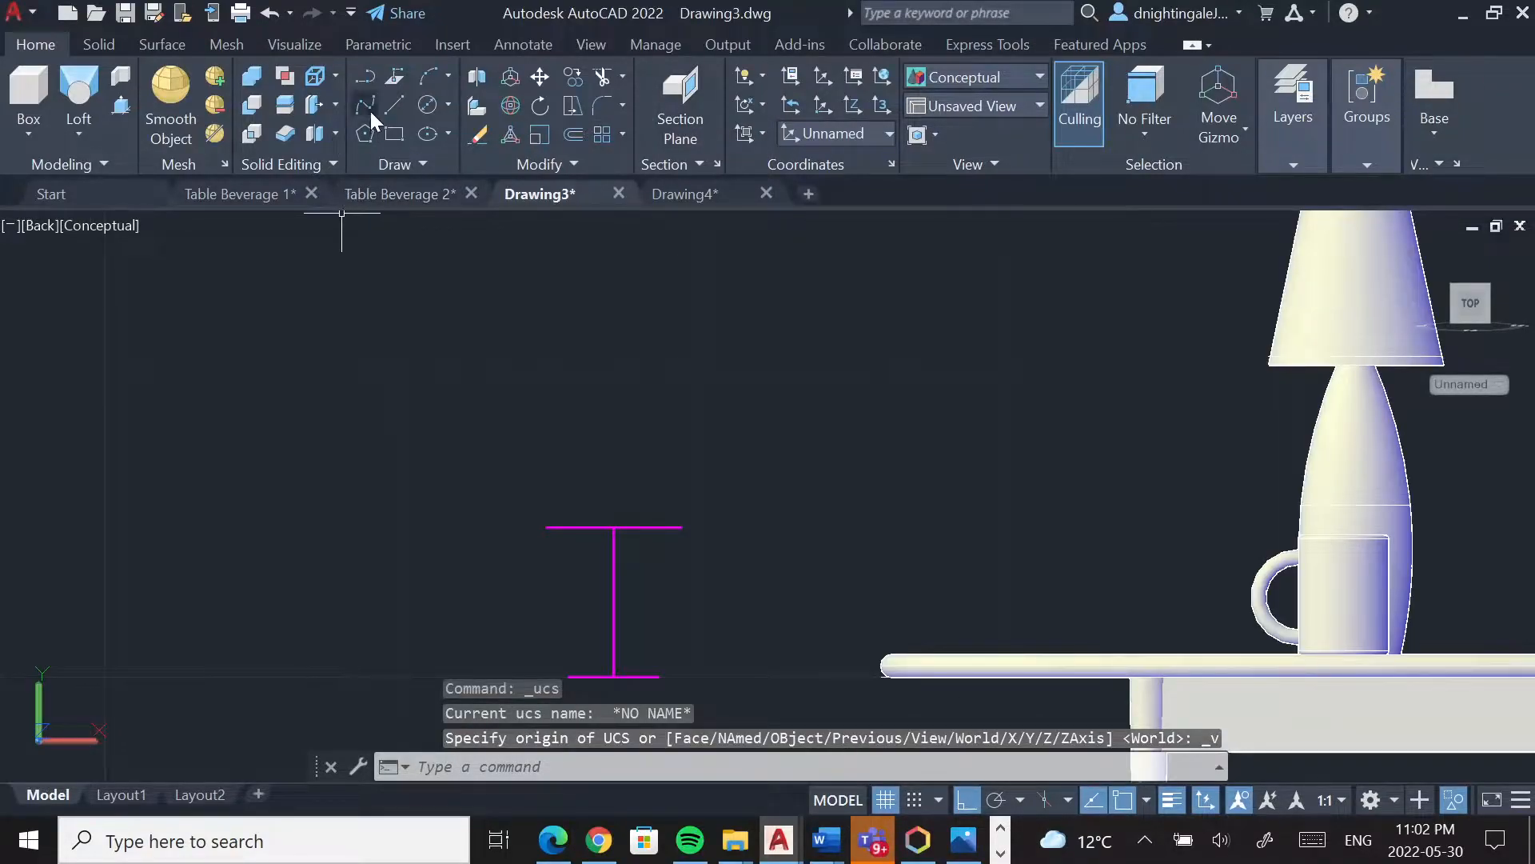
click(394, 105)
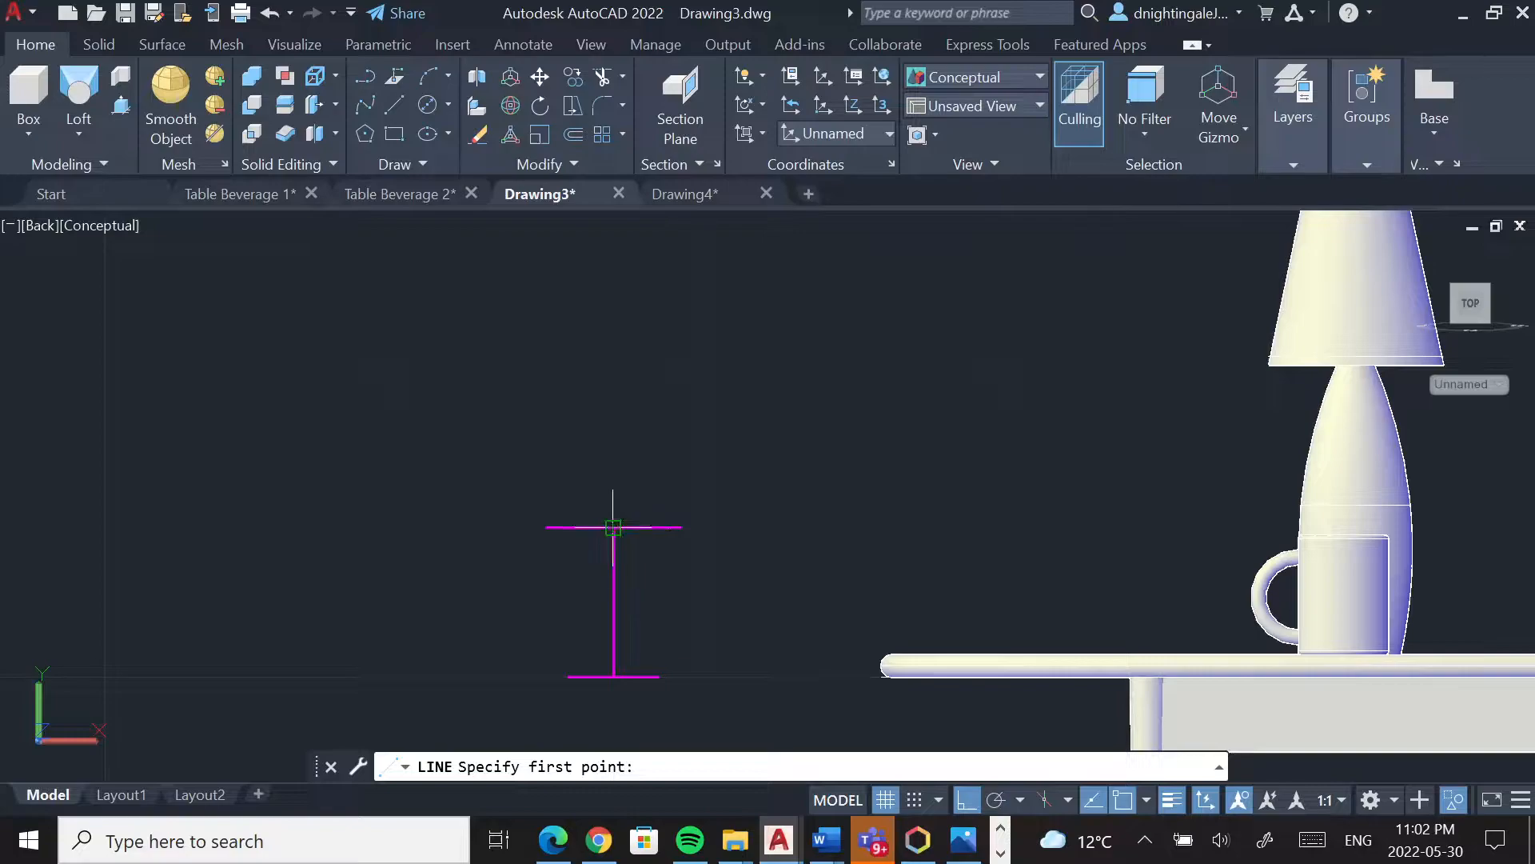
click(614, 528)
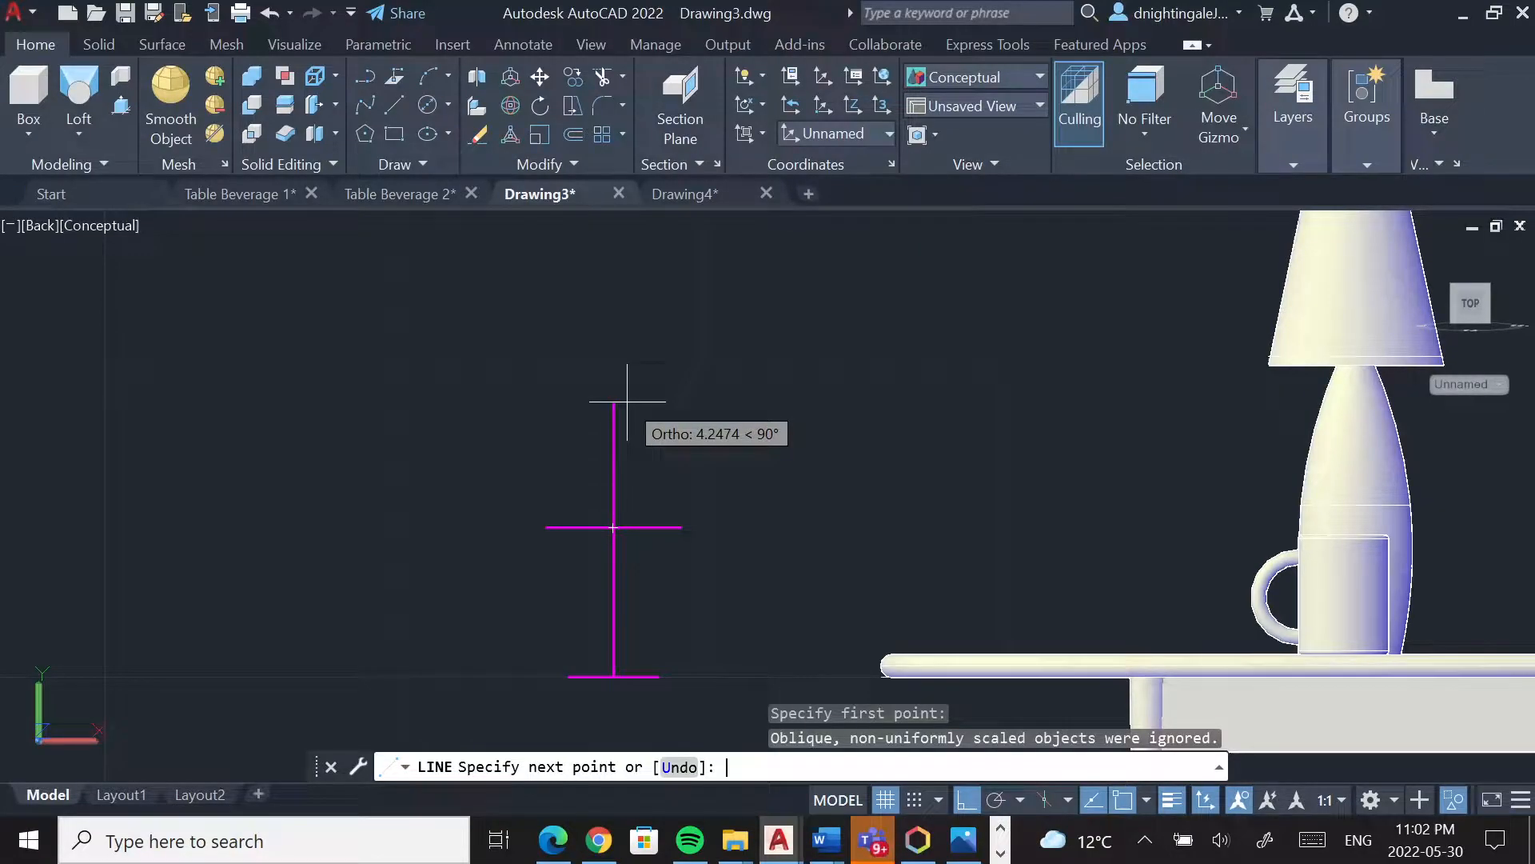
text(5)
key(Return)
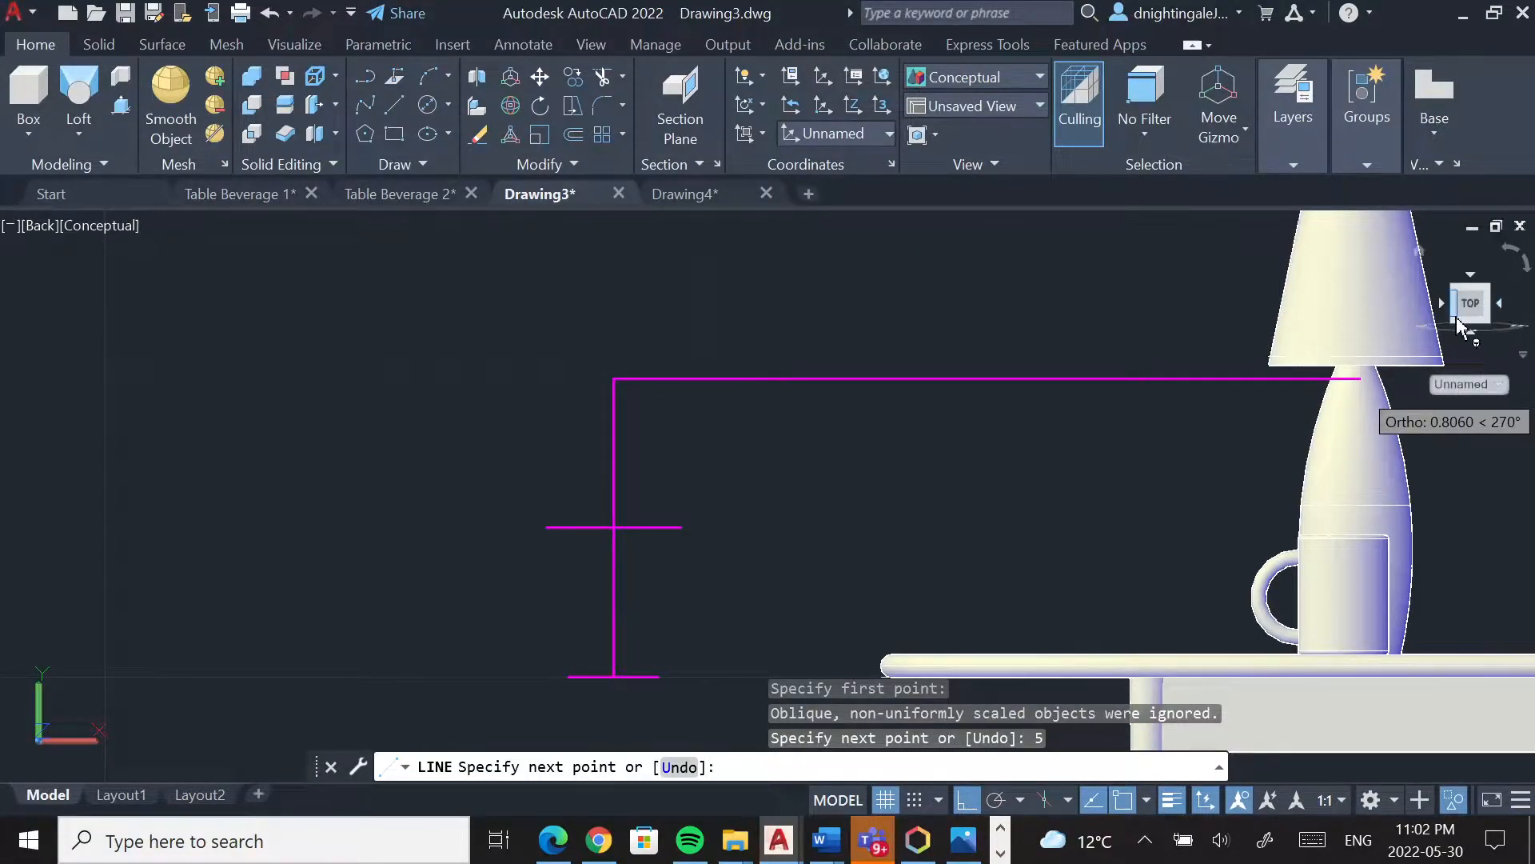
key(Return)
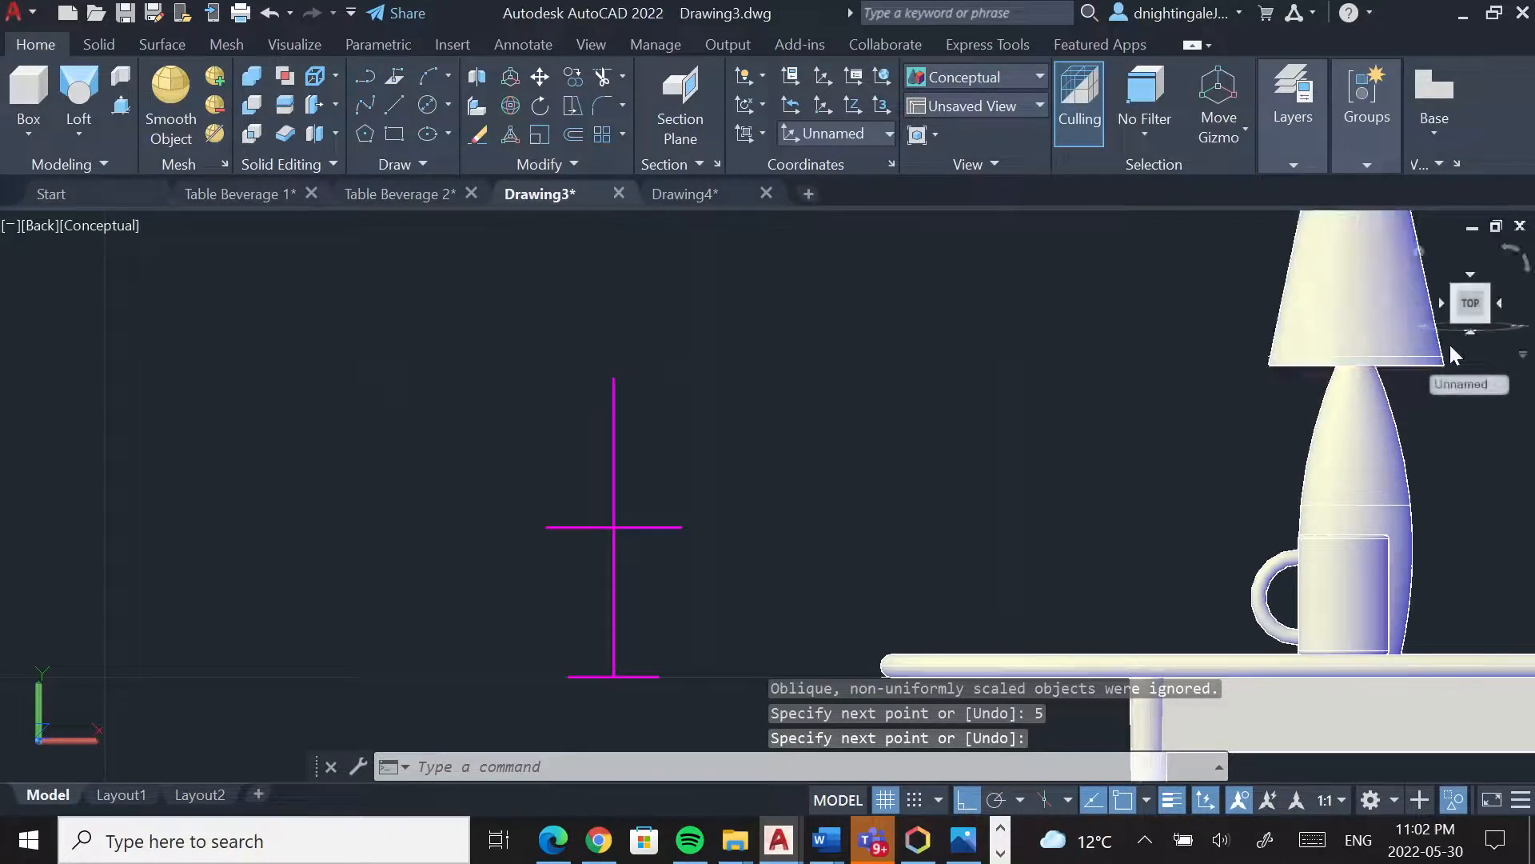
Show the model from directly above and align the UCS to that view
click(1500, 298)
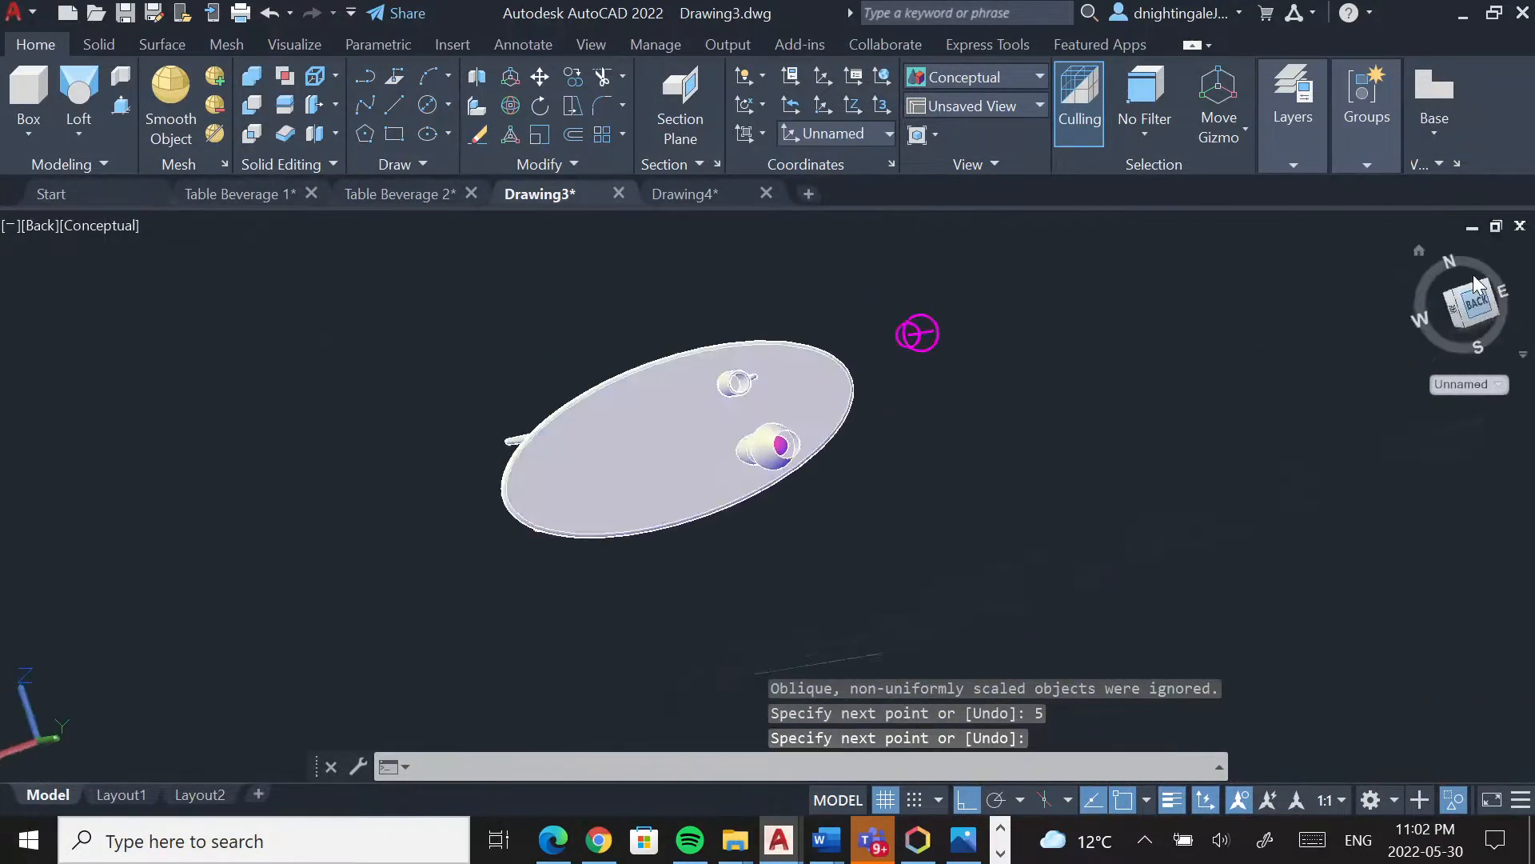
scroll(959, 428, up, 5)
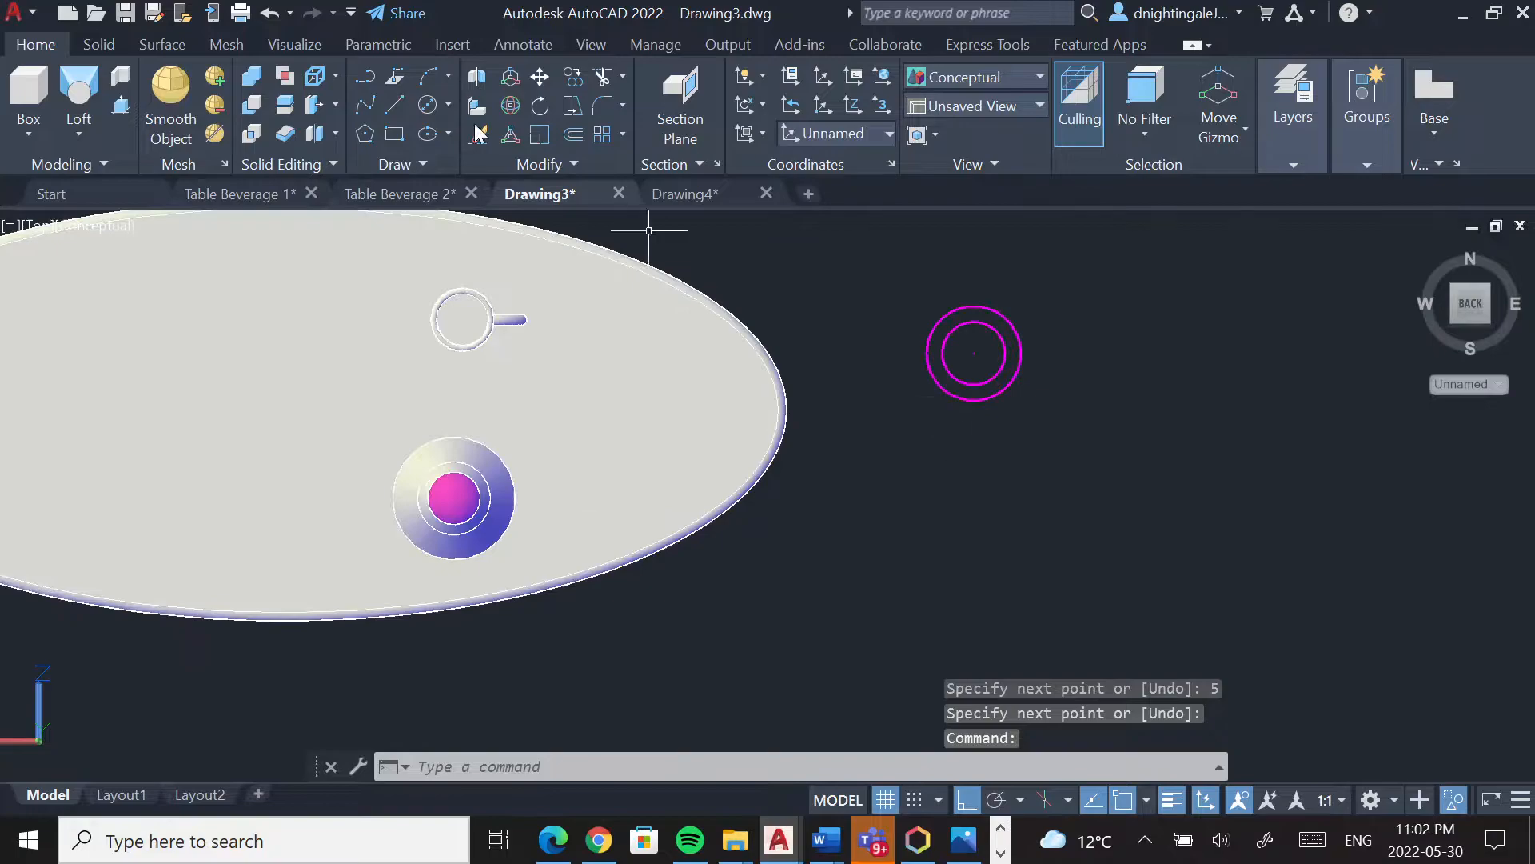
click(762, 134)
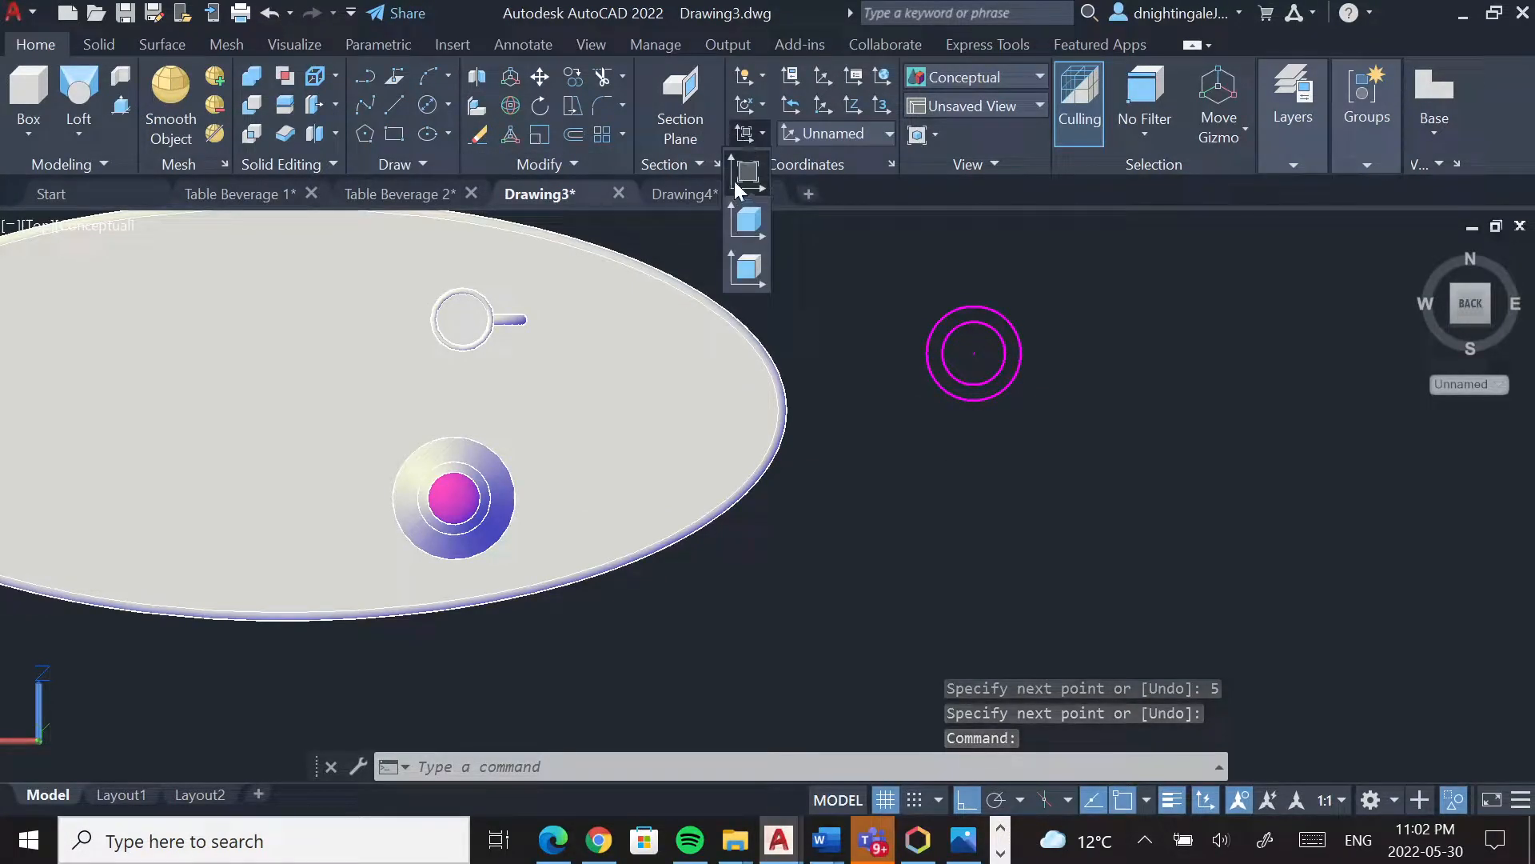
click(739, 171)
Draw a circle with a diameter of 1 centred on the upper end of the new vertical line
shift+middle_drag(1065, 511, 1069, 384)
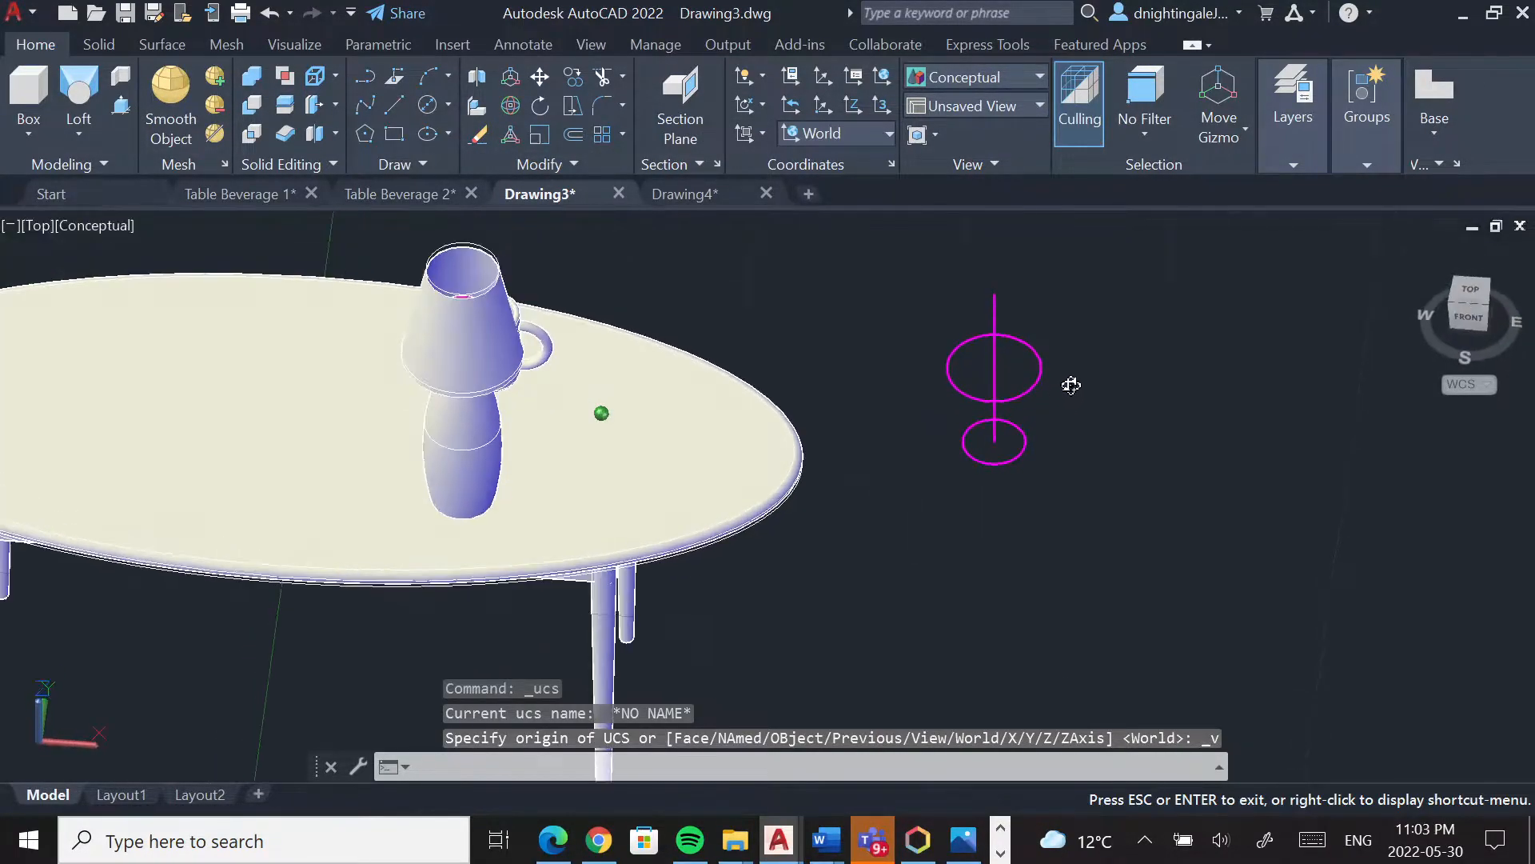
click(428, 104)
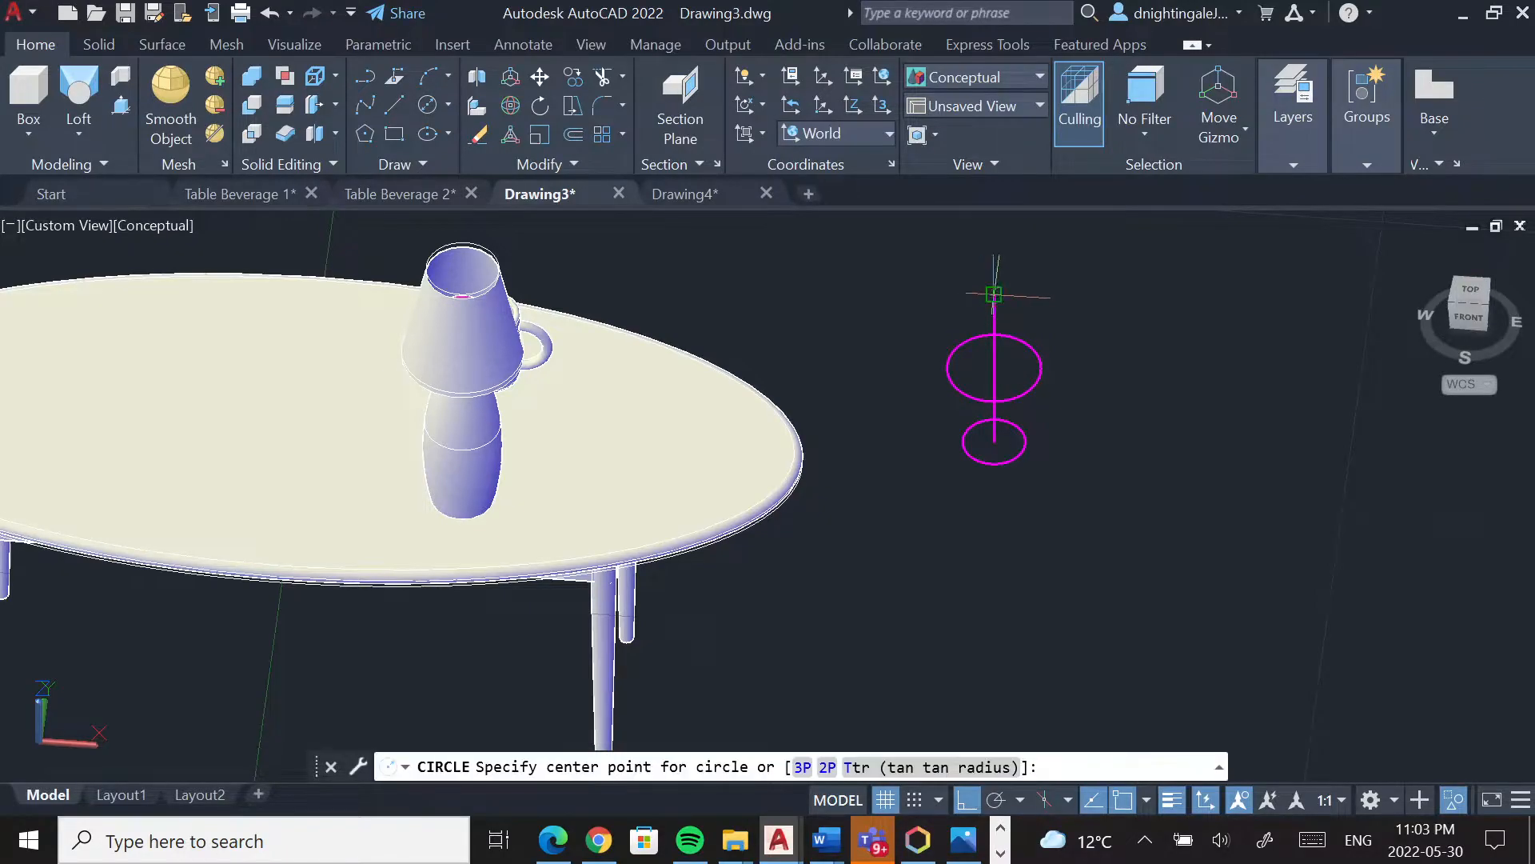
click(994, 295)
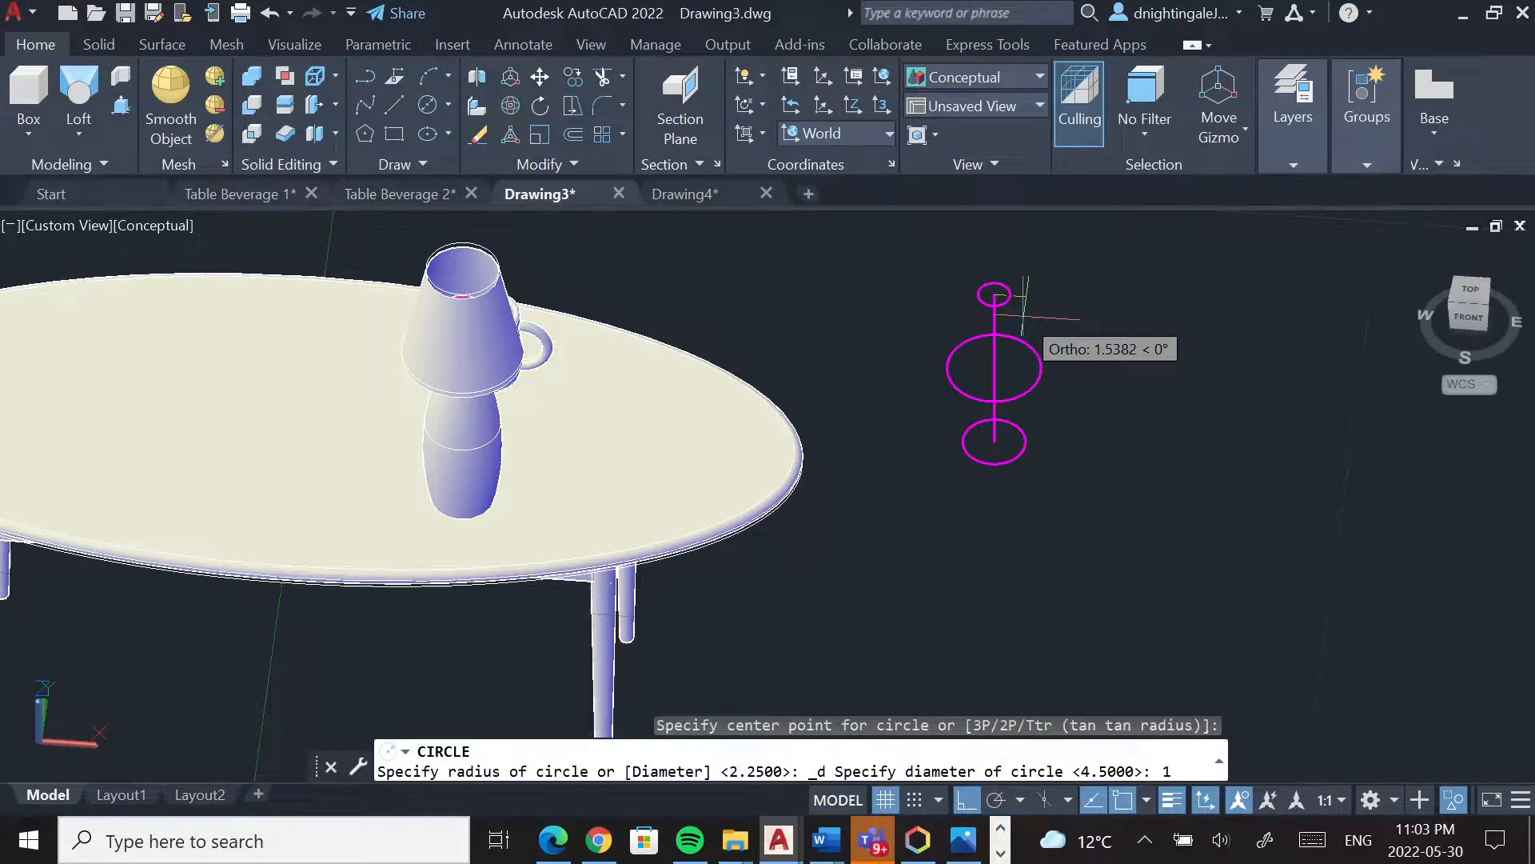
text(1)
key(Return)
key(Escape)
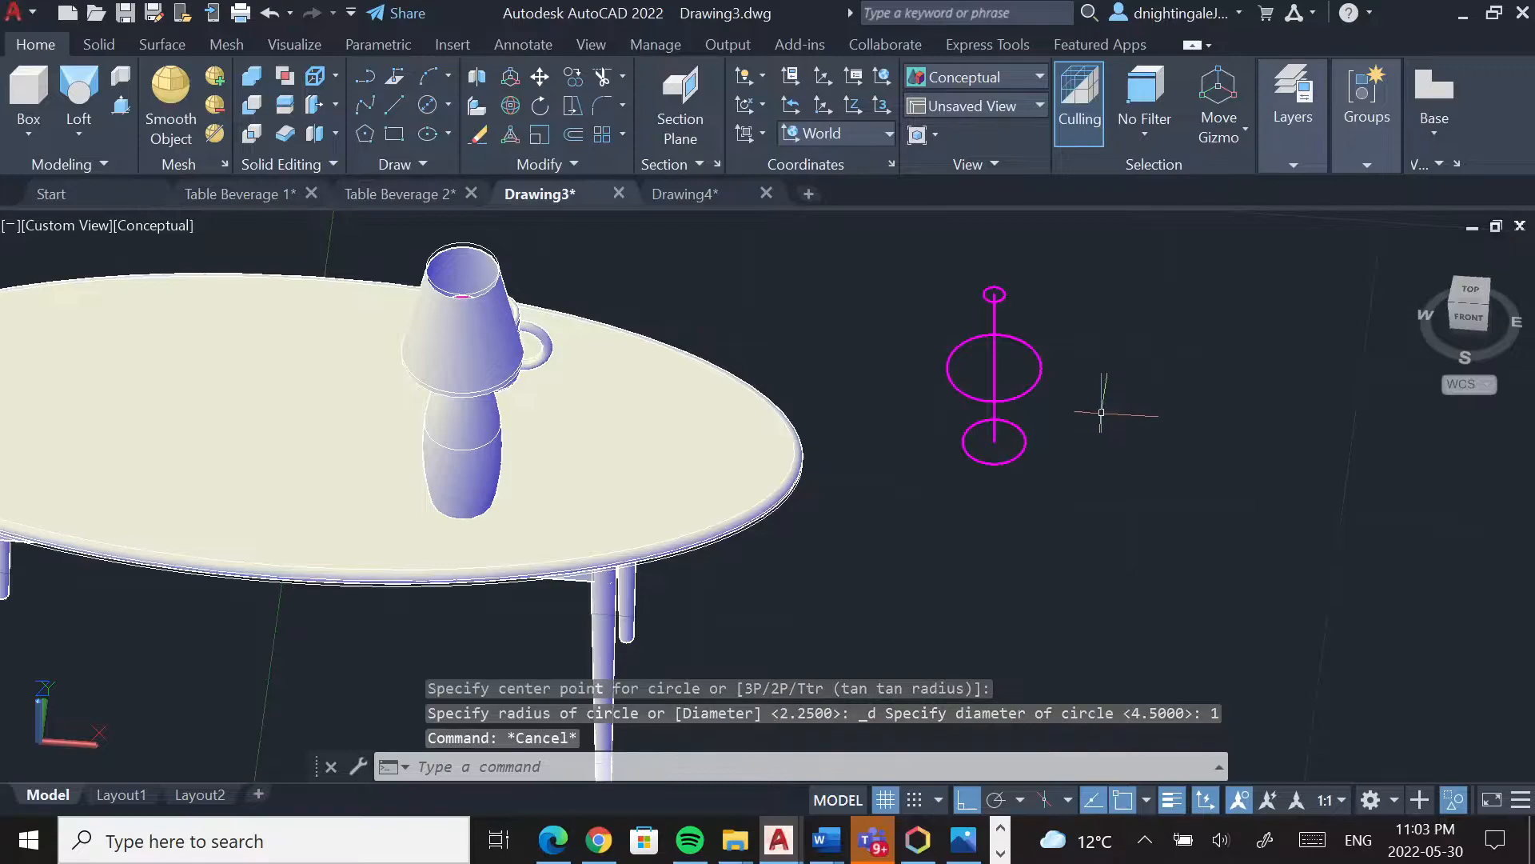
click(1469, 317)
scroll(1128, 490, up, 3)
scroll(898, 462, down, 1)
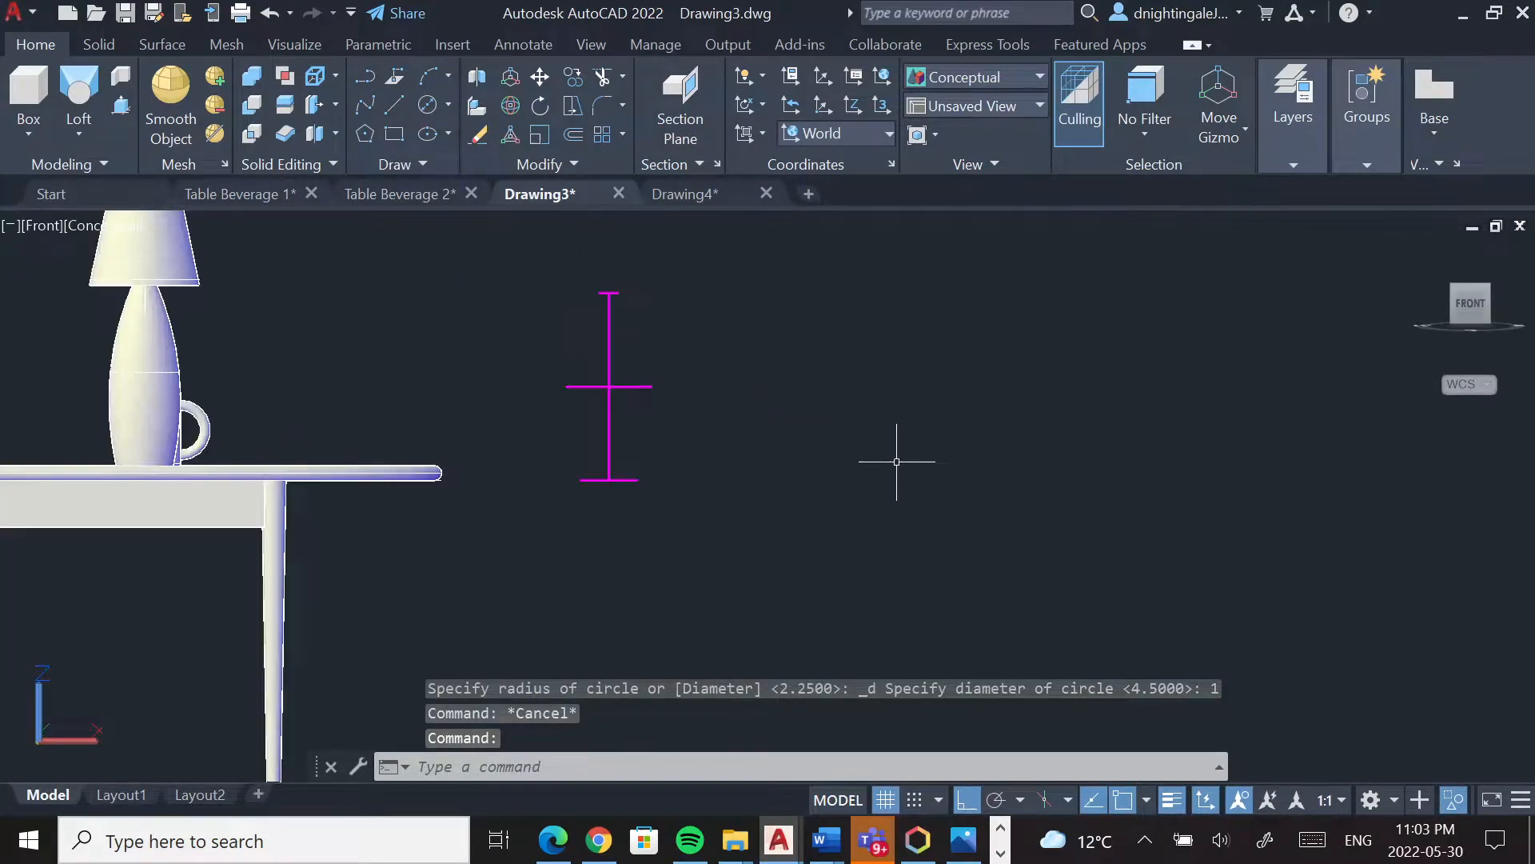
click(78, 88)
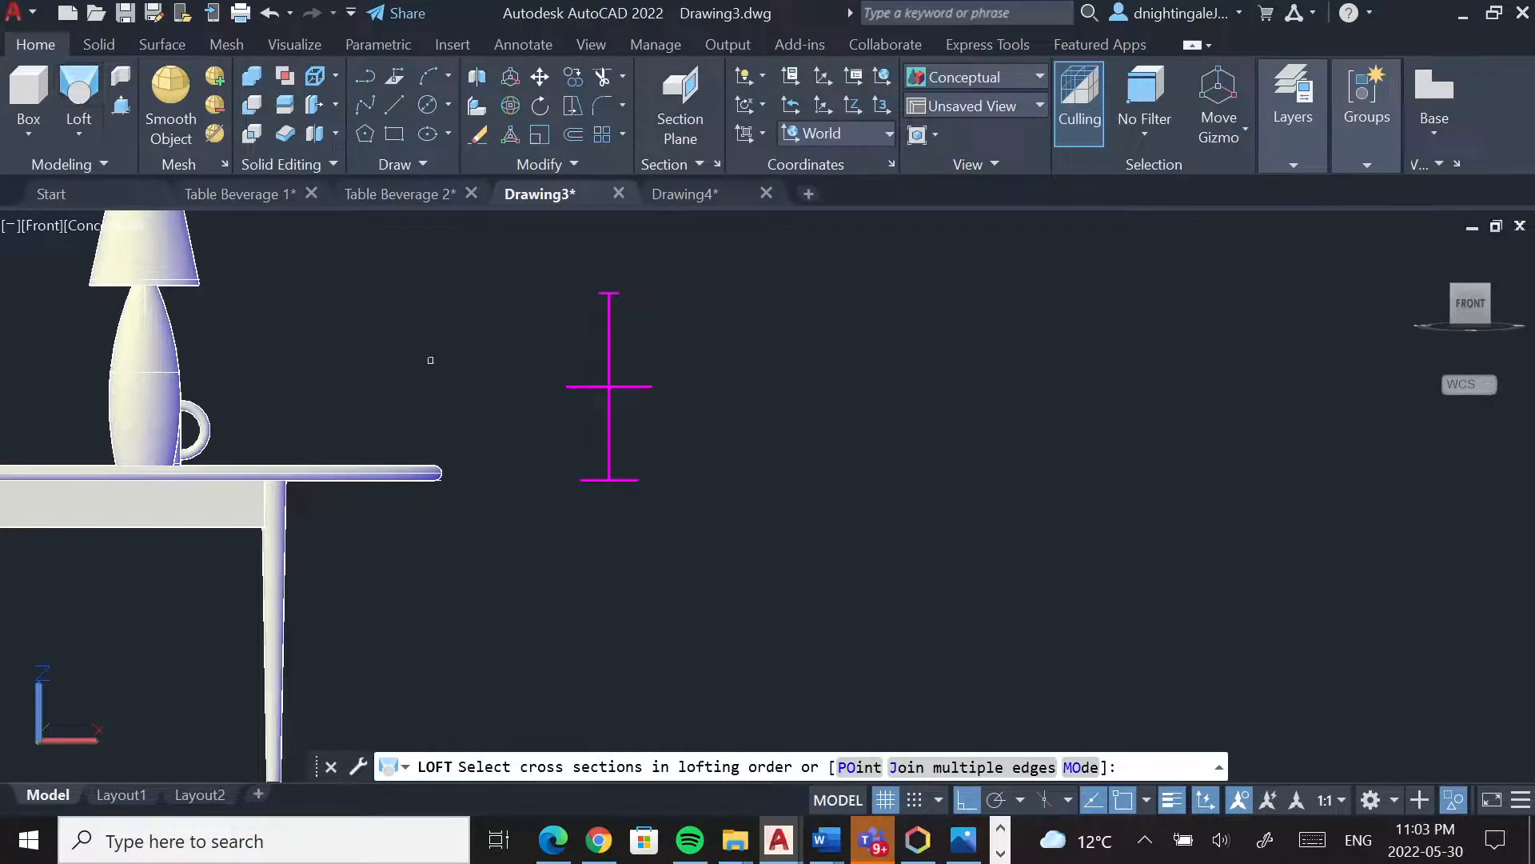
click(604, 479)
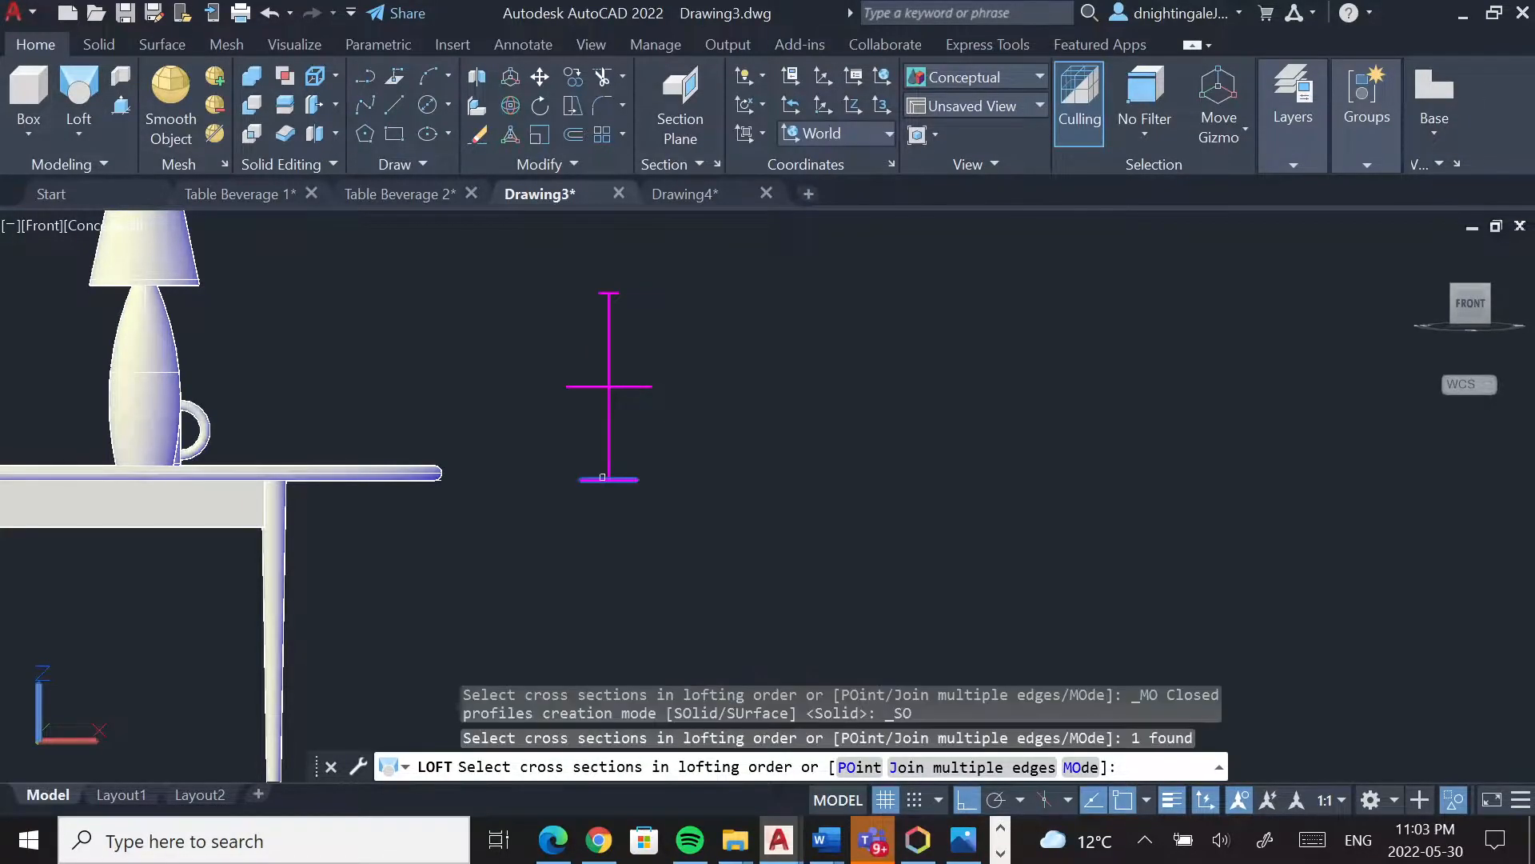
click(602, 370)
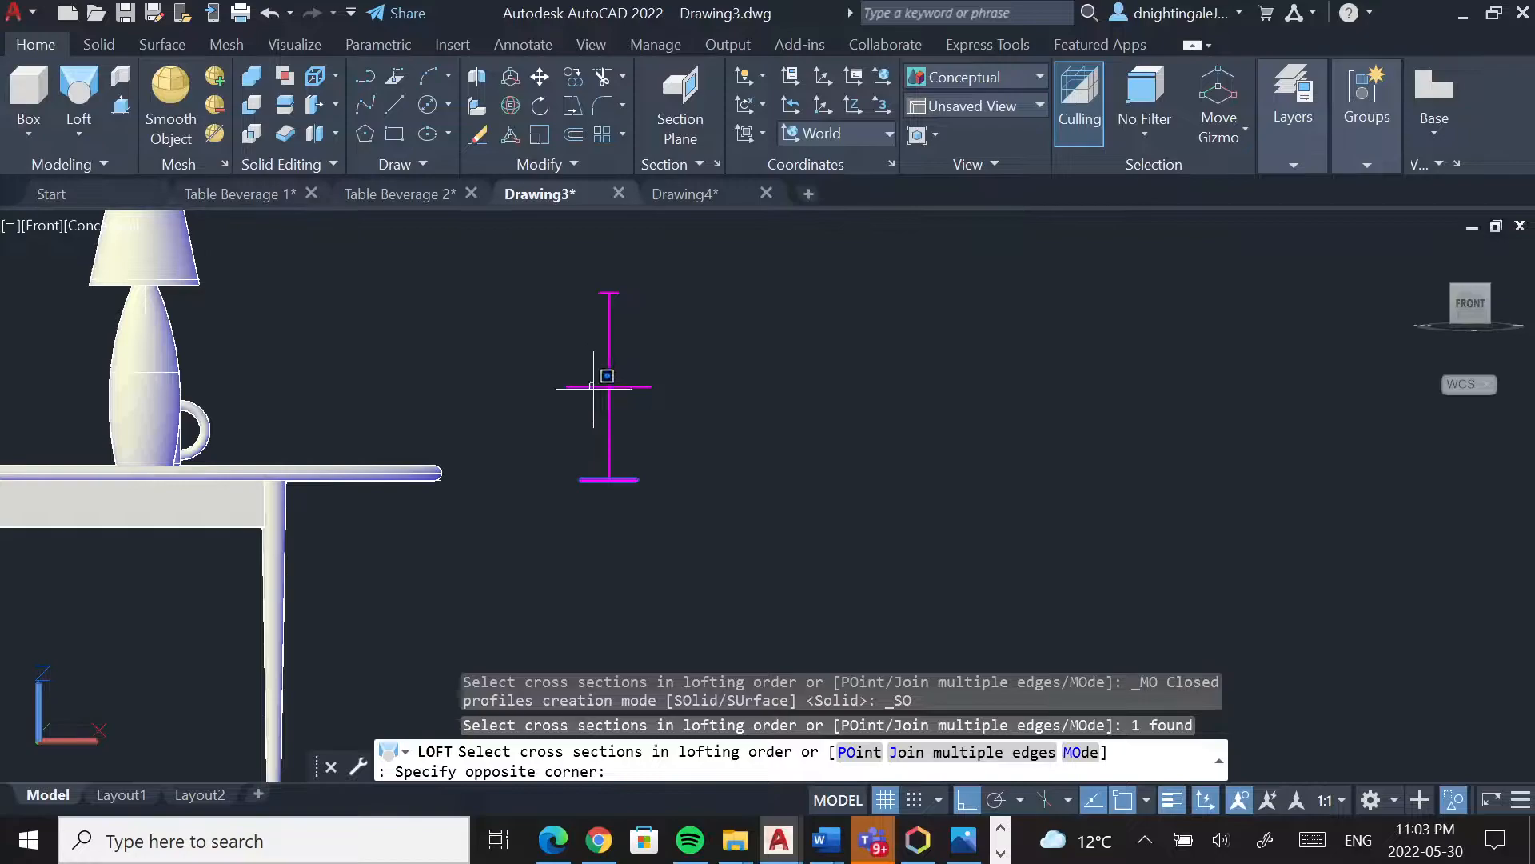
shift+middle_drag(600, 416, 621, 456)
key(Escape)
key(Escape)
key(Escape)
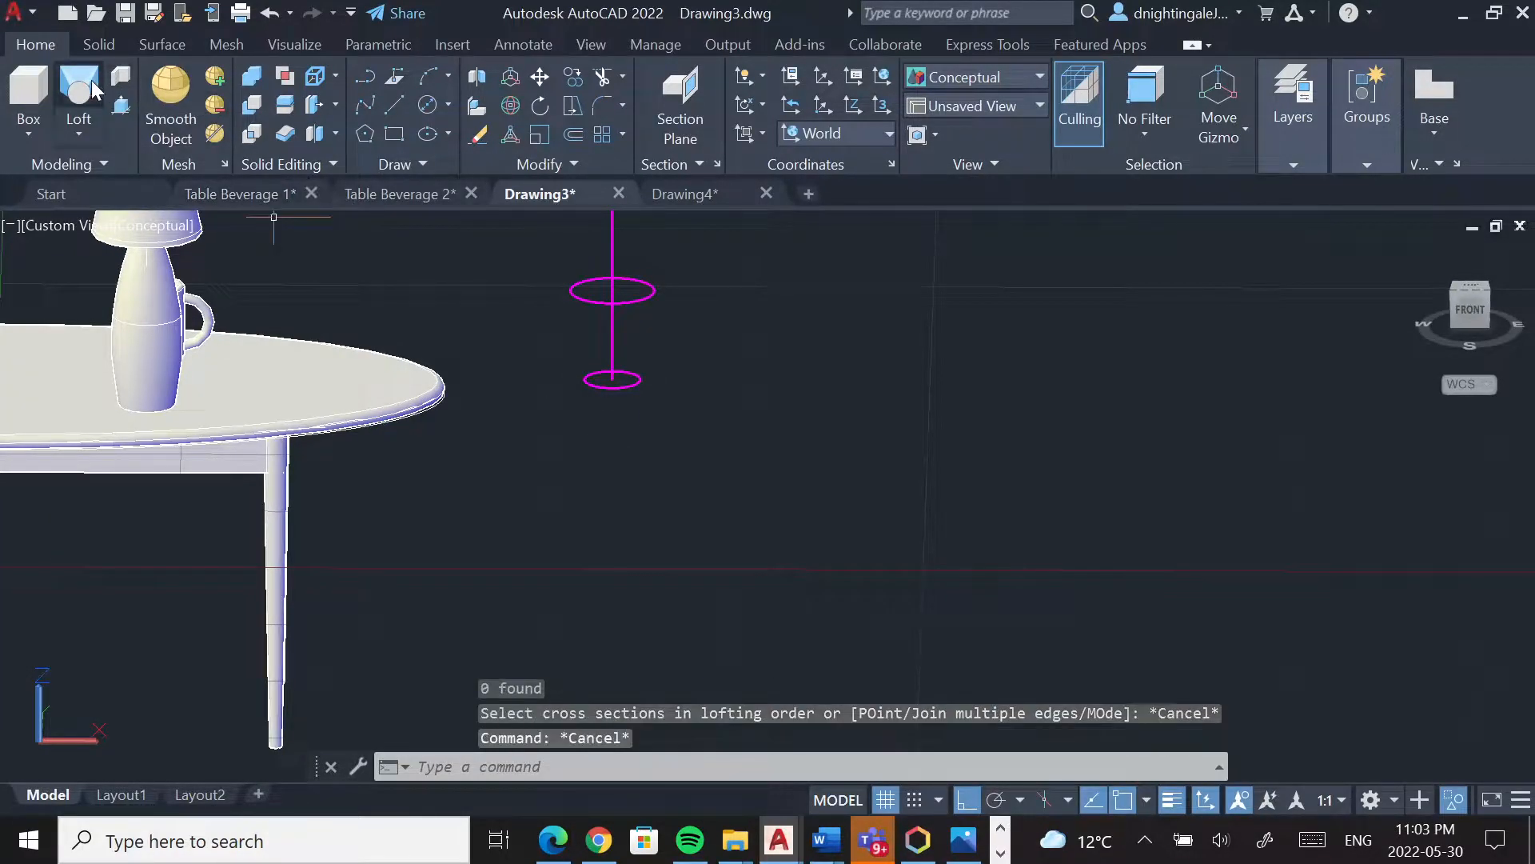
Loft a solid through the three stacked circles from the lowest to the highest, using the cross sections only
key(Return)
click(621, 380)
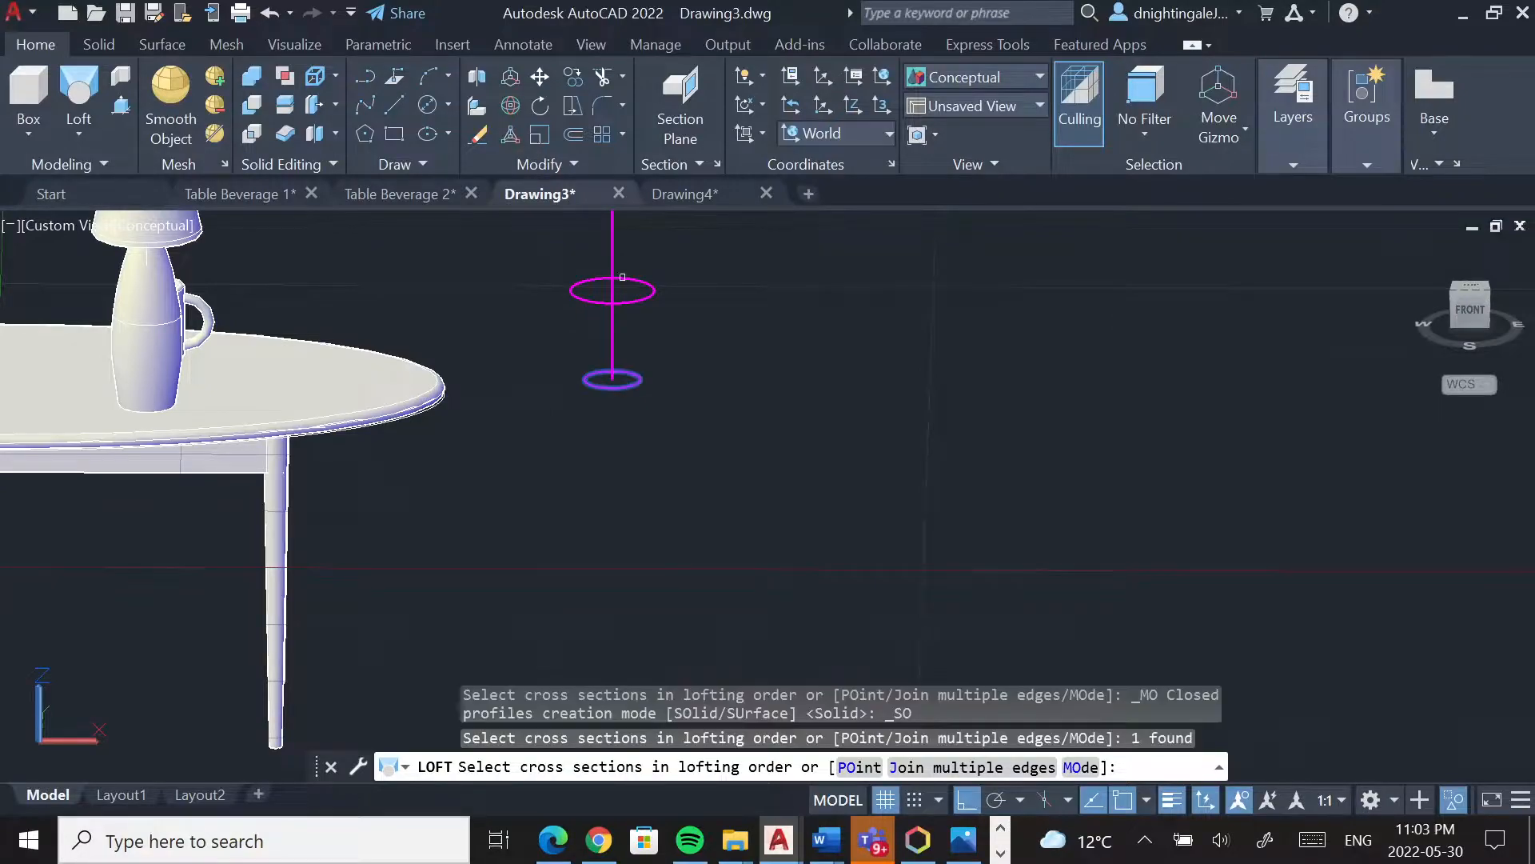
click(638, 303)
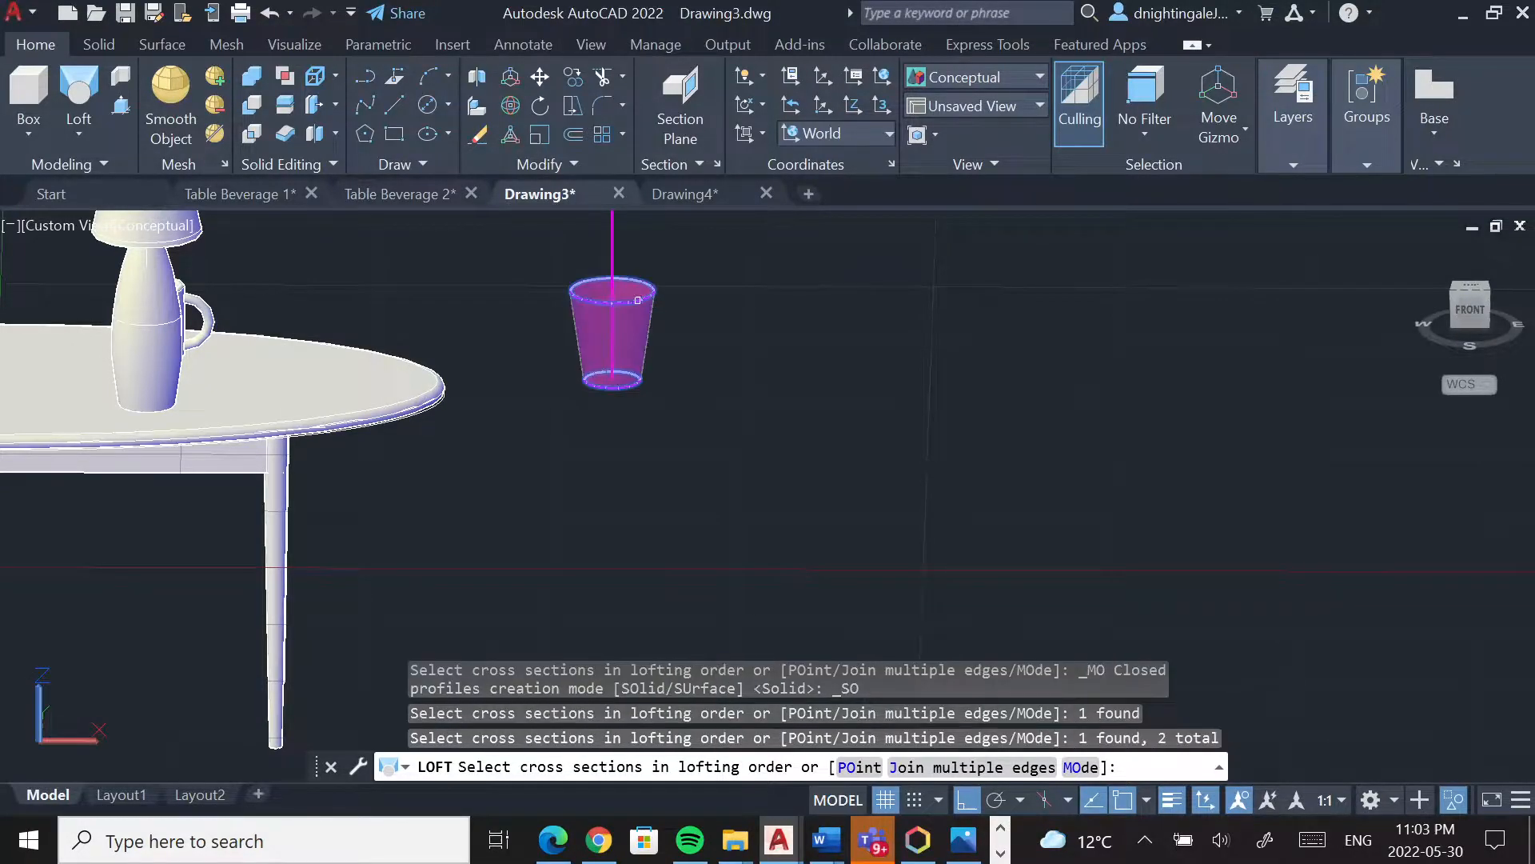
middle_drag(669, 317, 675, 429)
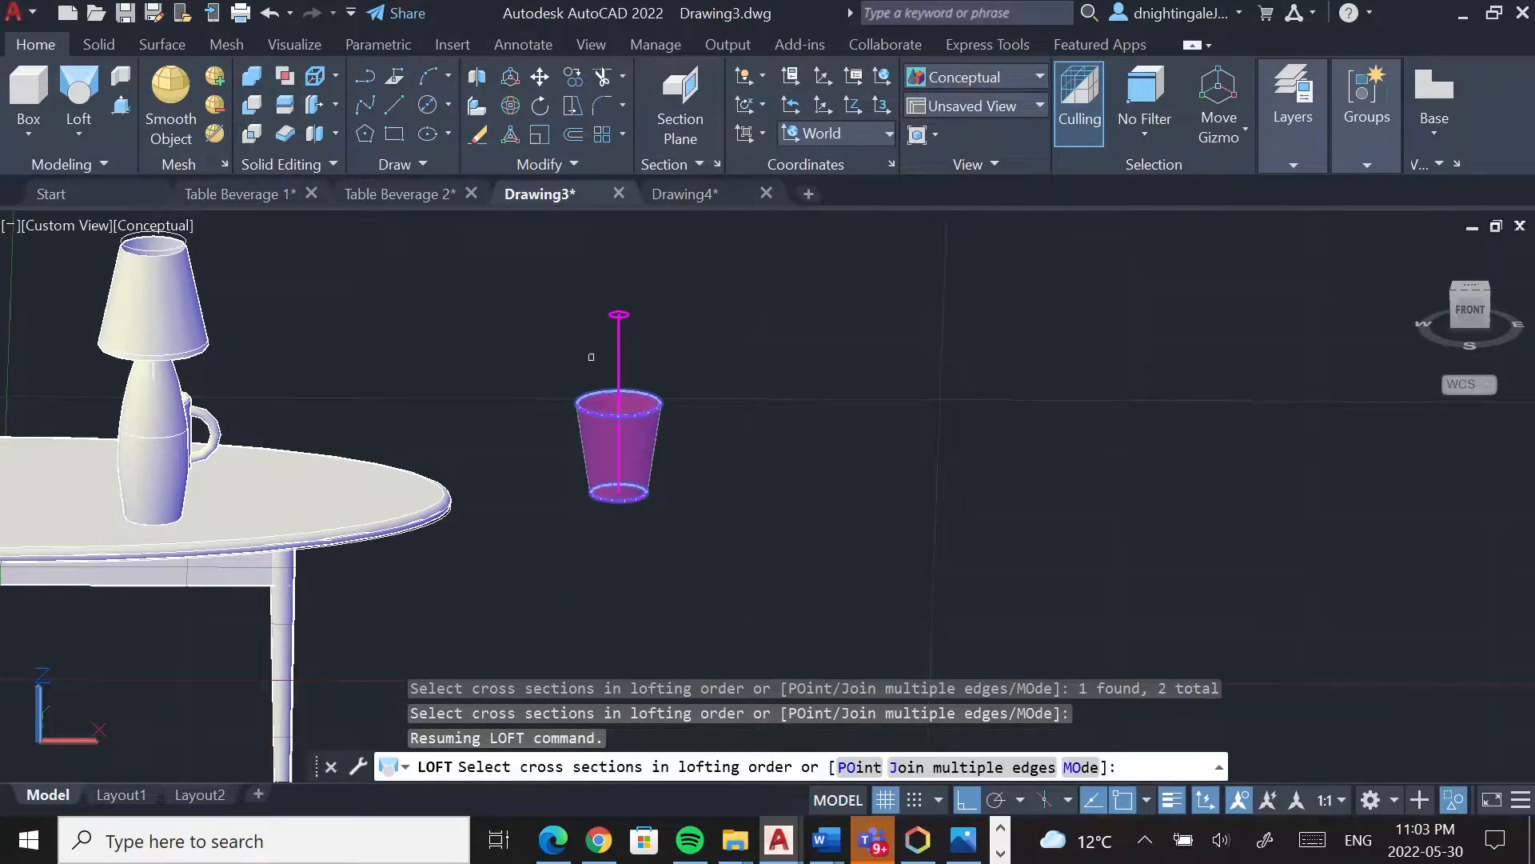
click(618, 316)
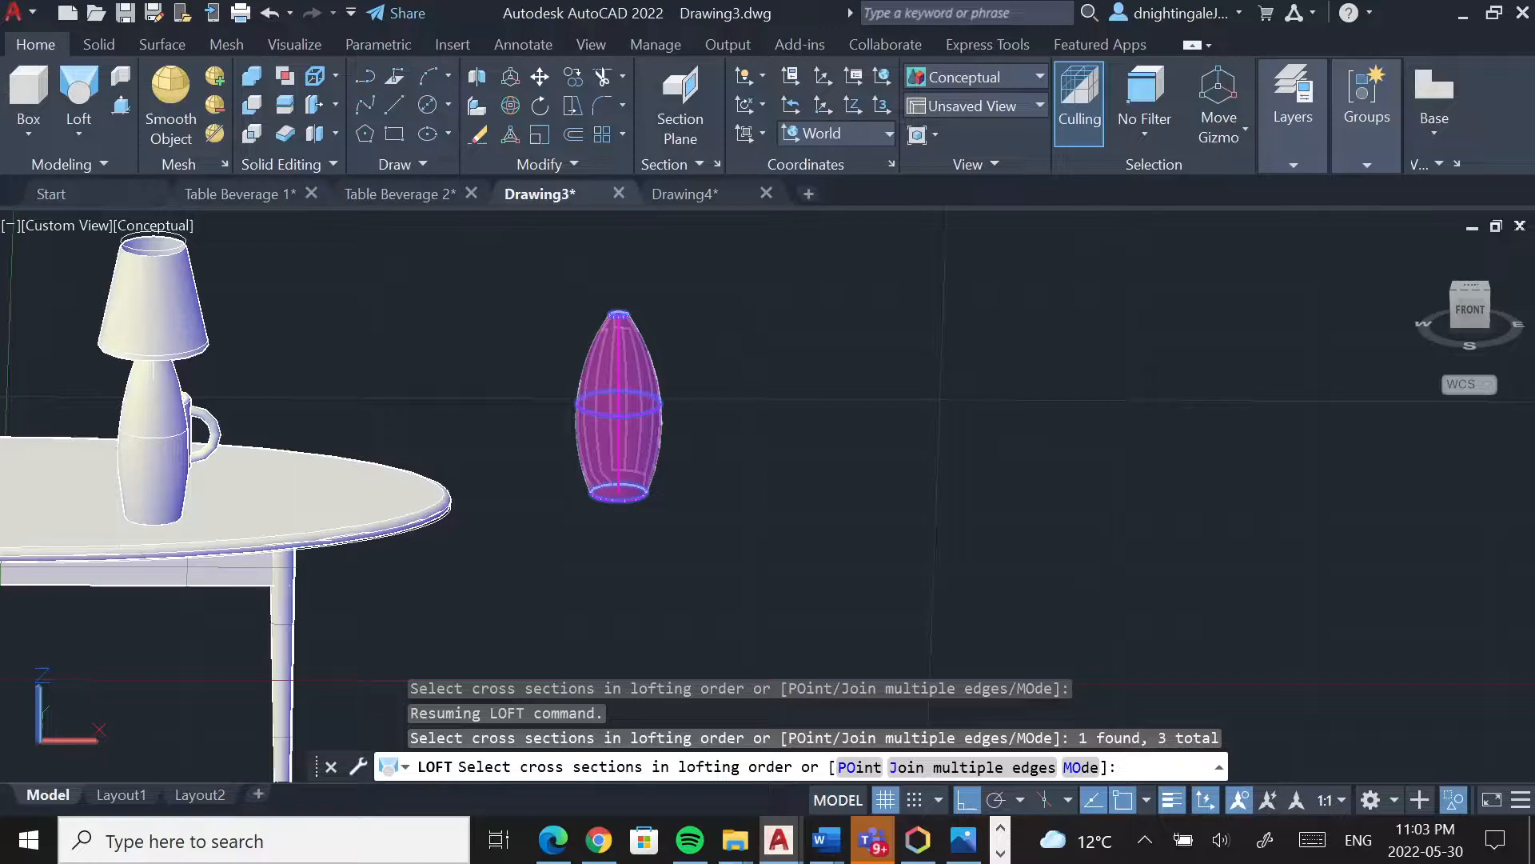
key(Return)
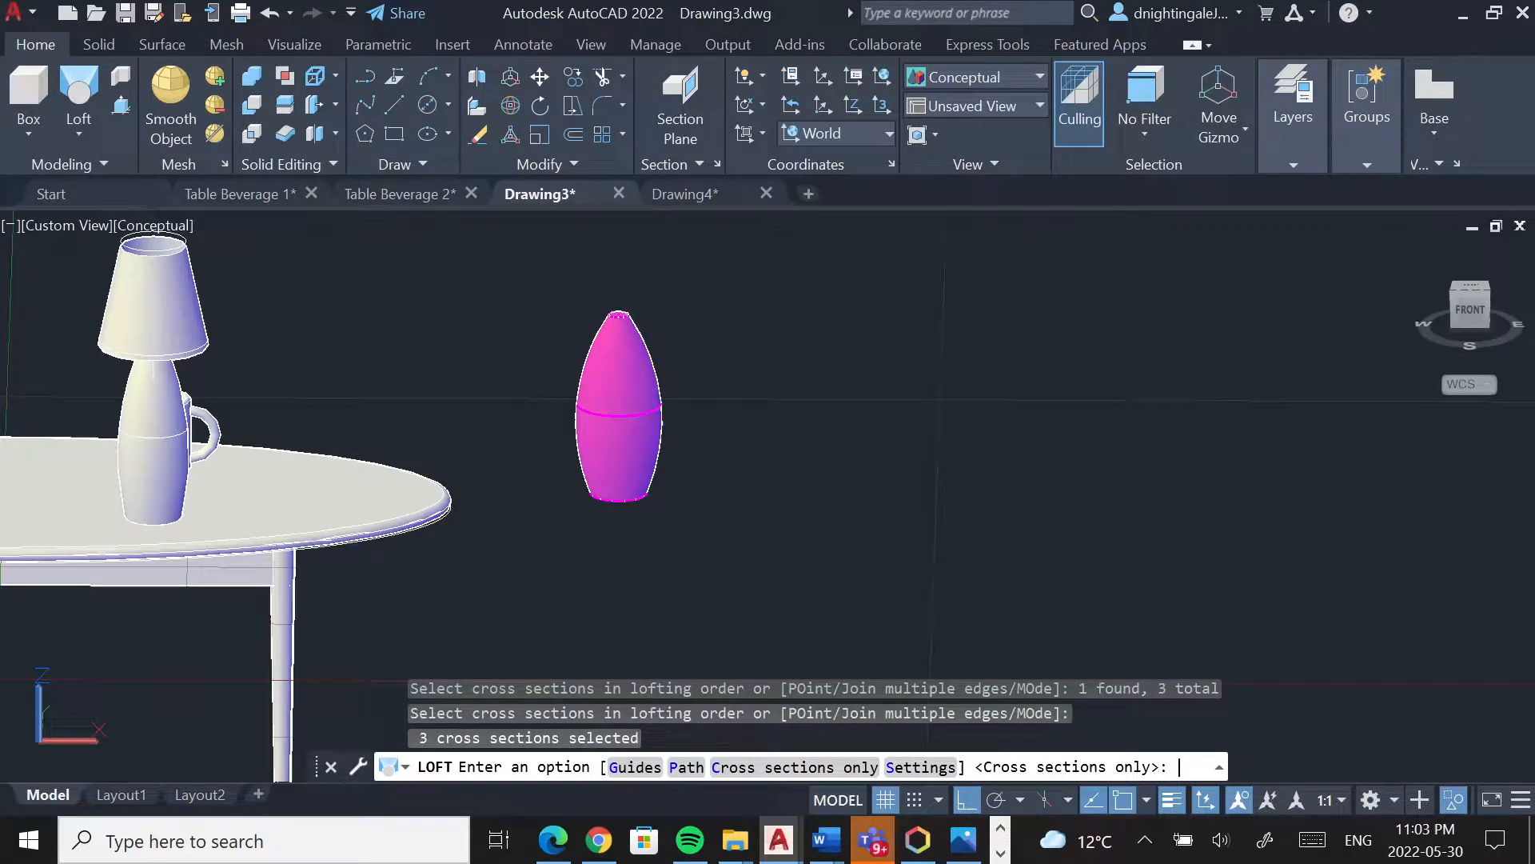
key(Return)
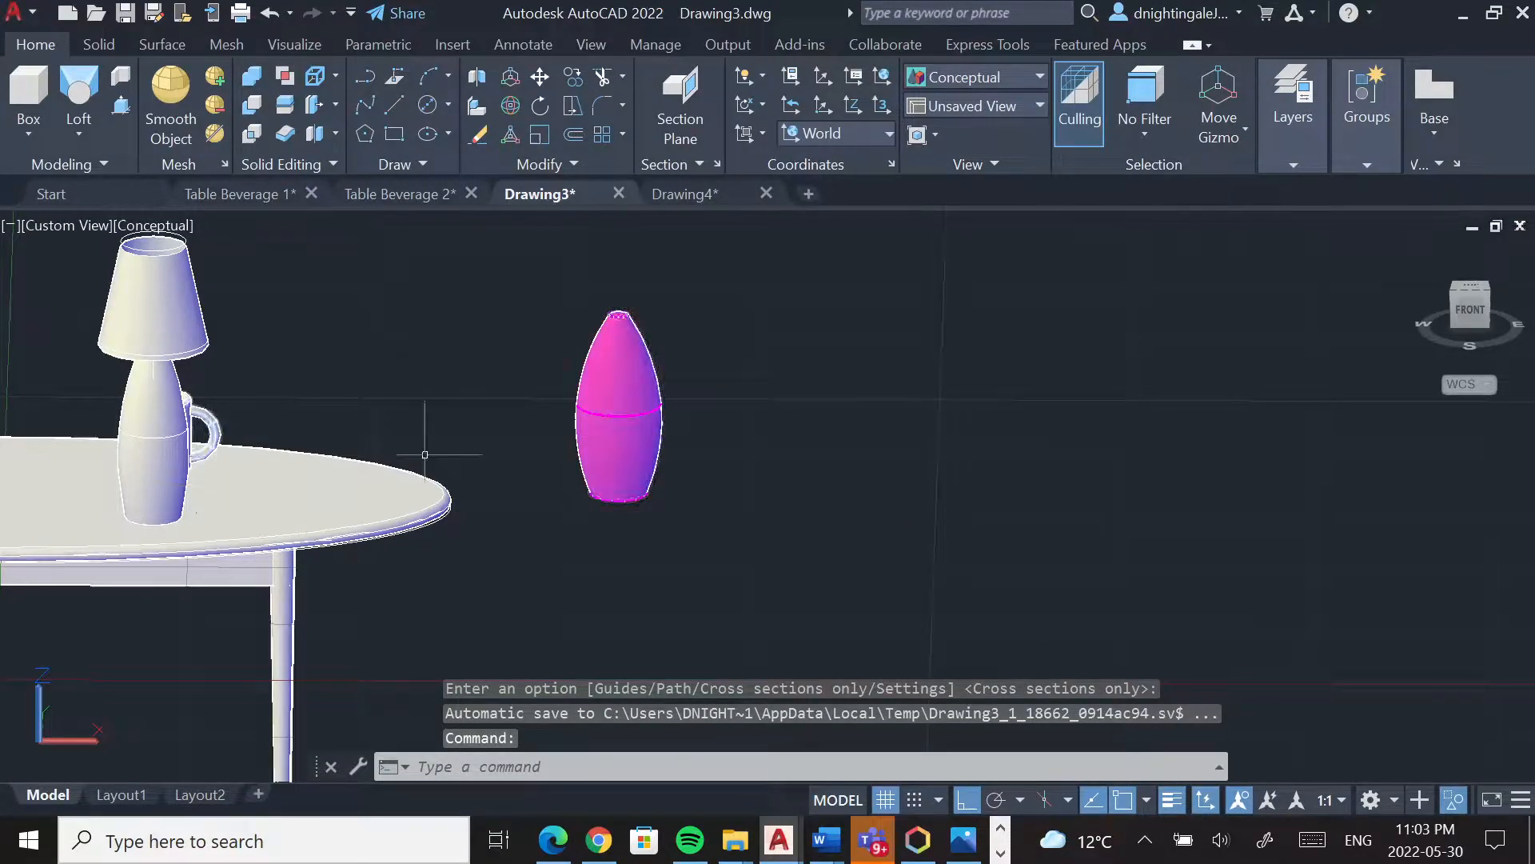
scroll(606, 325, up, 2)
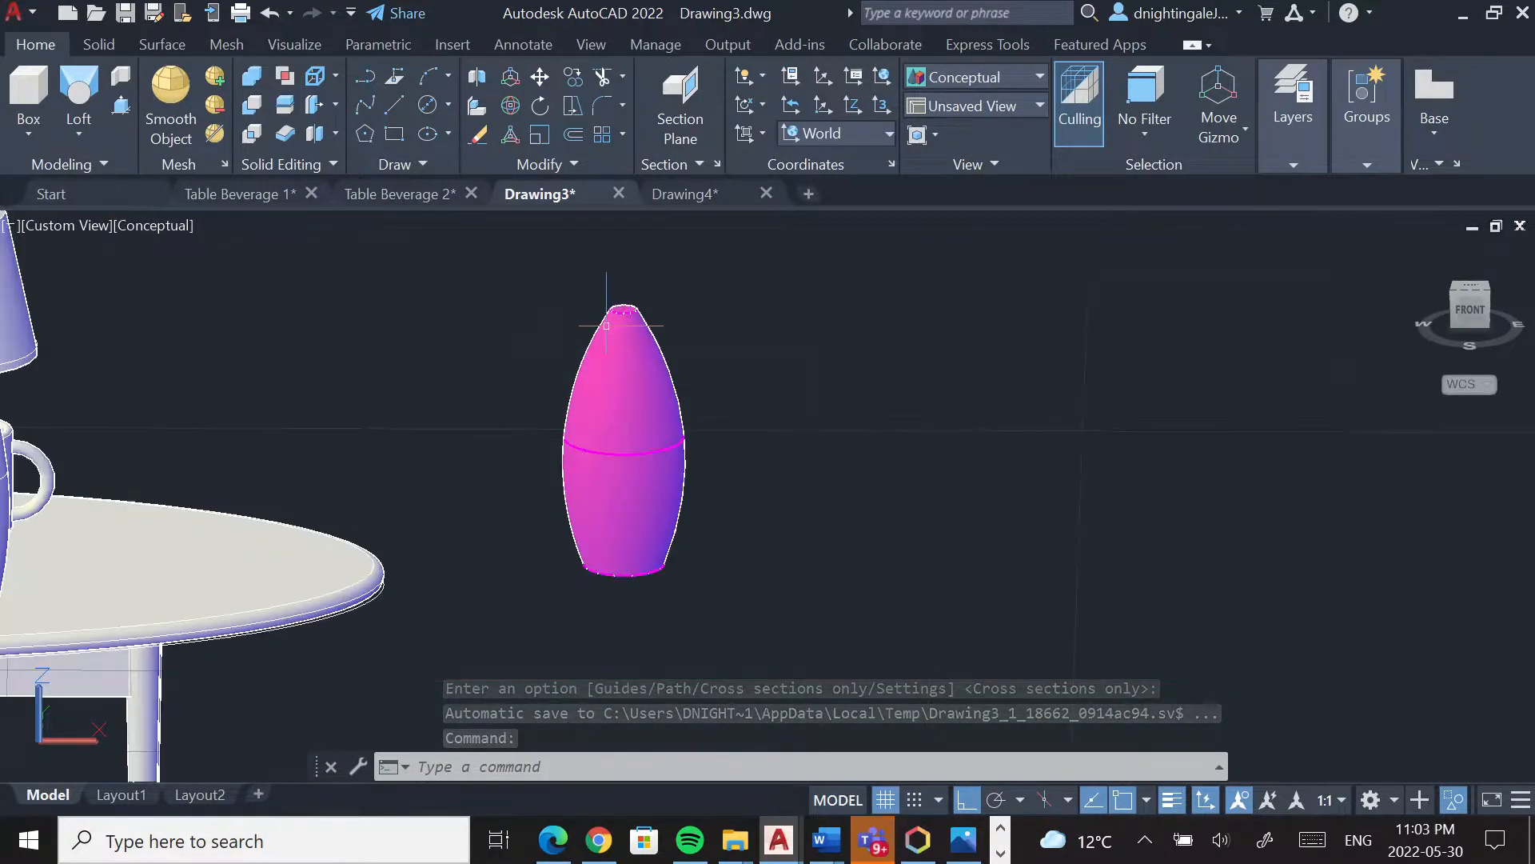
key(Escape)
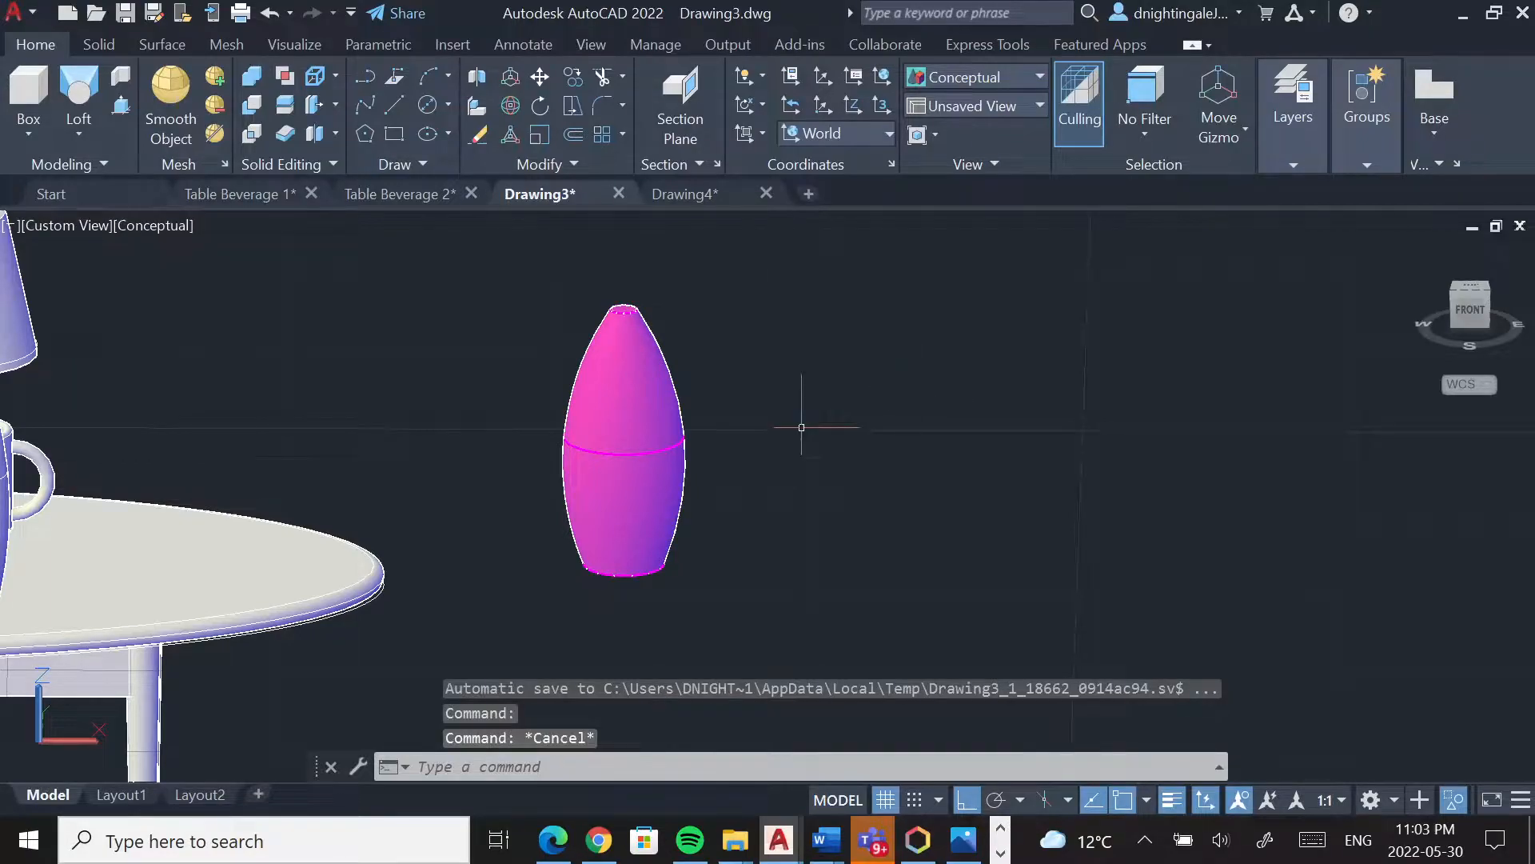
key(Escape)
scroll(742, 496, down, 2)
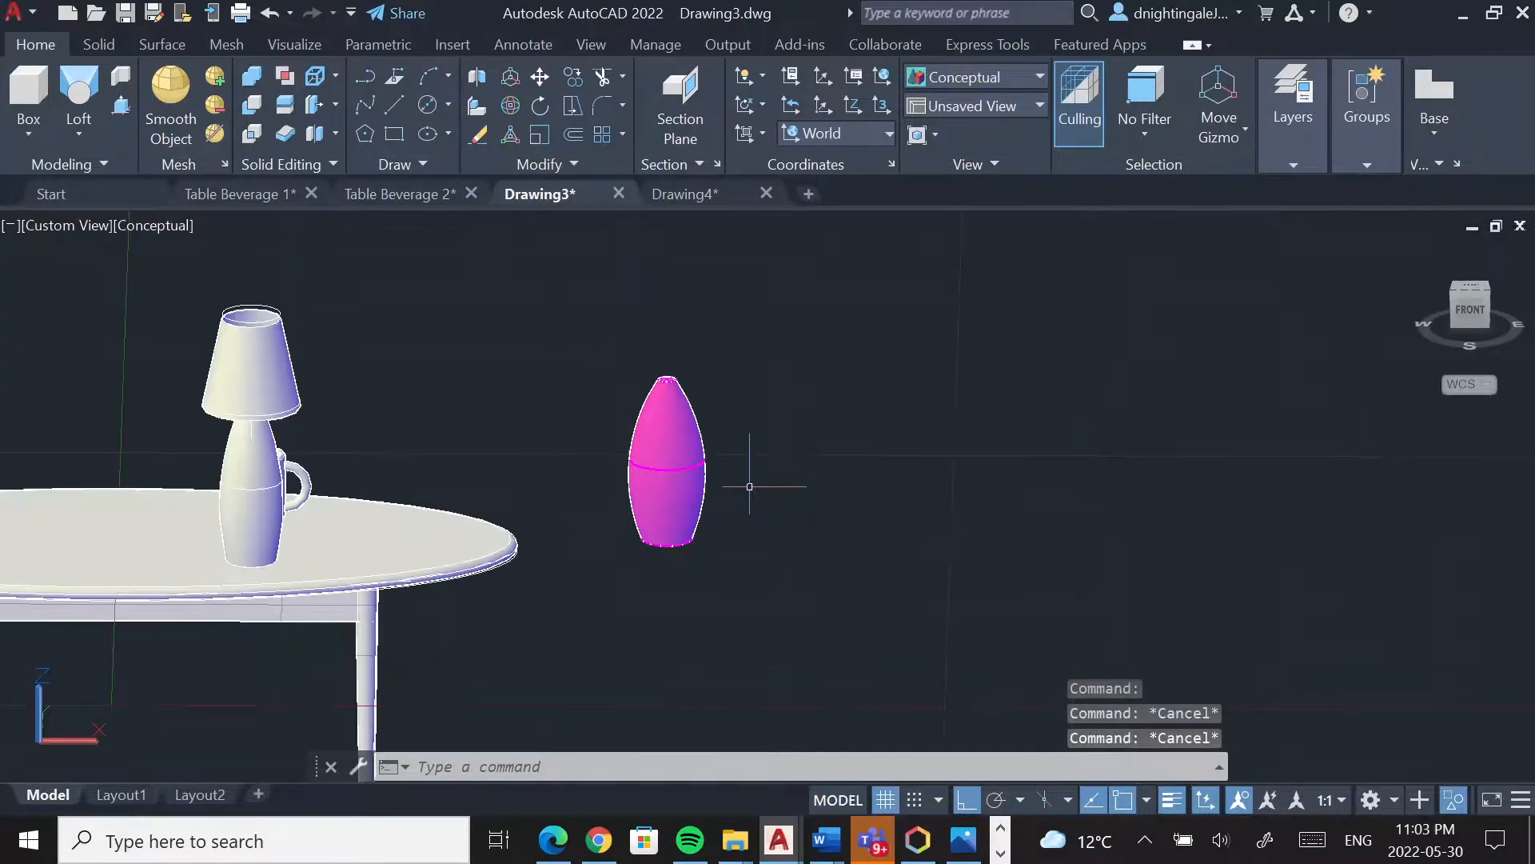
Show the model from the front, end the object isolation and bring the light bulb image close into view
click(1470, 310)
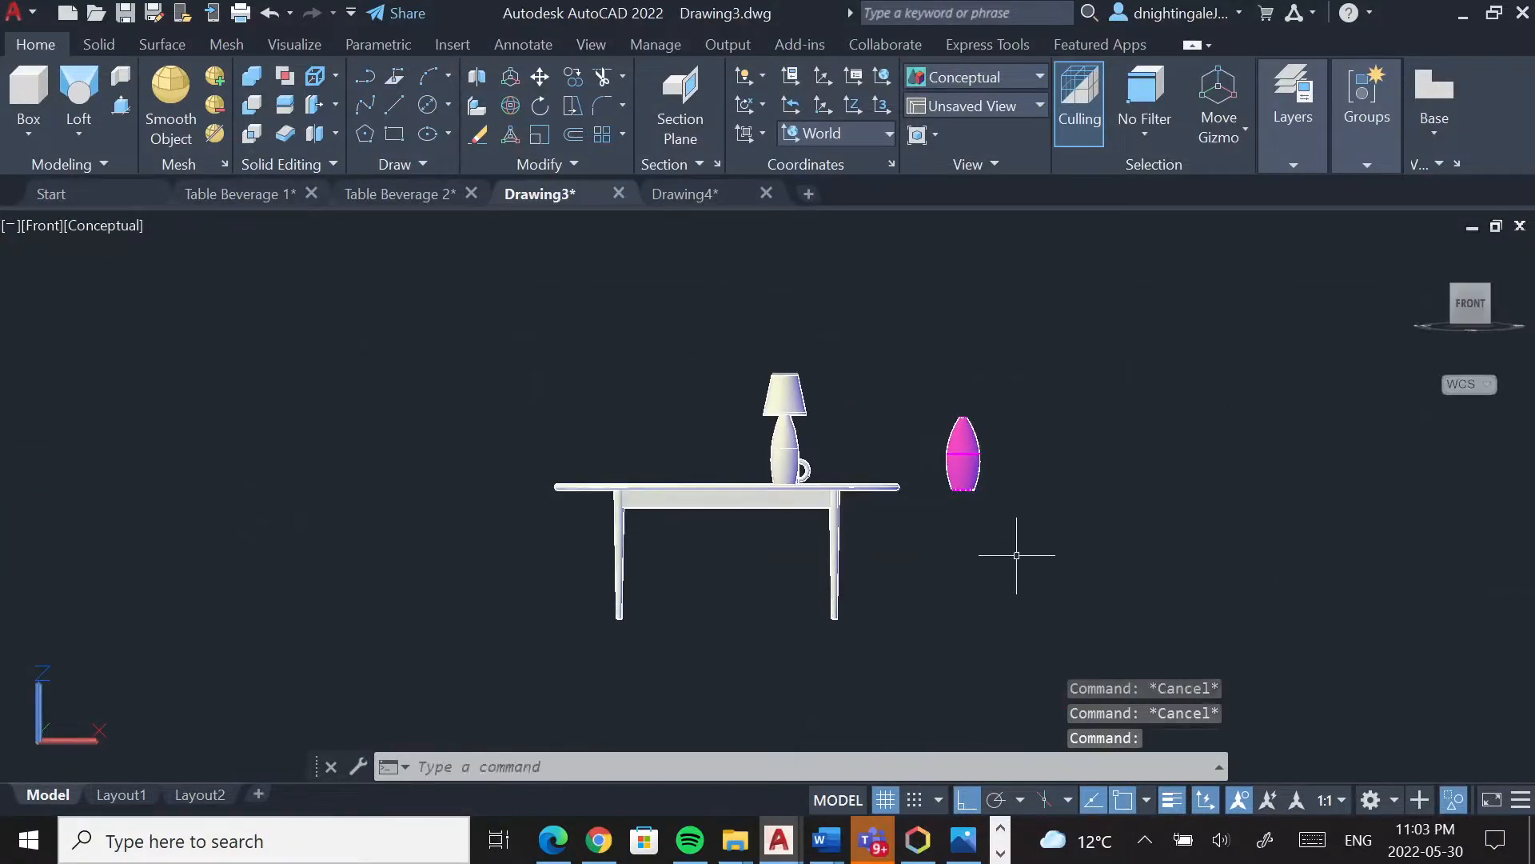
click(1453, 801)
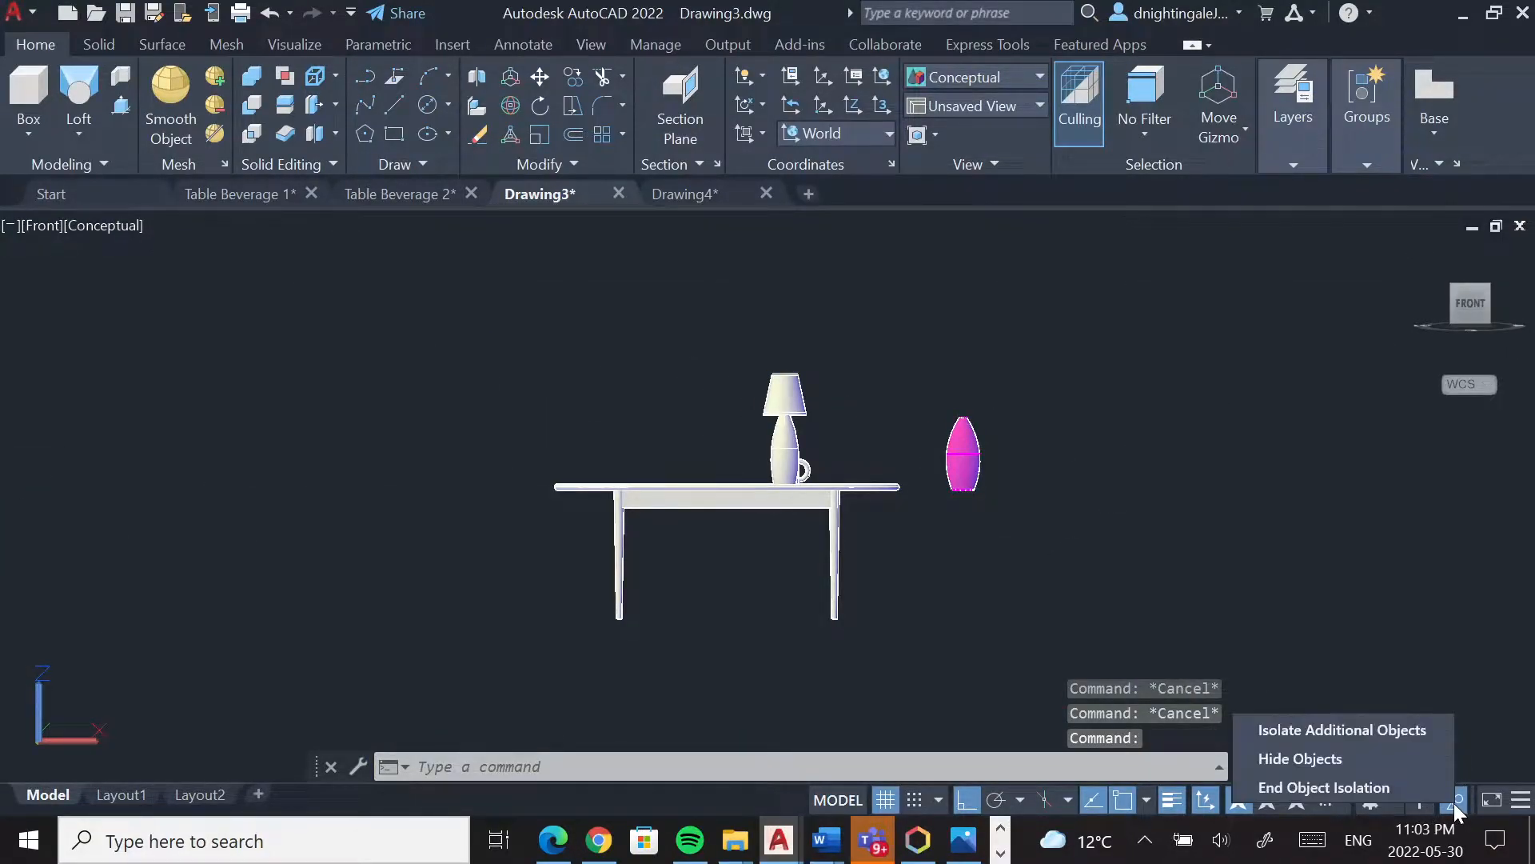
click(1403, 795)
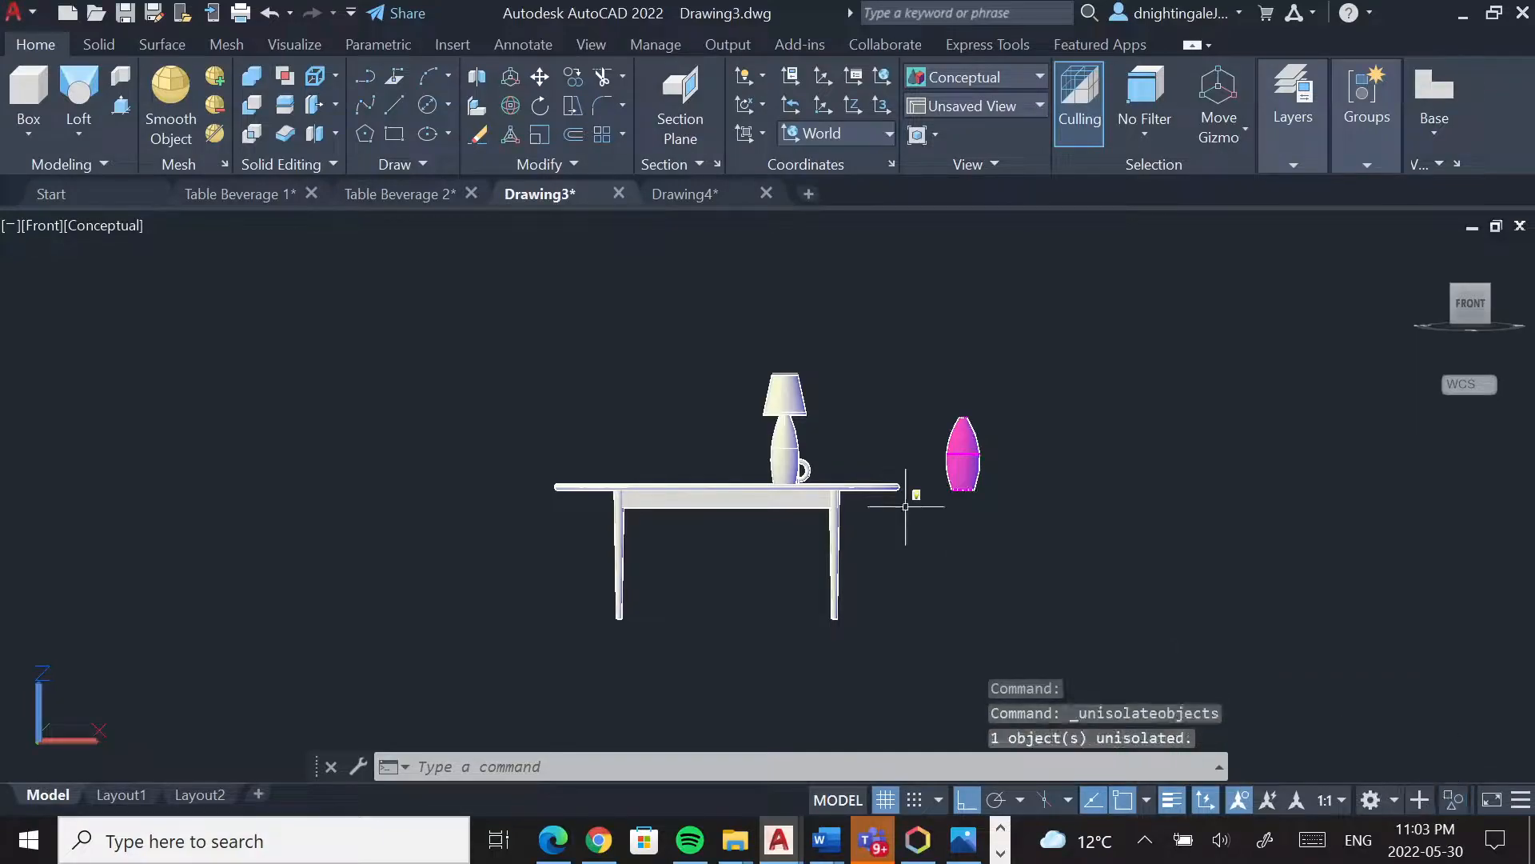
scroll(919, 506, up, 6)
scroll(976, 510, up, 10)
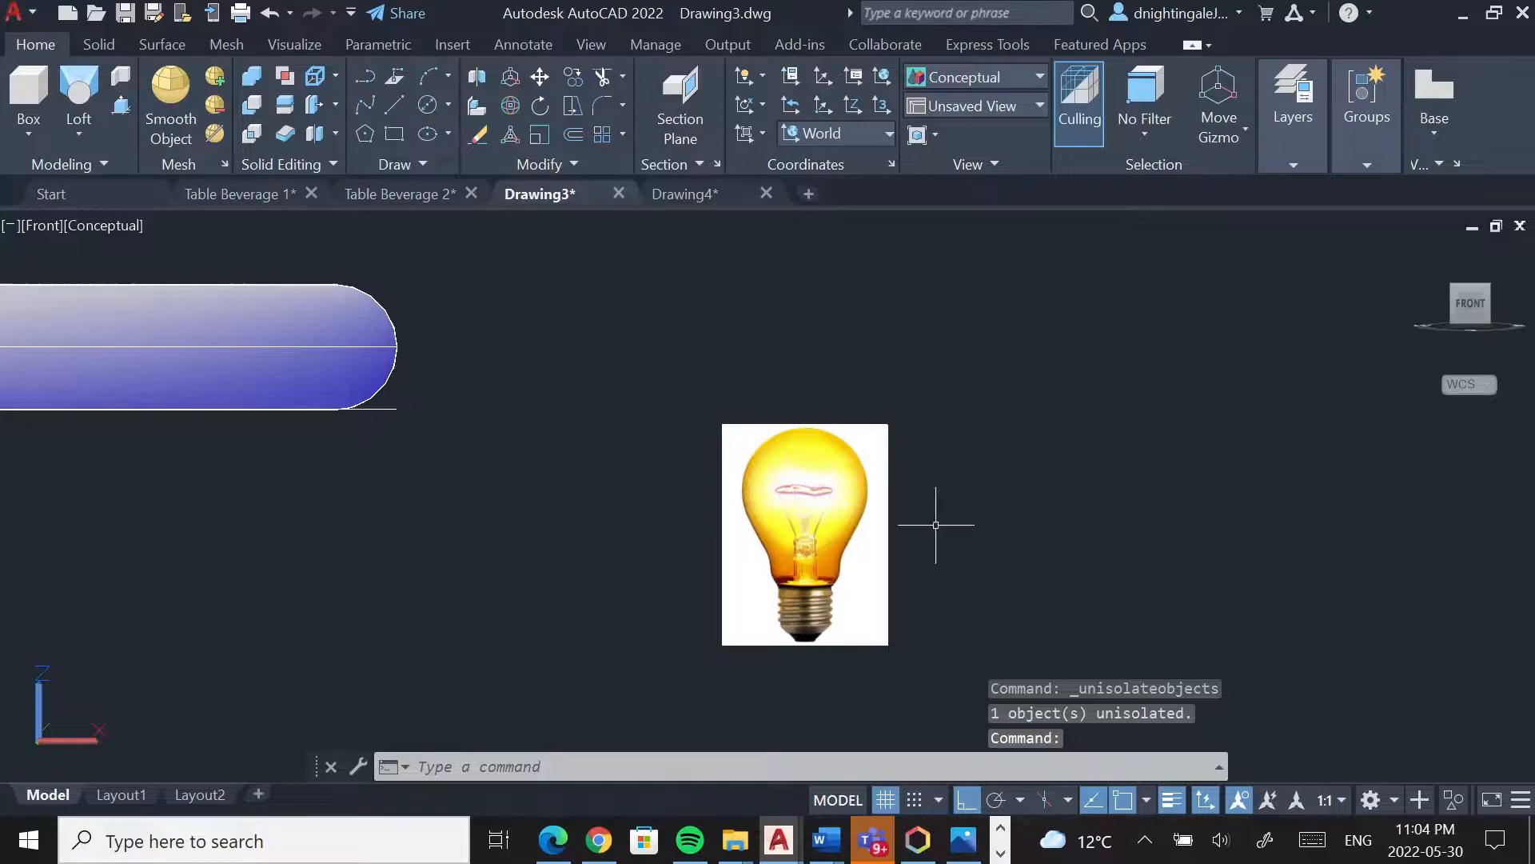
middle_drag(902, 541, 822, 460)
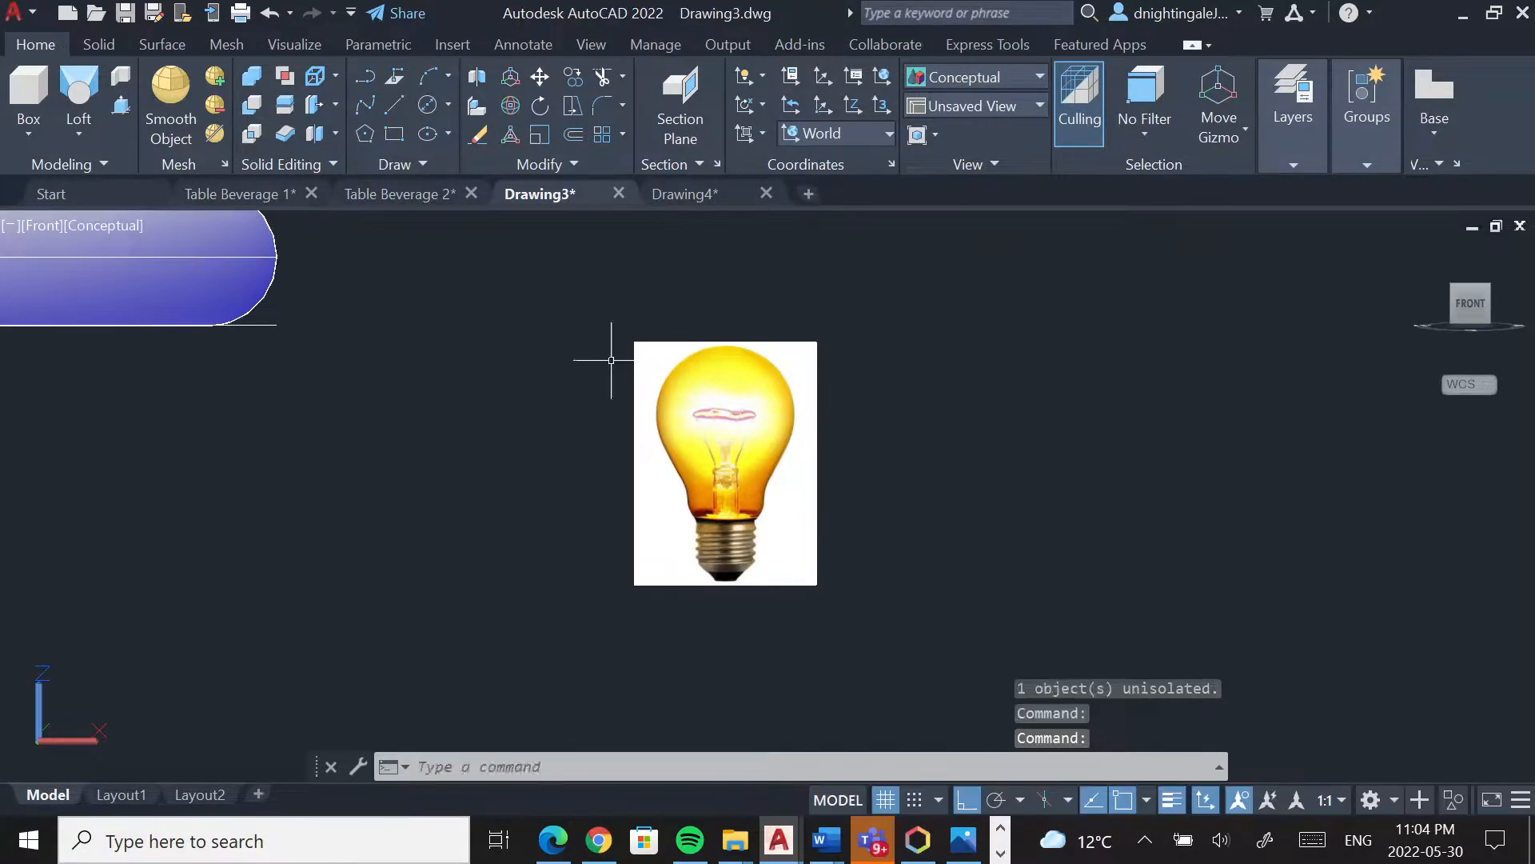
click(365, 104)
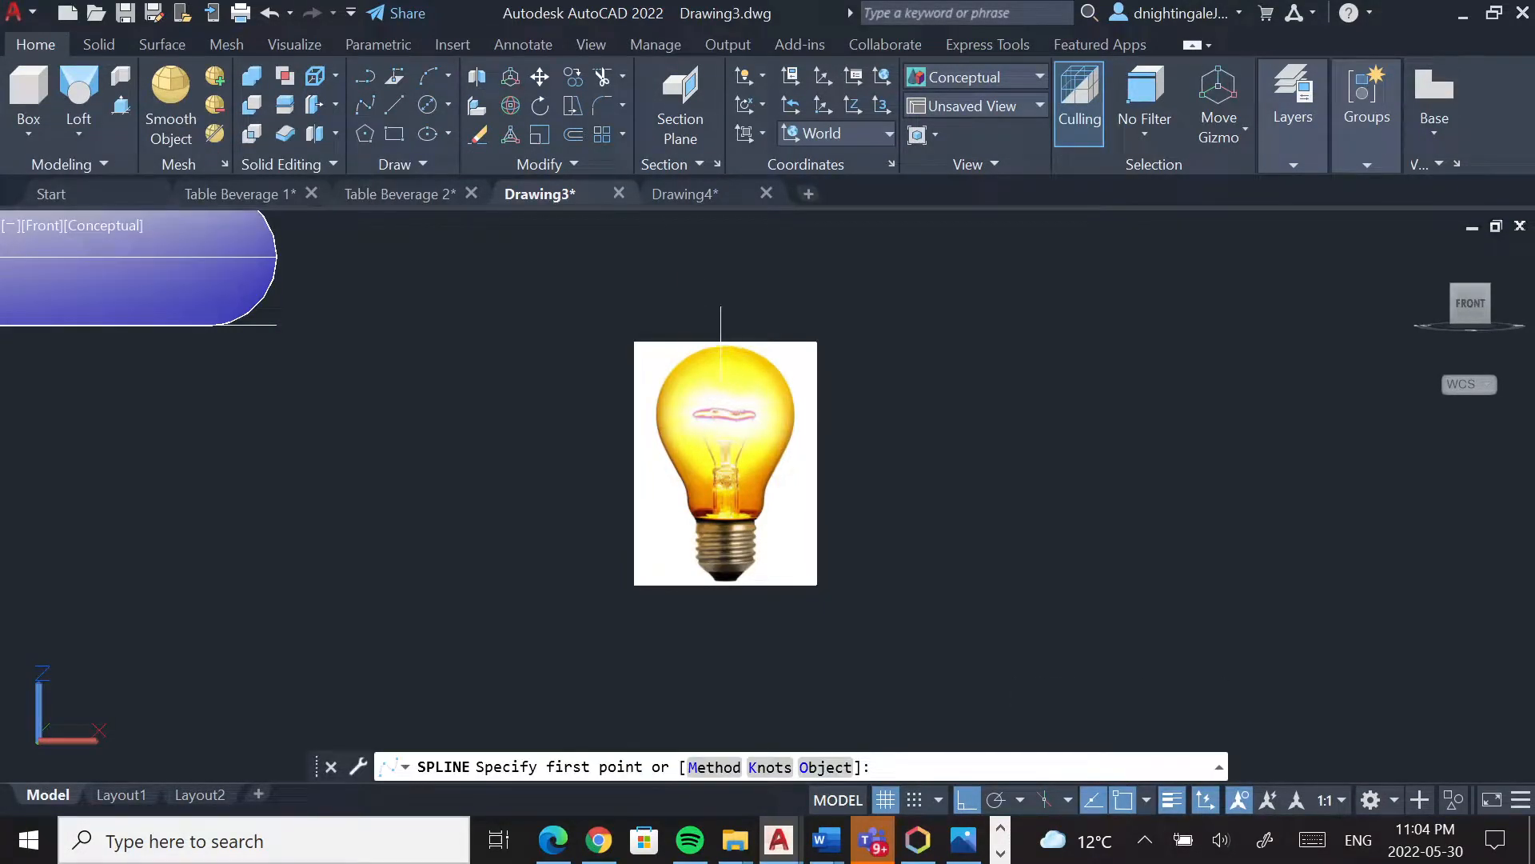
click(725, 343)
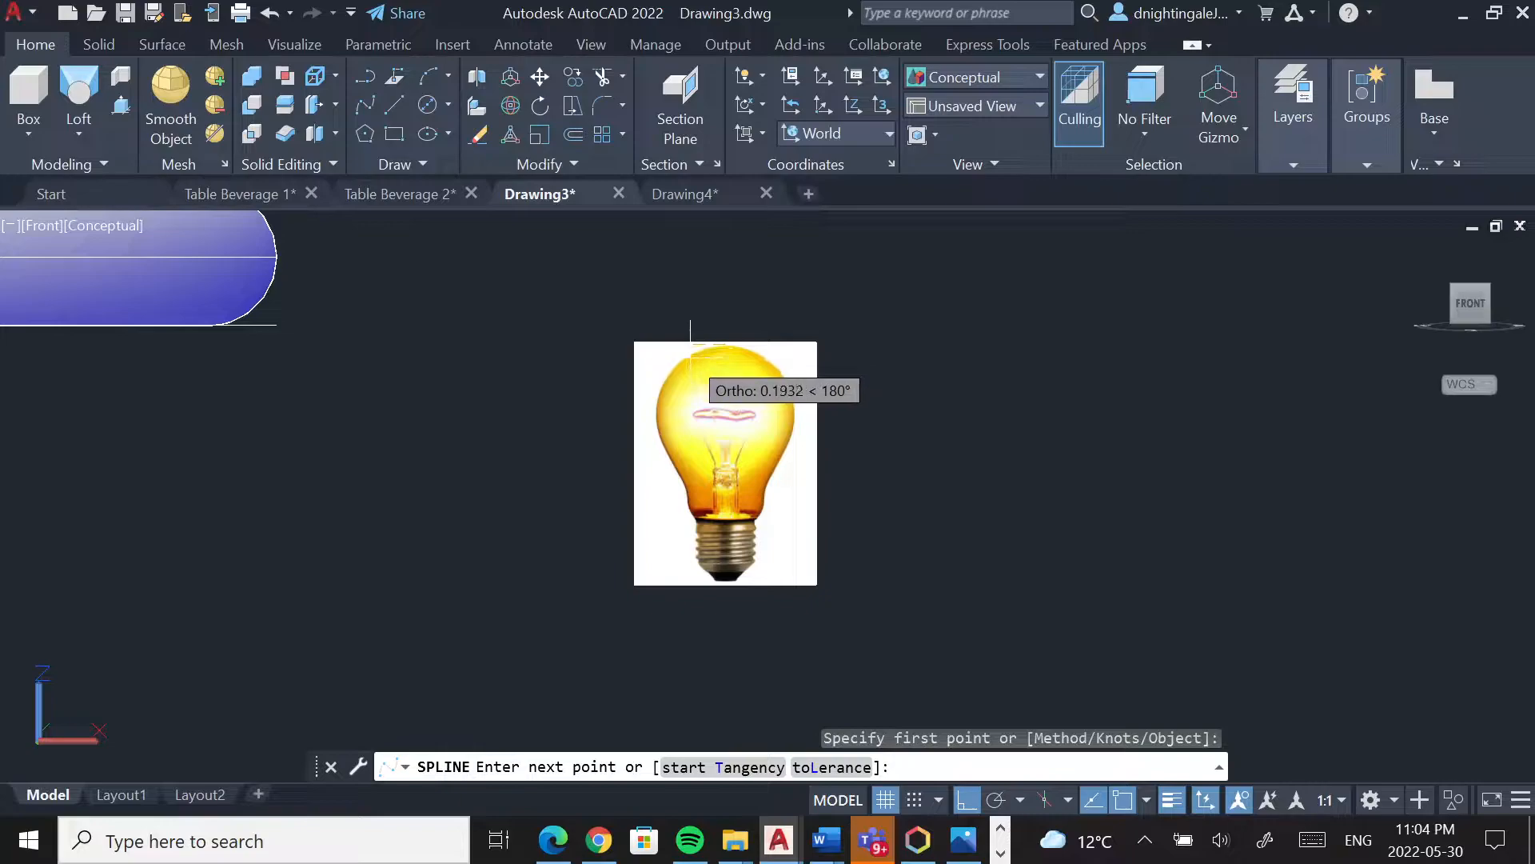
key(Escape)
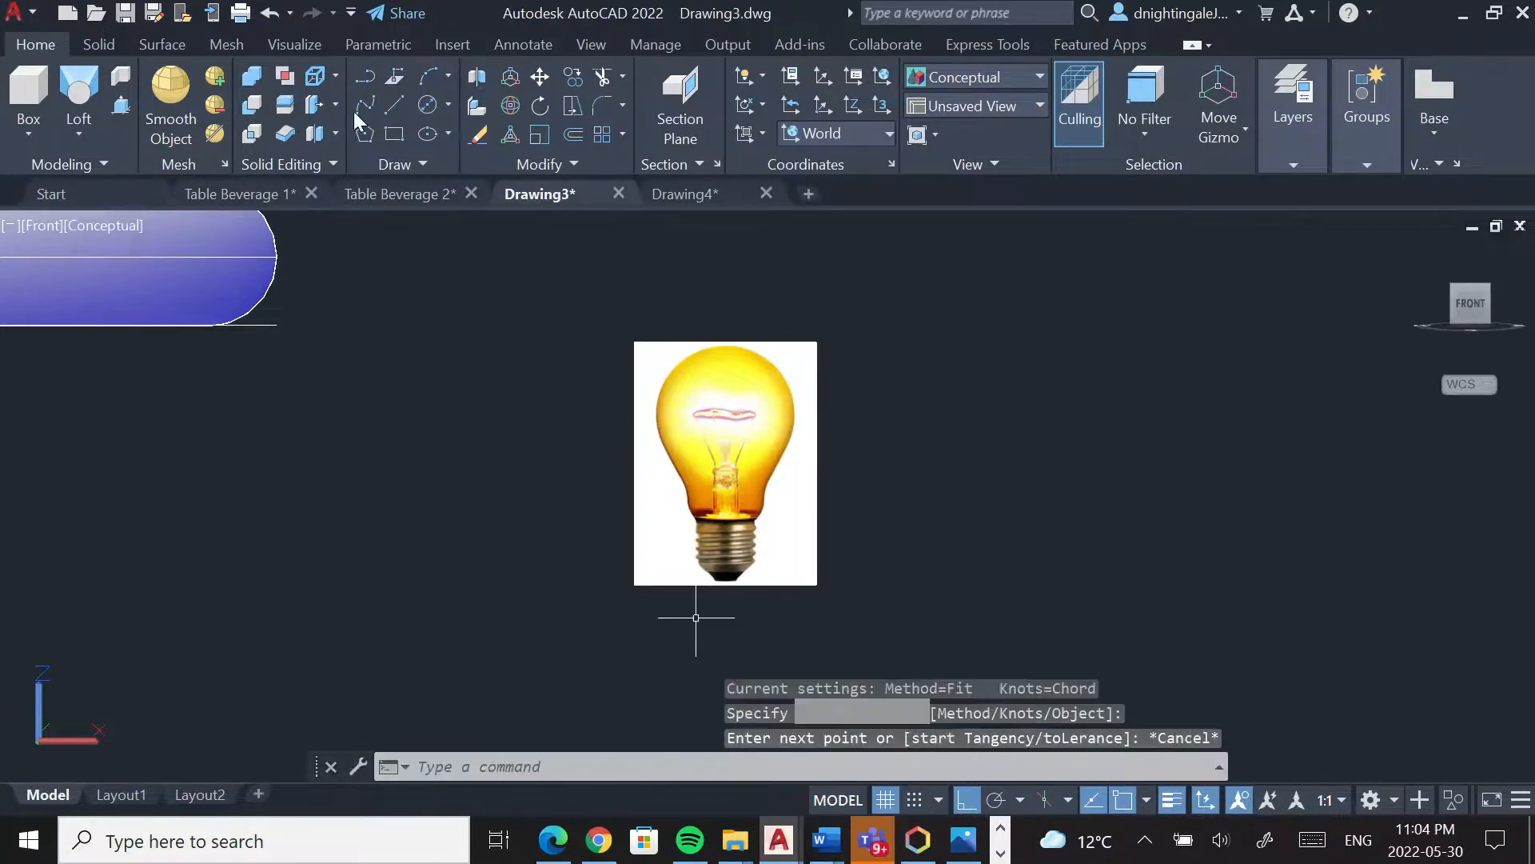
key(Escape)
With Ortho and object snaps off, start a spline at the crown of the light bulb image and place its second point along the glass edge
key(Return)
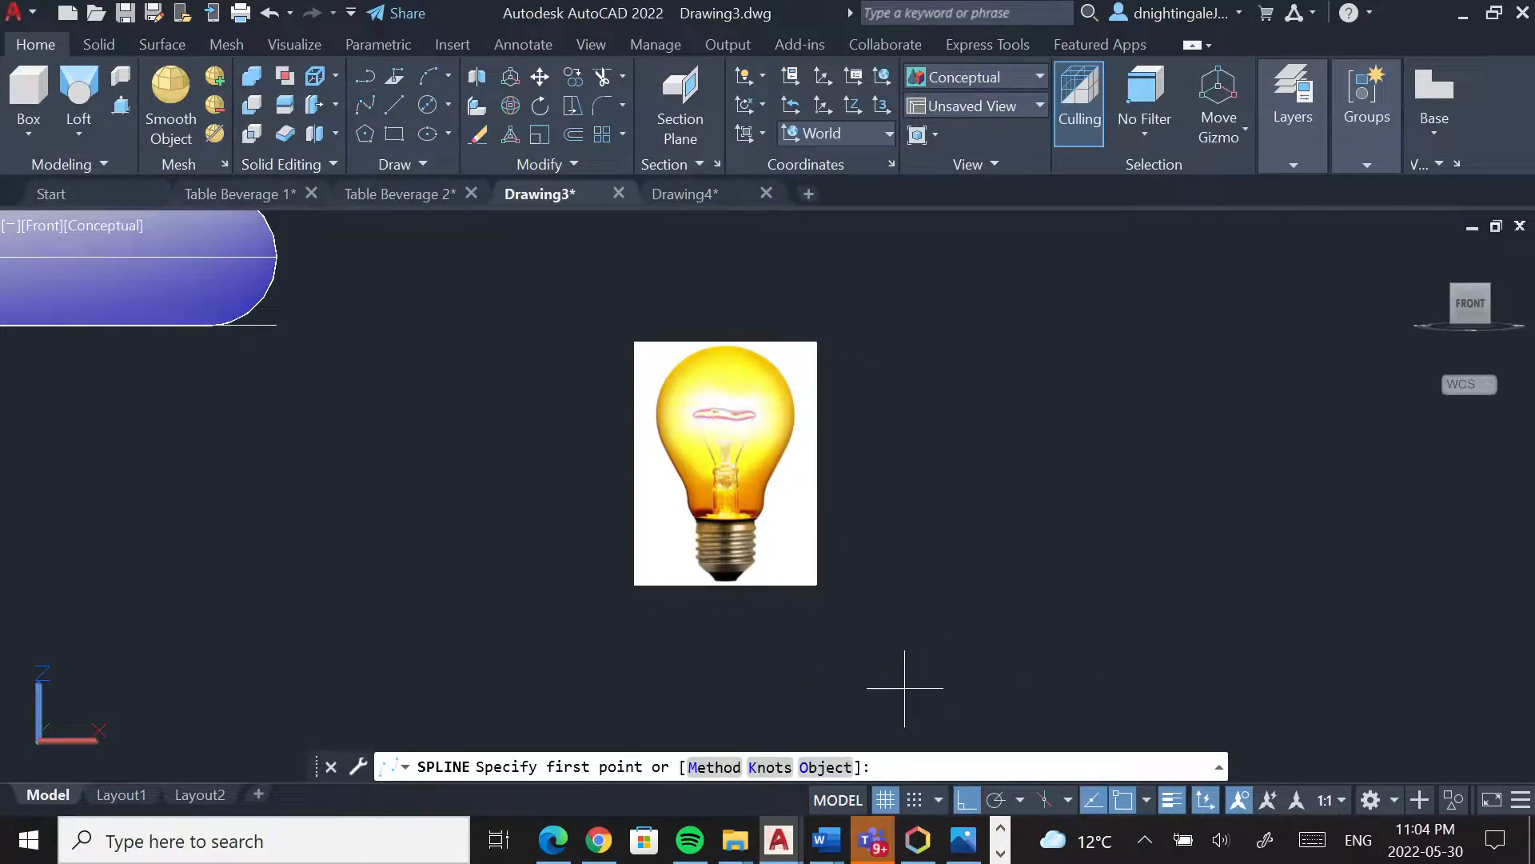
click(966, 799)
click(1123, 800)
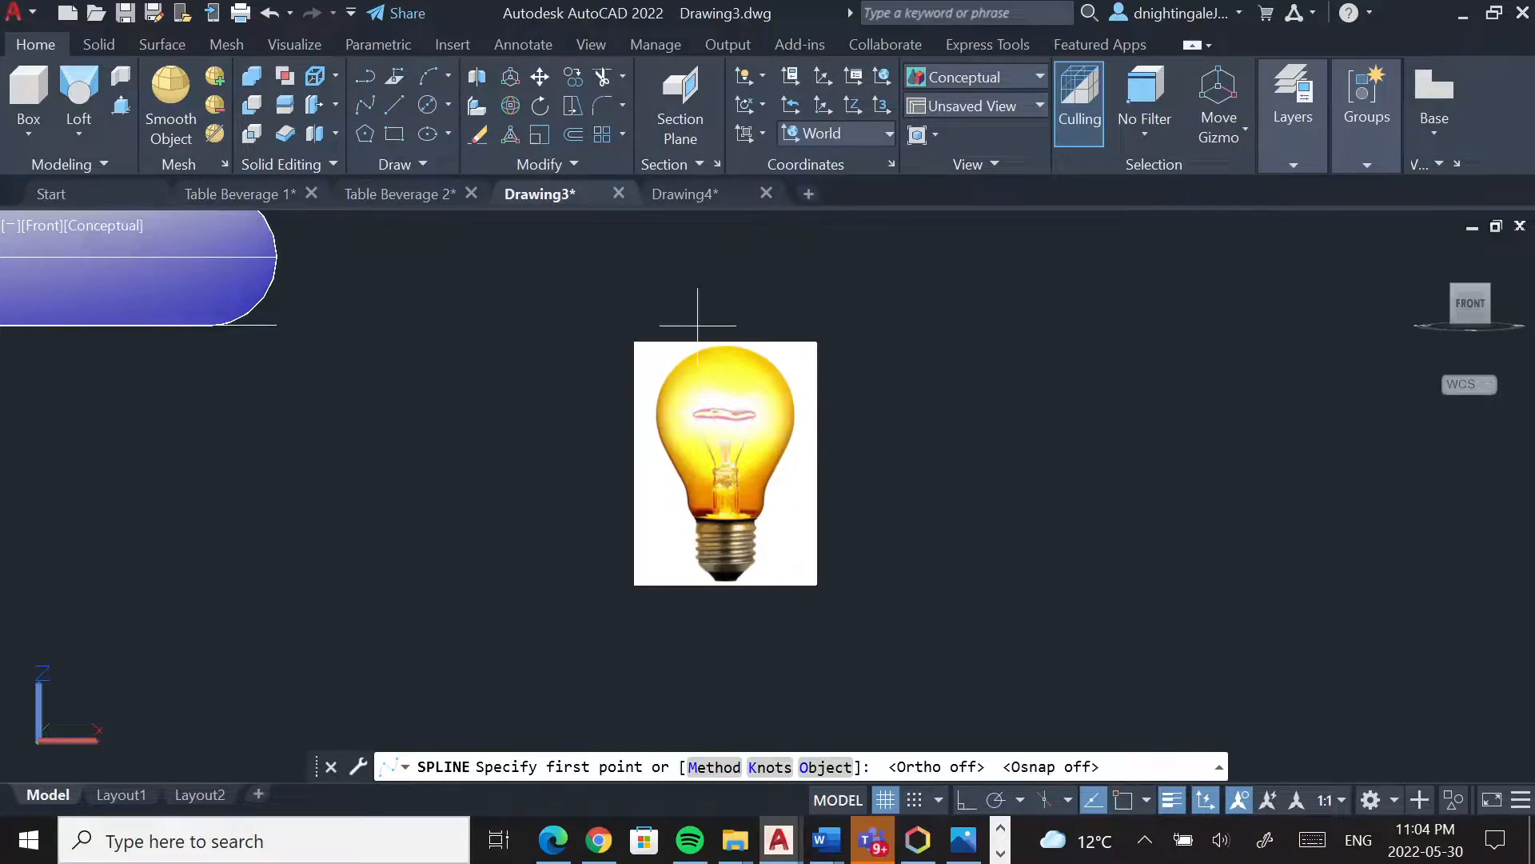
click(721, 343)
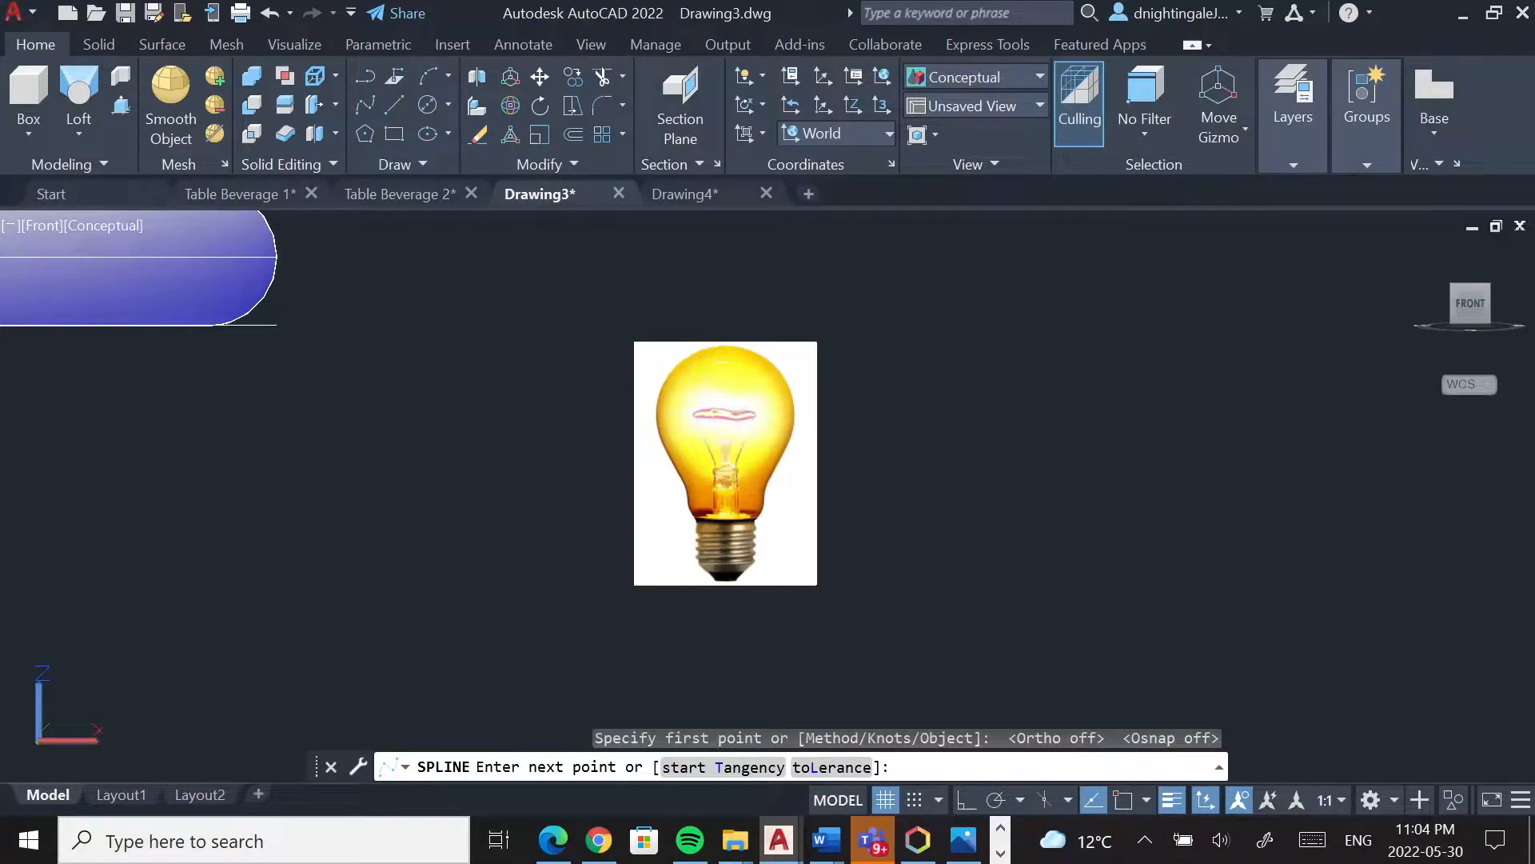
click(662, 394)
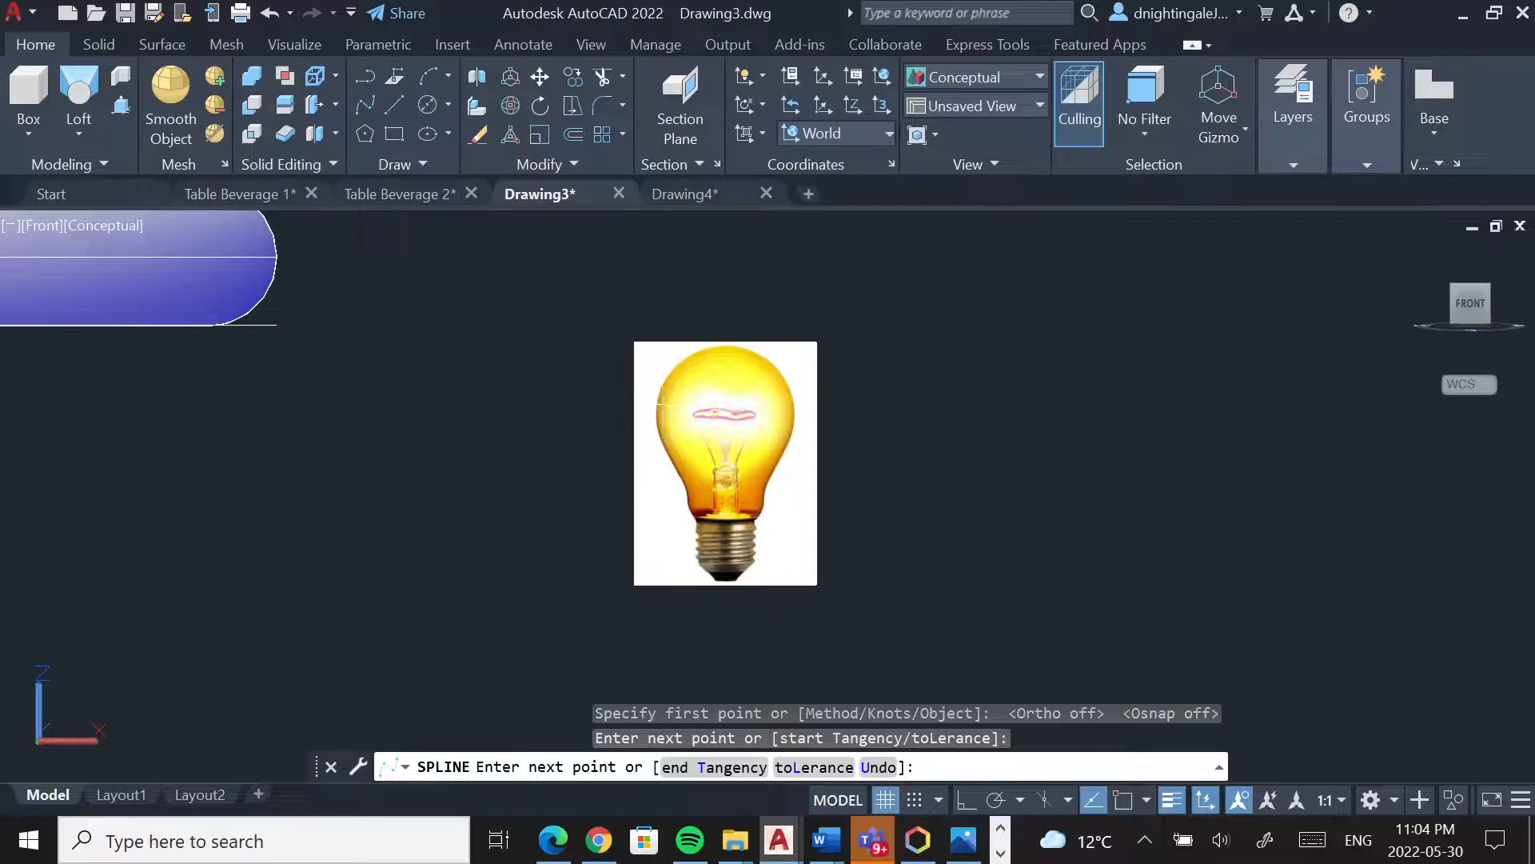
Show the model from the back and continue the spline along the bulb's glass outline, ending it where the glass meets the metal base
click(1502, 307)
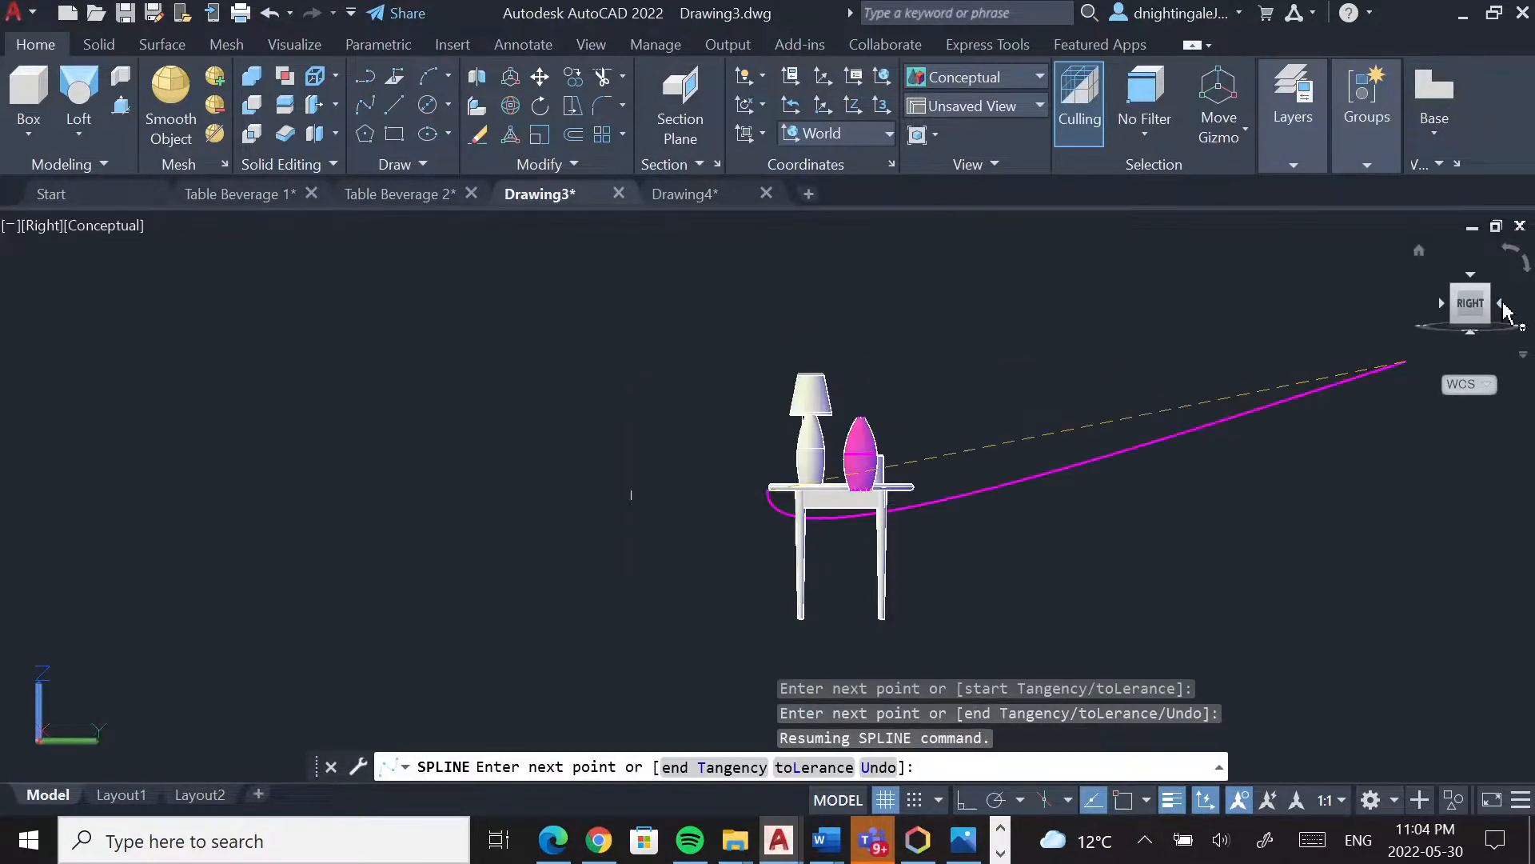
click(1502, 307)
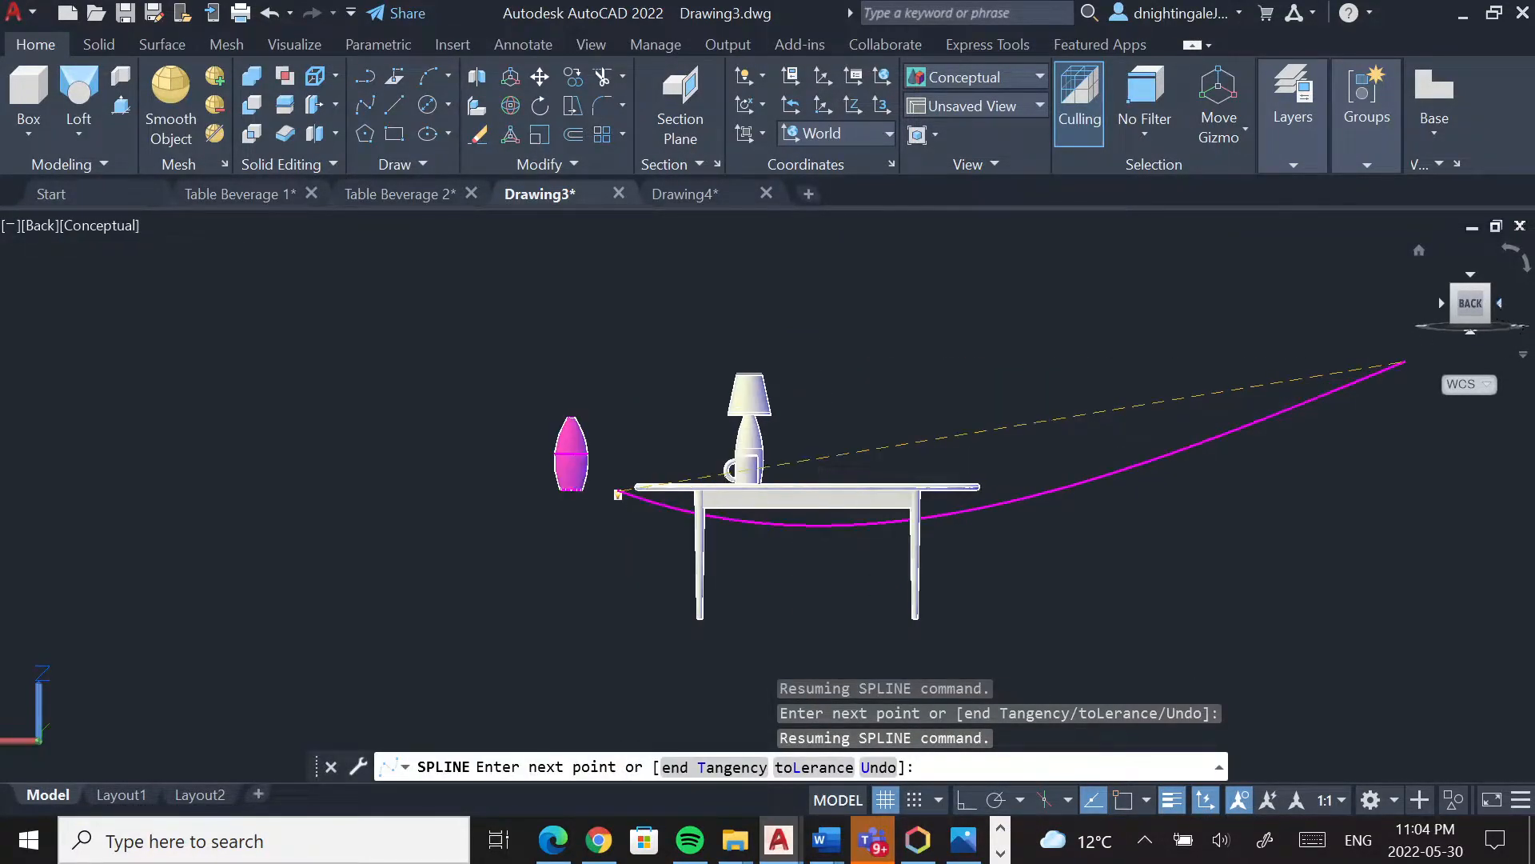
scroll(627, 530, up, 6)
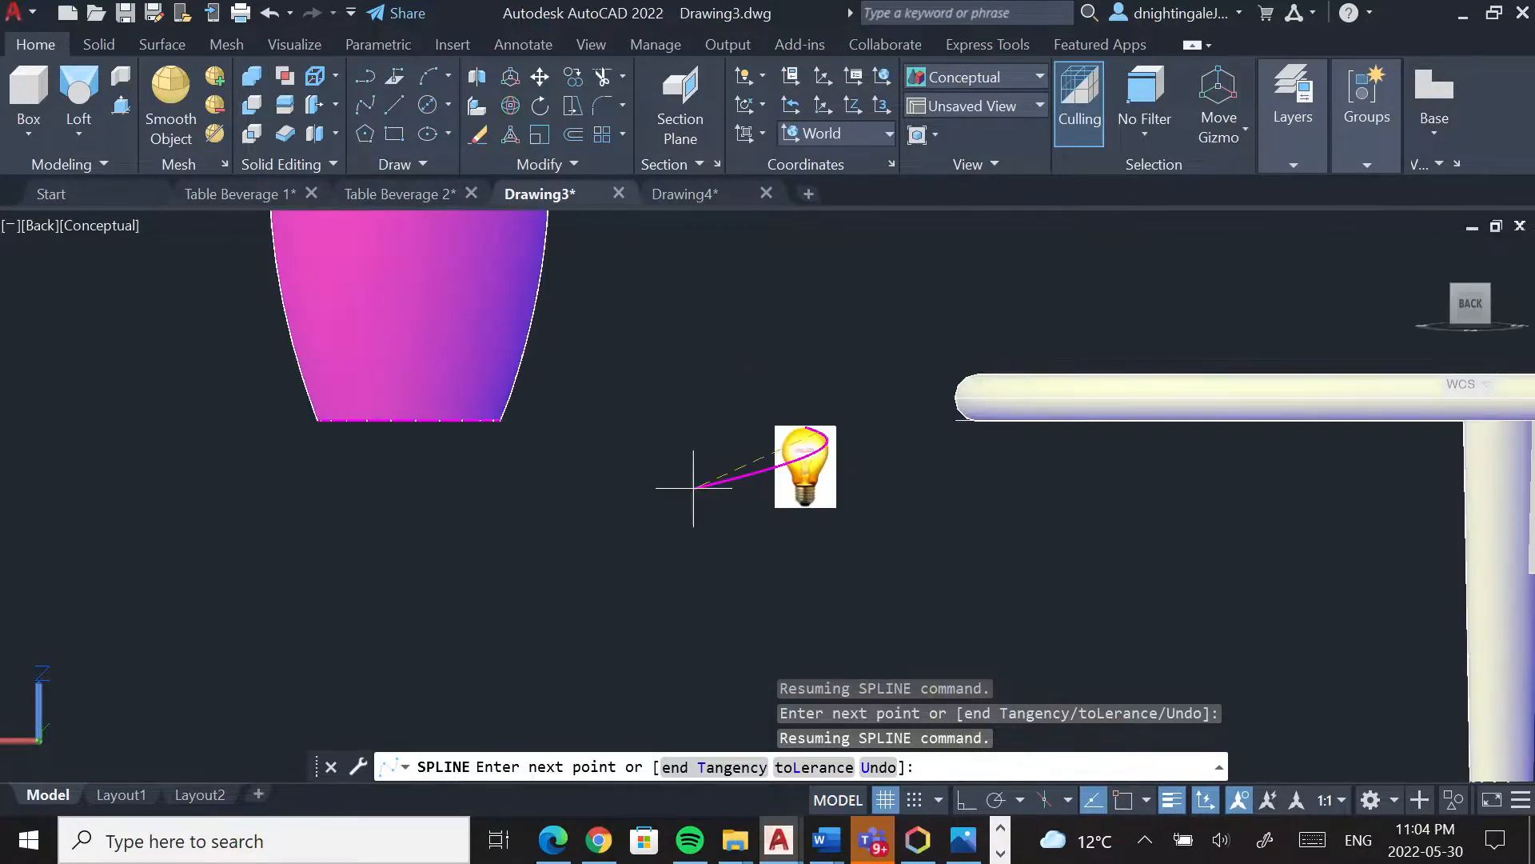
scroll(807, 449, up, 6)
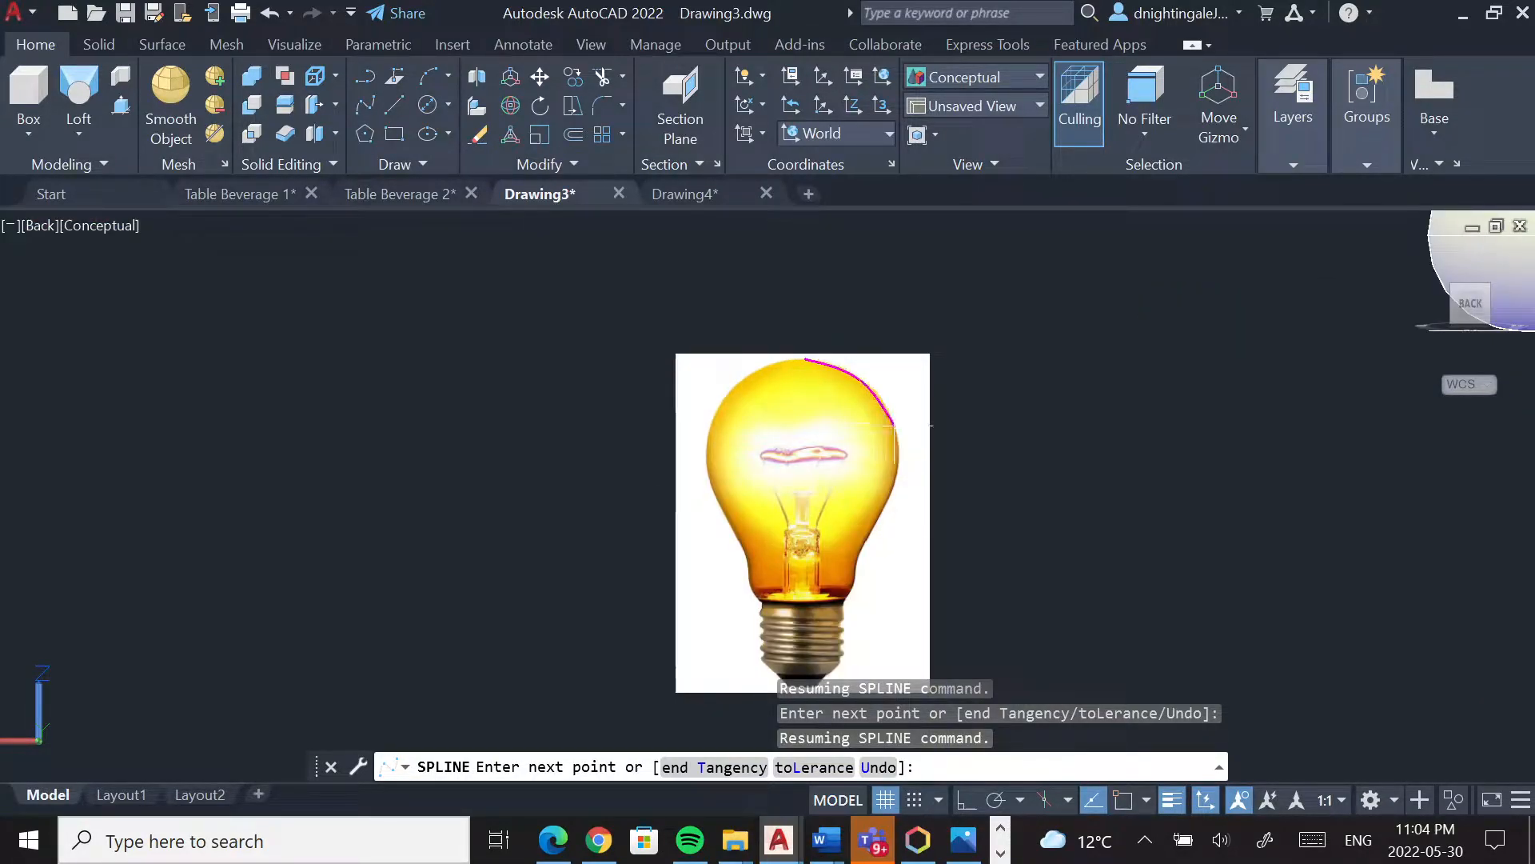
click(896, 429)
click(900, 467)
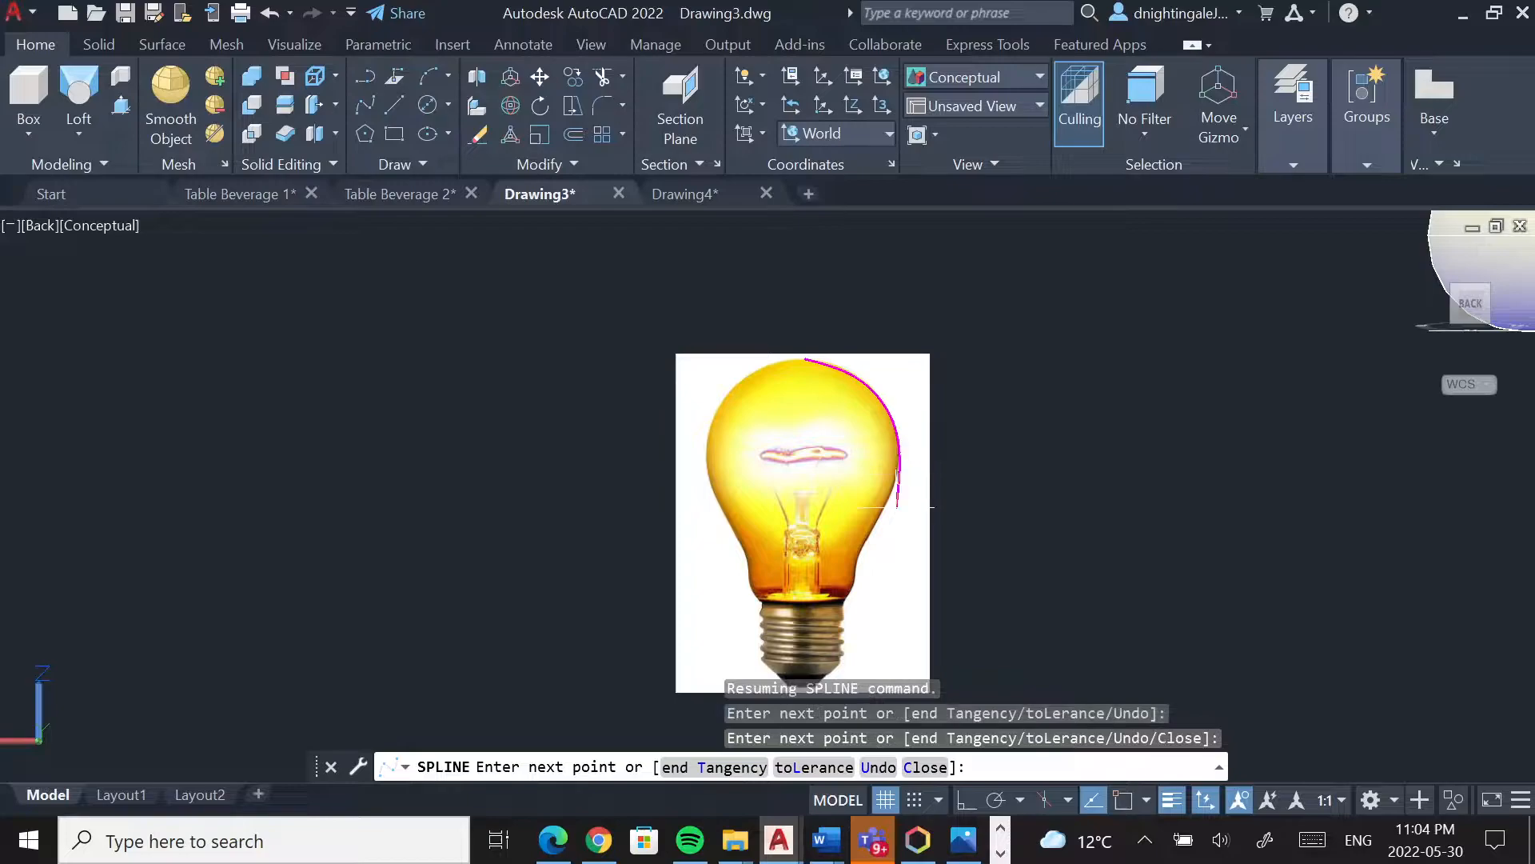
click(874, 518)
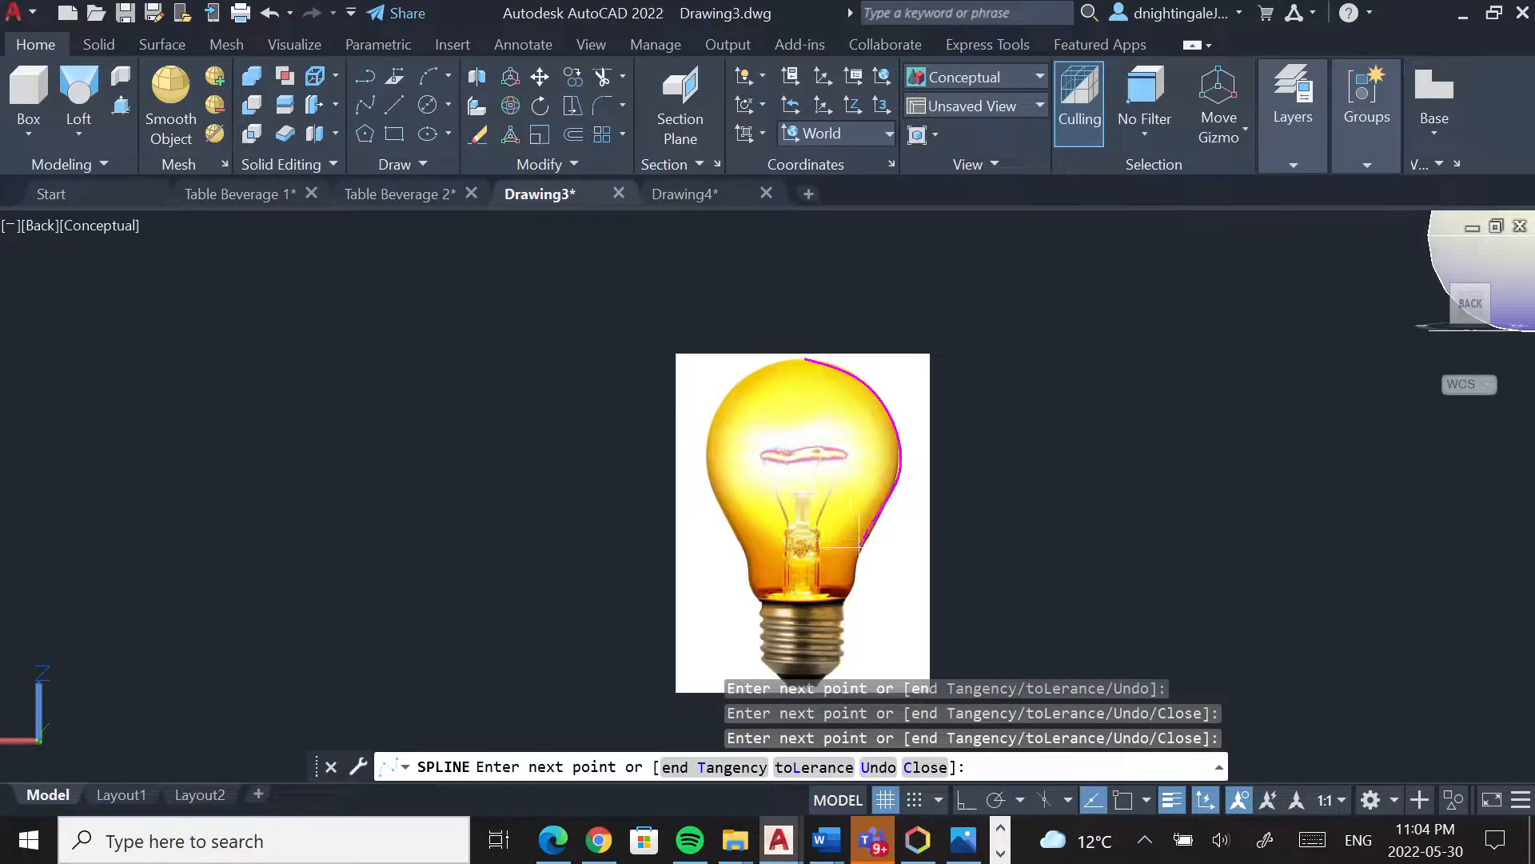
click(860, 549)
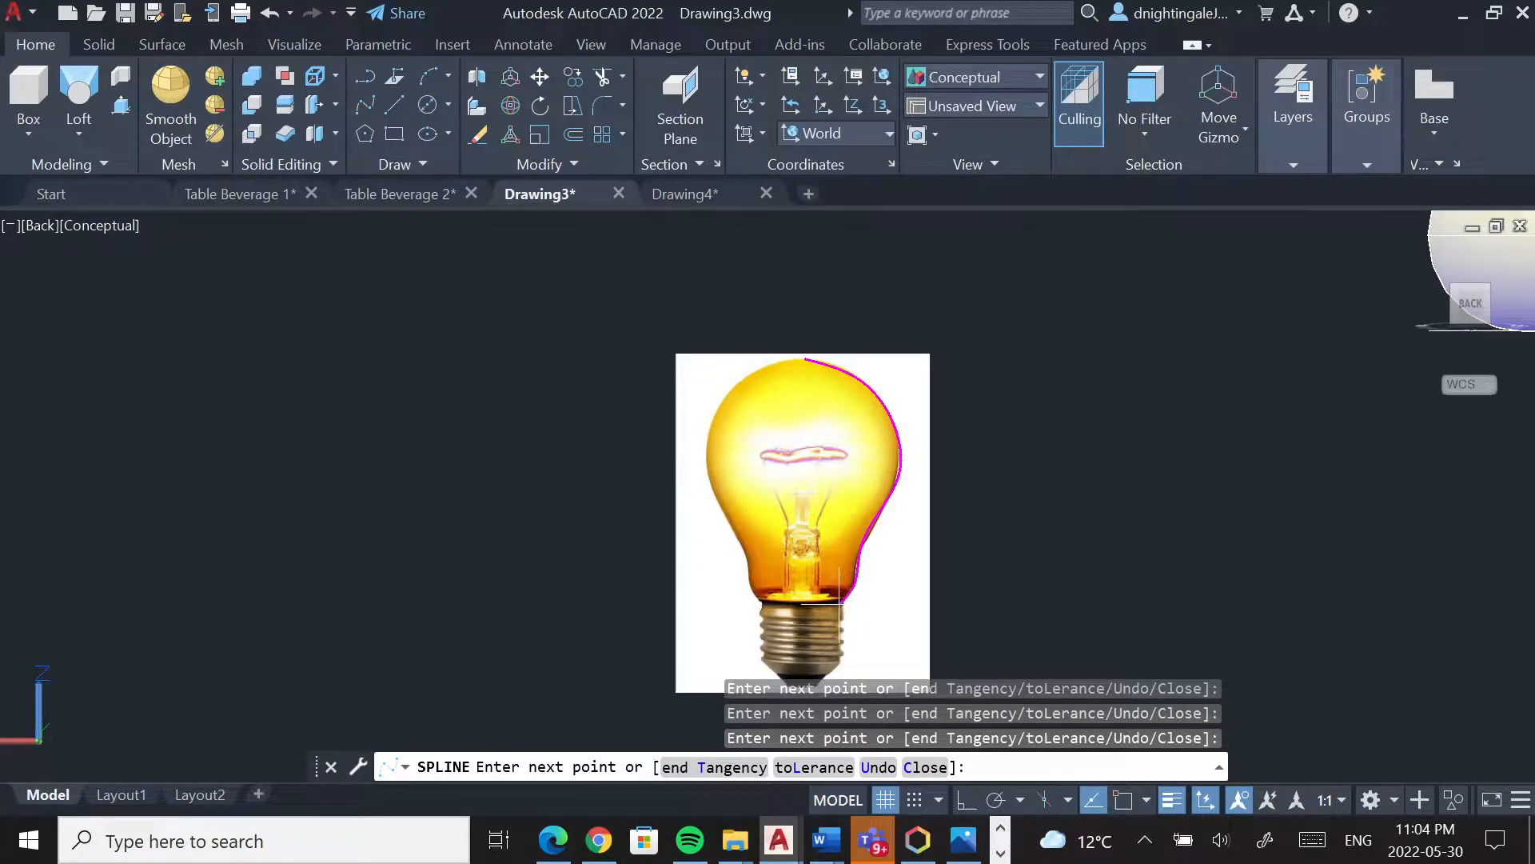
click(840, 600)
key(Return)
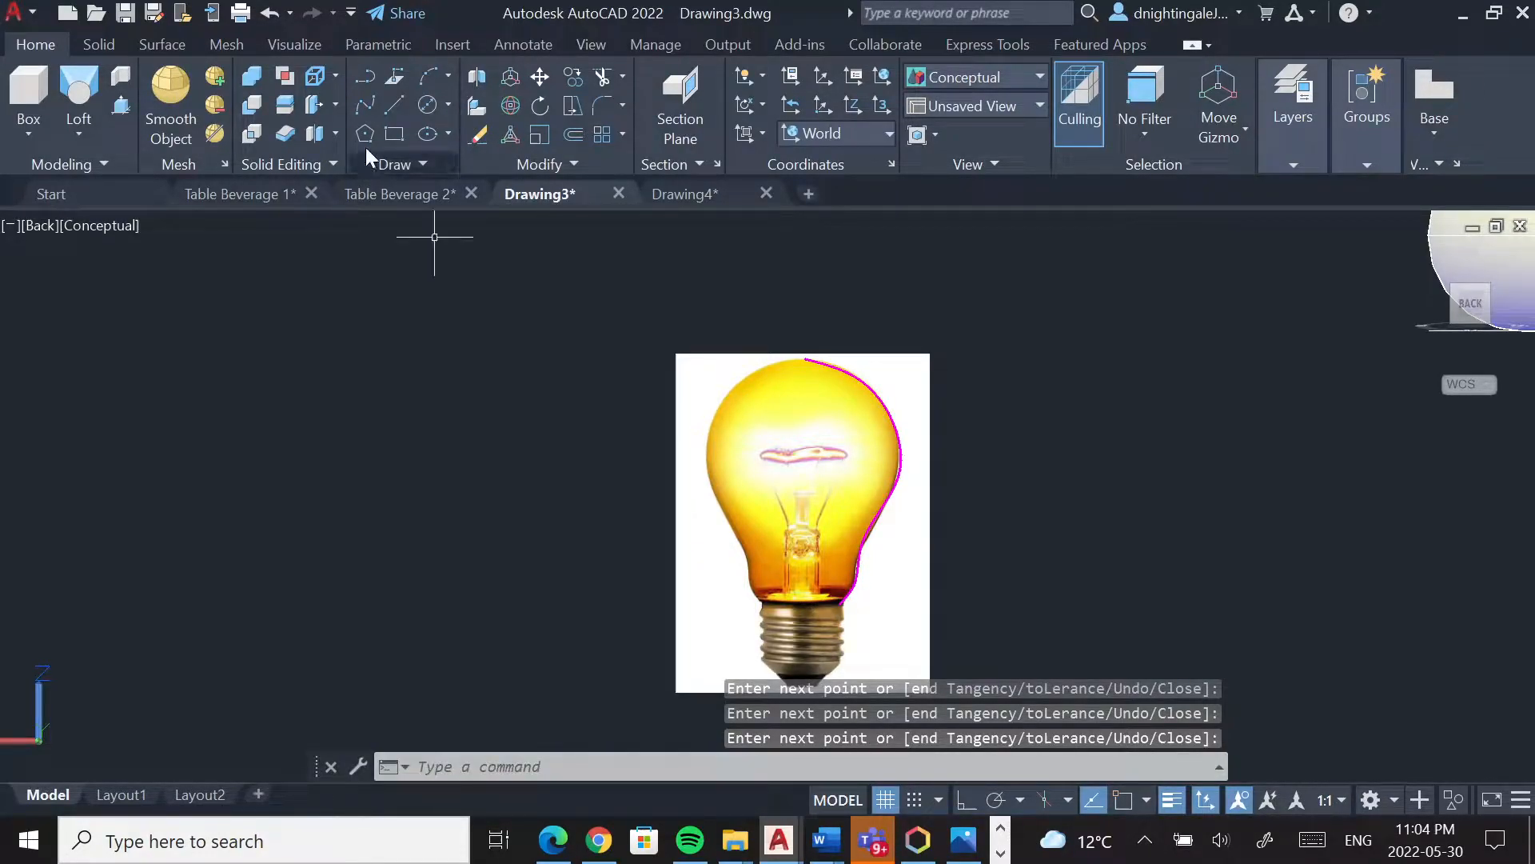
Turn object snaps back on and try to start a line at the spline's lower end
click(396, 108)
scroll(872, 664, up, 4)
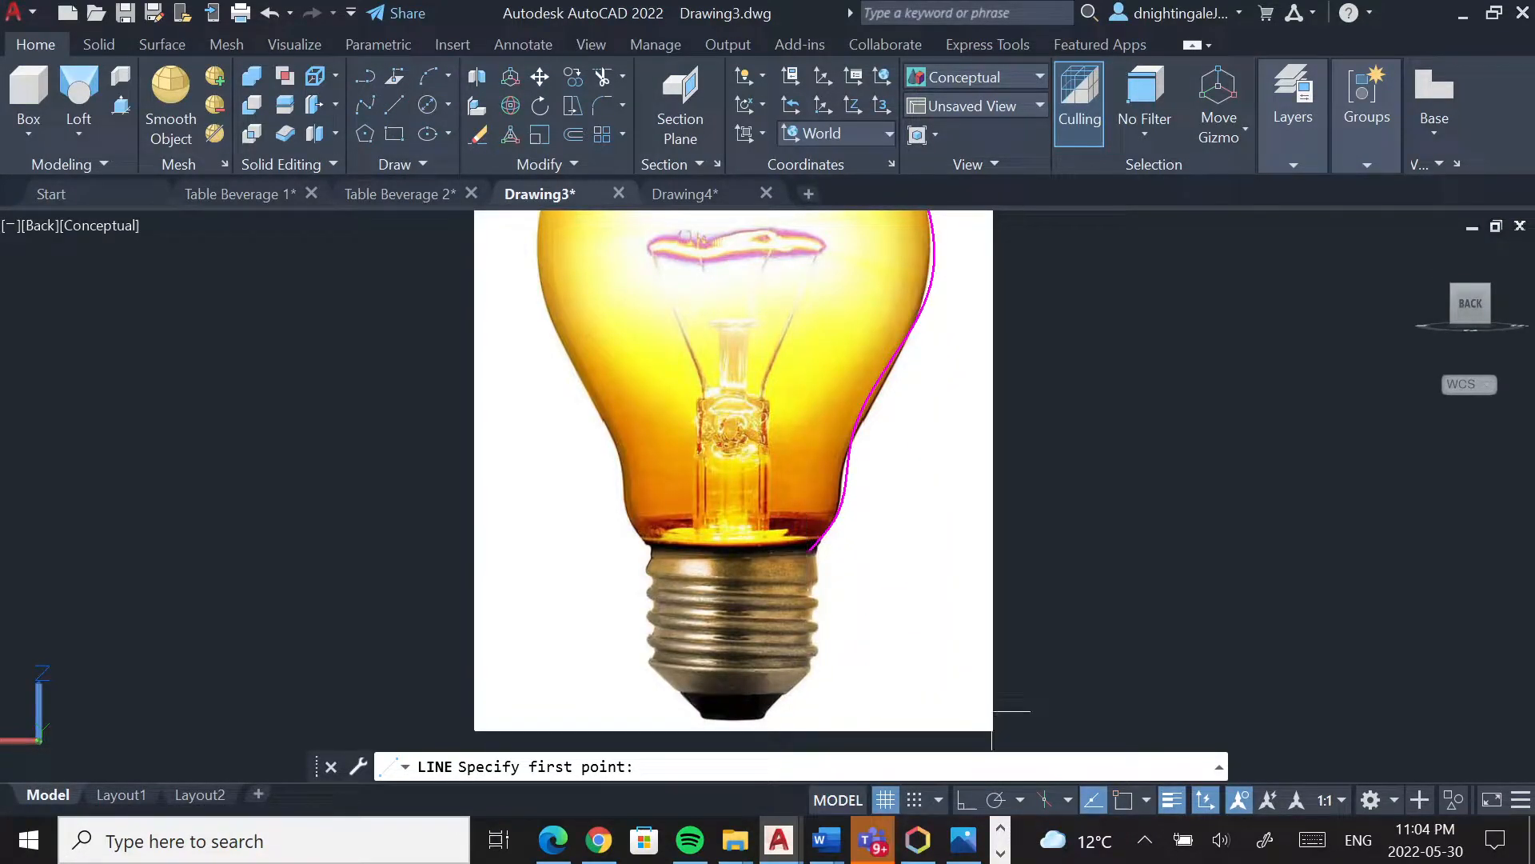
click(1121, 799)
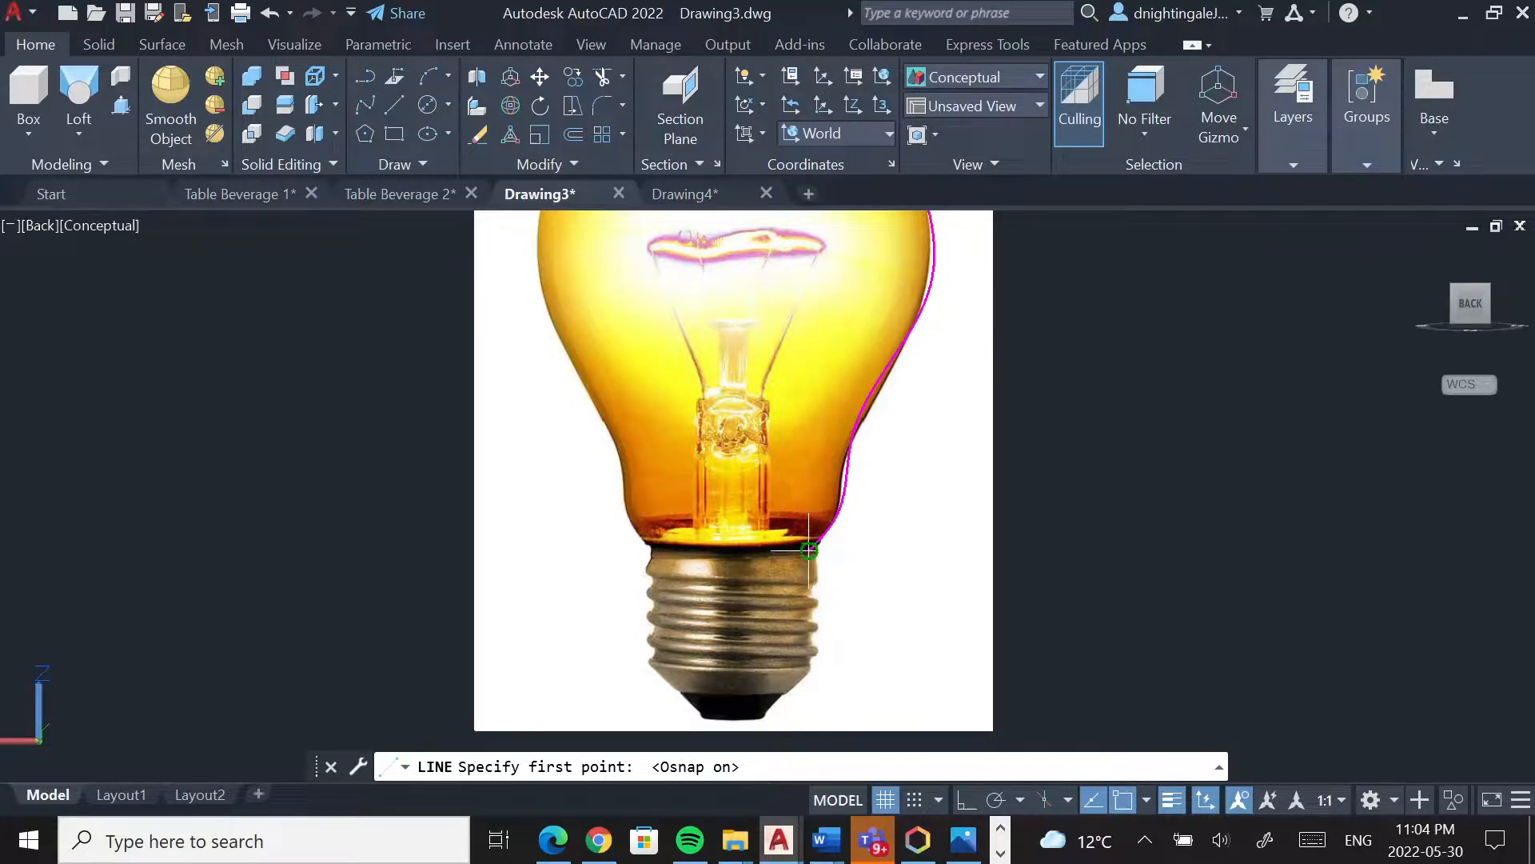
scroll(809, 549, up, 3)
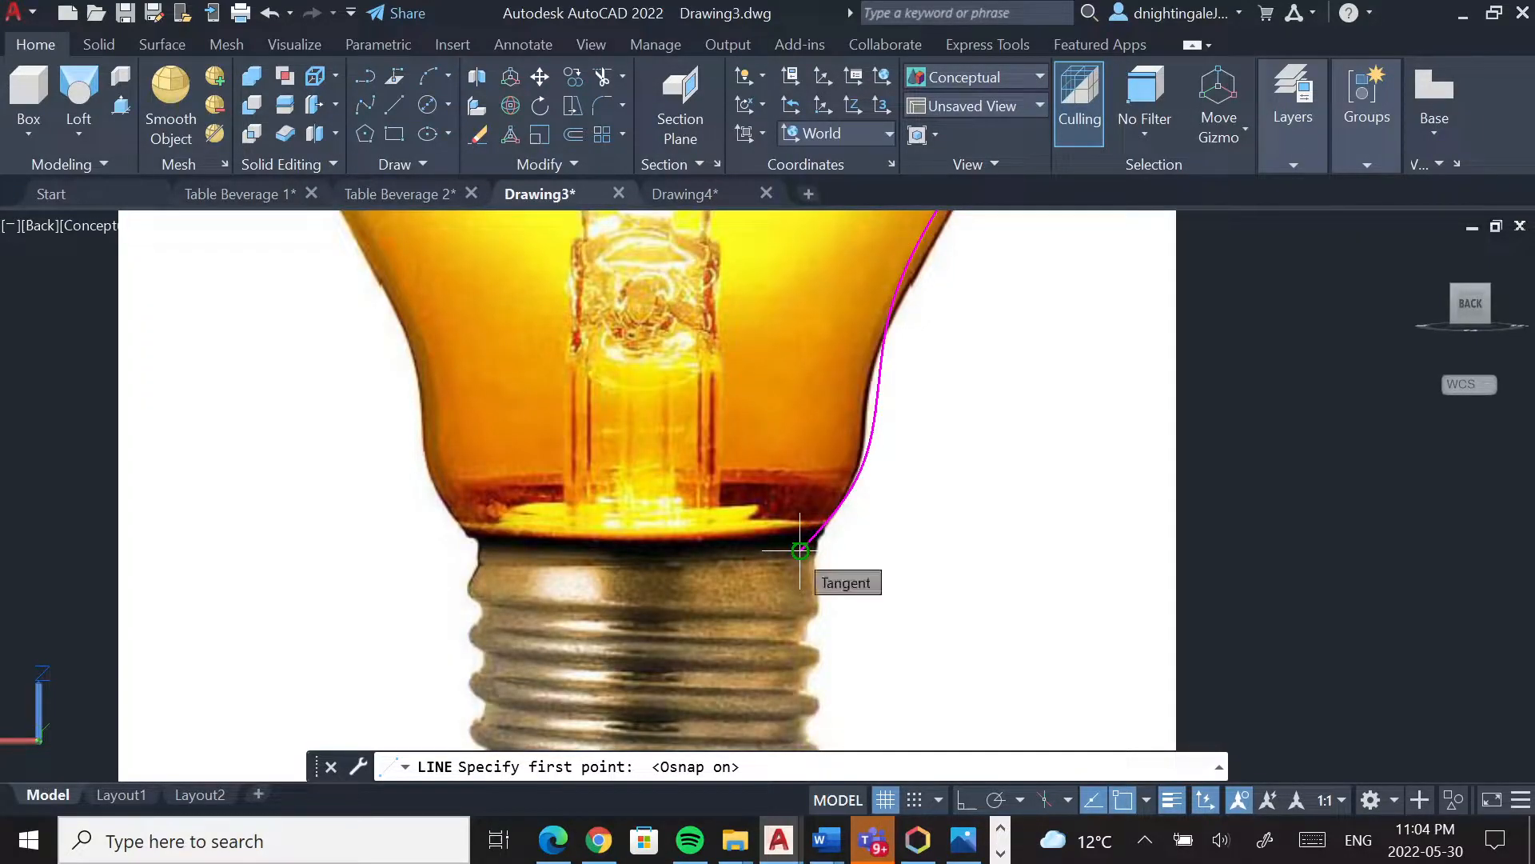
scroll(801, 549, down, 3)
key(Escape)
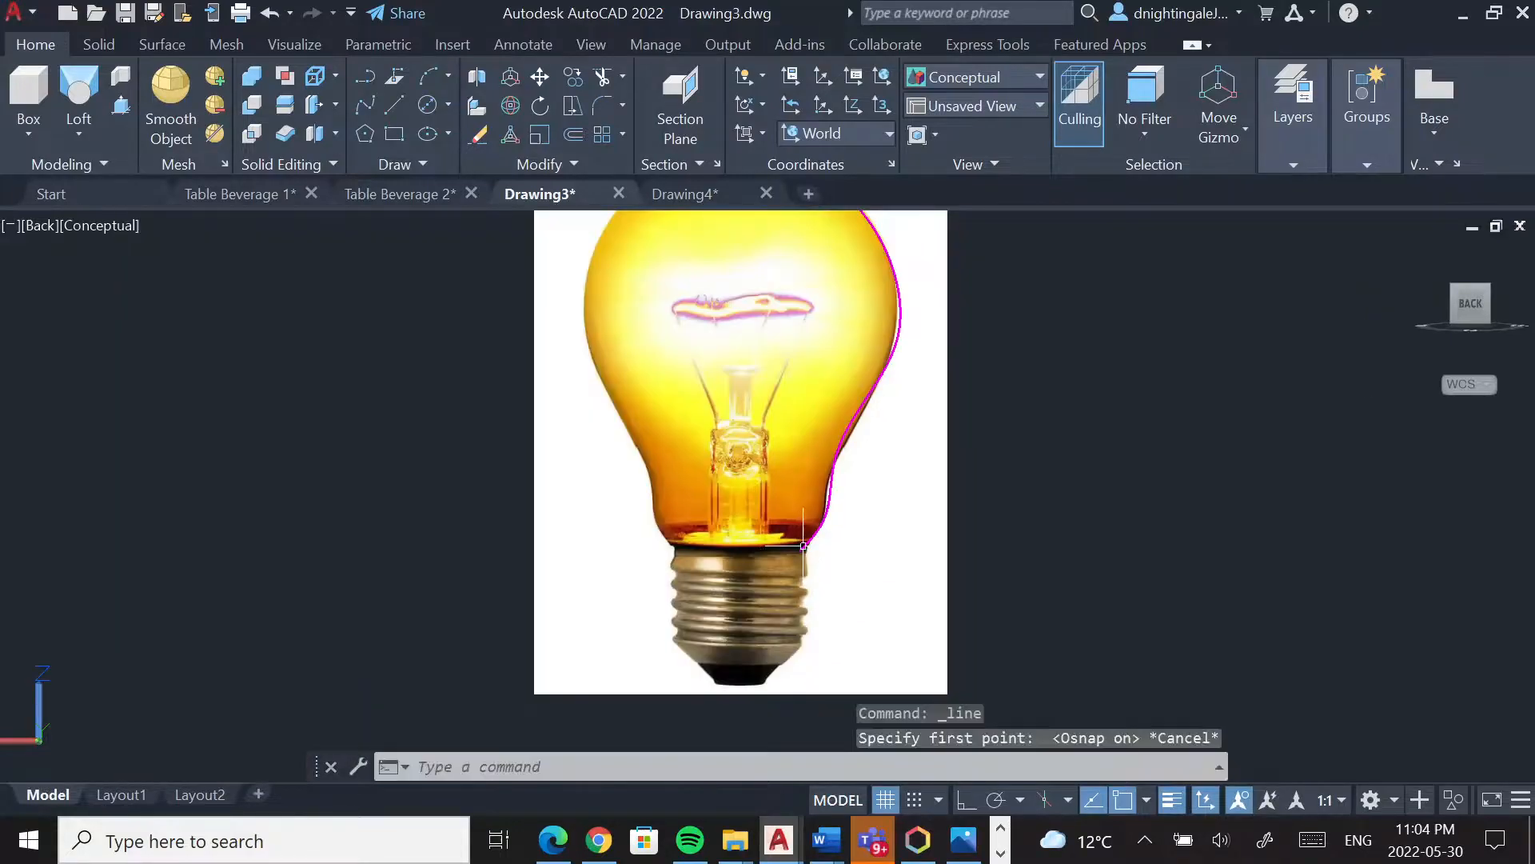
Show the model squarely from the back and align the UCS to that view
shift+middle_drag(895, 519, 946, 507)
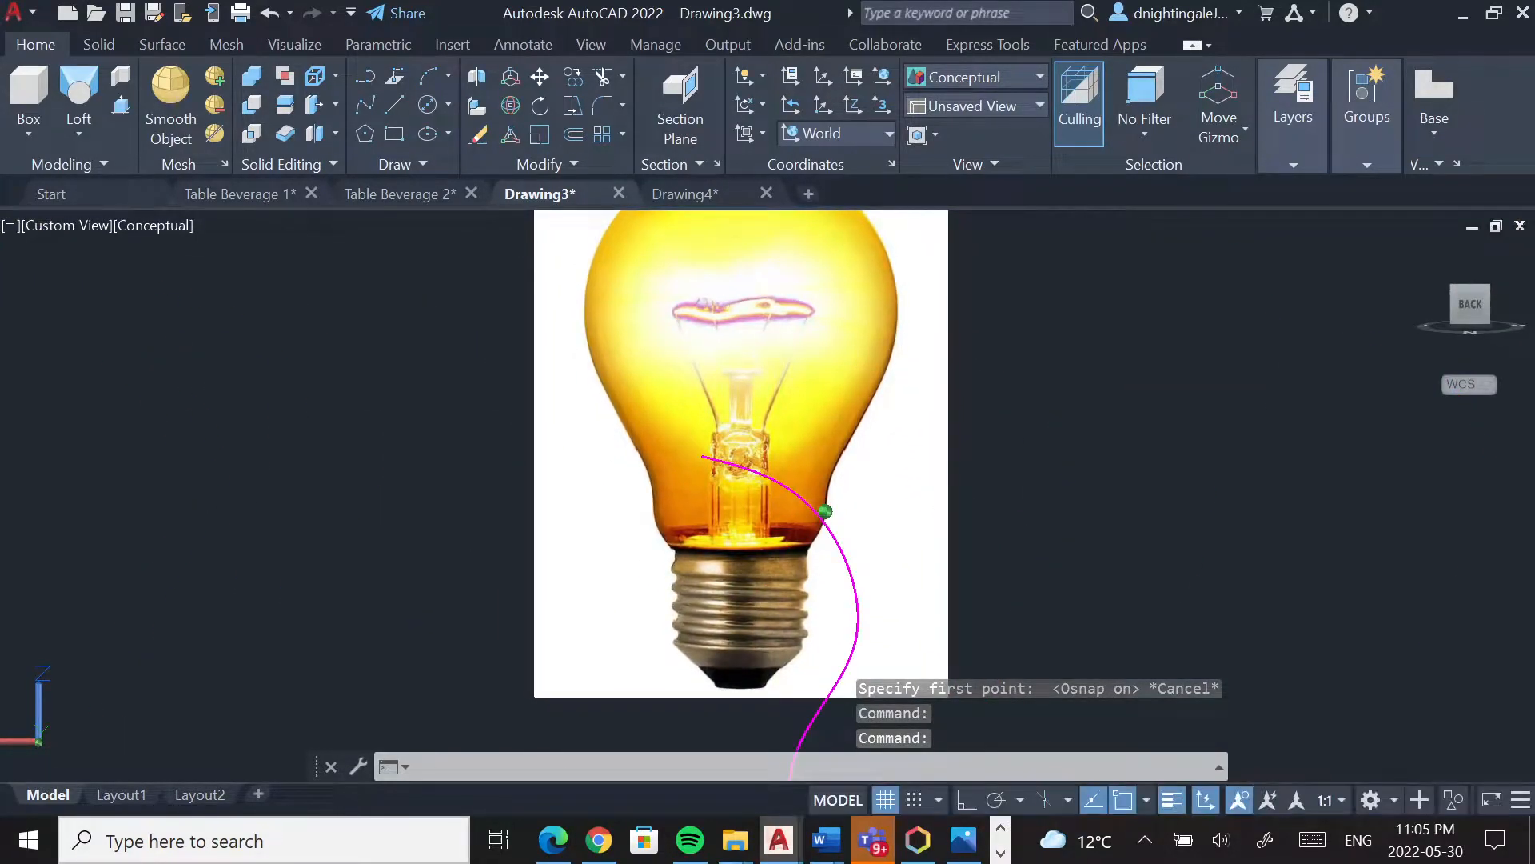
click(1468, 309)
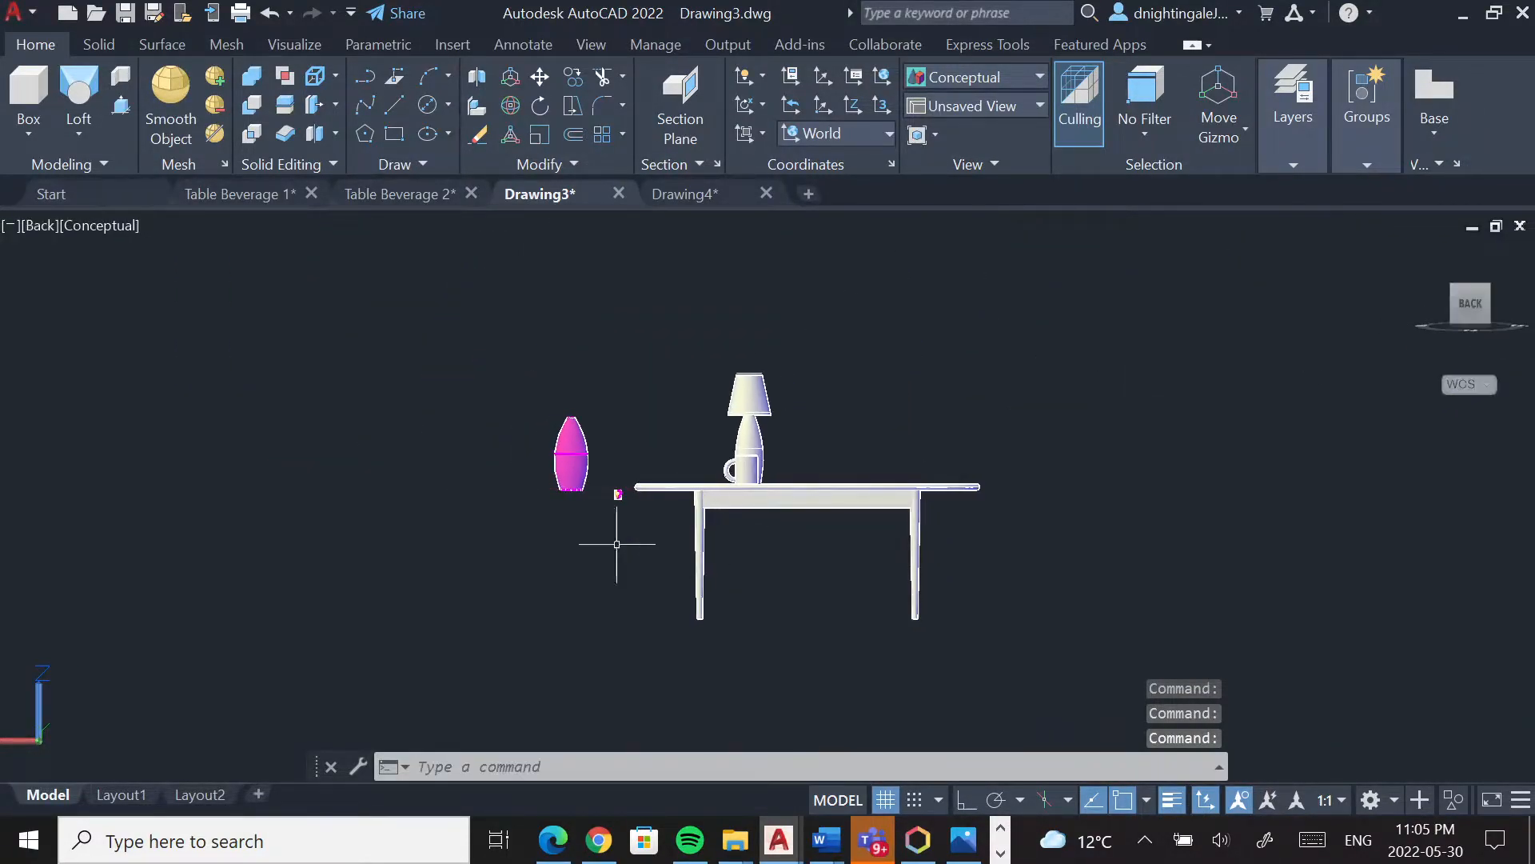
scroll(565, 497, up, 10)
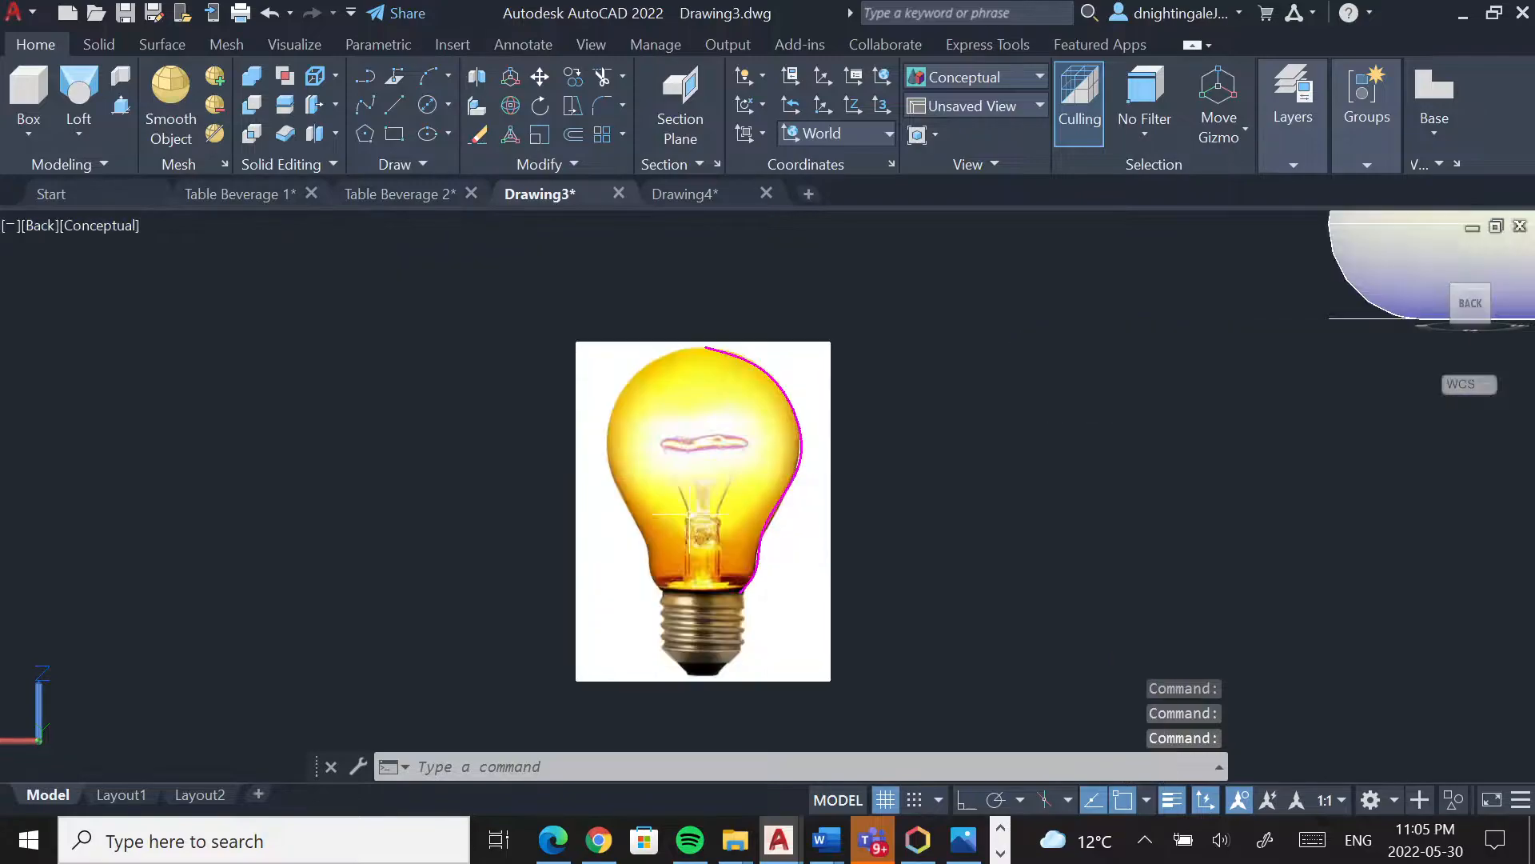
scroll(732, 614, up, 3)
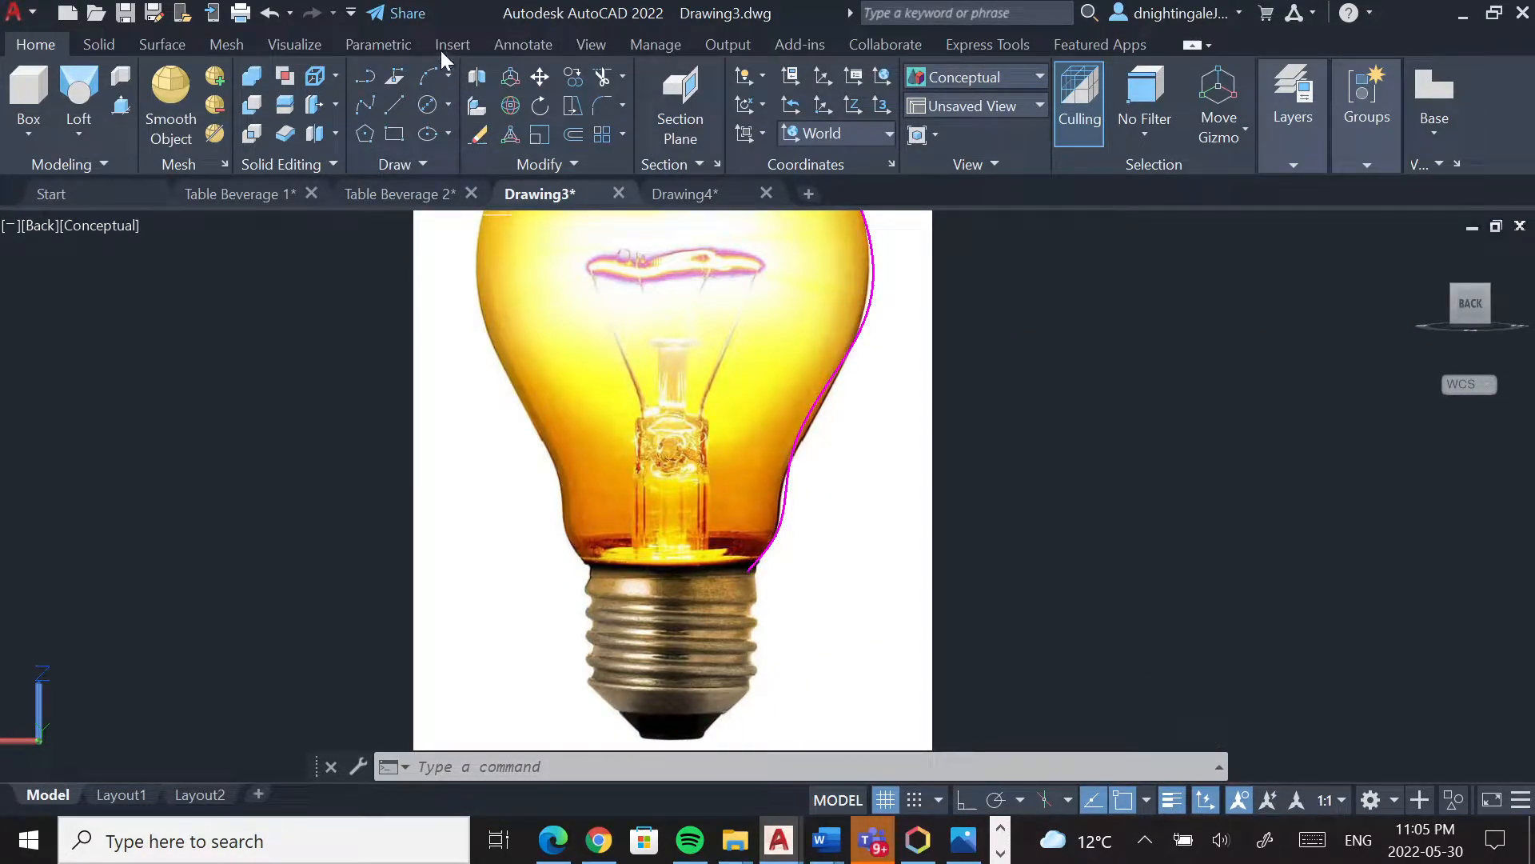
click(736, 137)
click(759, 184)
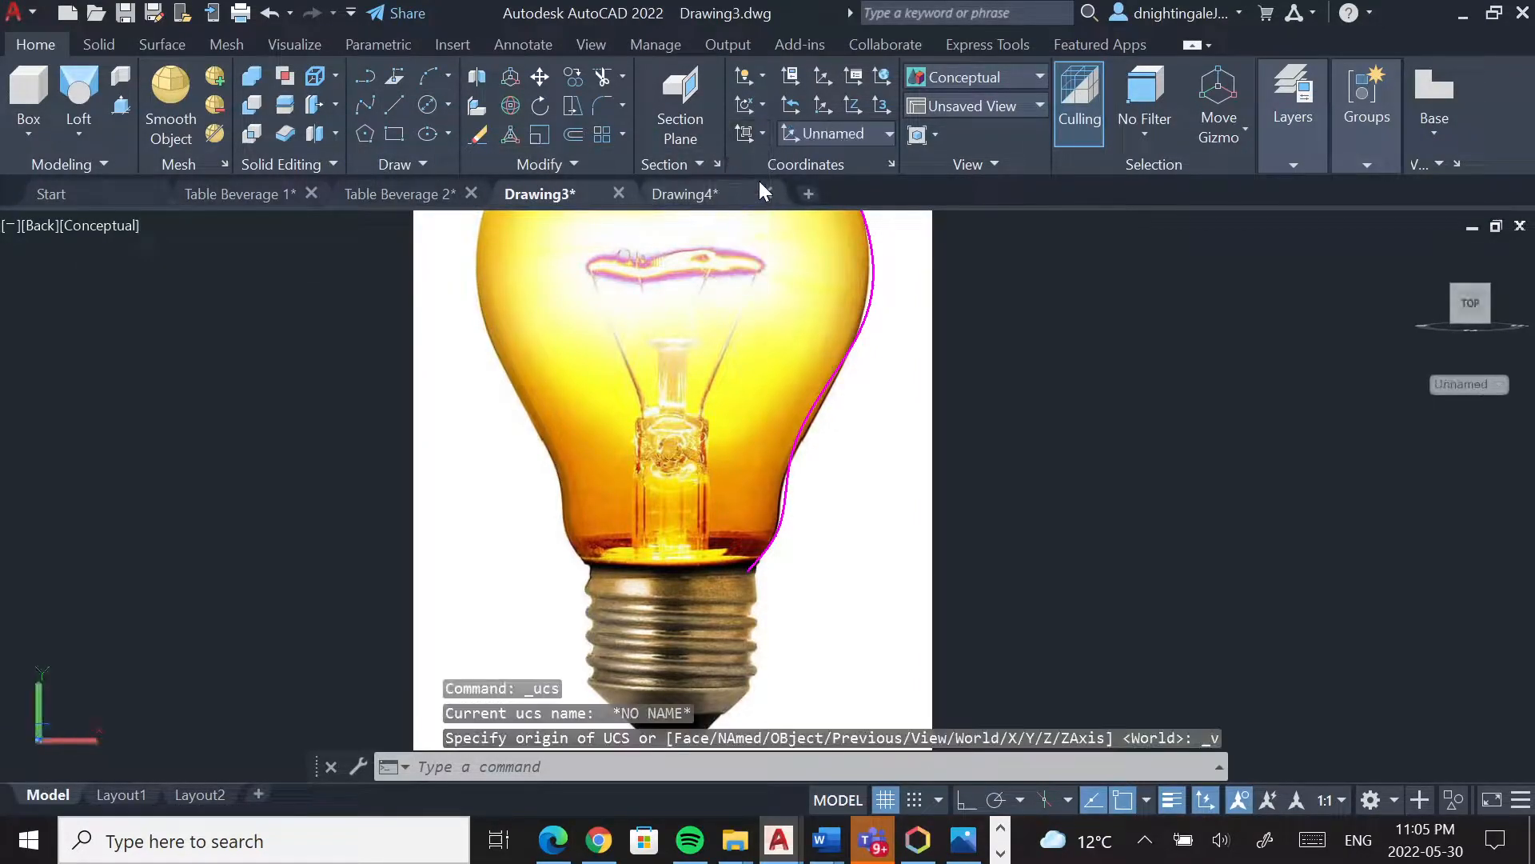
Draw connected lines from the spline's lower end straight down the threaded base and diagonally inward to the edge of the black tip
click(394, 105)
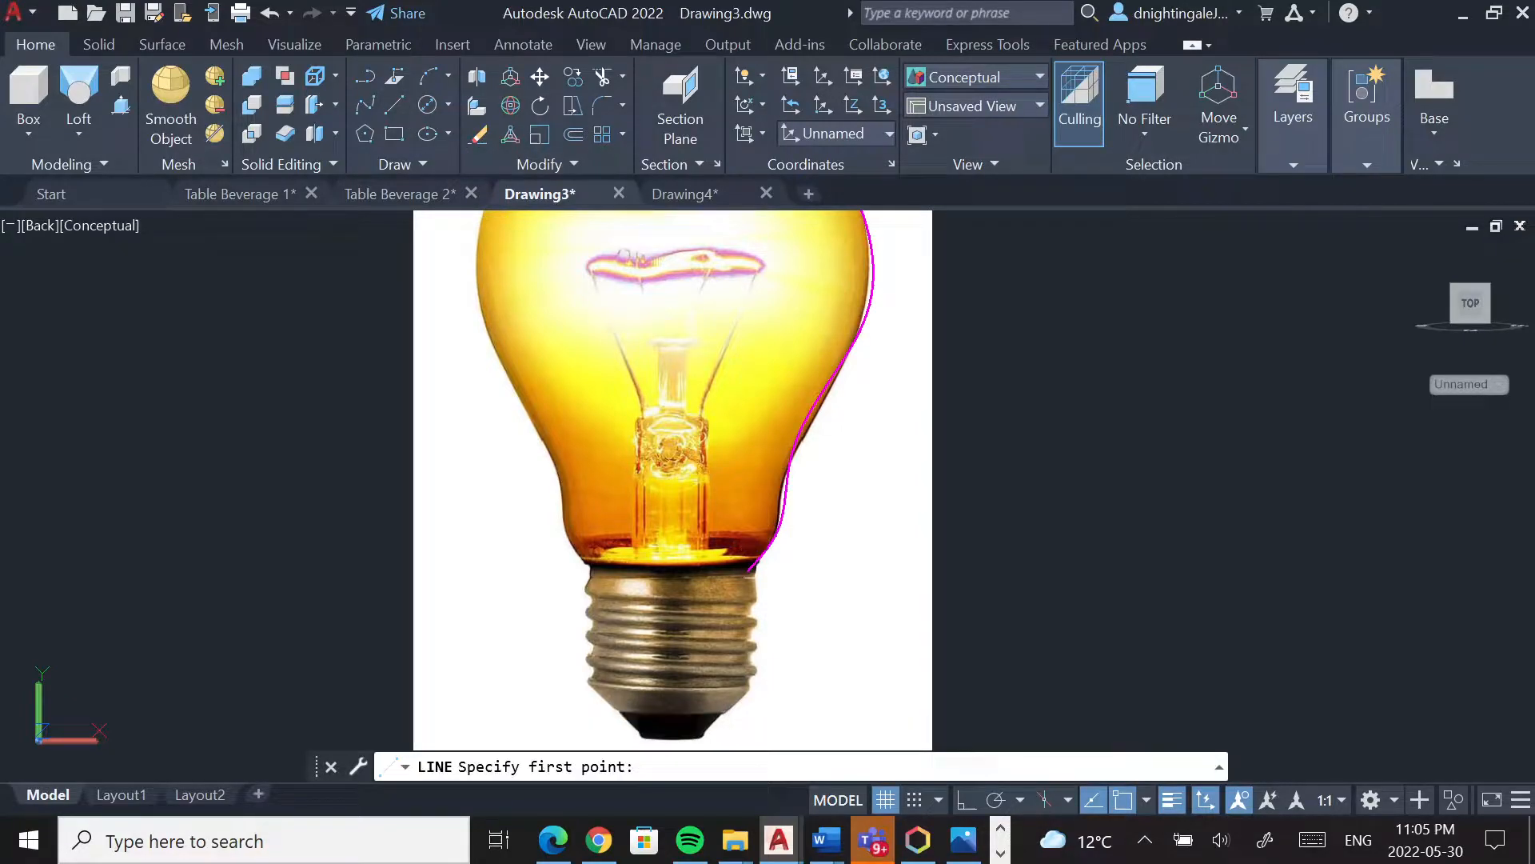
click(747, 571)
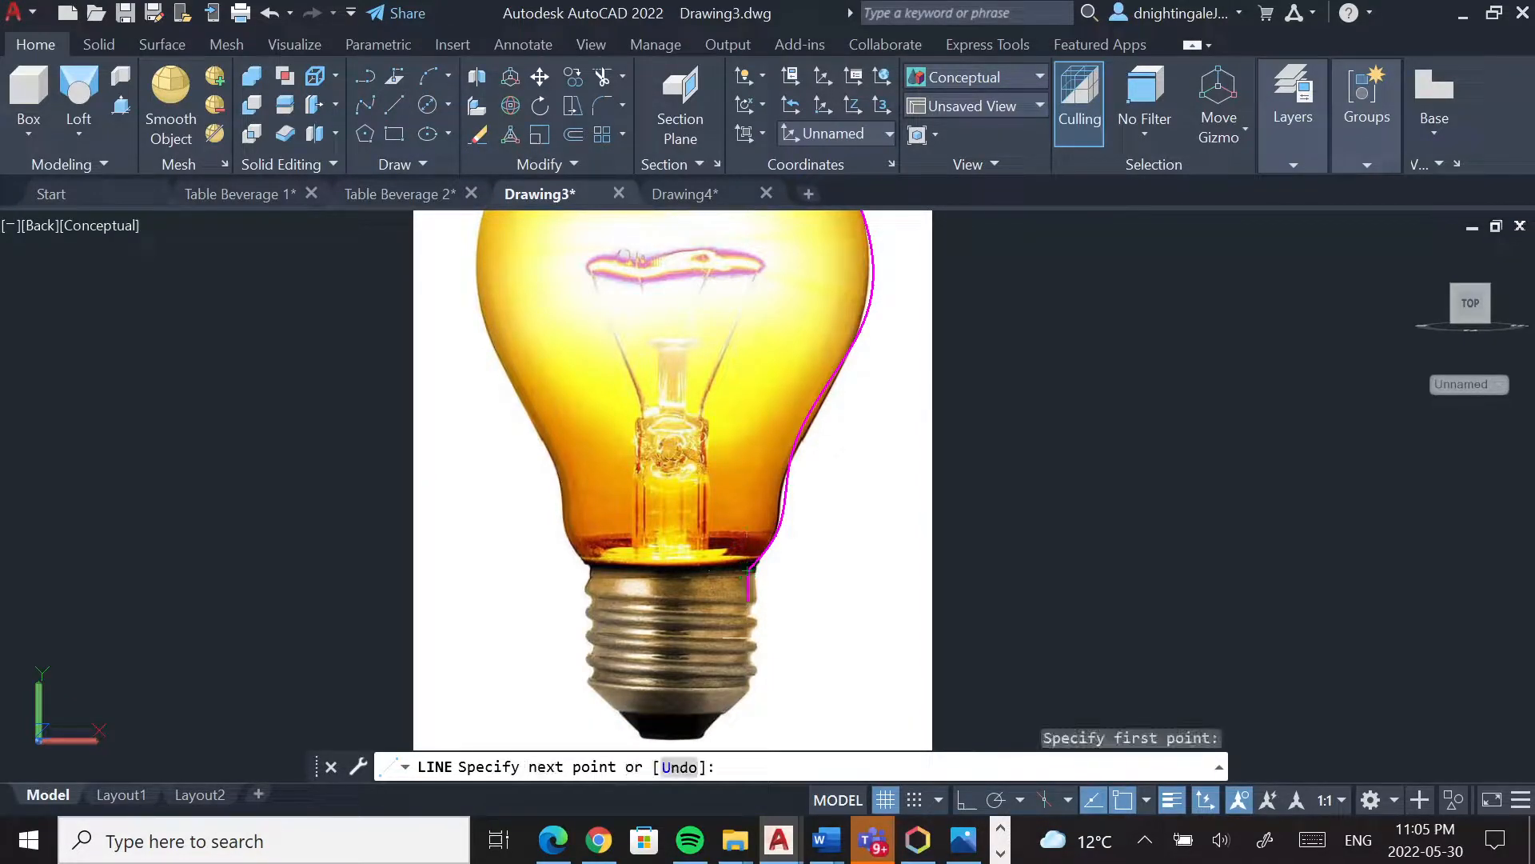
click(748, 691)
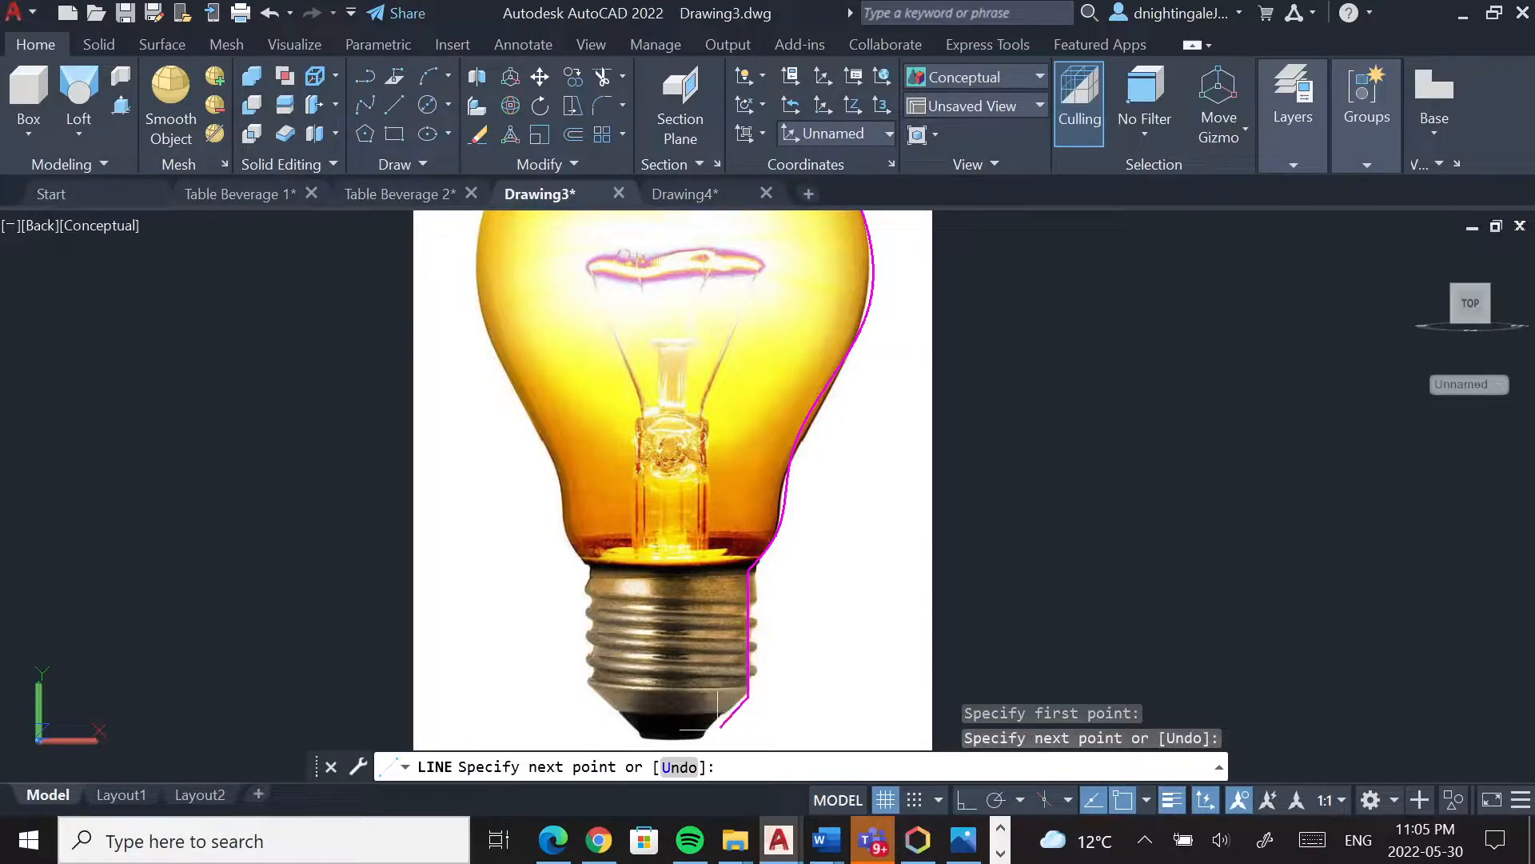
click(703, 734)
scroll(704, 734, up, 2)
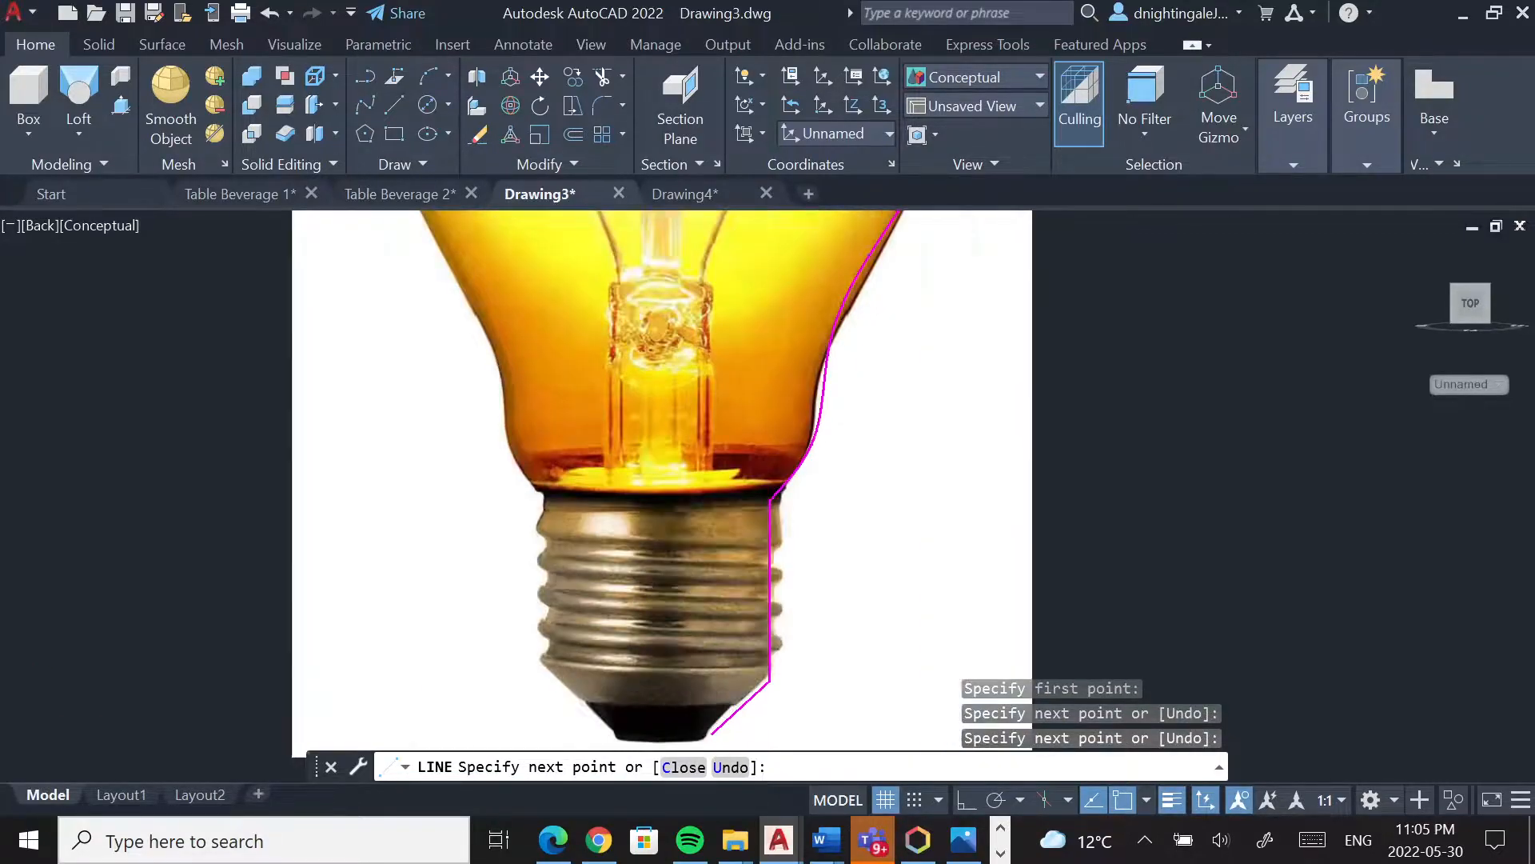
middle_drag(703, 734, 704, 622)
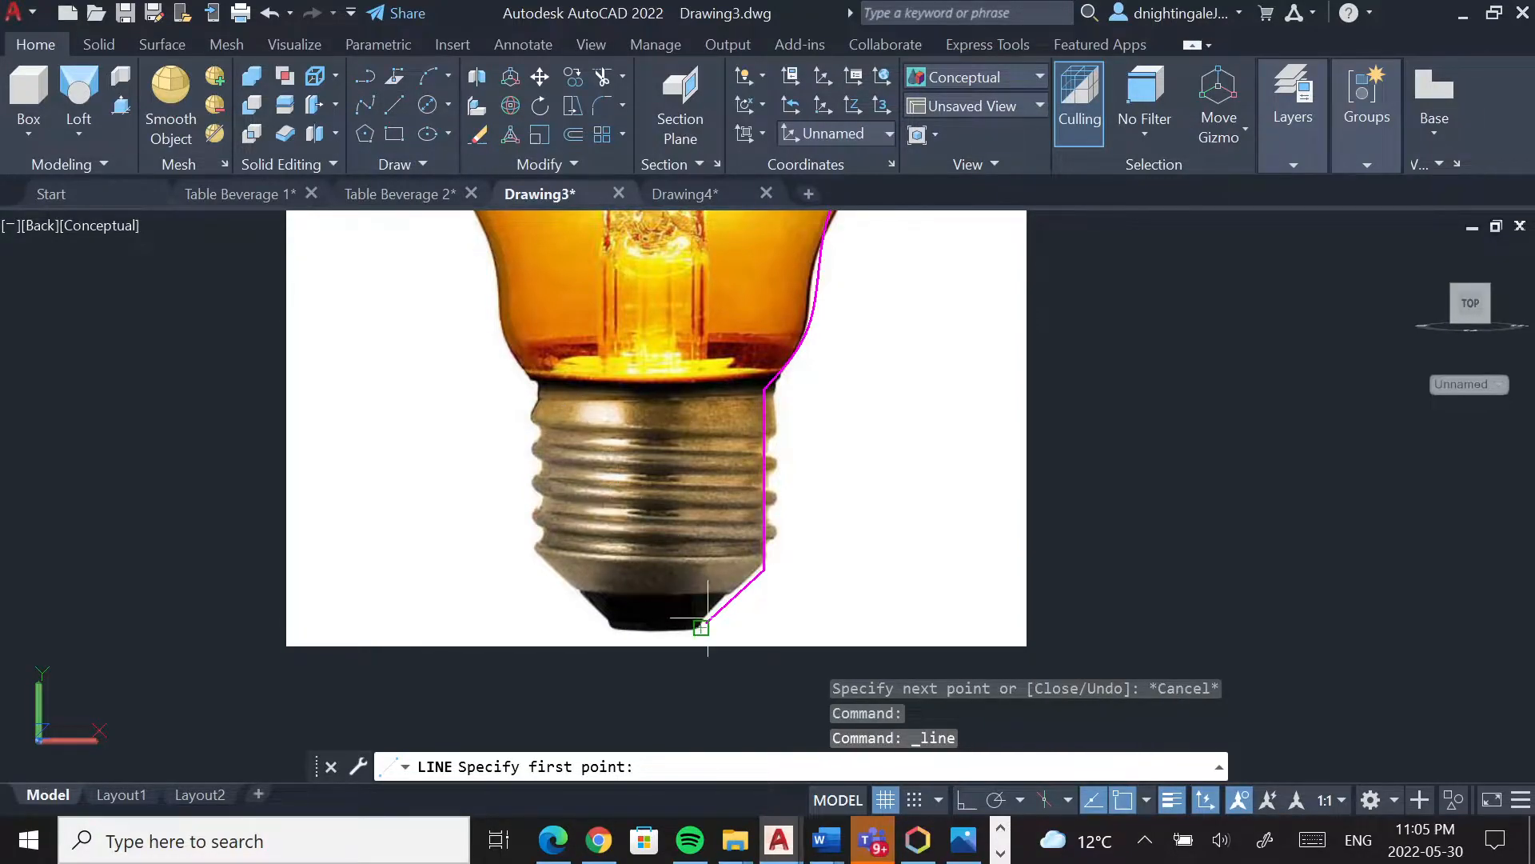
Draw a short line from the end of the diagonal along the underside of the black tip, past the bulb's centre
scroll(710, 620, up, 5)
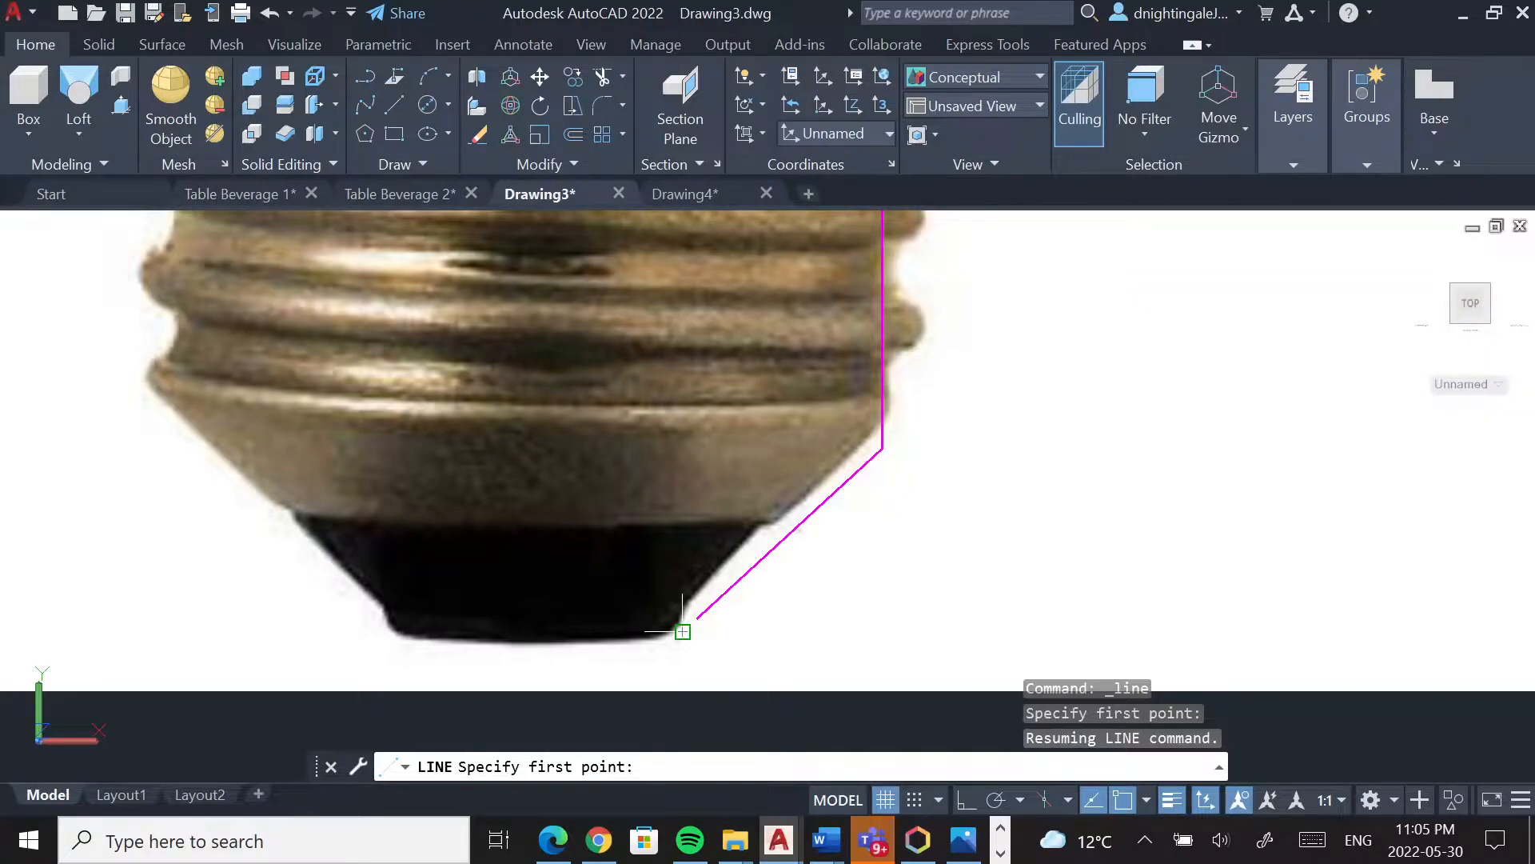
click(682, 631)
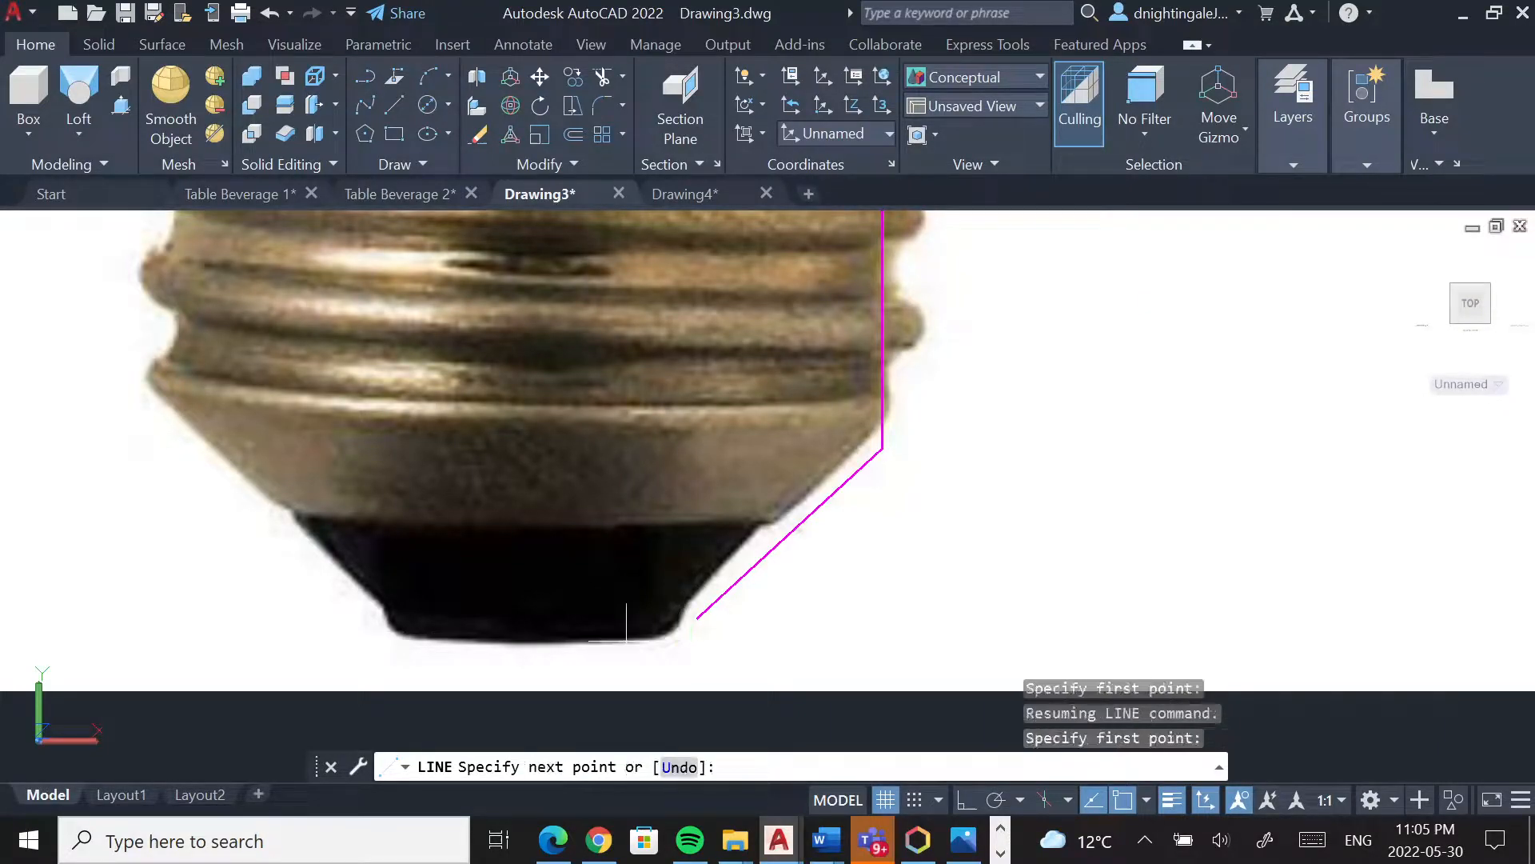
click(476, 653)
key(Return)
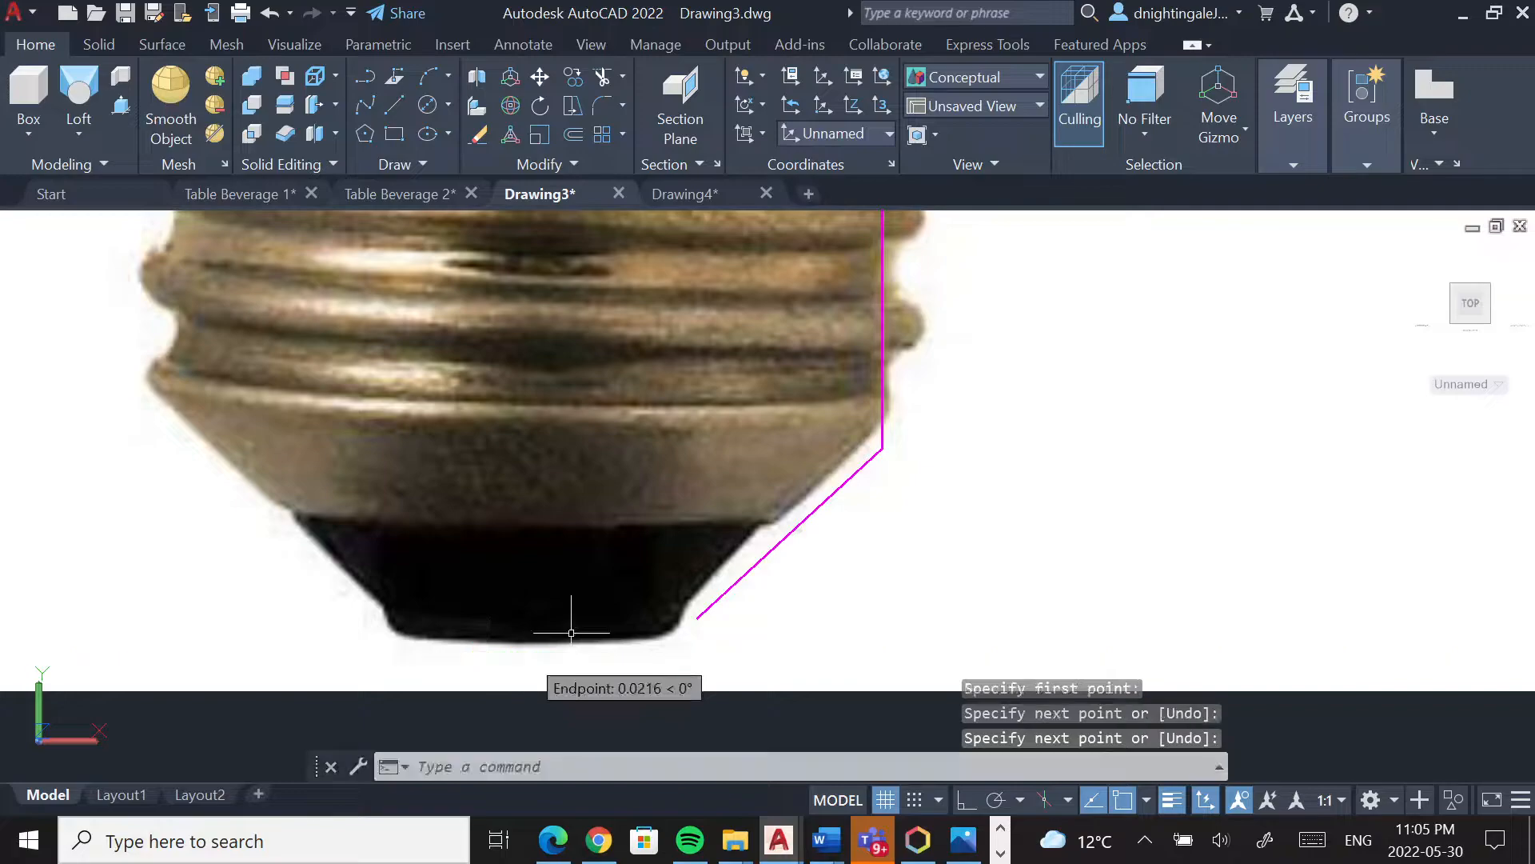
scroll(656, 607, down, 5)
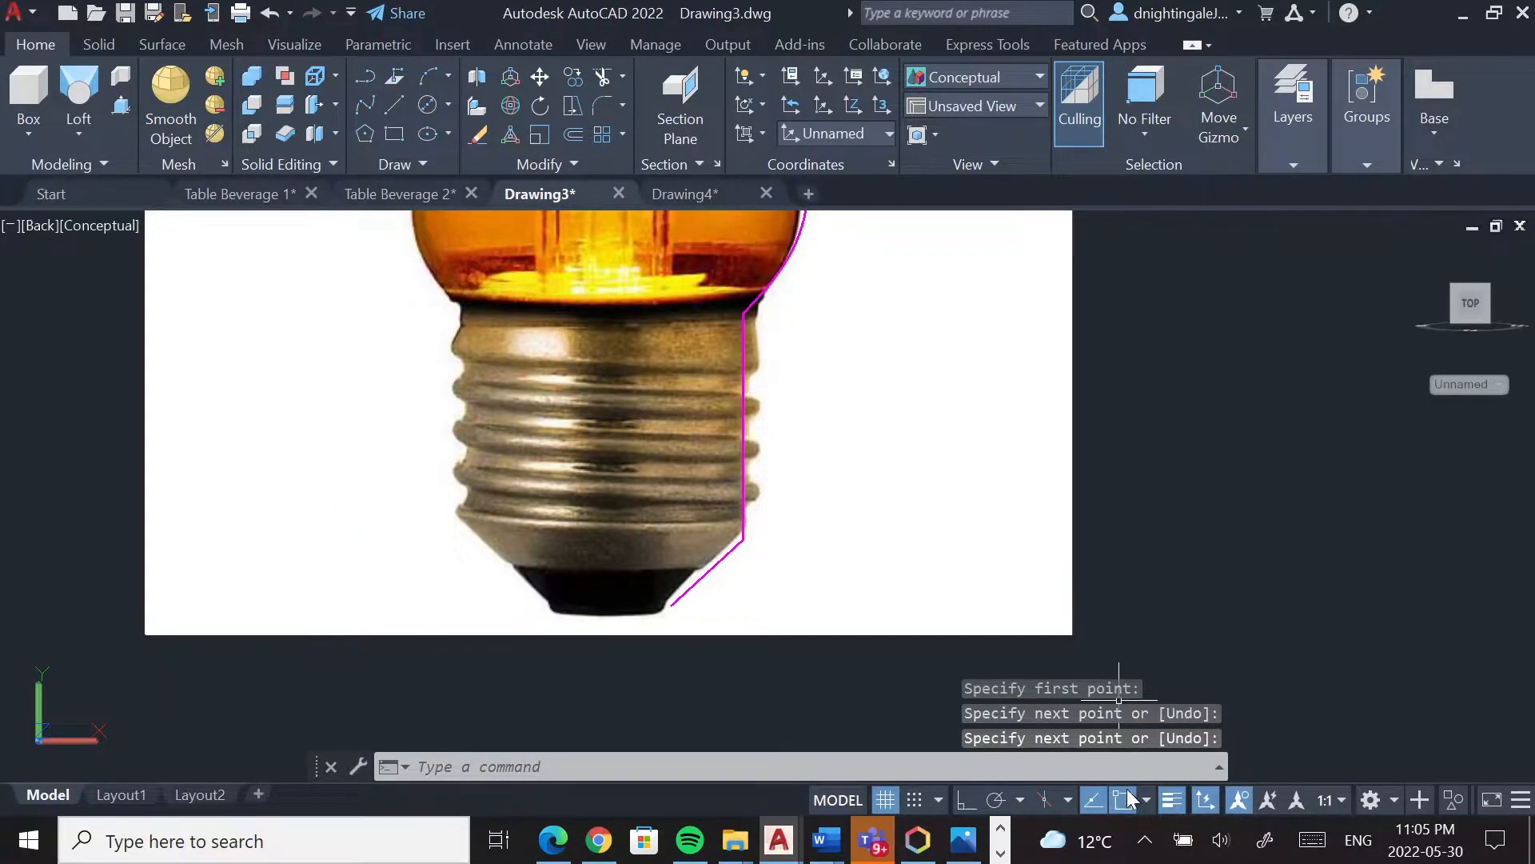
Hide the light bulb image and bring the whole traced half profile into view
click(1453, 798)
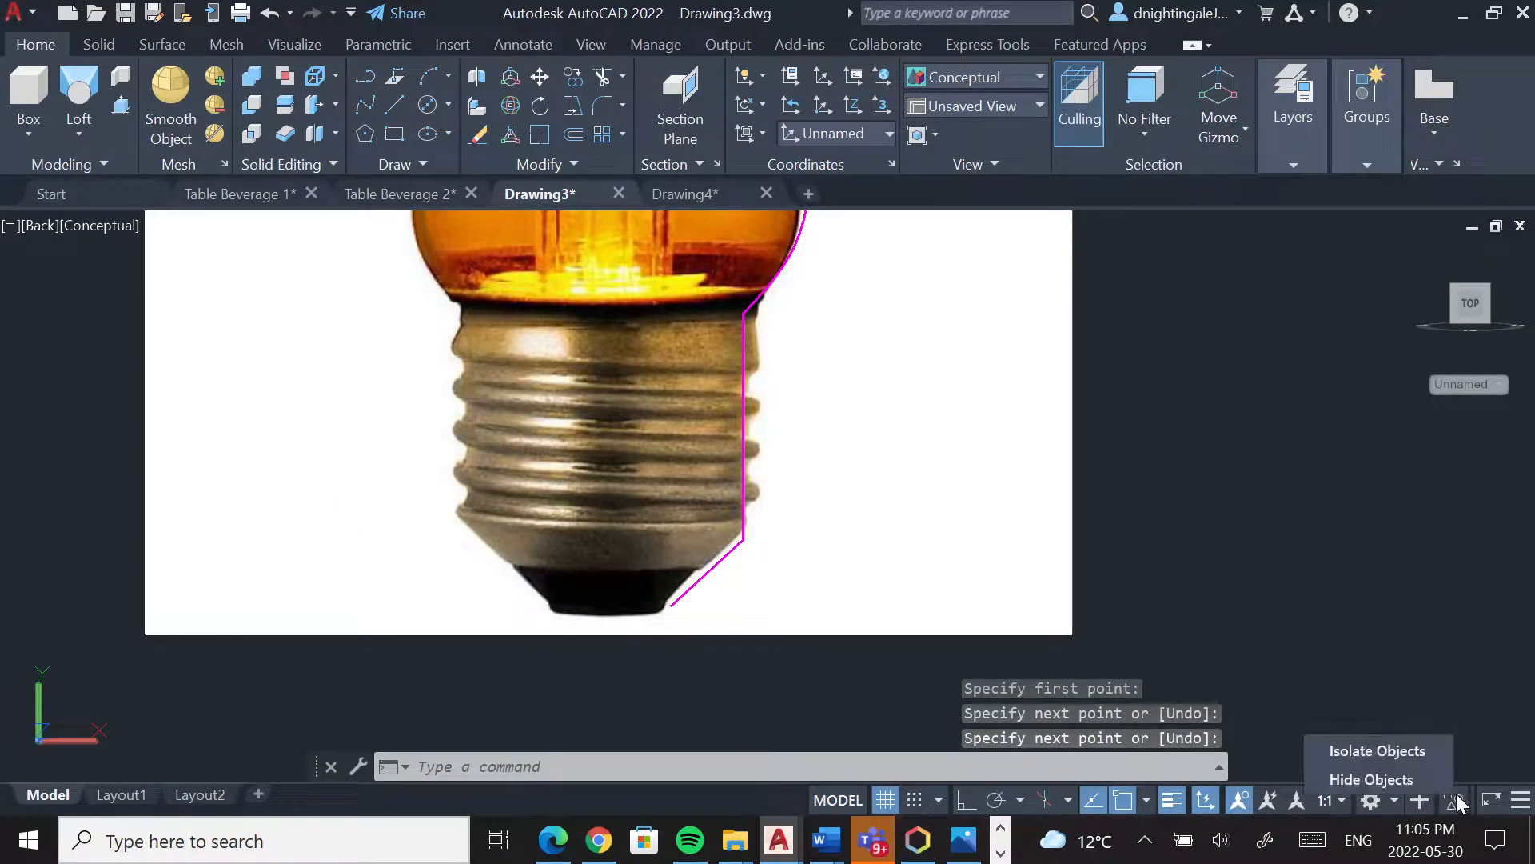
key(Escape)
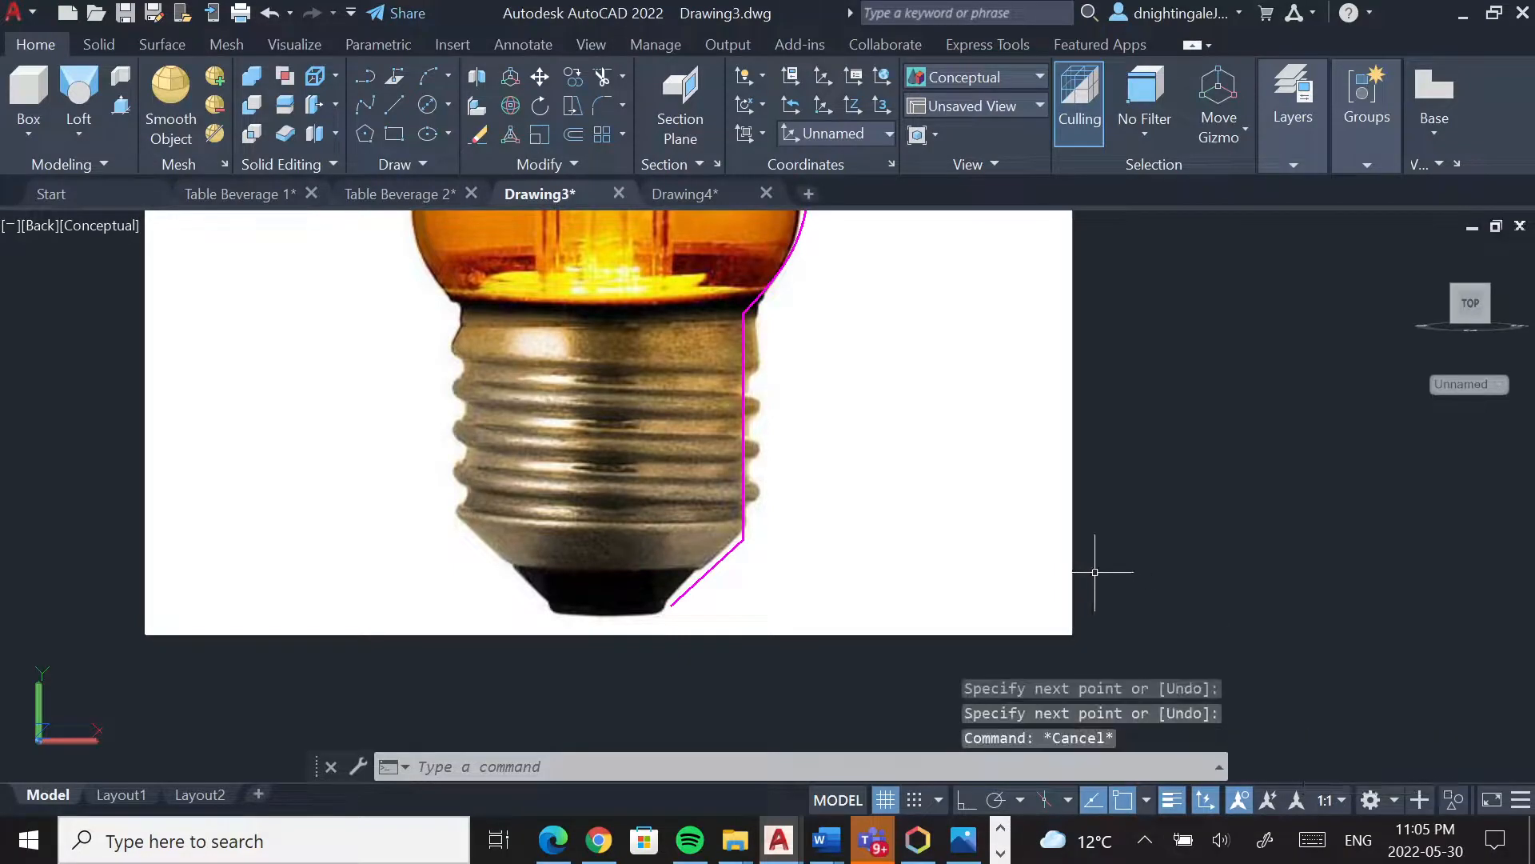
click(1072, 568)
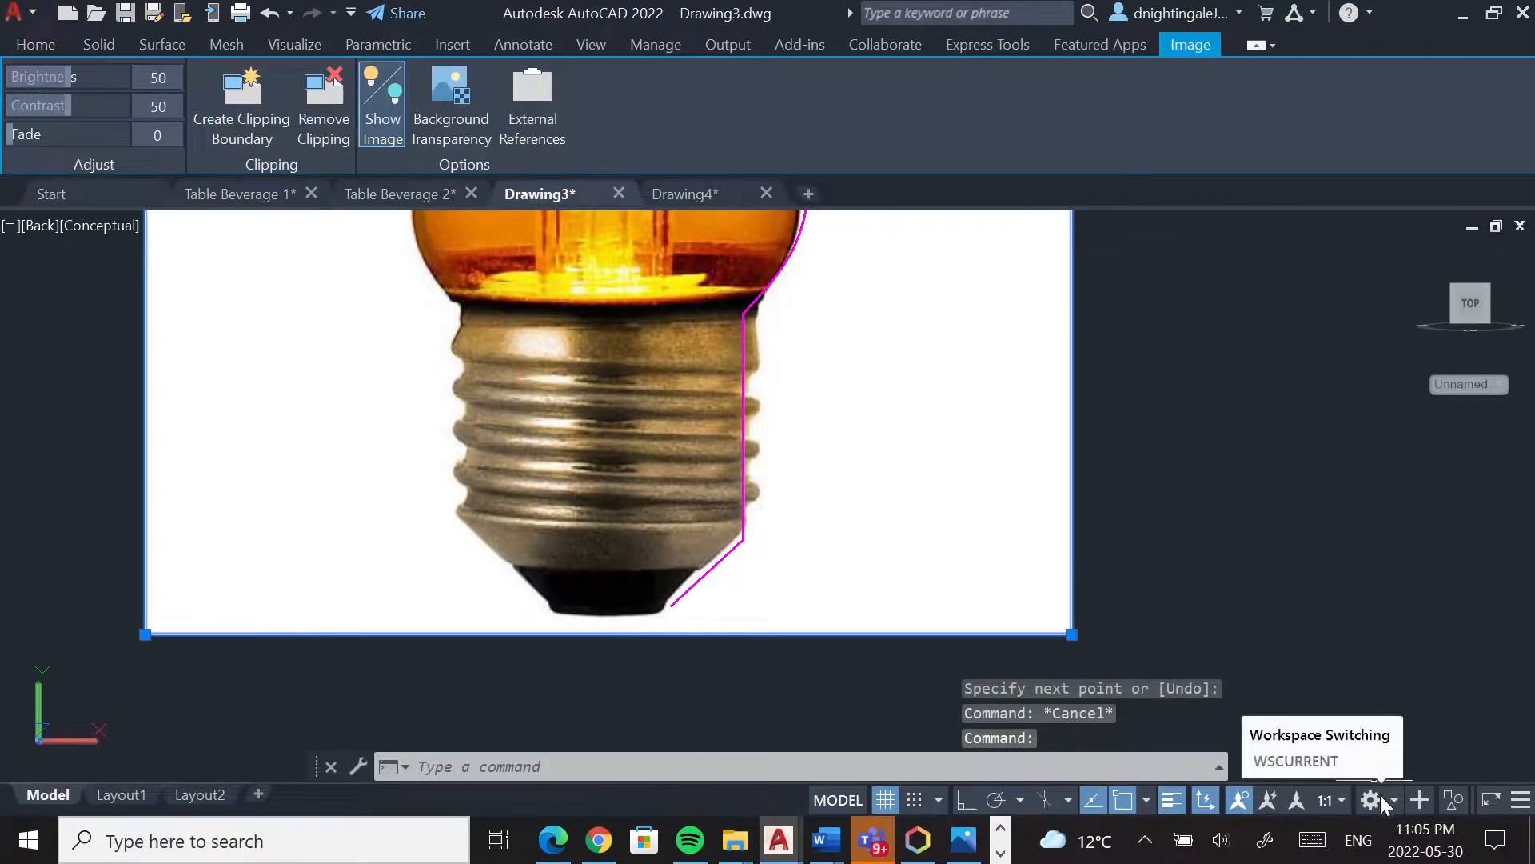
right_click(1116, 512)
mouse_move(1208, 343)
click(1040, 362)
scroll(898, 450, down, 4)
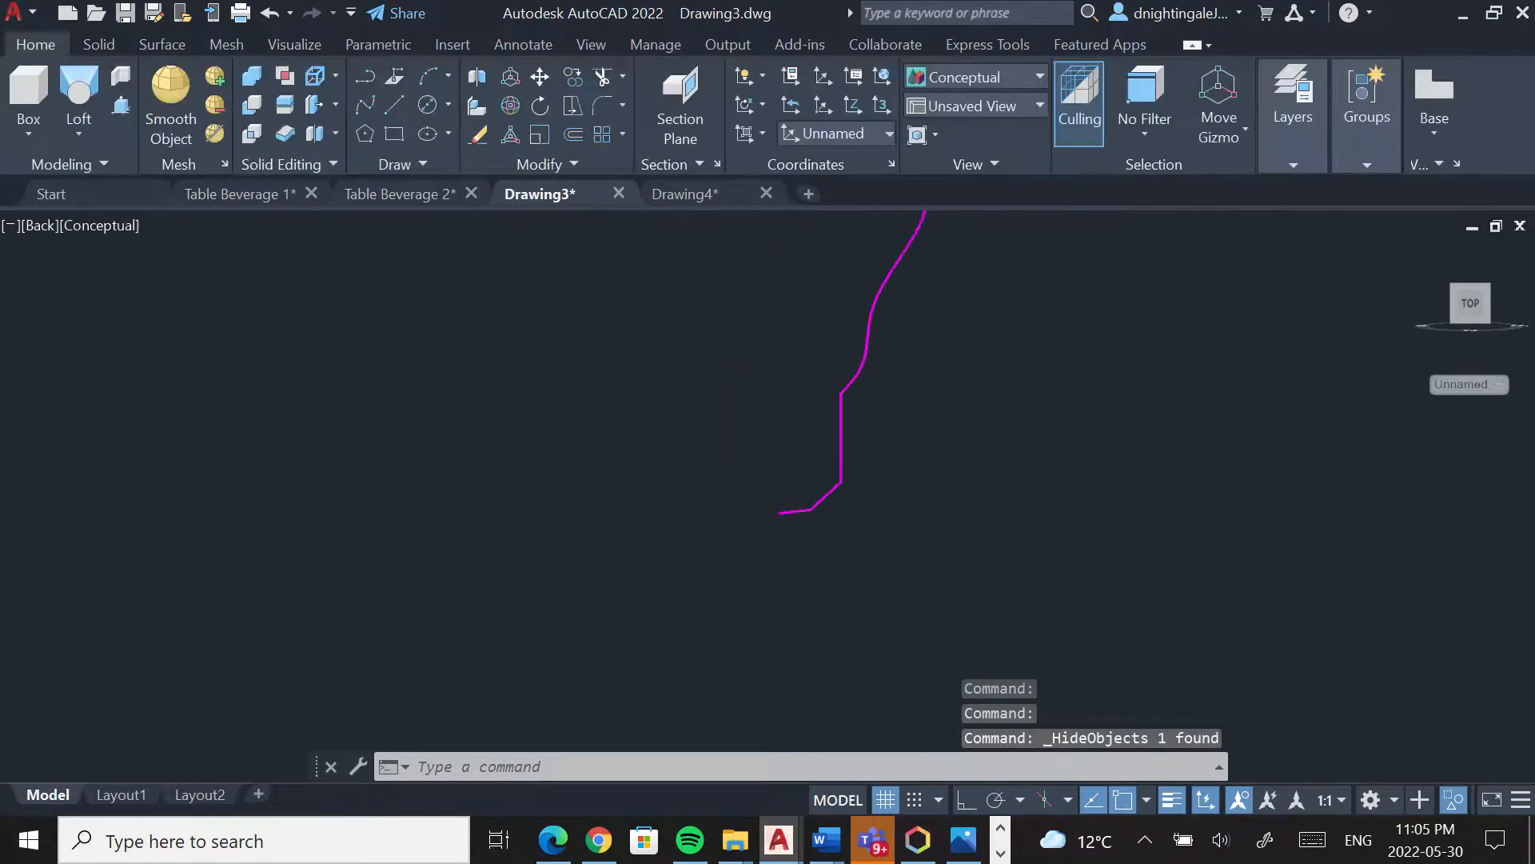
scroll(908, 434, down, 4)
scroll(893, 314, up, 3)
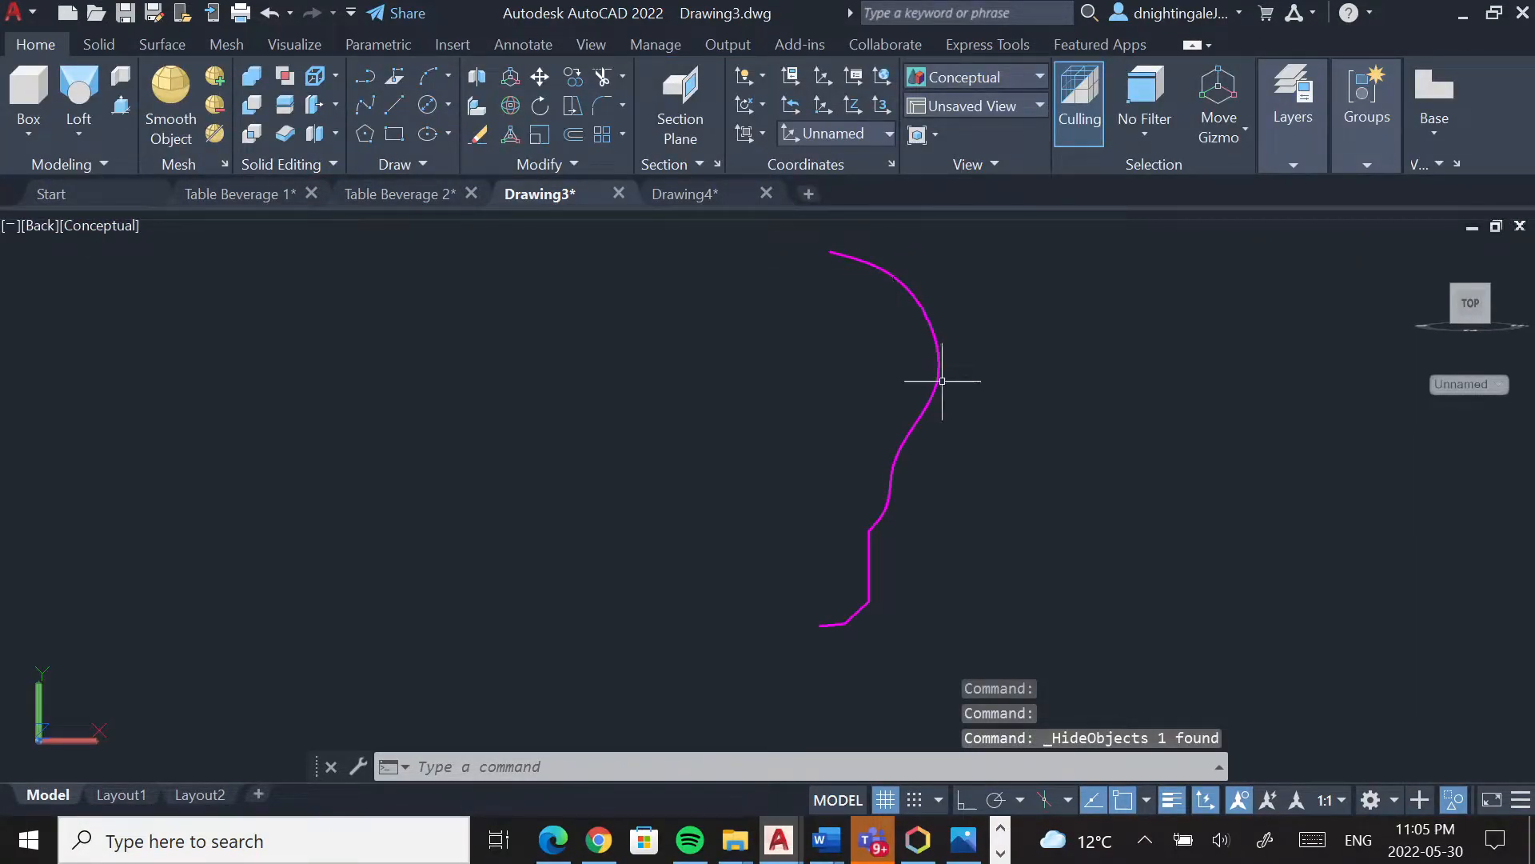
Erase the long out-of-plane diagonal line and the short tip line below the bulb profile
shift+middle_drag(1014, 475, 1004, 446)
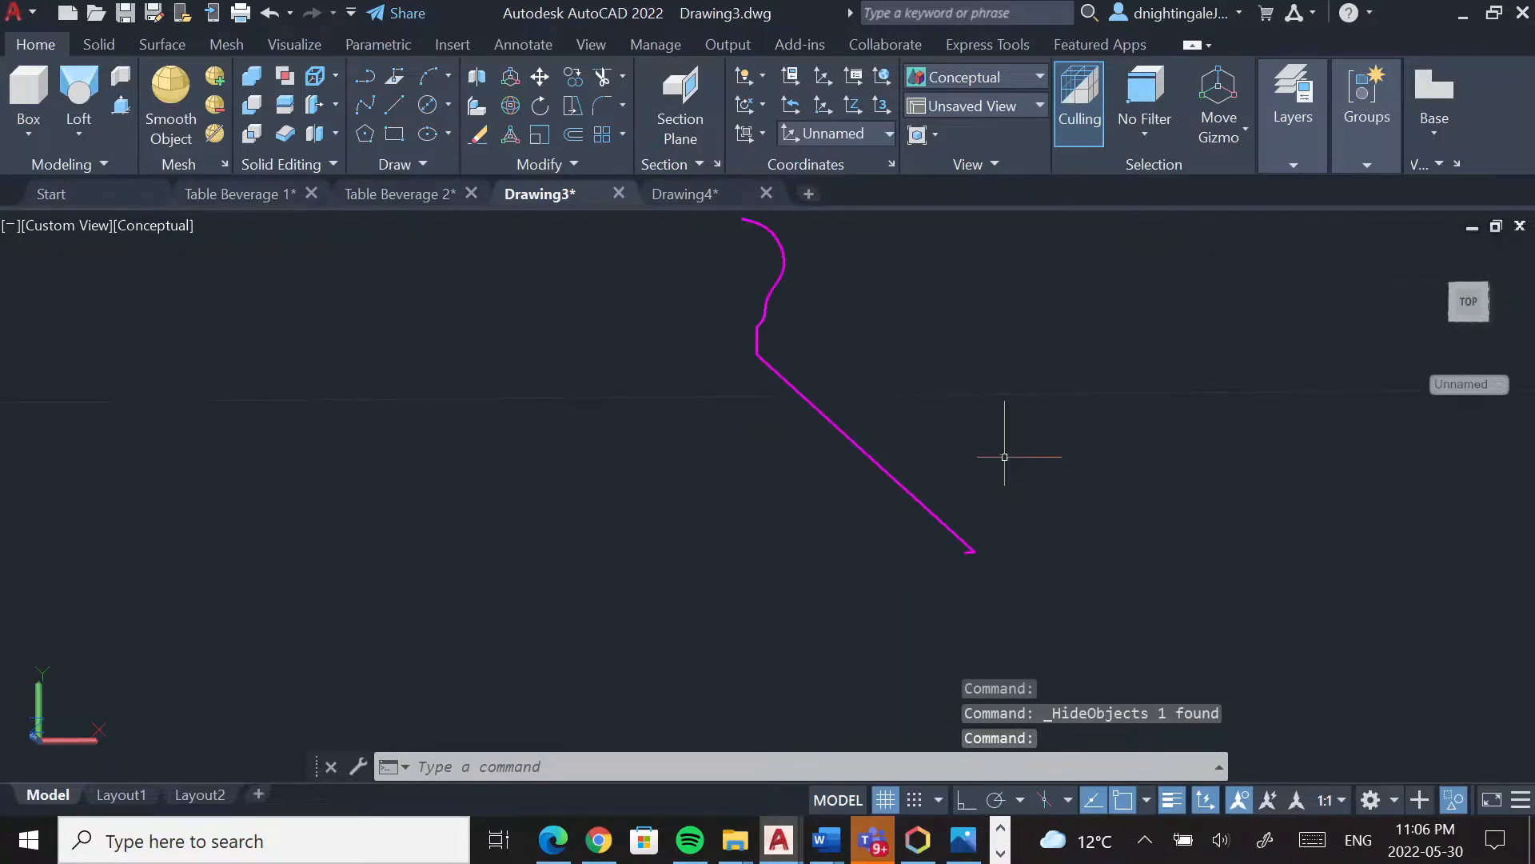
click(799, 390)
text(e)
key(Return)
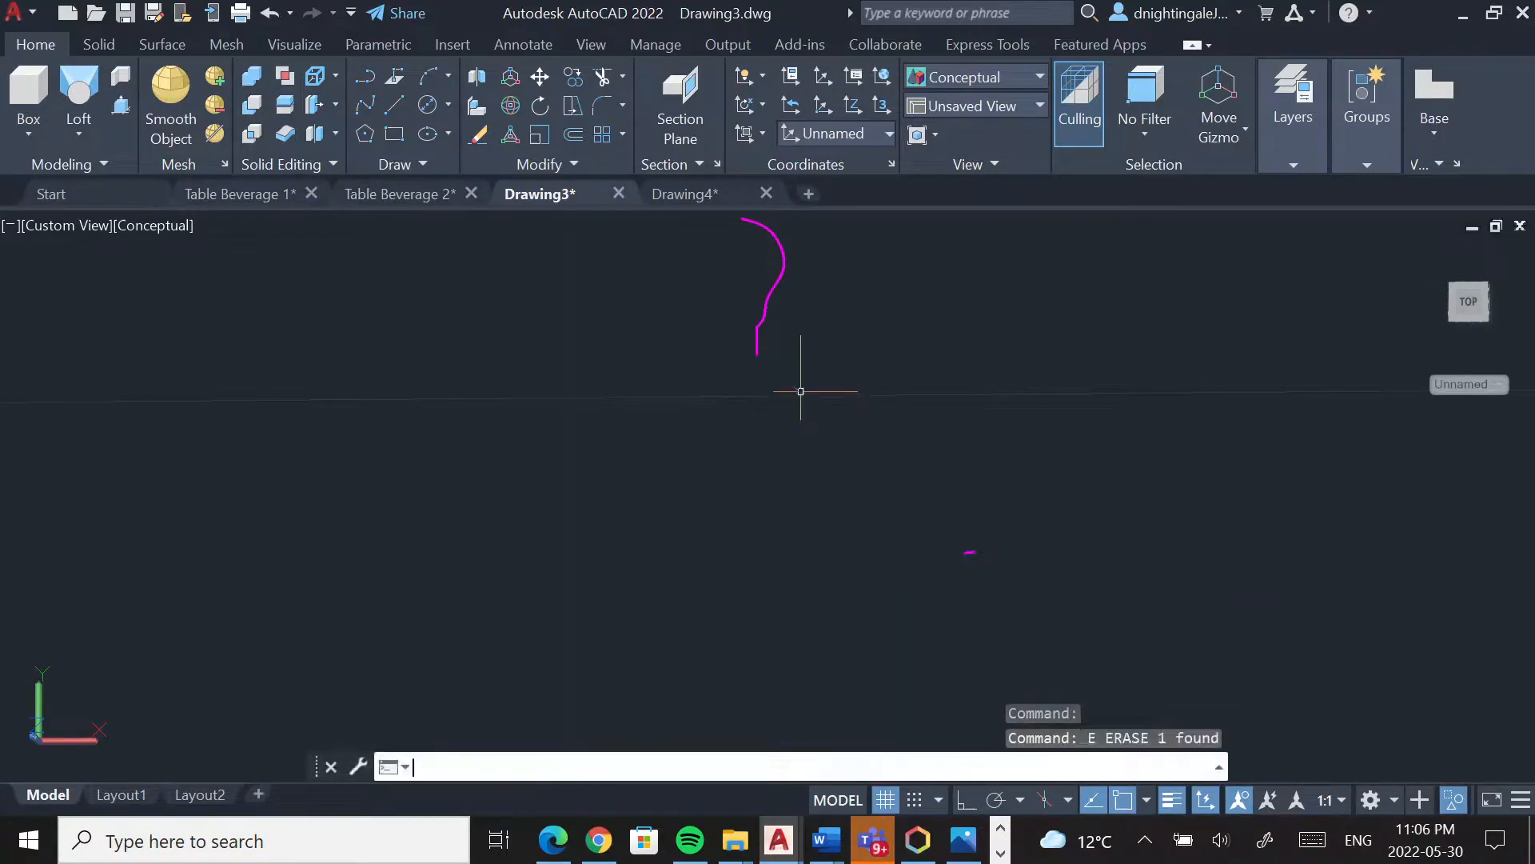
click(1006, 566)
text(e)
key(Return)
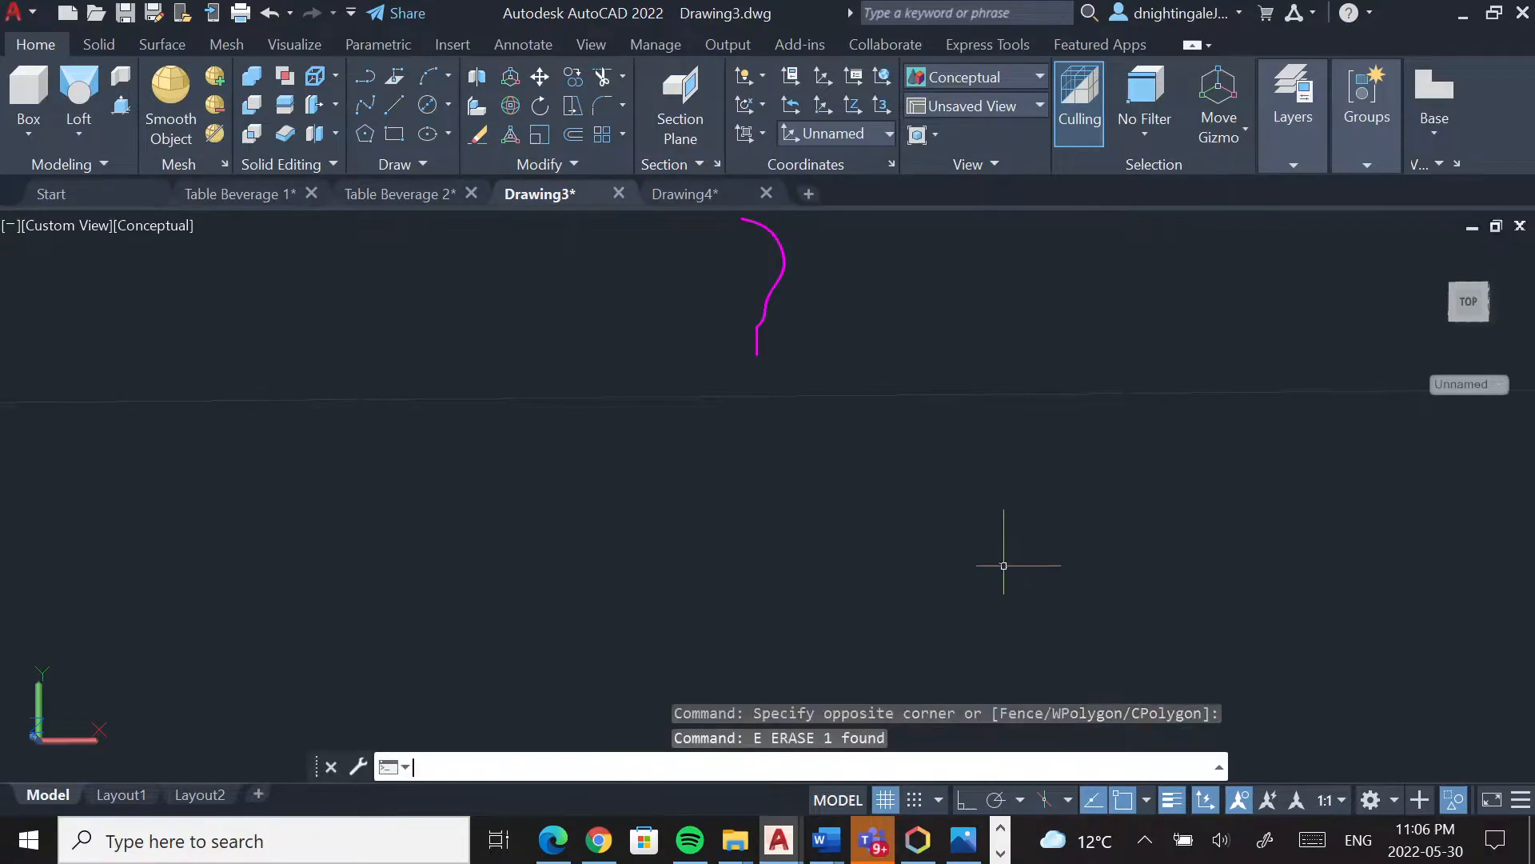
In the back view, draw a line from the threaded base's lower end inward, then straight up past the spline's top with ortho on
click(1466, 309)
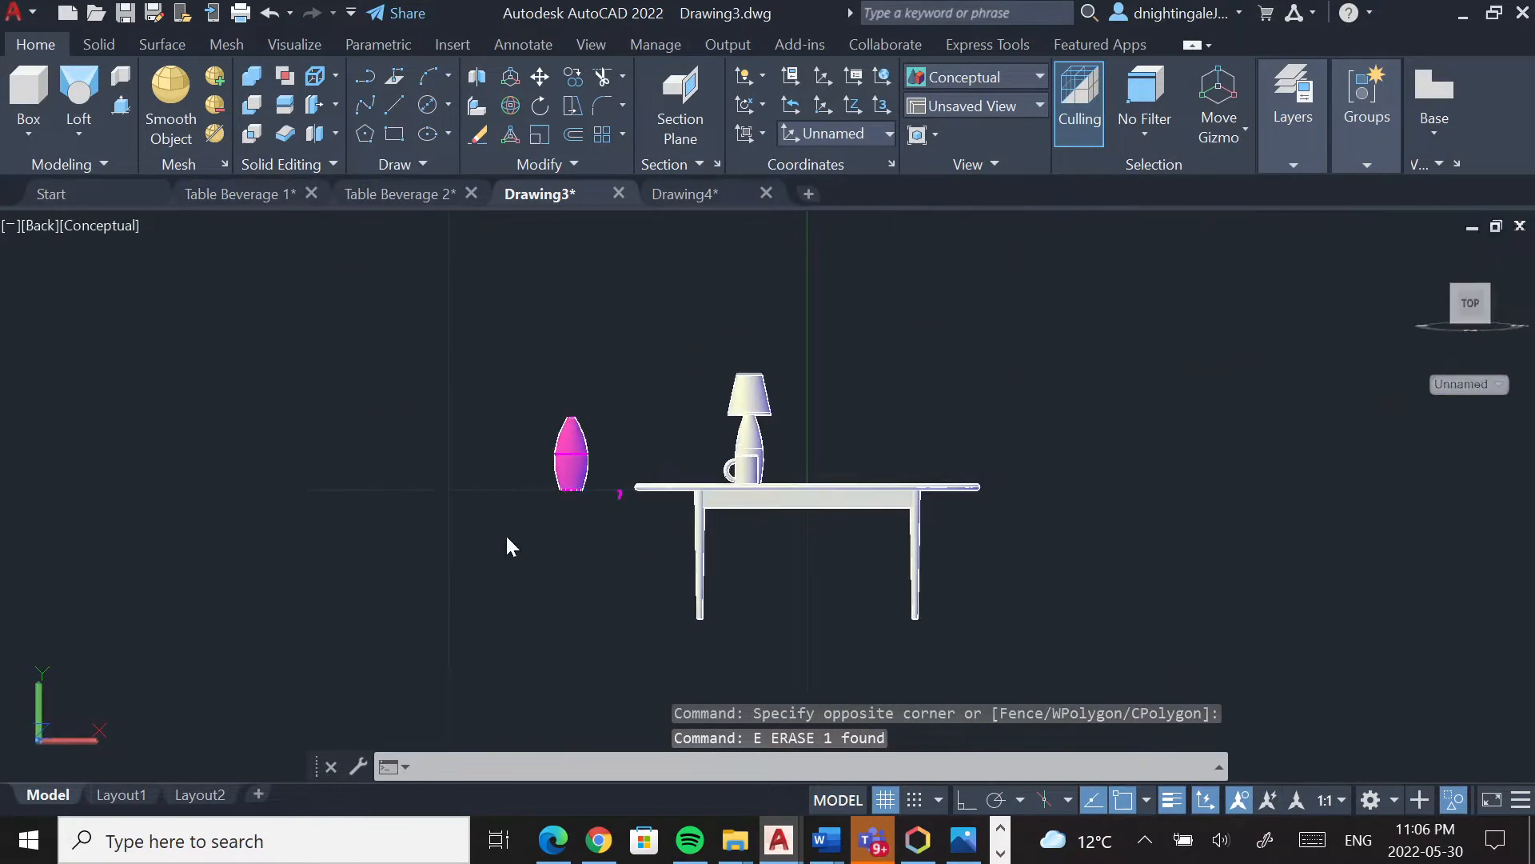
scroll(559, 552, up, 8)
scroll(566, 556, up, 3)
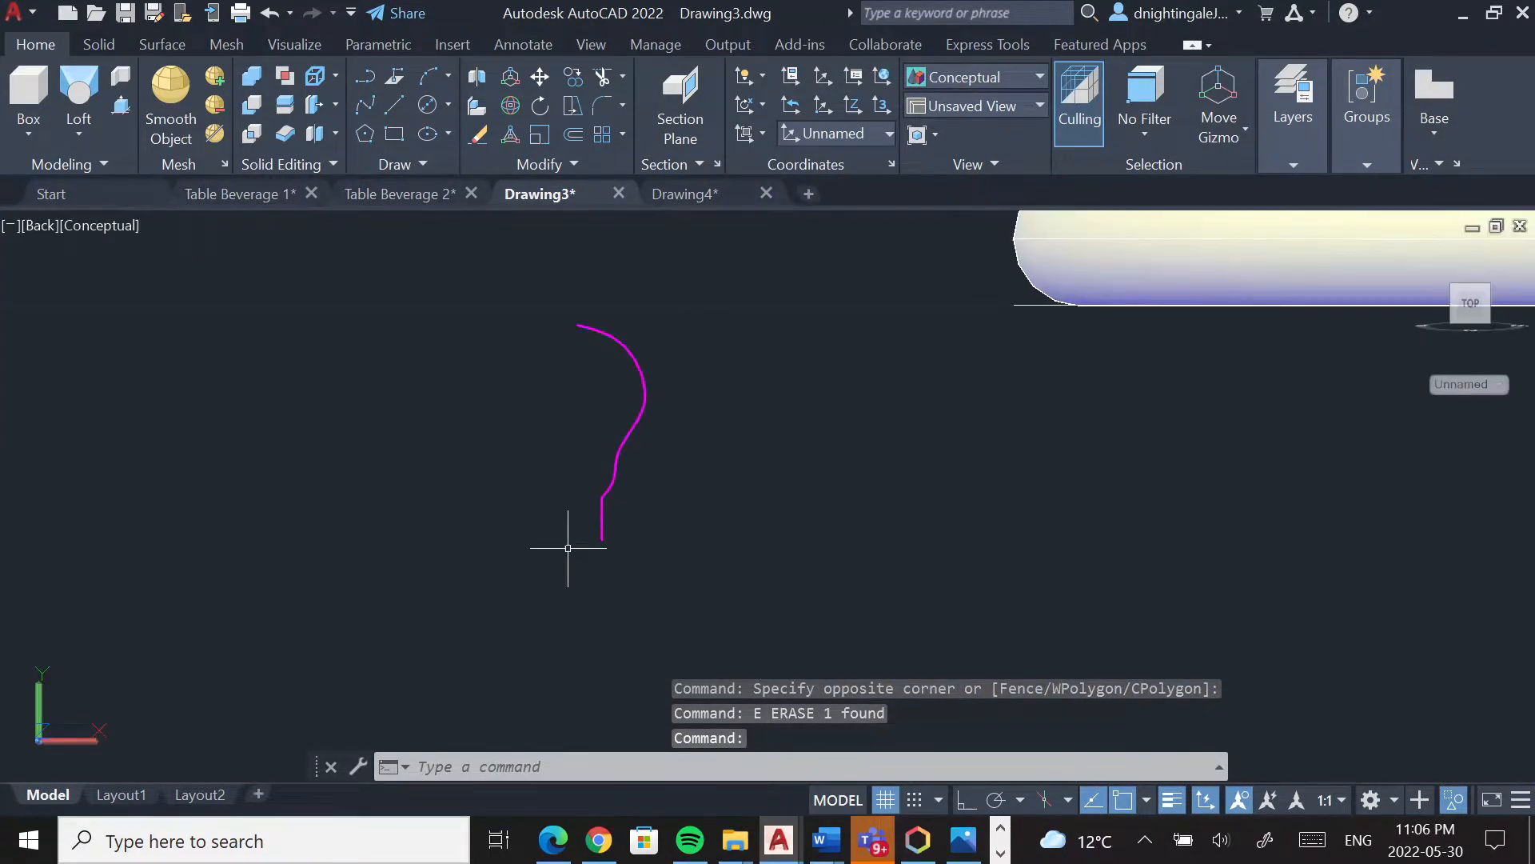
text(l)
key(Return)
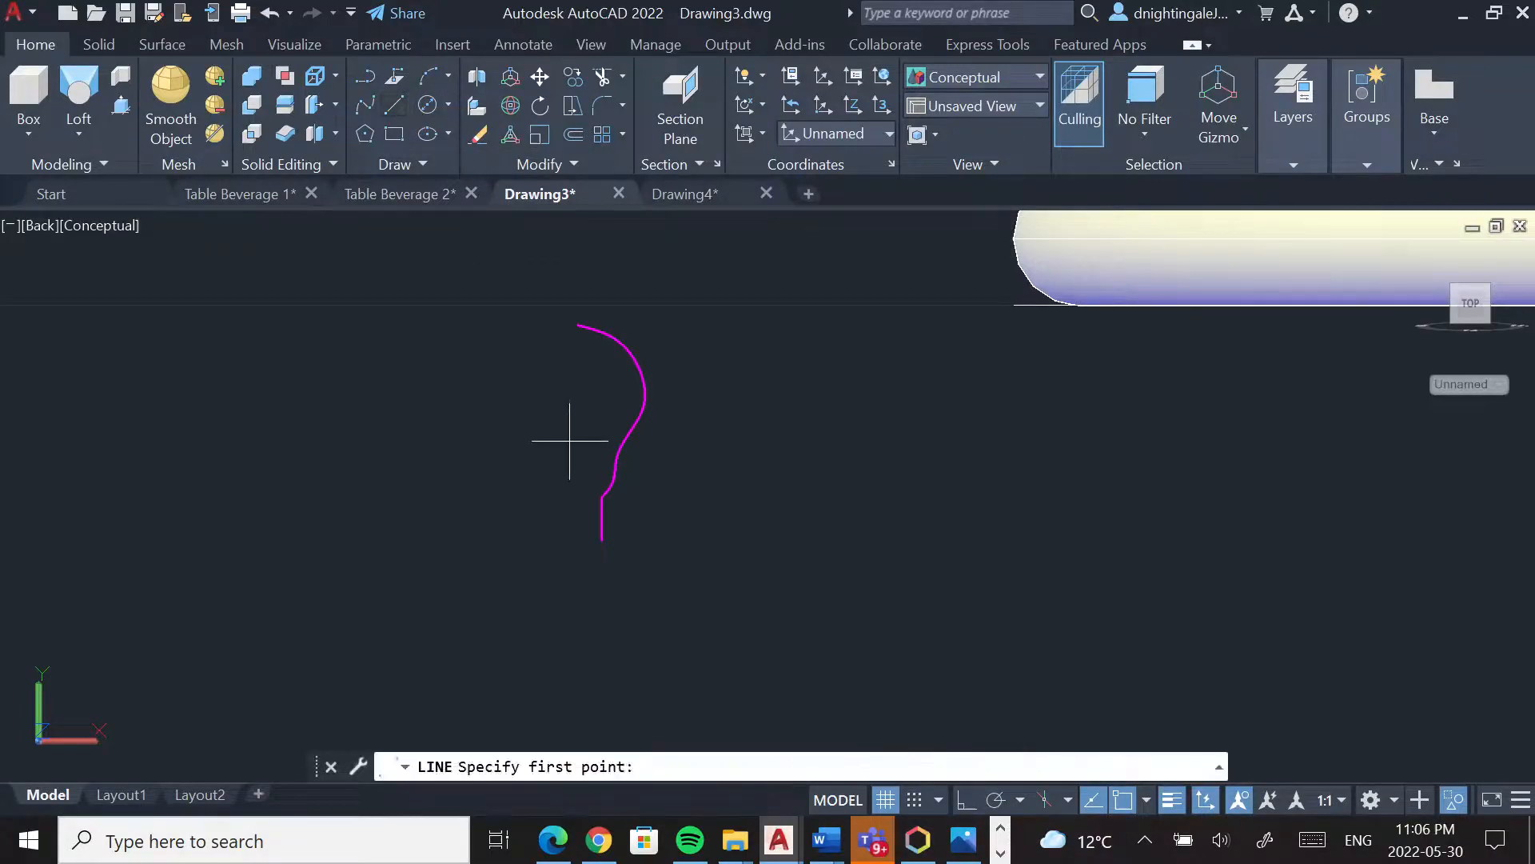
click(601, 540)
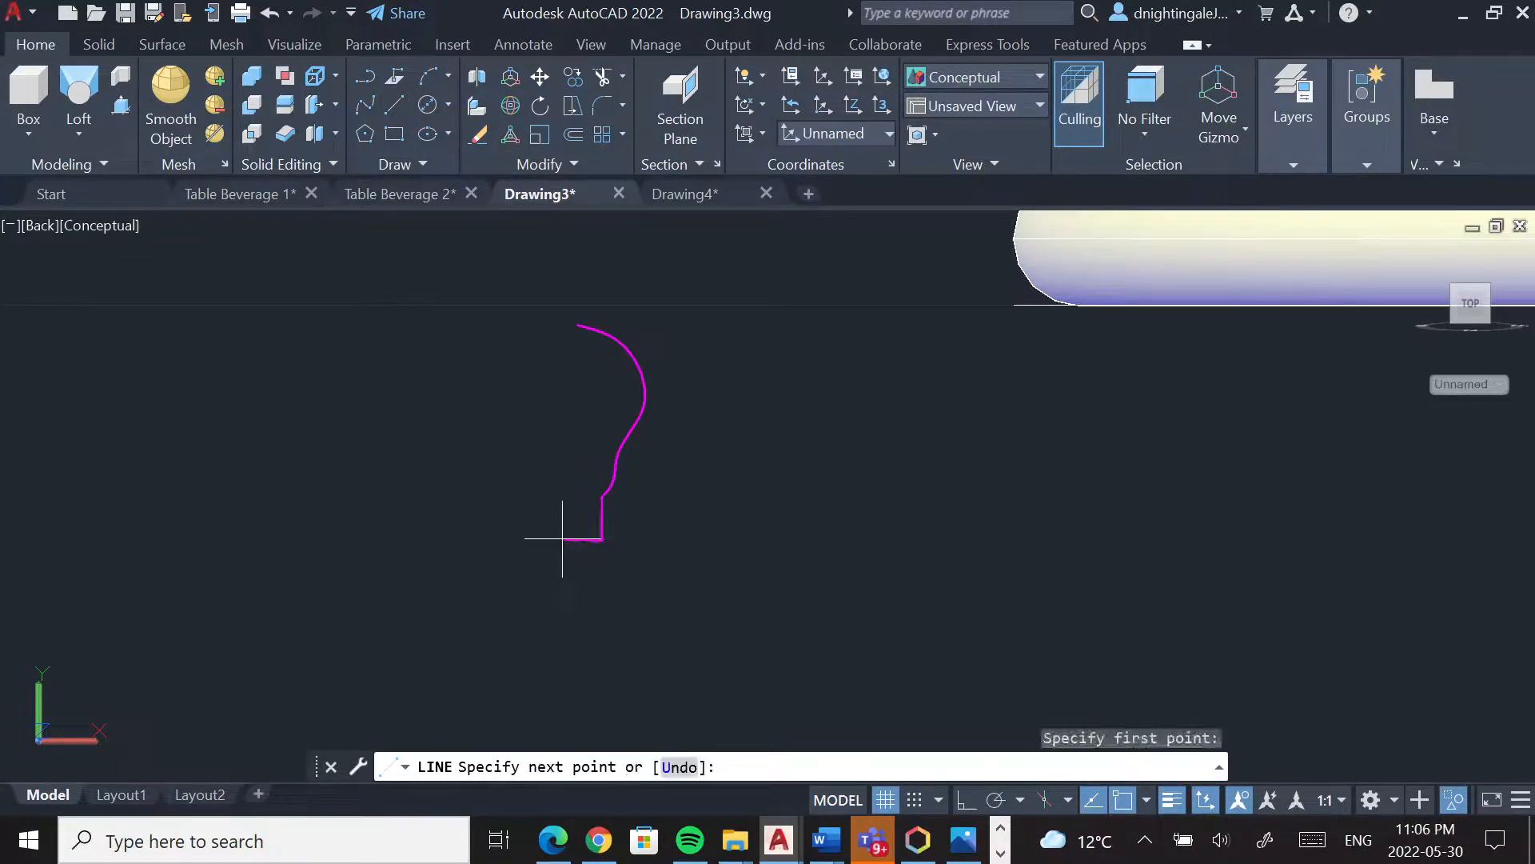
click(575, 540)
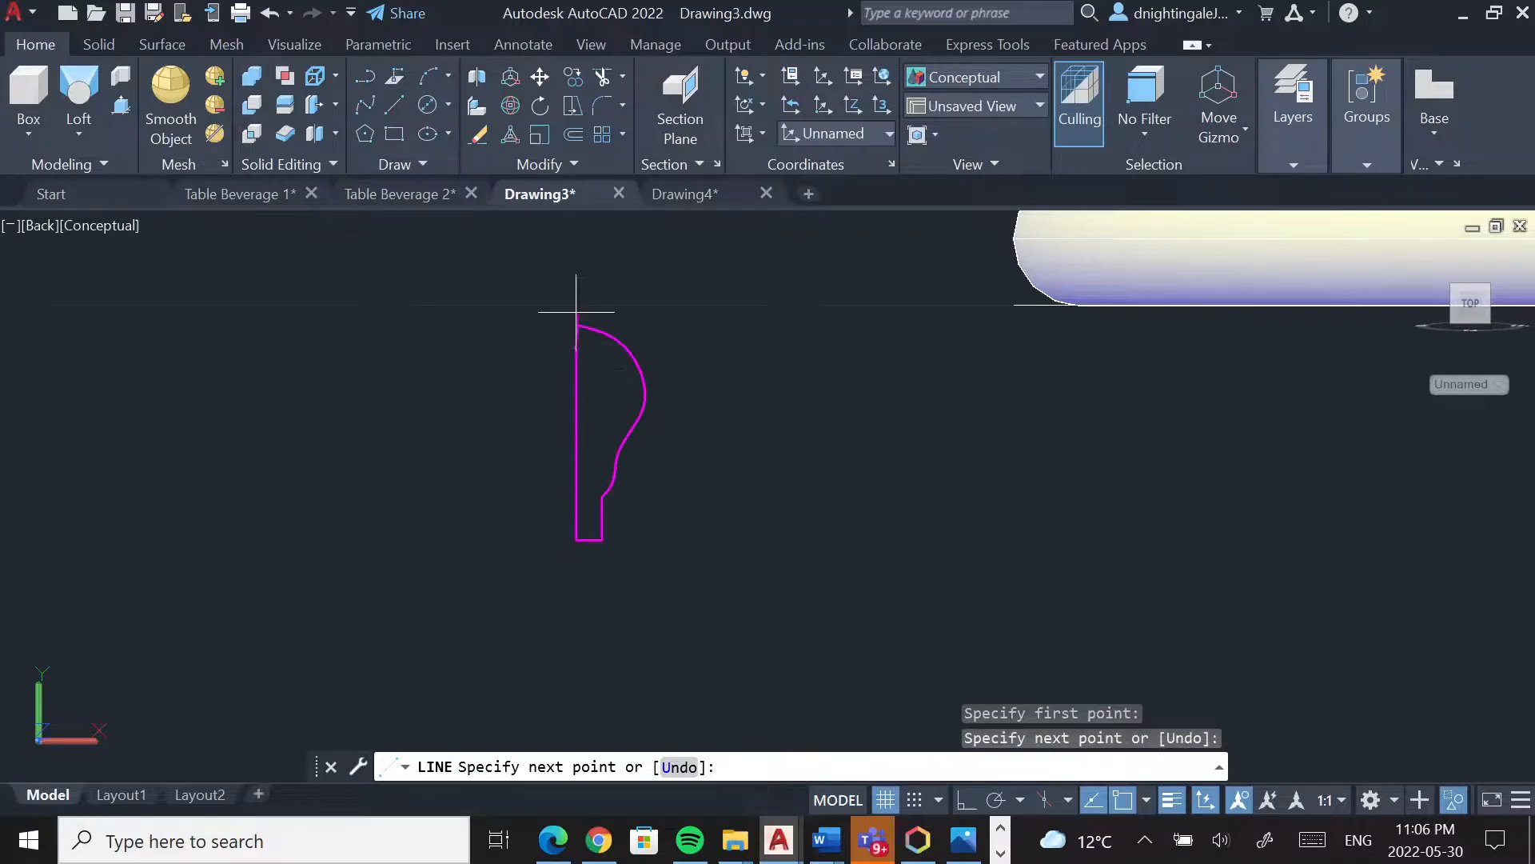
key(F8)
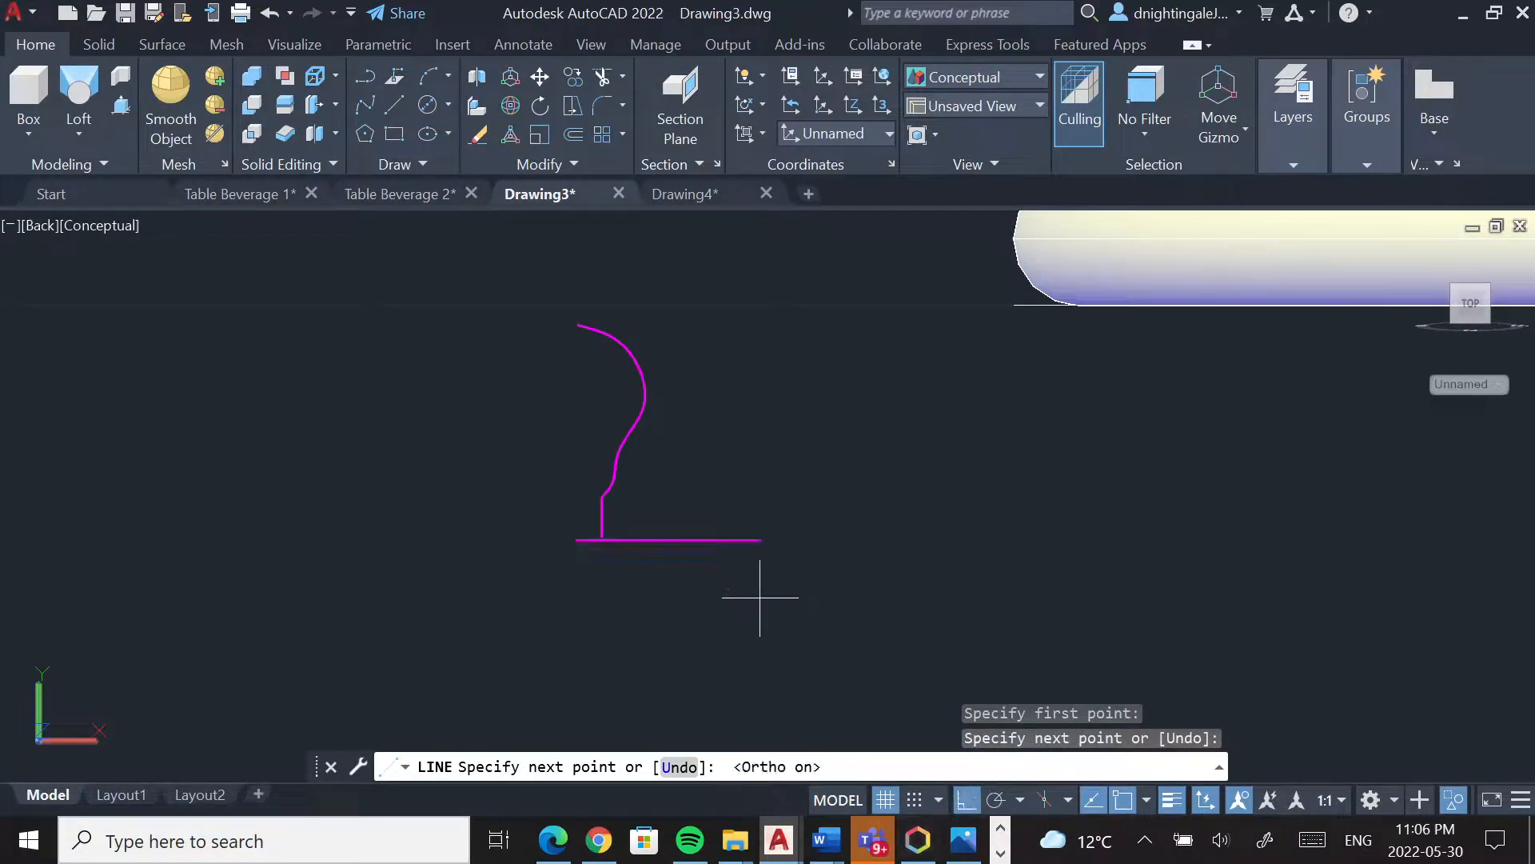
click(576, 256)
key(Return)
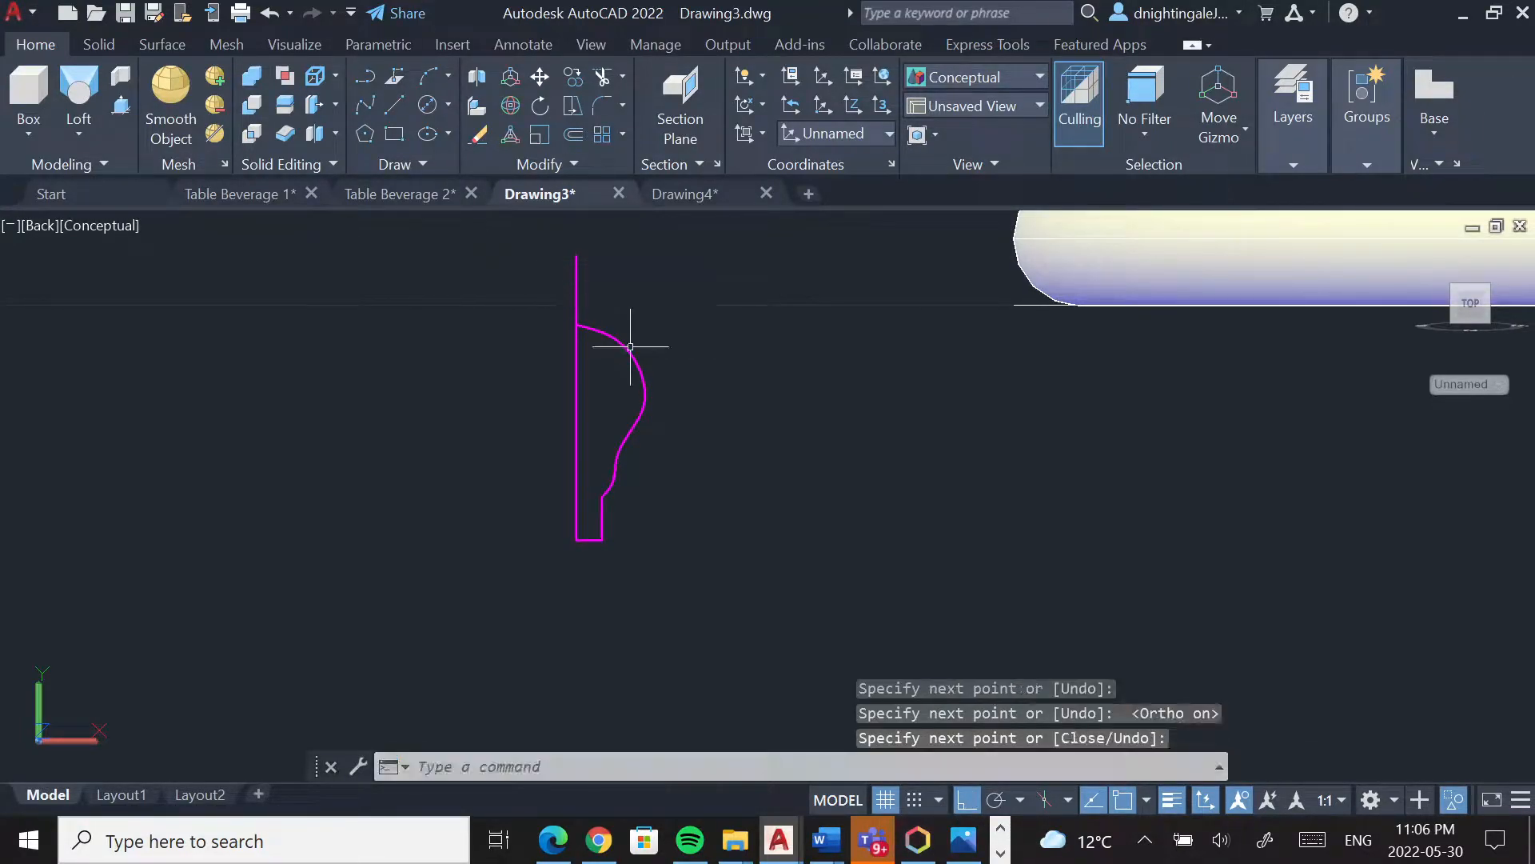
Extend the upper end of the bulb spline to the long vertical line
key(Return)
scroll(564, 346, up, 2)
middle_drag(563, 346, 583, 419)
scroll(589, 418, up, 4)
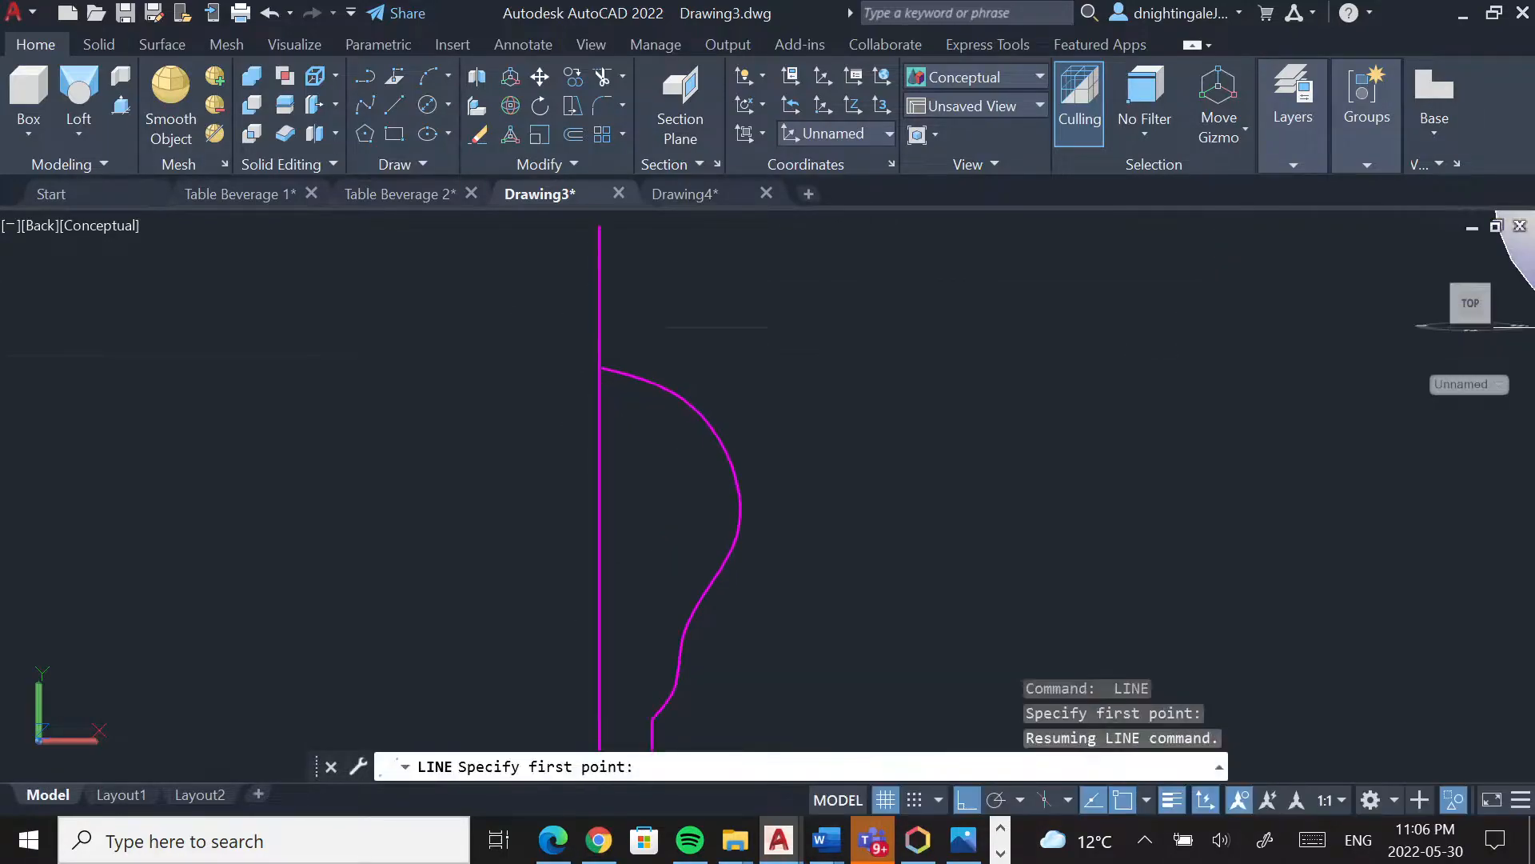
key(Escape)
key(Escape)
key(Escape)
scroll(598, 332, up, 5)
text(ex)
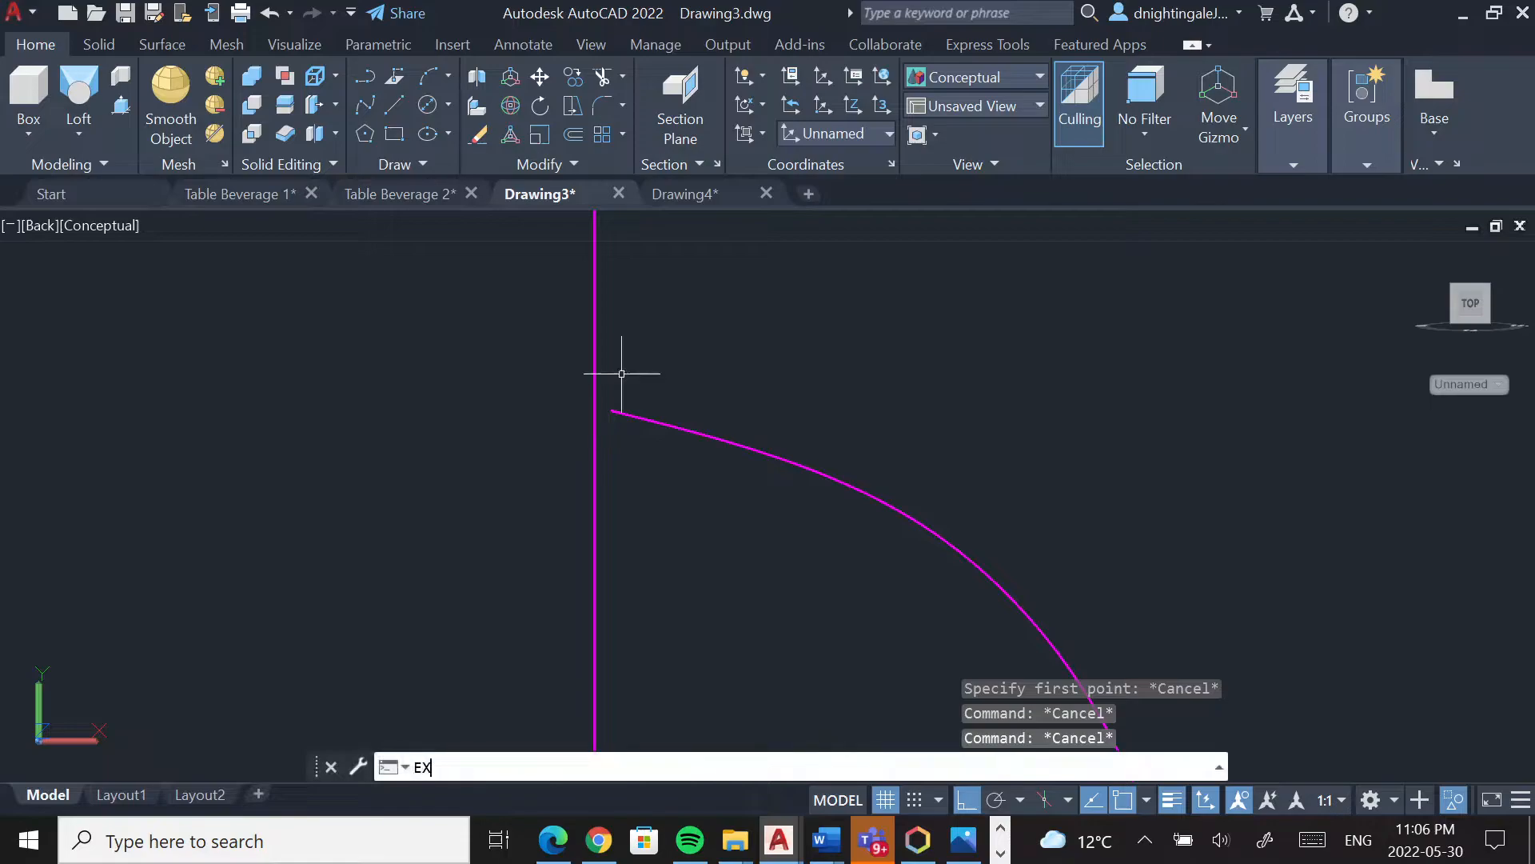
key(Return)
click(658, 416)
key(Escape)
scroll(614, 405, down, 3)
scroll(614, 405, down, 2)
key(Escape)
key(Escape)
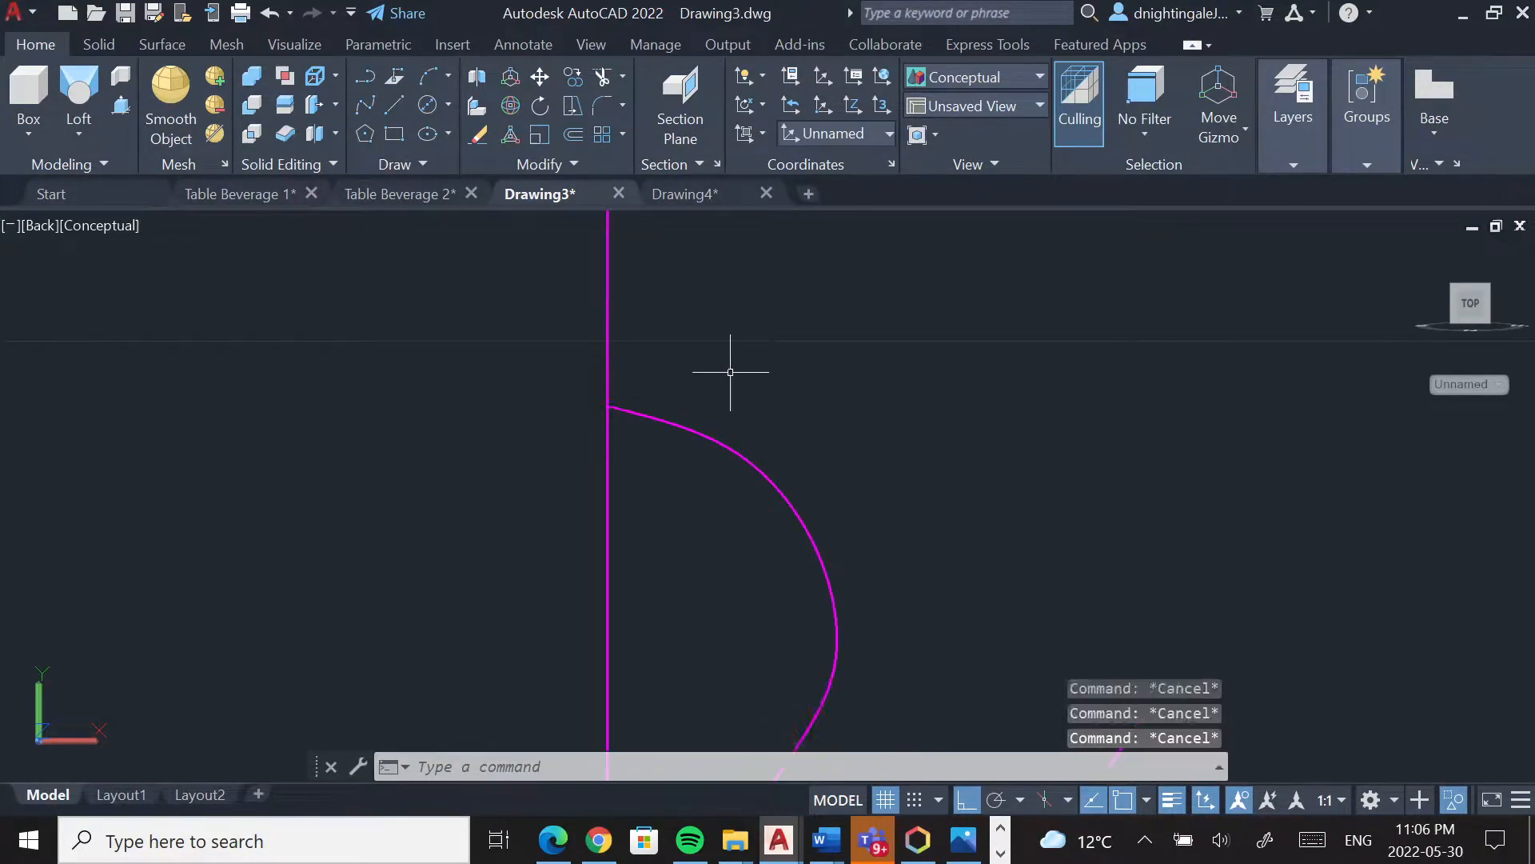
Trim off the part of the vertical line that sticks out above the bulb spline
text(tr)
key(Return)
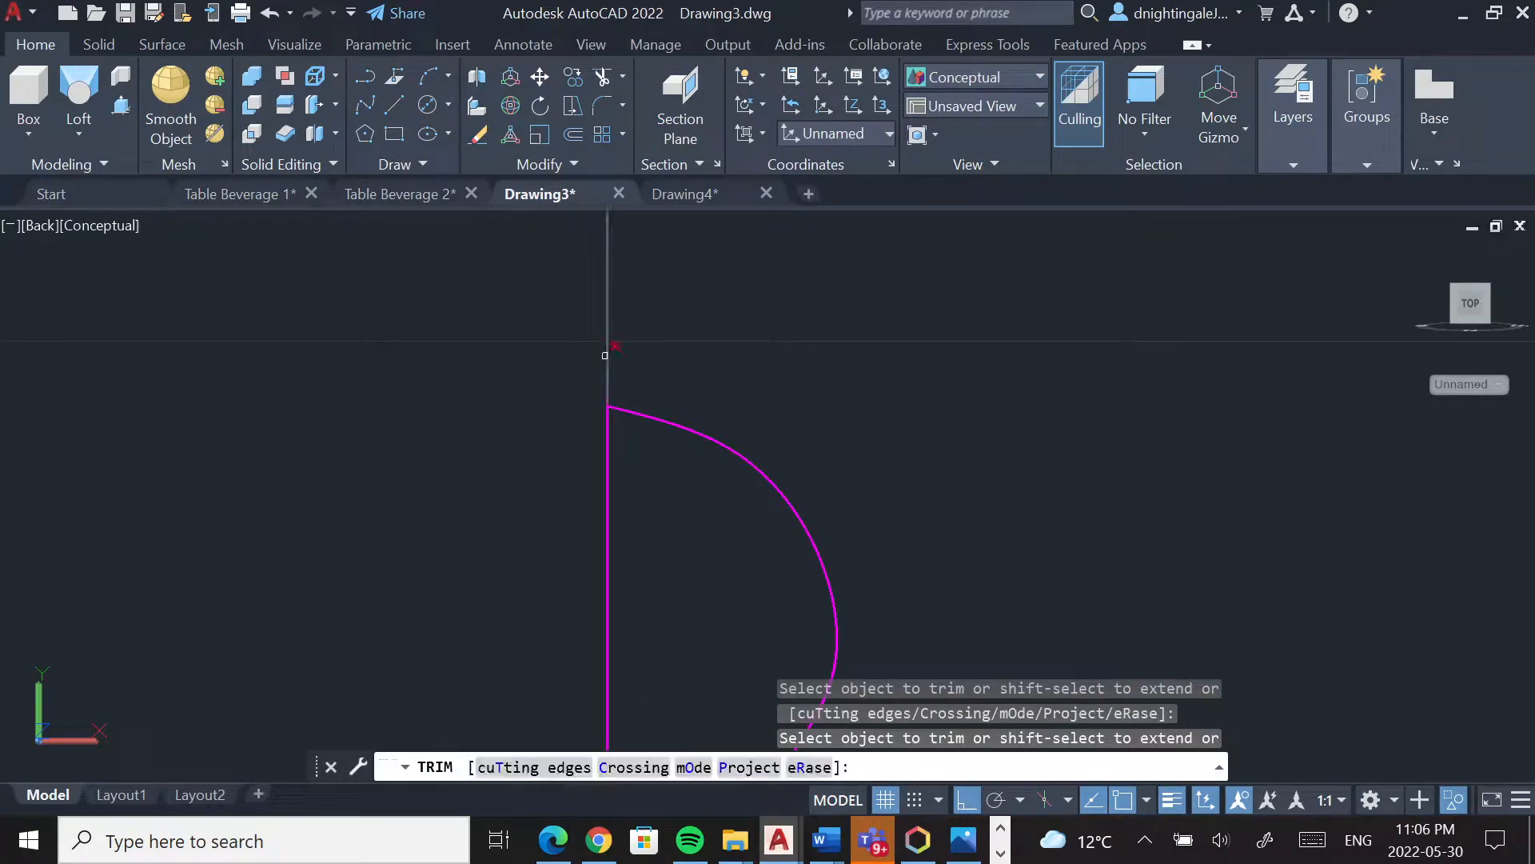
click(605, 355)
scroll(605, 355, down, 4)
scroll(626, 565, up, 2)
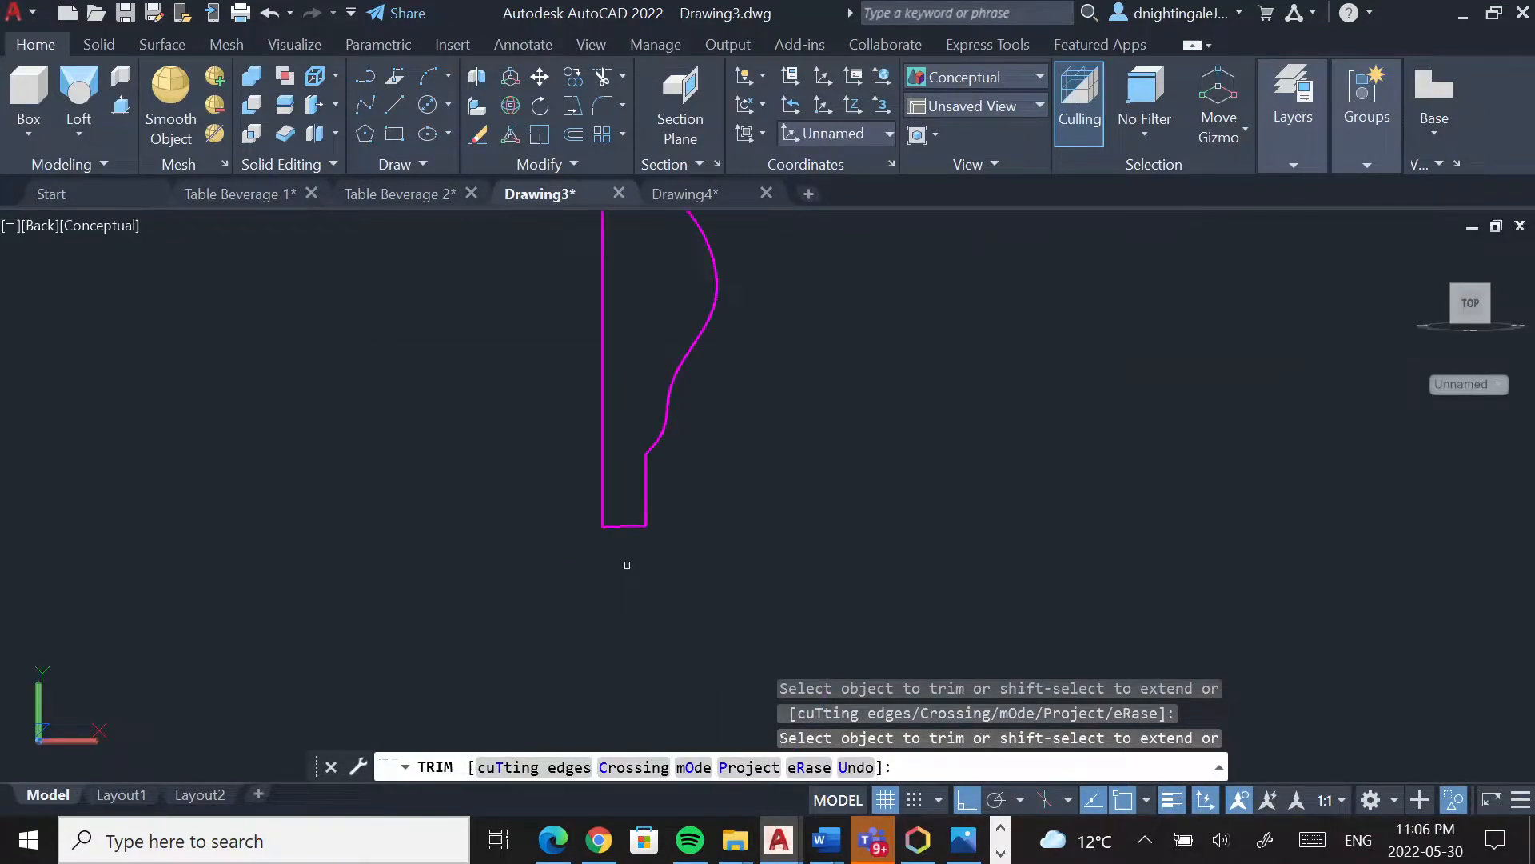
scroll(627, 565, down, 2)
key(Escape)
key(Escape)
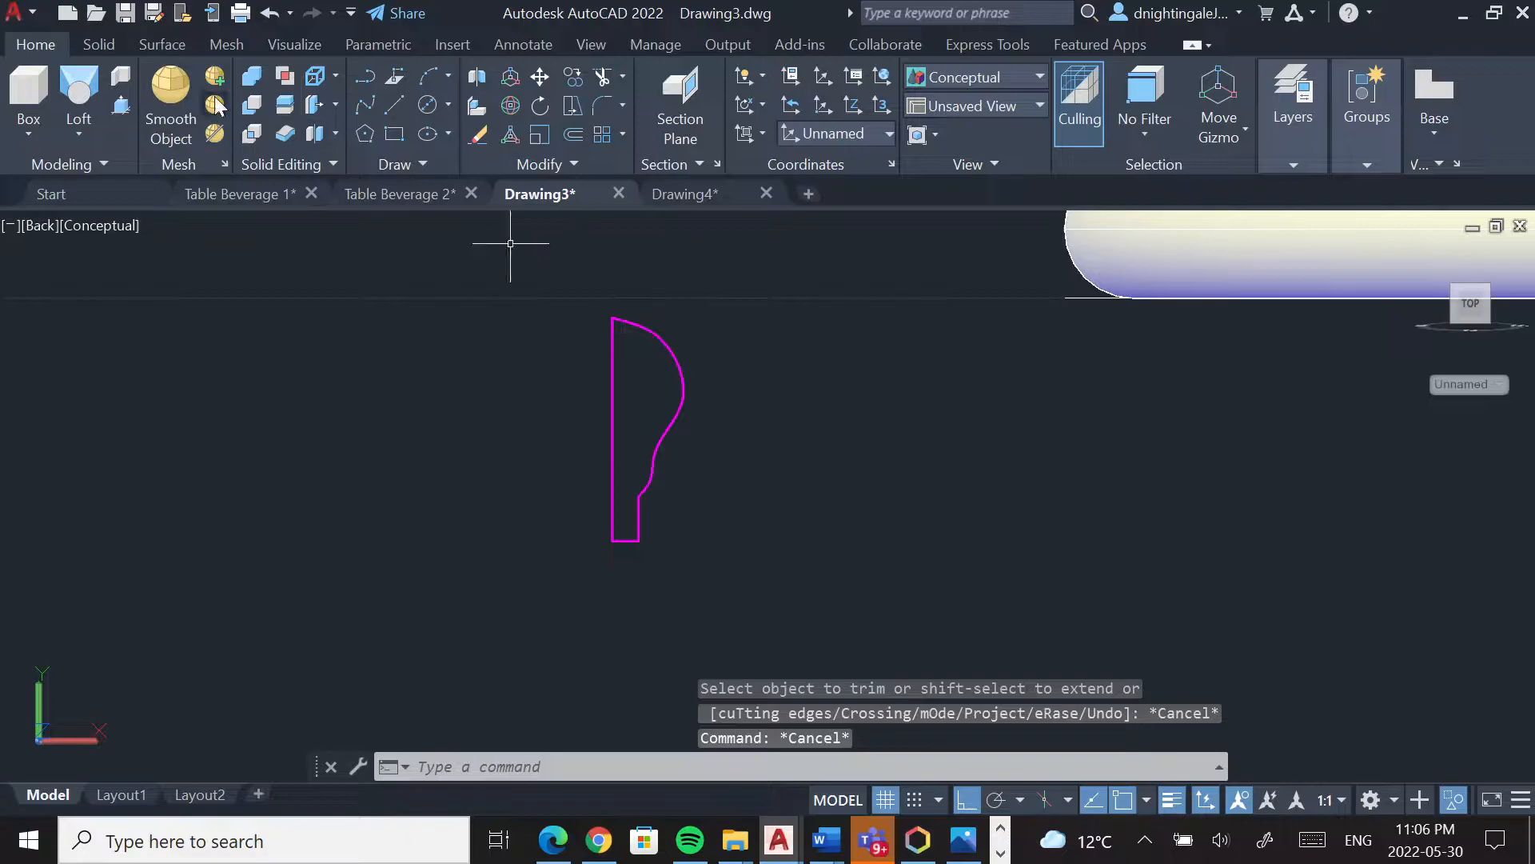
click(83, 126)
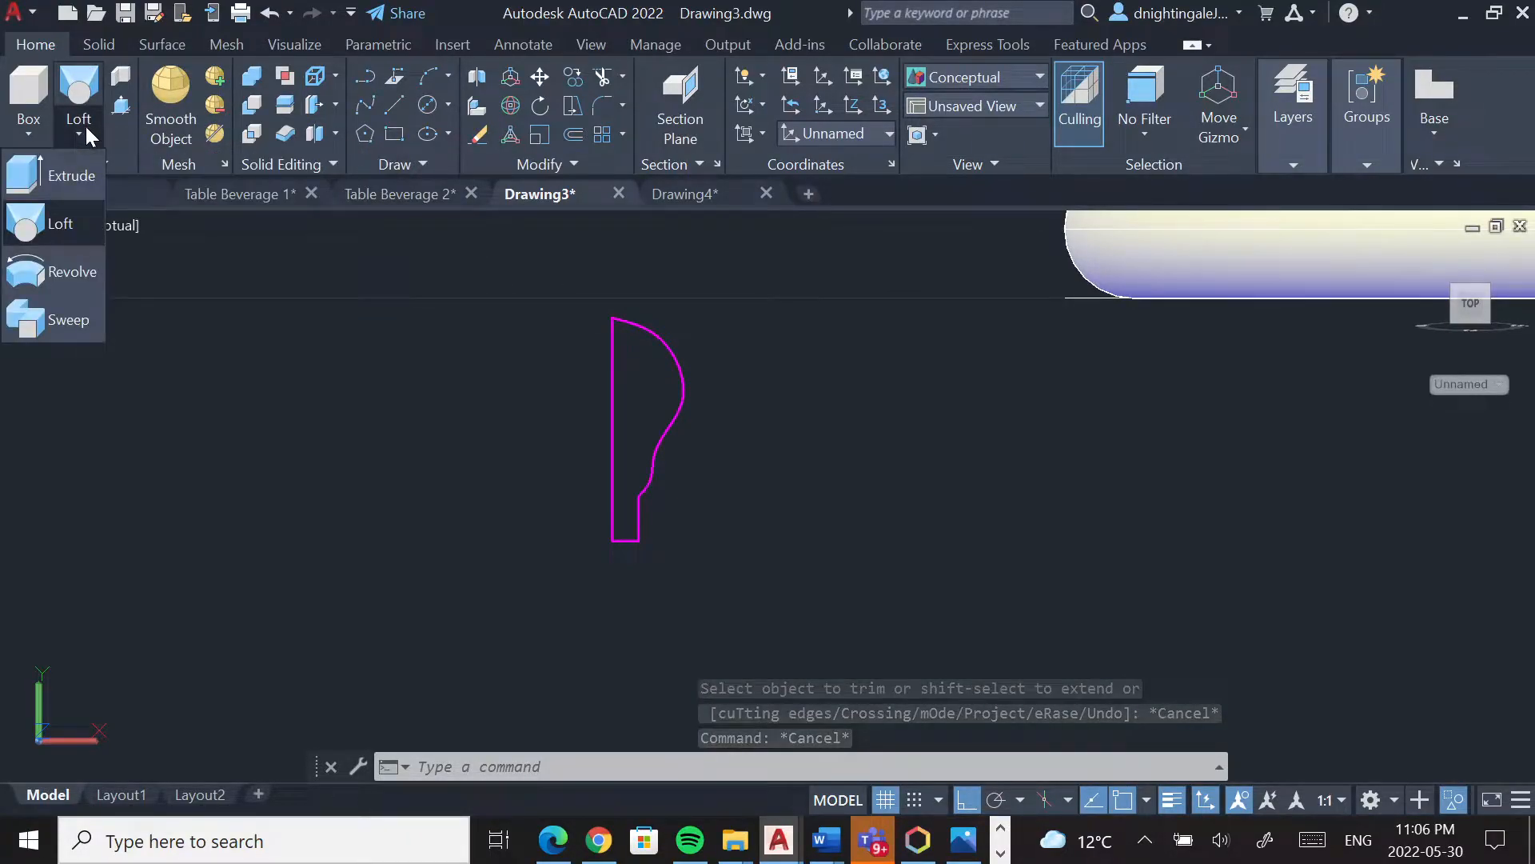
click(66, 252)
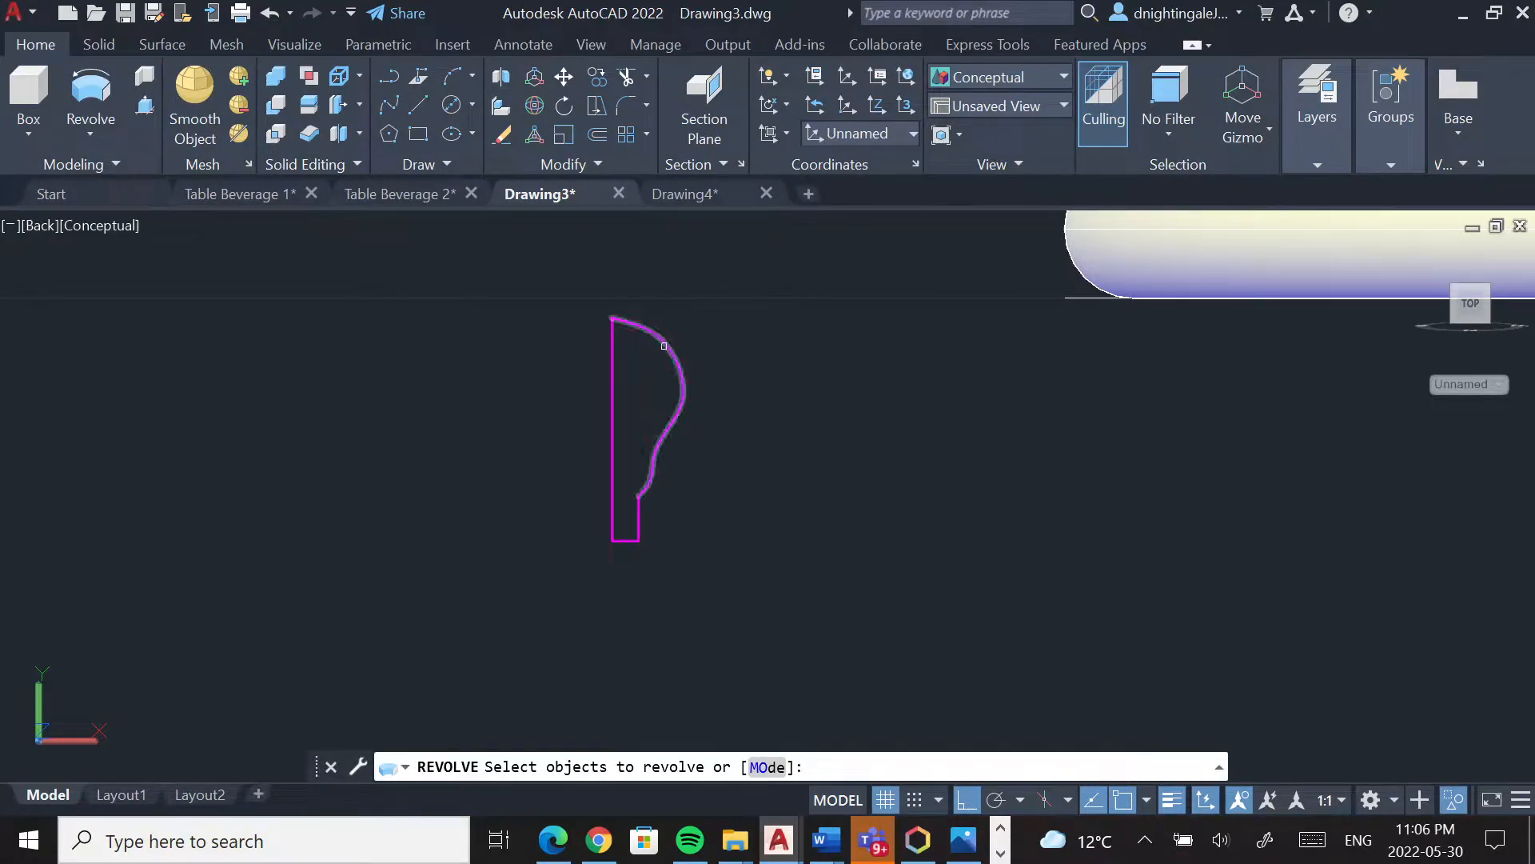
key(Escape)
key(Escape)
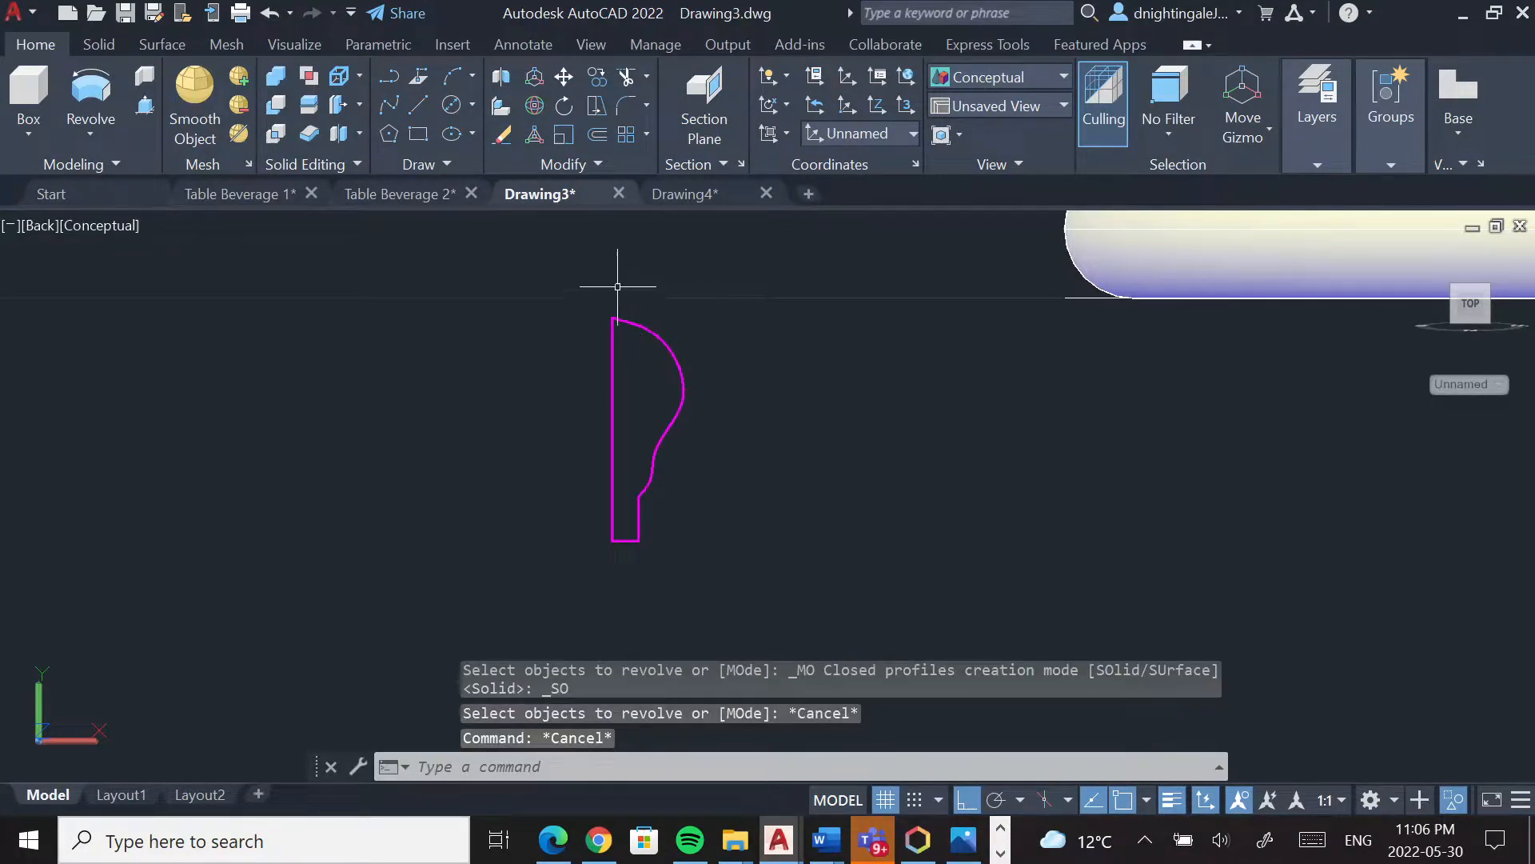
Join the bulb spline, the threaded base line and the bottom line into one object
click(666, 573)
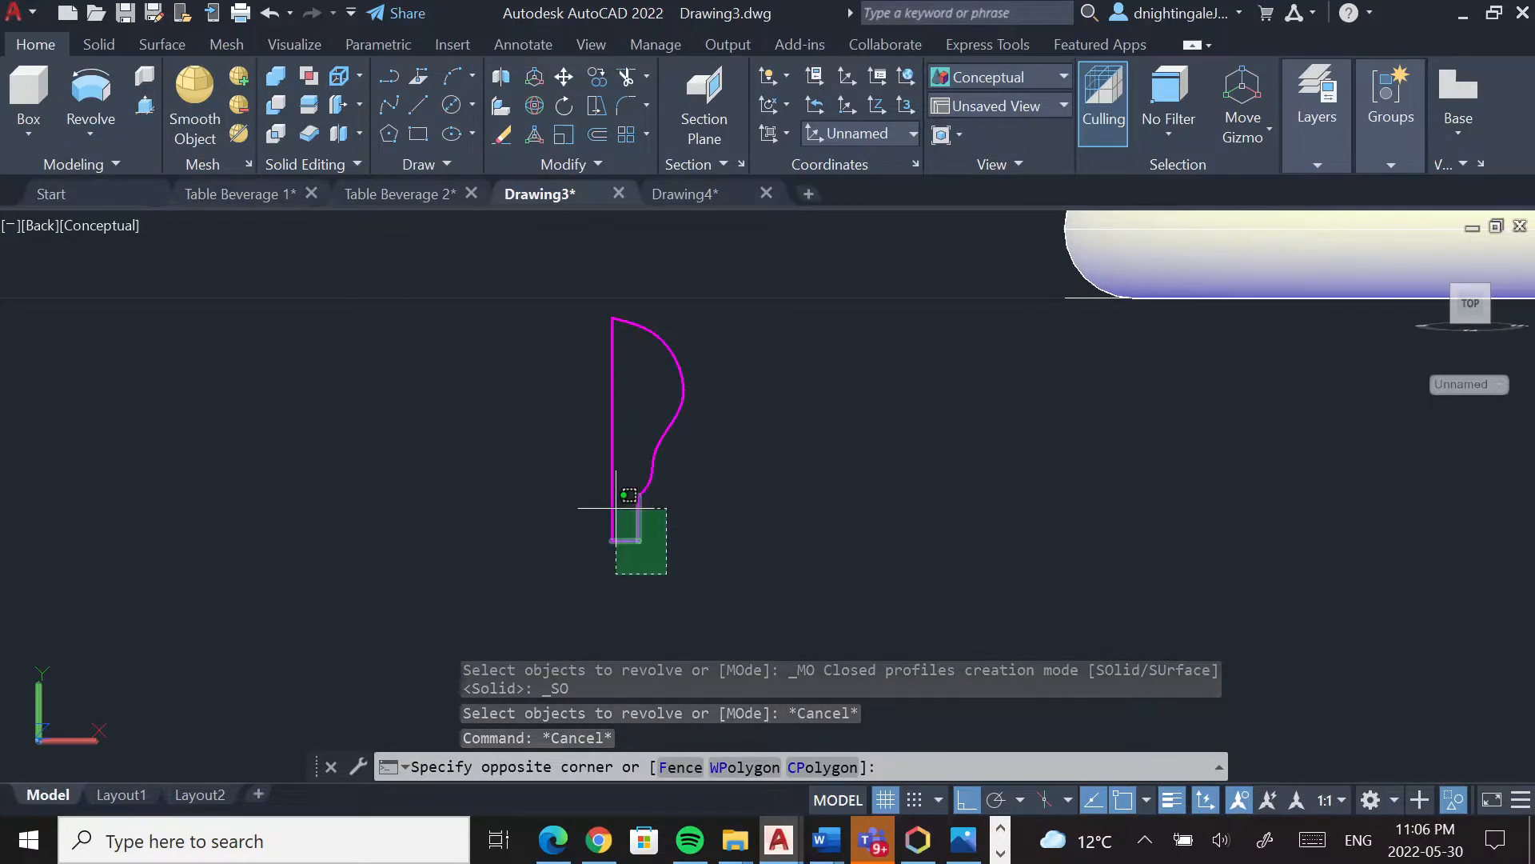
click(630, 305)
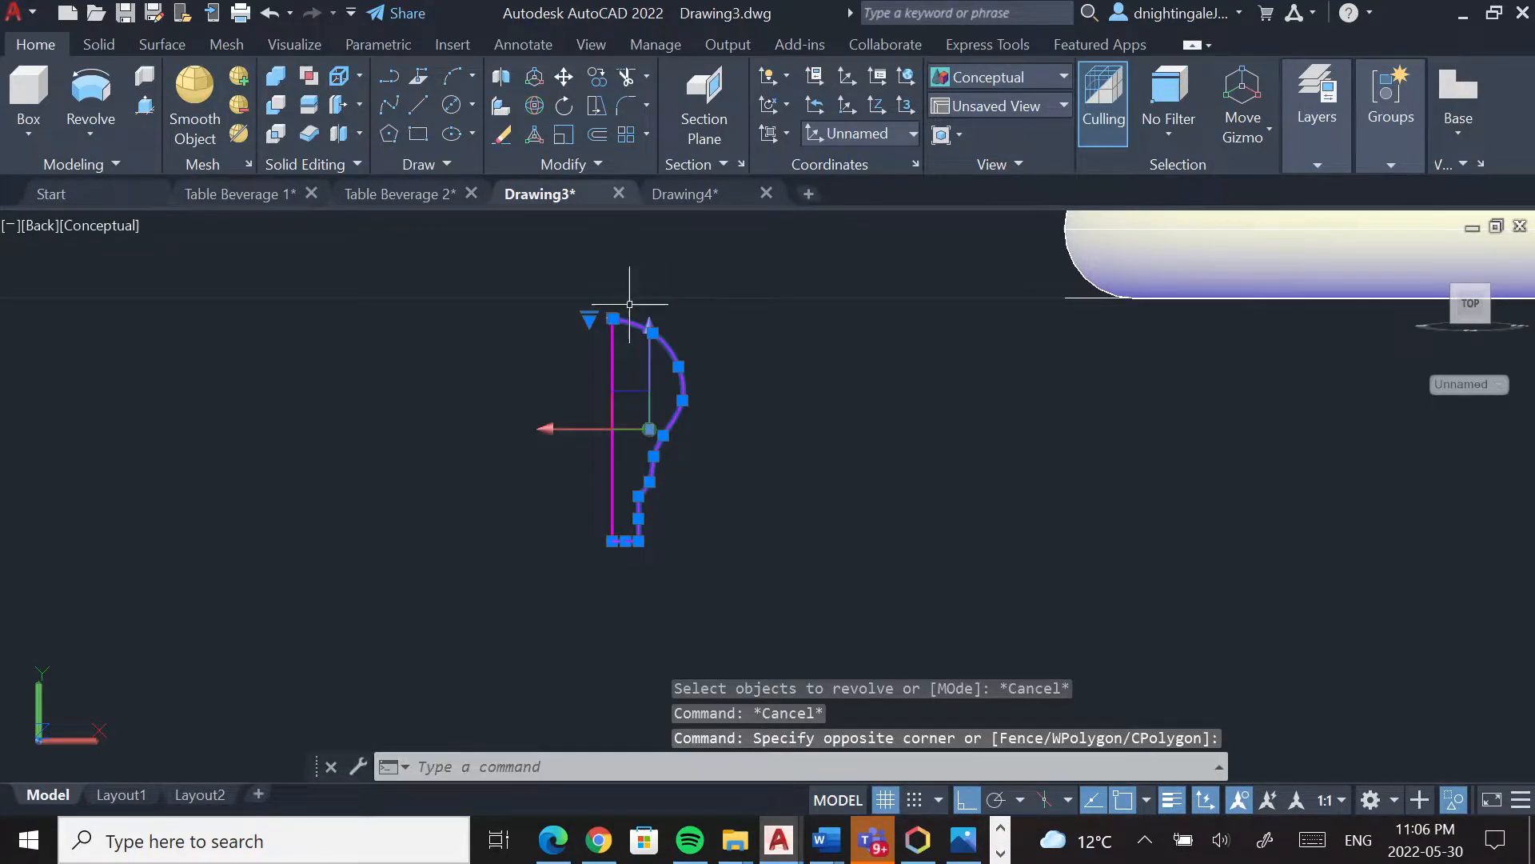
text(j)
key(Return)
Try to revolve the joined bulb profile as a solid about the vertical line, from its upper to its lower end
click(93, 108)
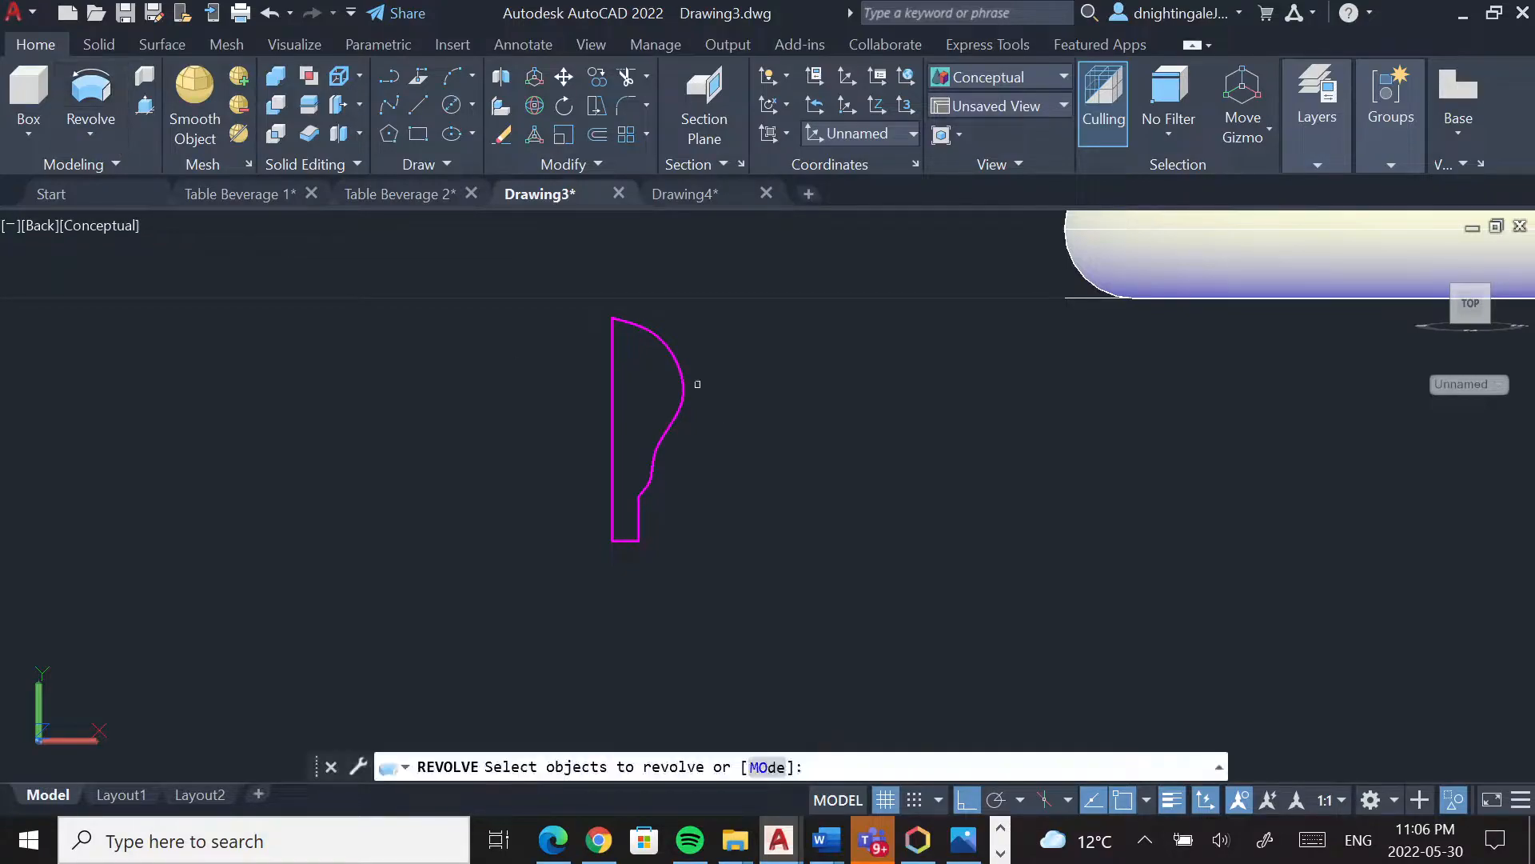
click(683, 381)
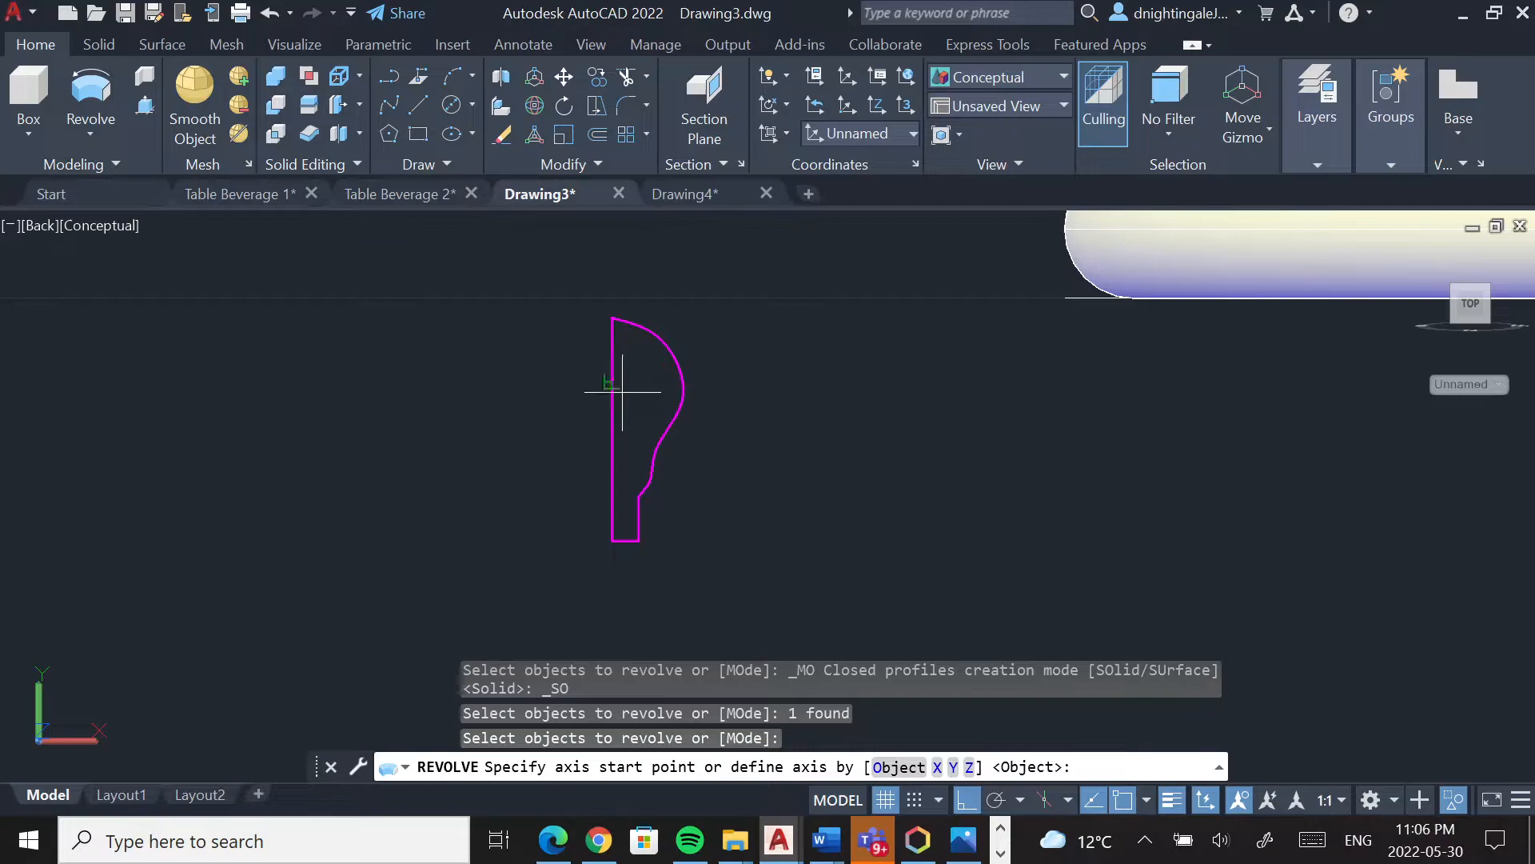
click(612, 318)
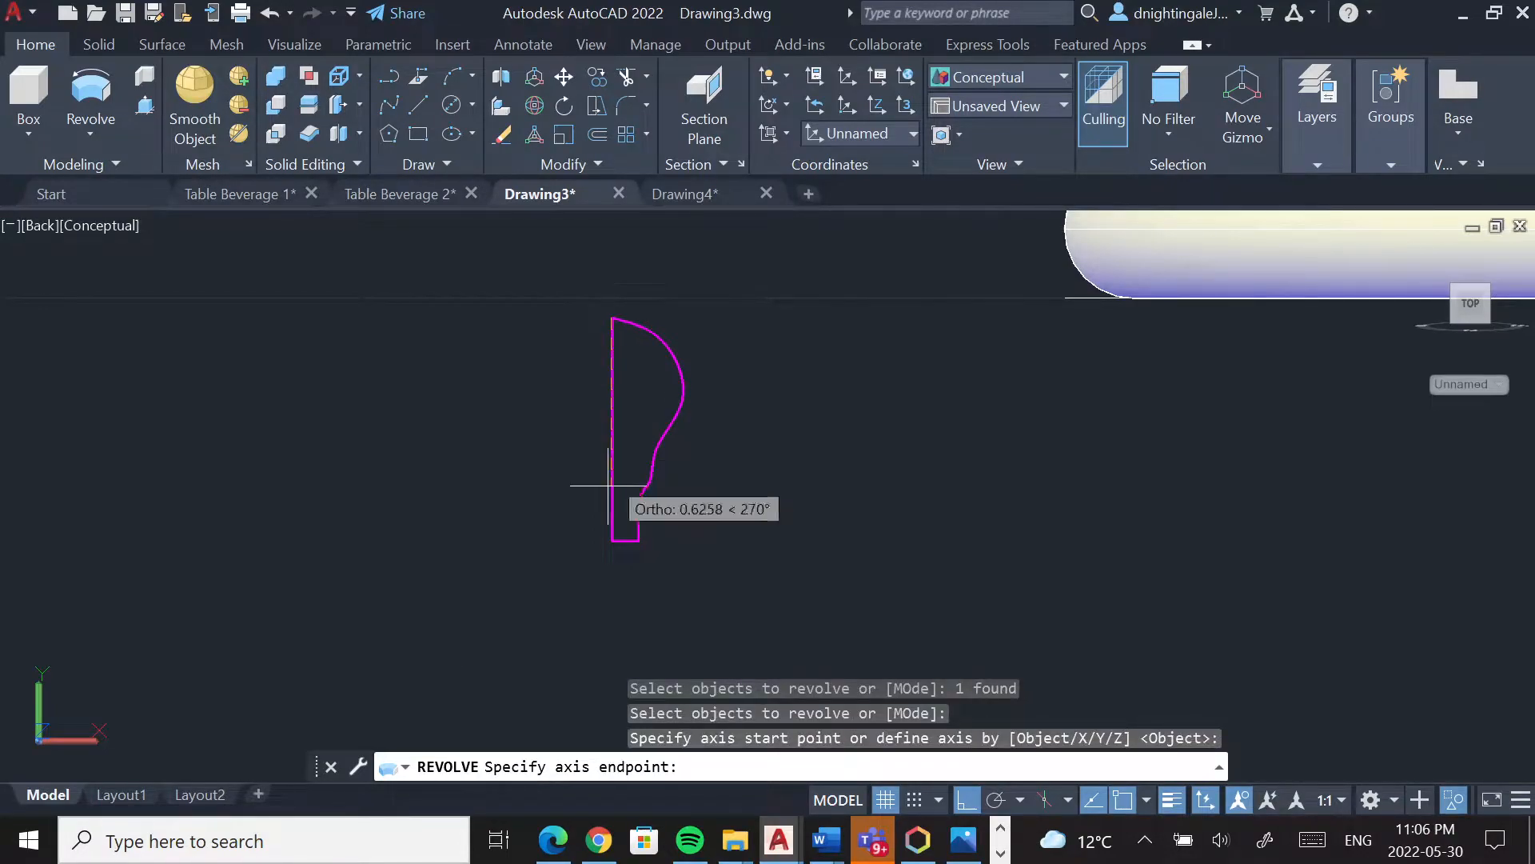
click(611, 541)
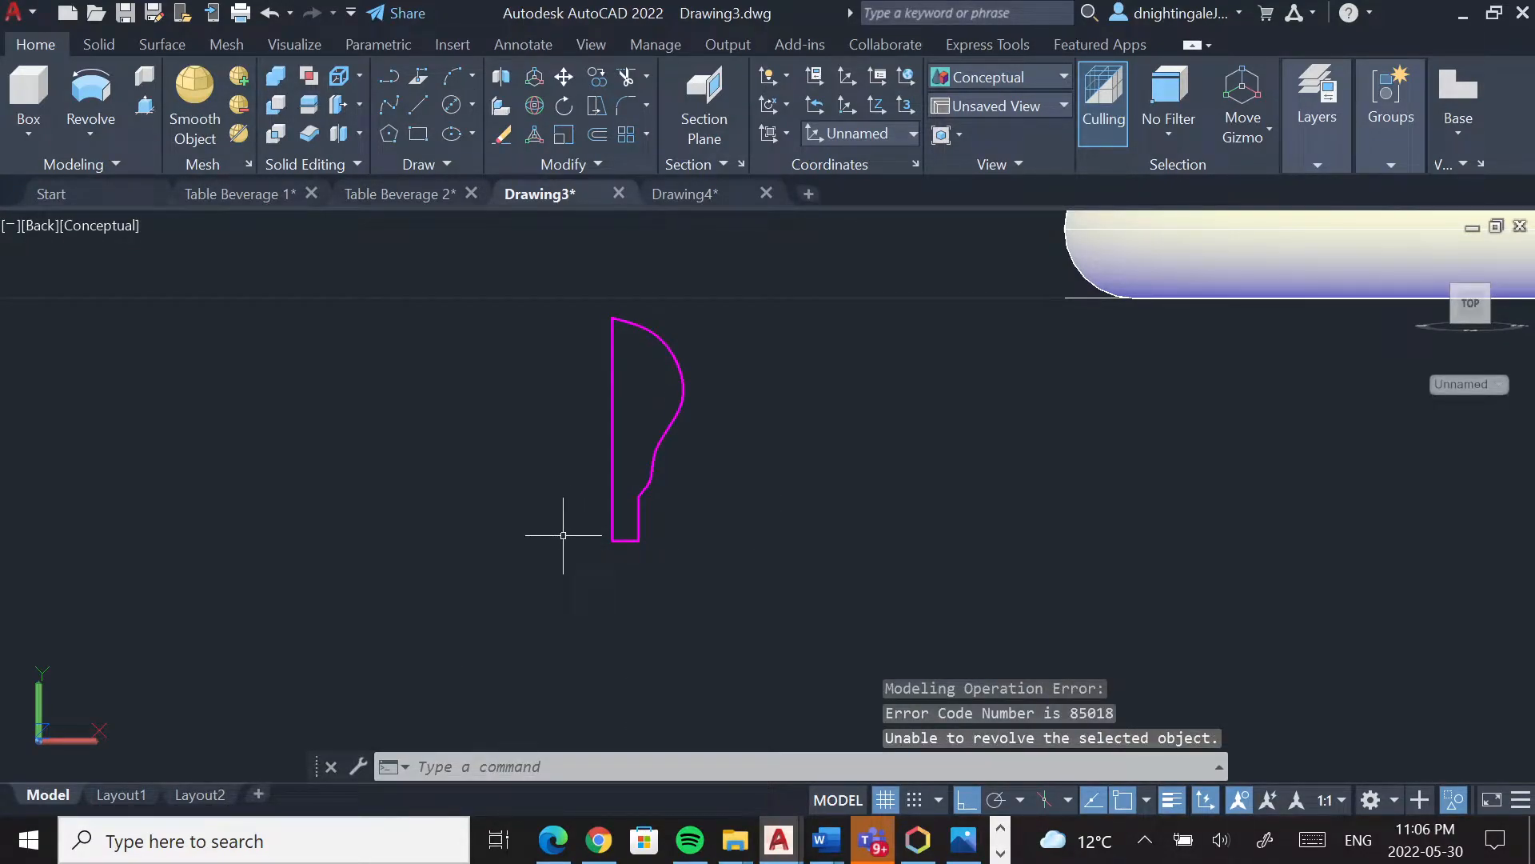
key(Escape)
key(Escape)
Orbit to an angled view of the profile and try to trim away the long slanted bottom line
scroll(629, 531, up, 5)
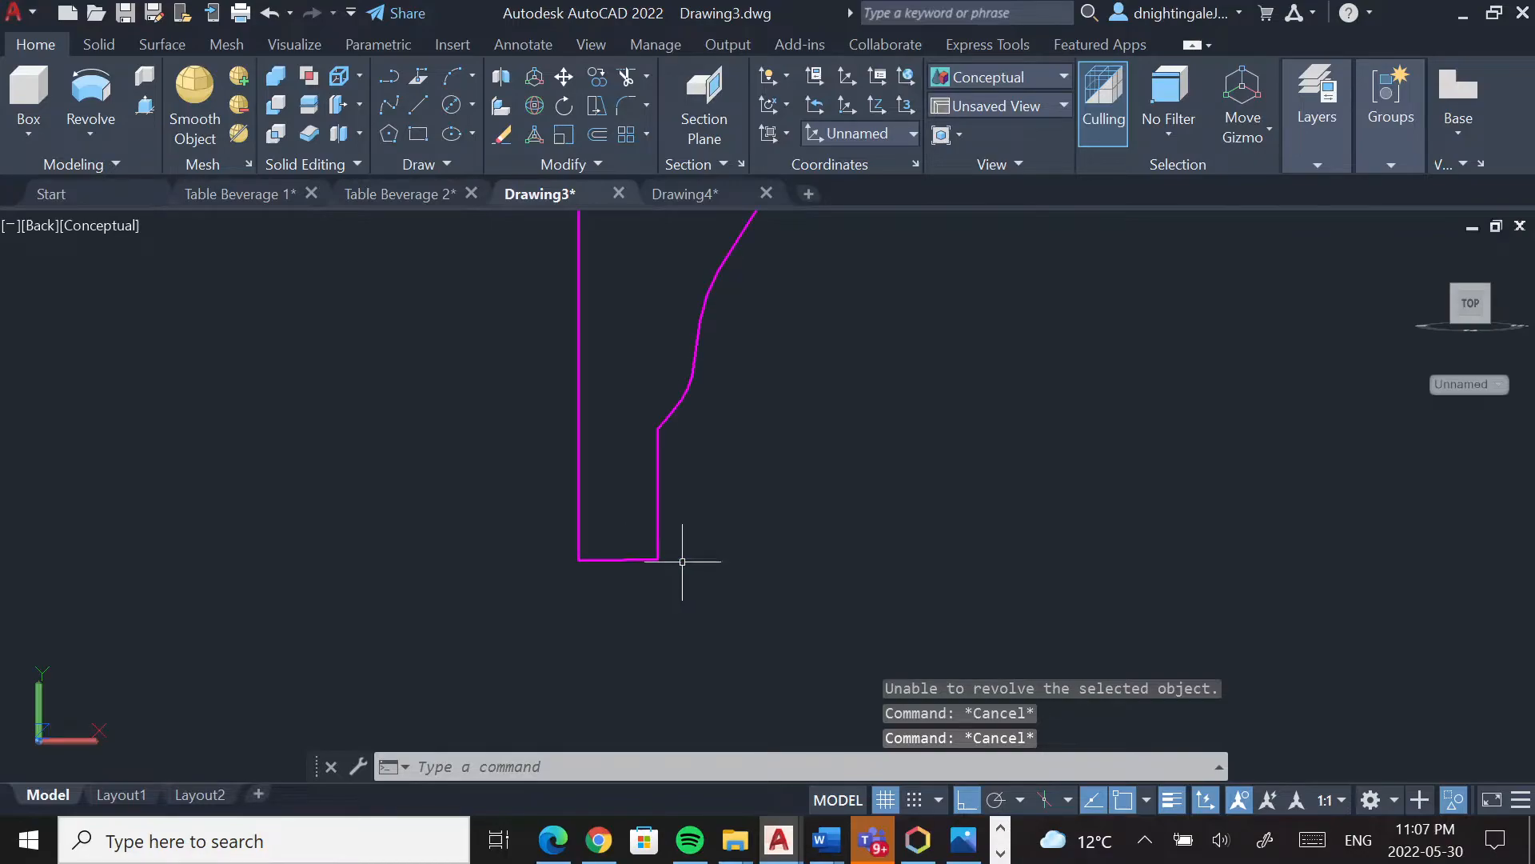
shift+middle_drag(698, 536, 730, 535)
key(Escape)
key(Escape)
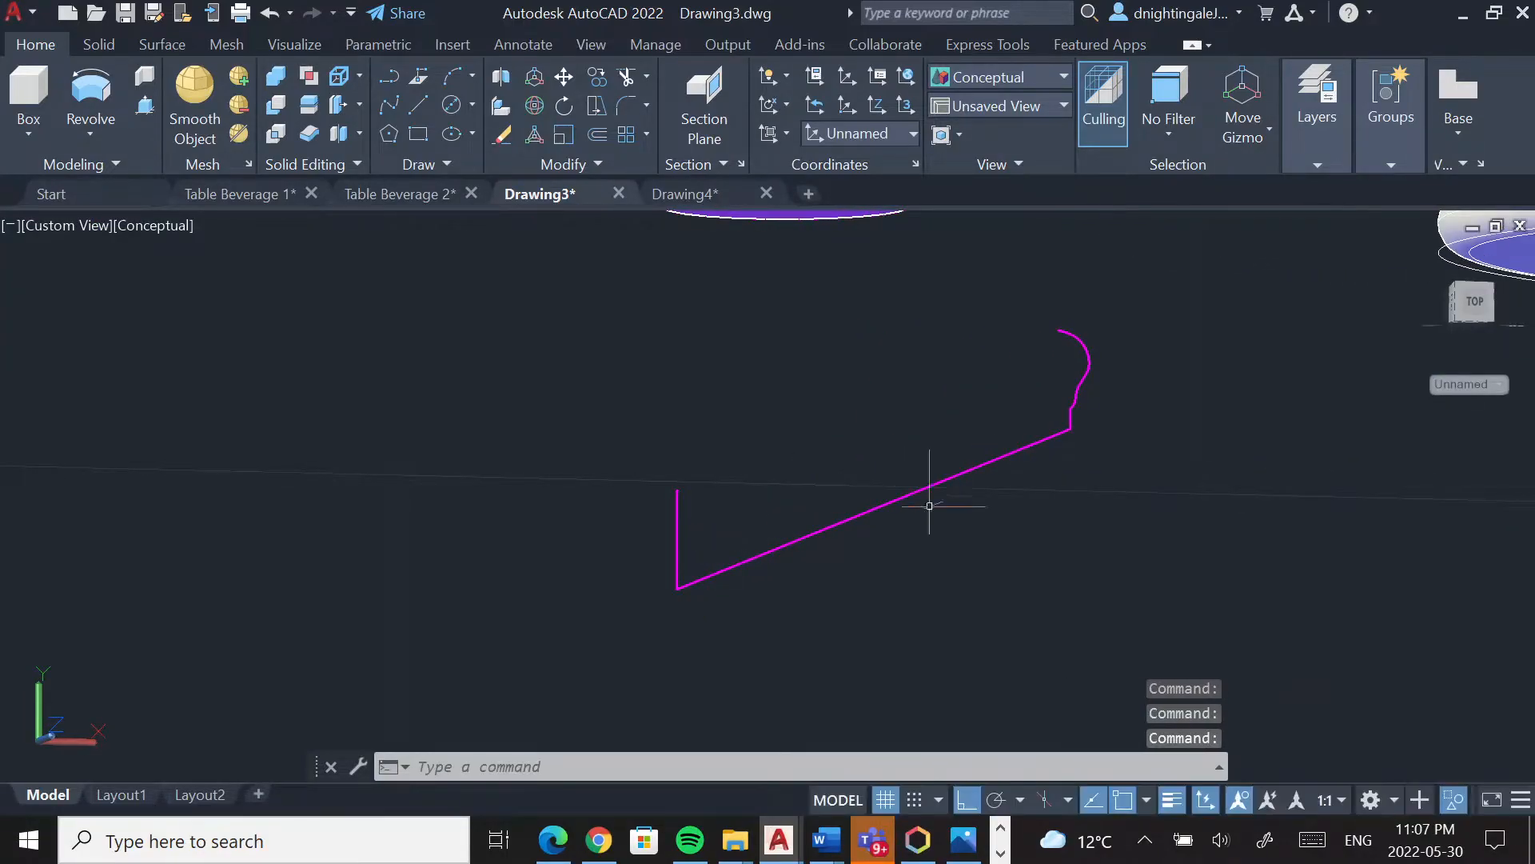
click(916, 490)
key(Escape)
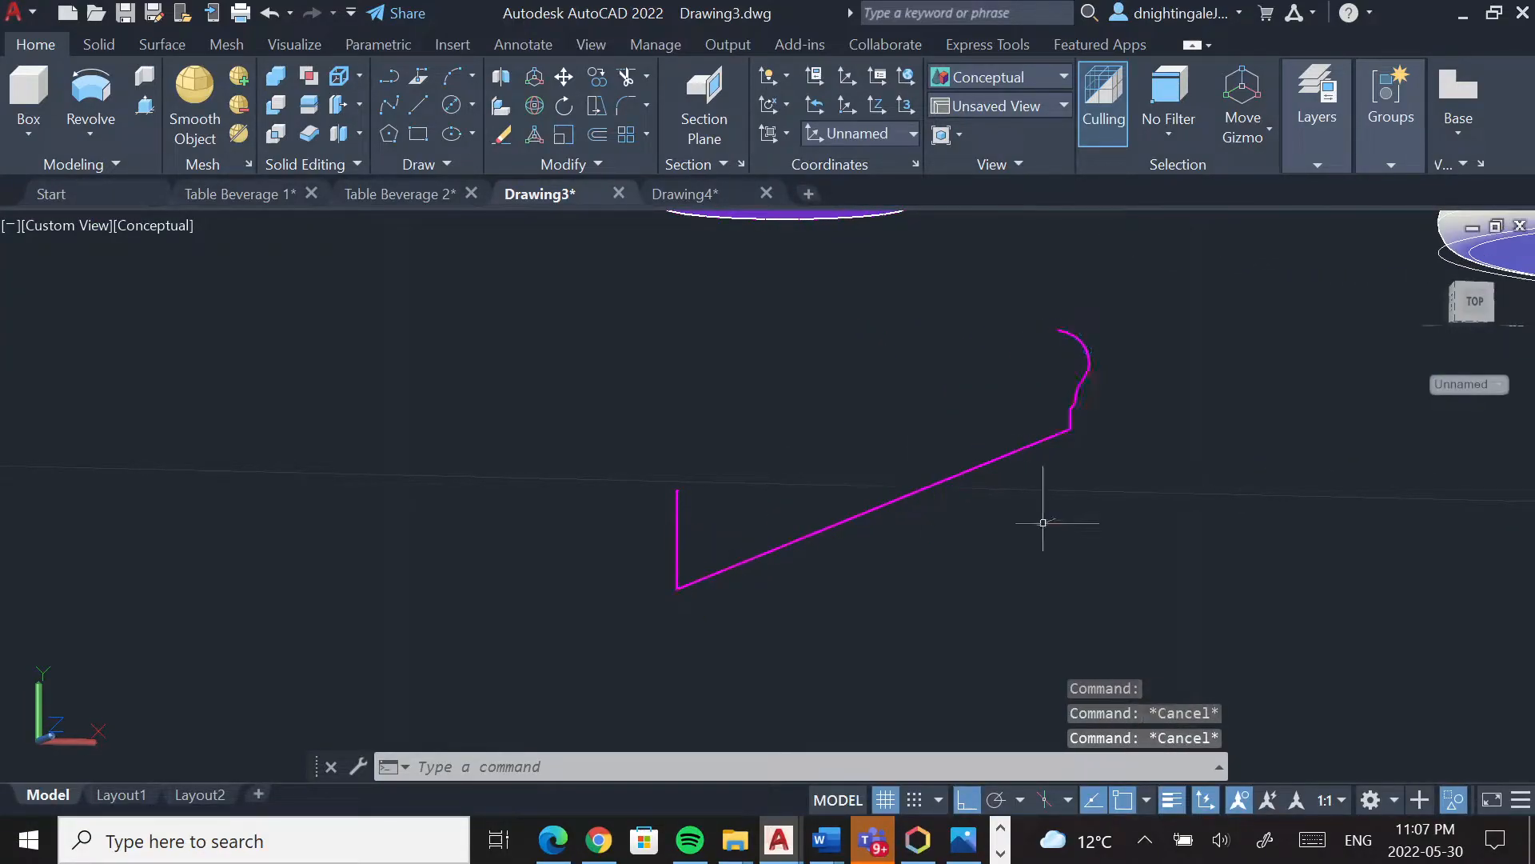
text(tr)
key(Return)
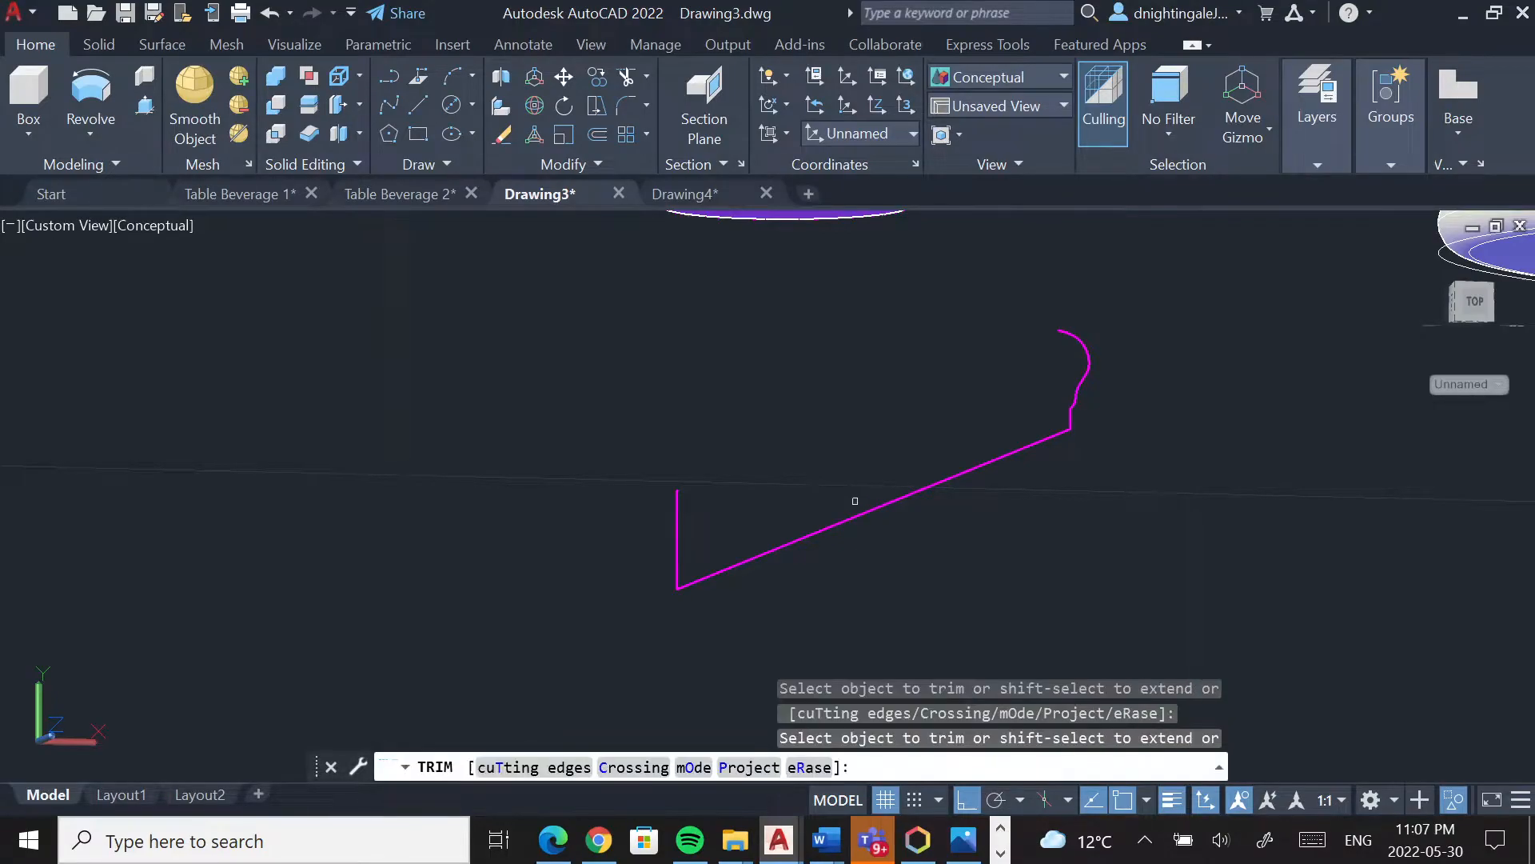
click(860, 512)
key(Escape)
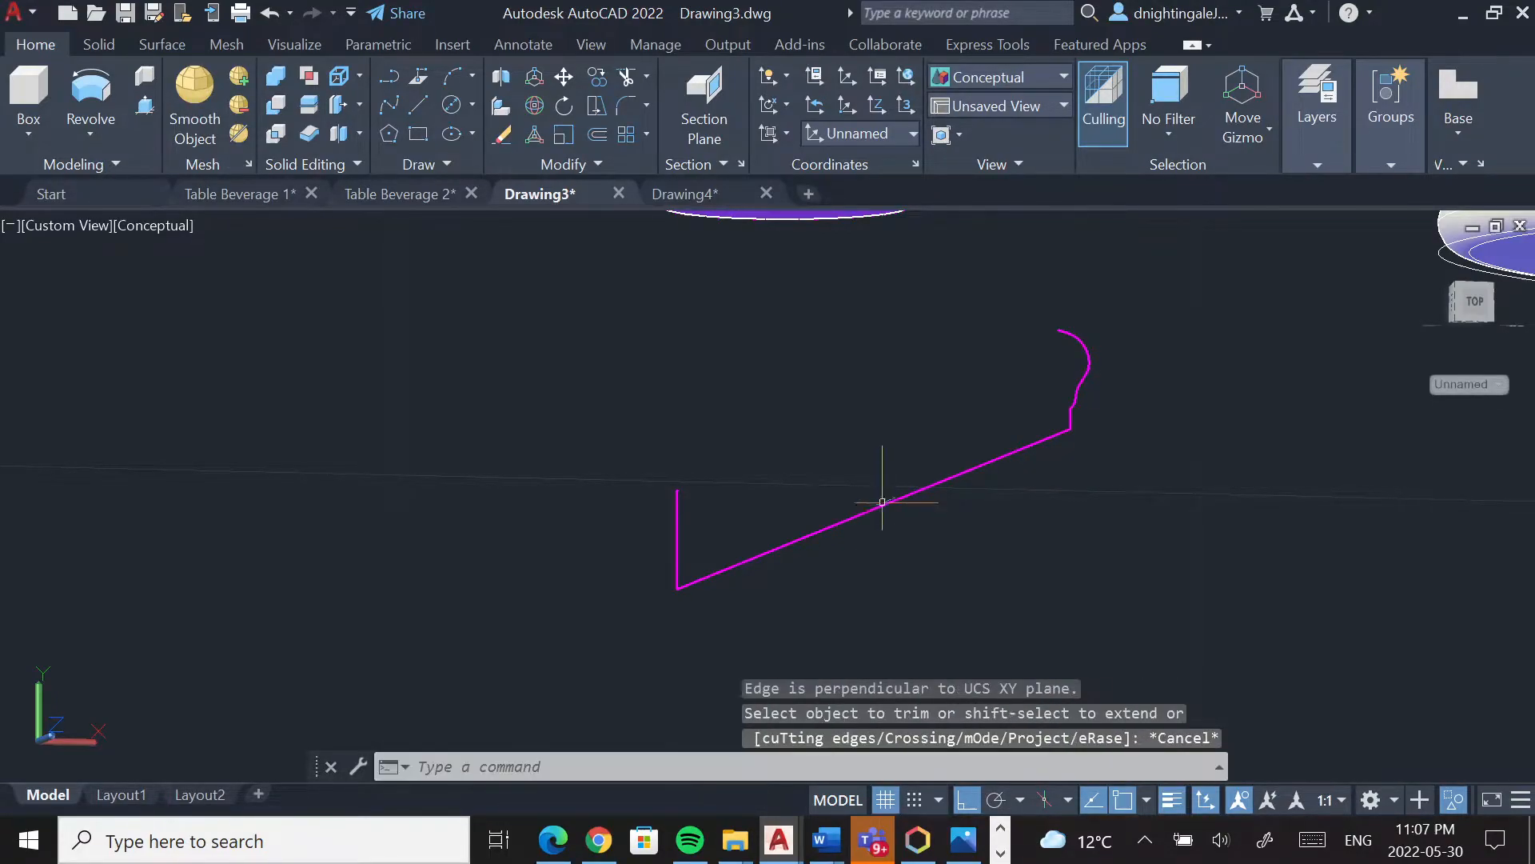
Explode the joined bulb profile and erase its long slanted bottom line
click(883, 502)
text(x)
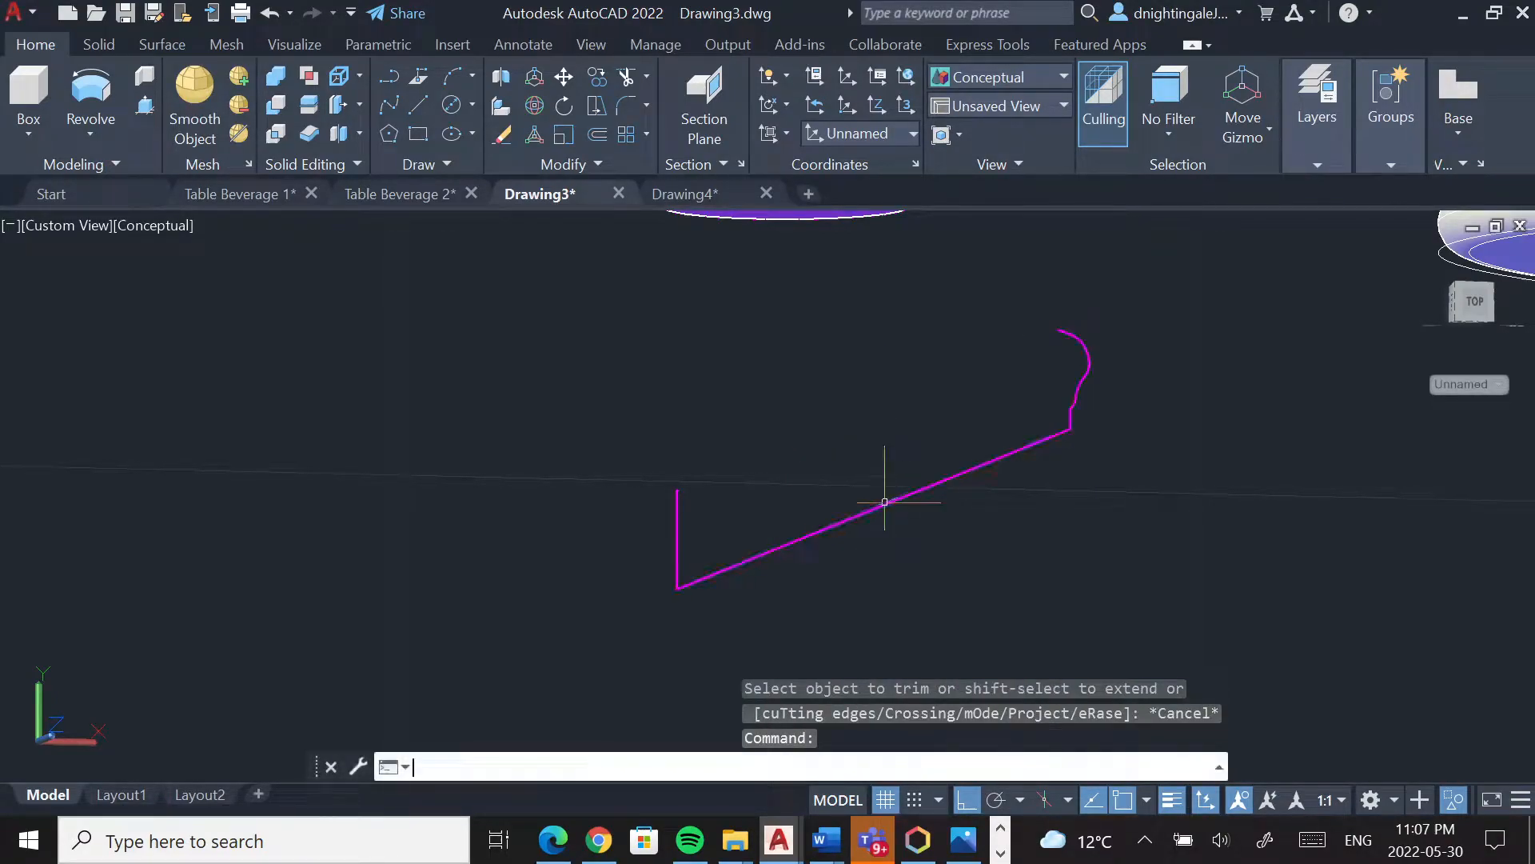
key(Return)
click(870, 505)
click(794, 505)
text(e)
key(Return)
Erase the isolated vertical line that lies away from the bulb curve
click(680, 546)
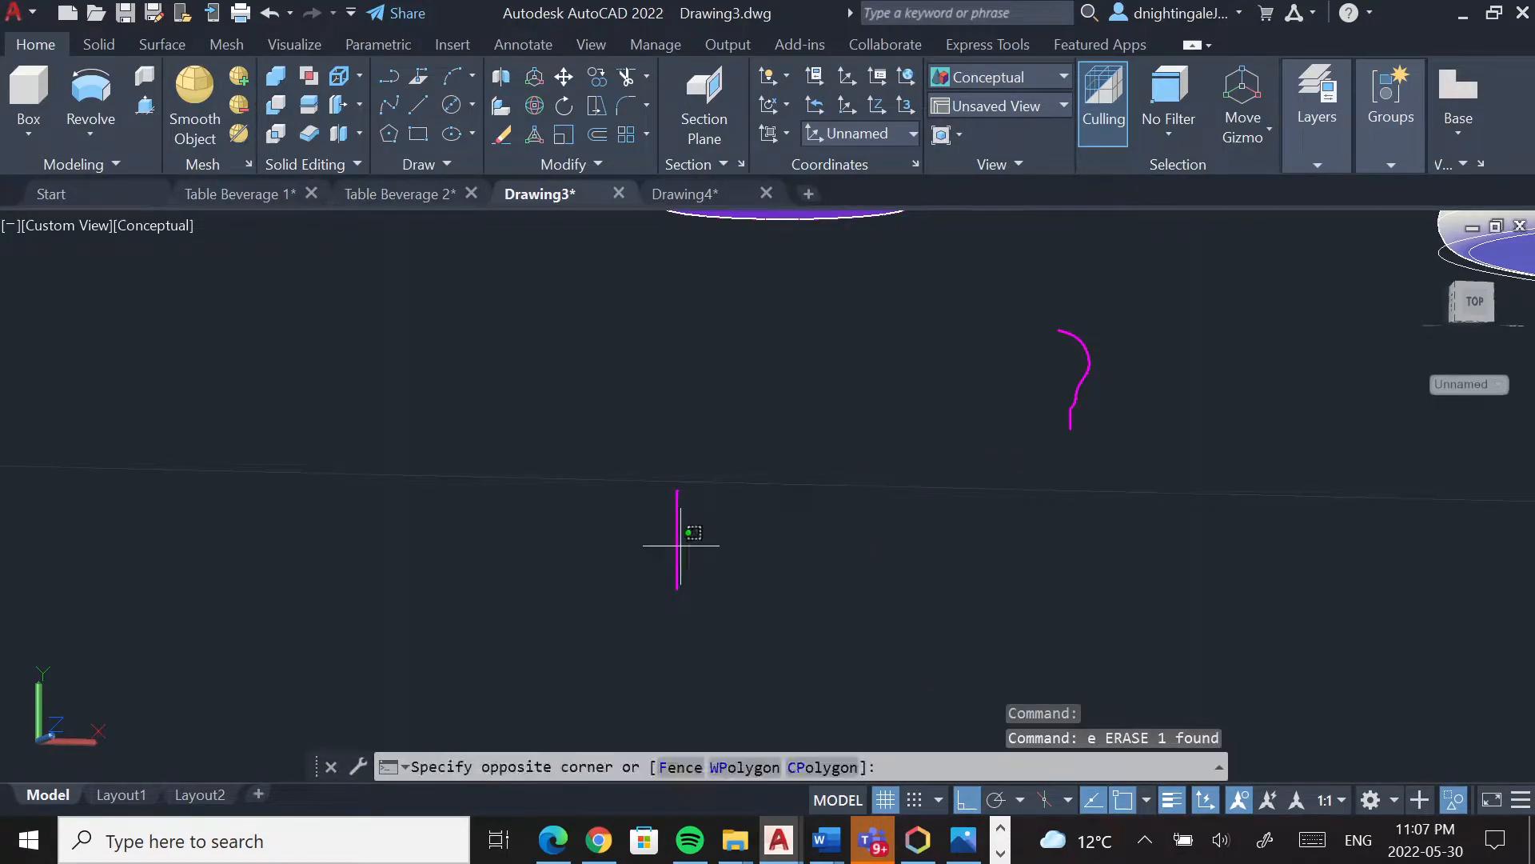
text(e)
key(Return)
click(680, 546)
click(667, 556)
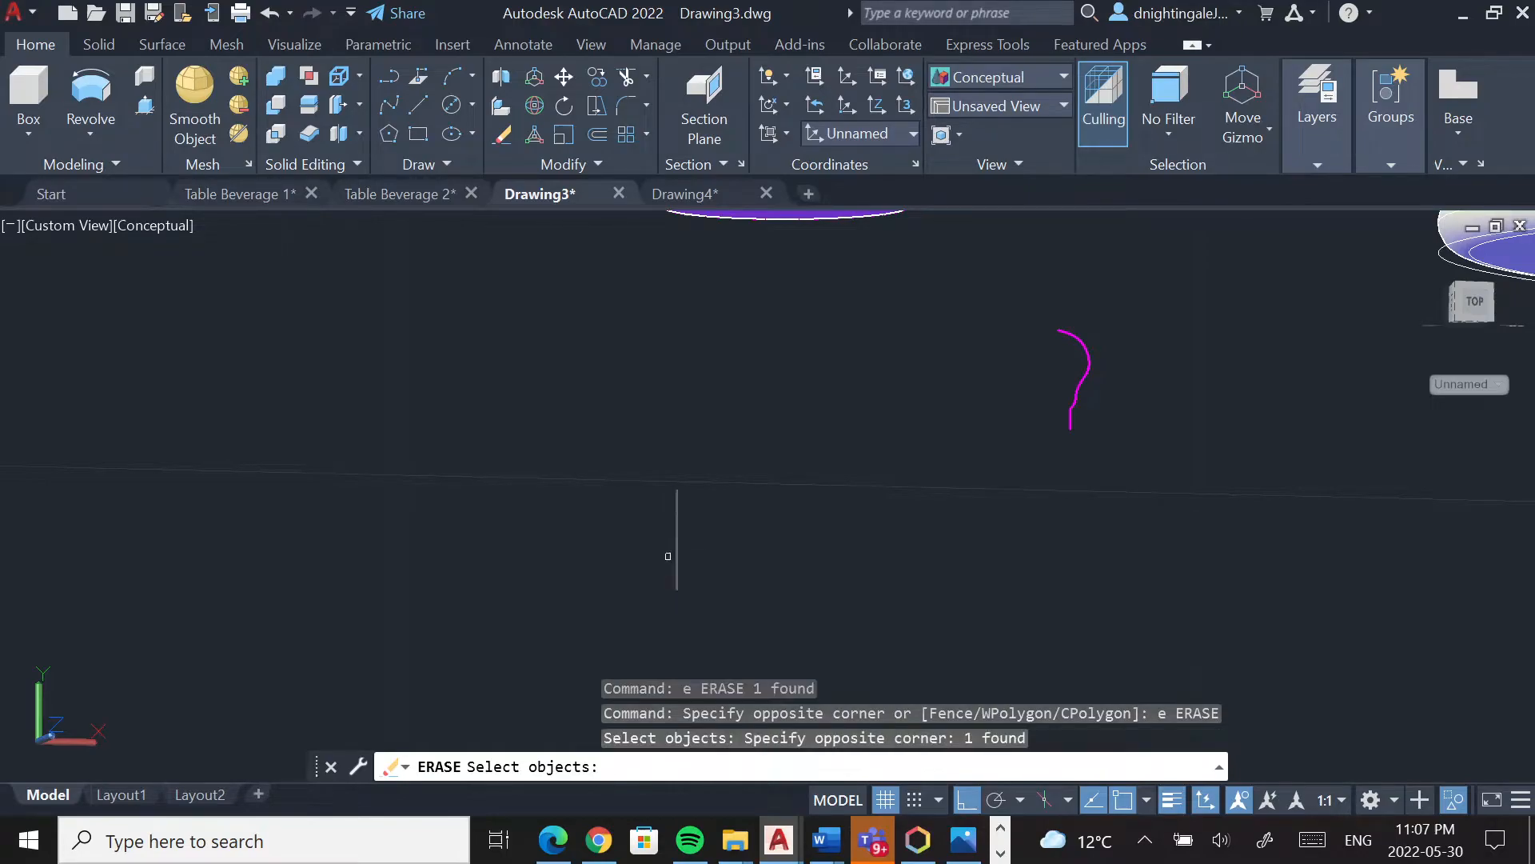
text(e)
key(Return)
key(Escape)
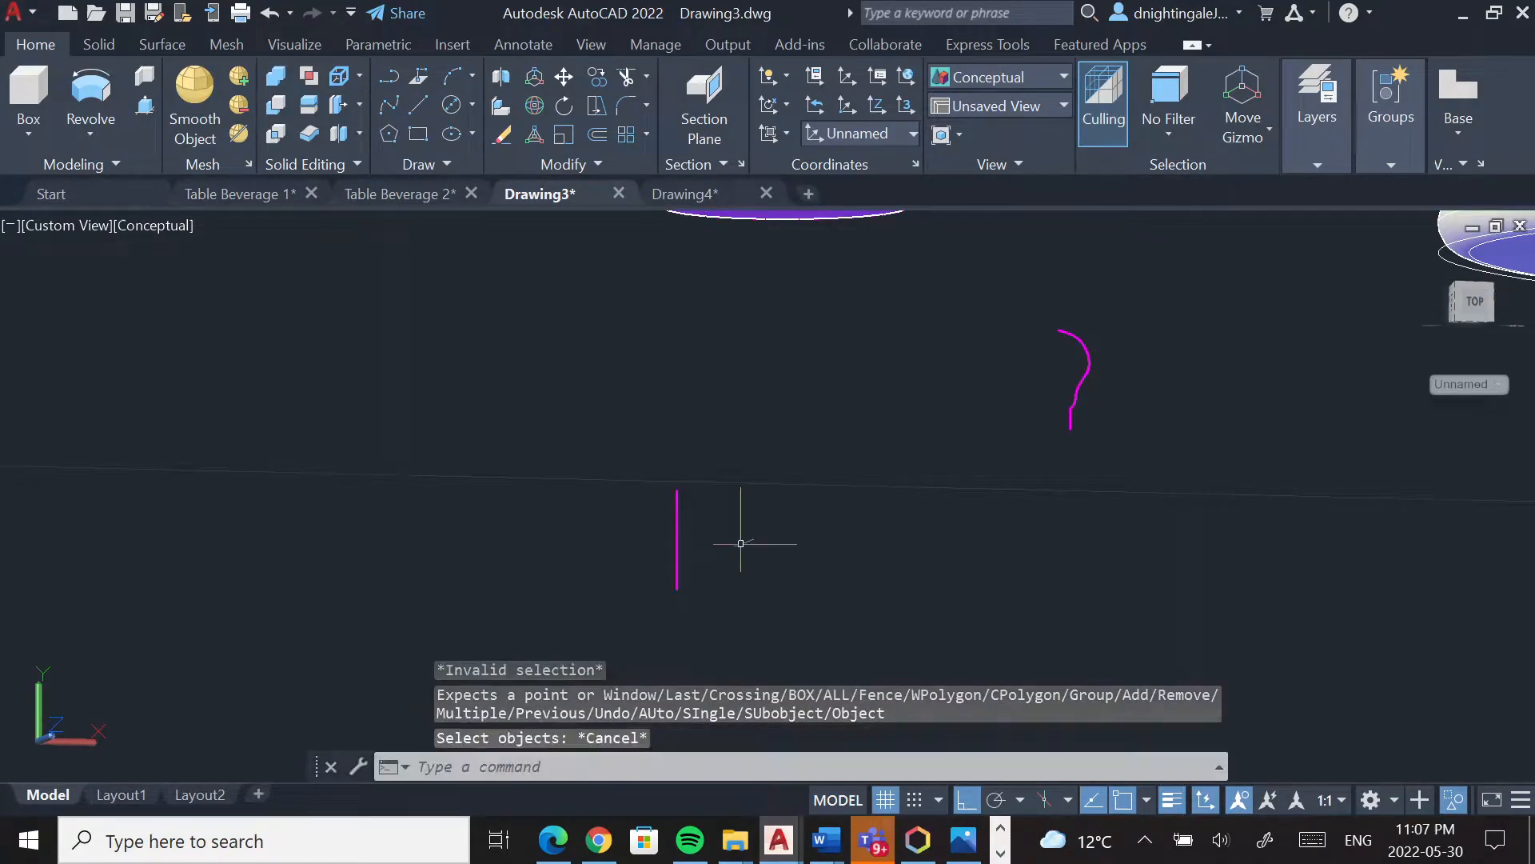
click(678, 540)
text(e)
key(Return)
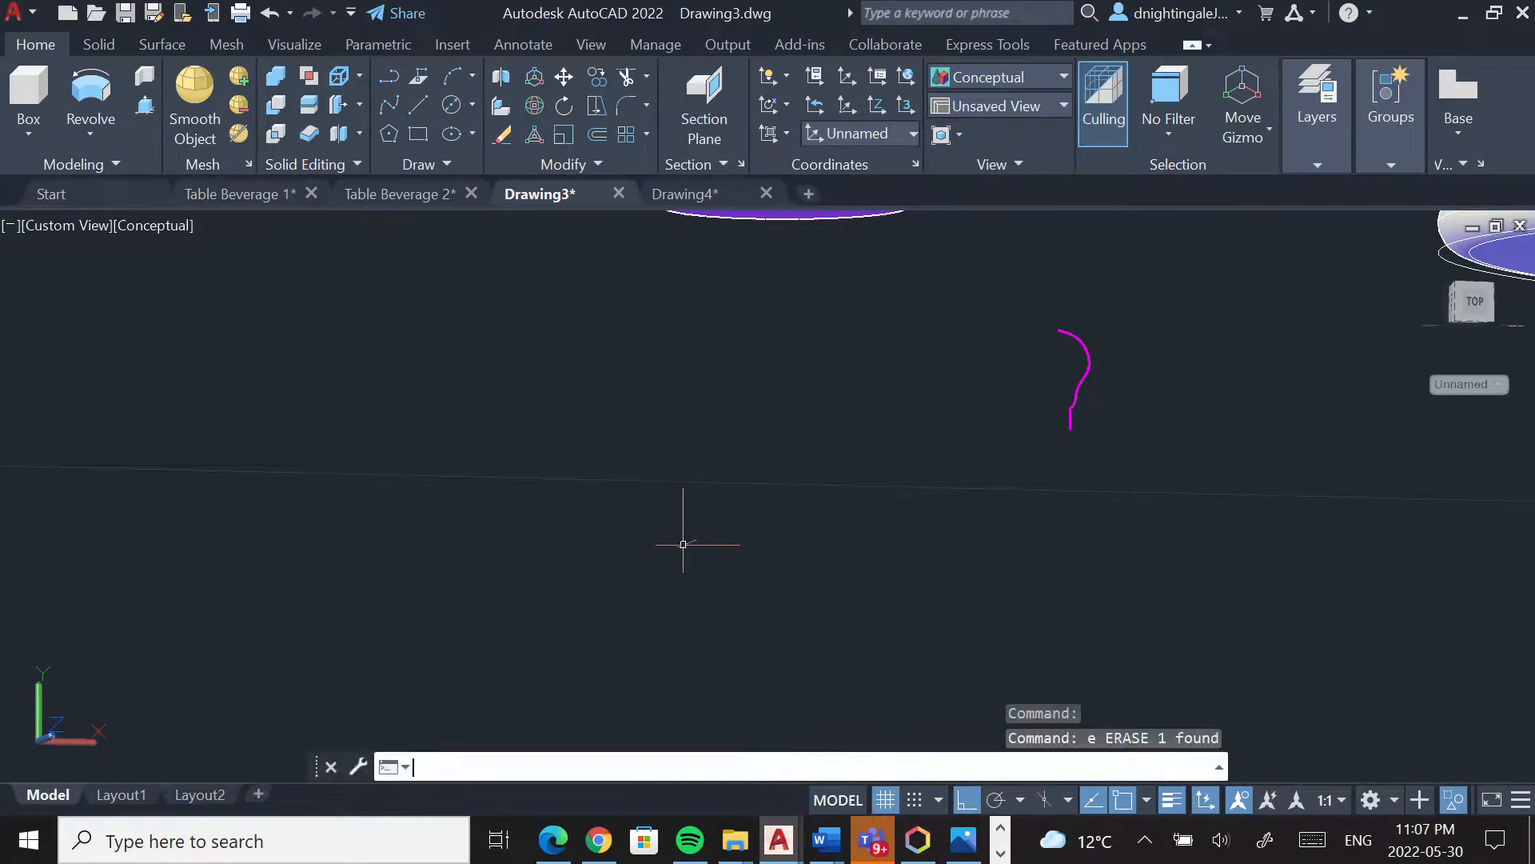
From the back view, draw a horizontal line about 0.19 long from the bulb curve's lower end, and a vertical line up past its top
scroll(1050, 391, up, 3)
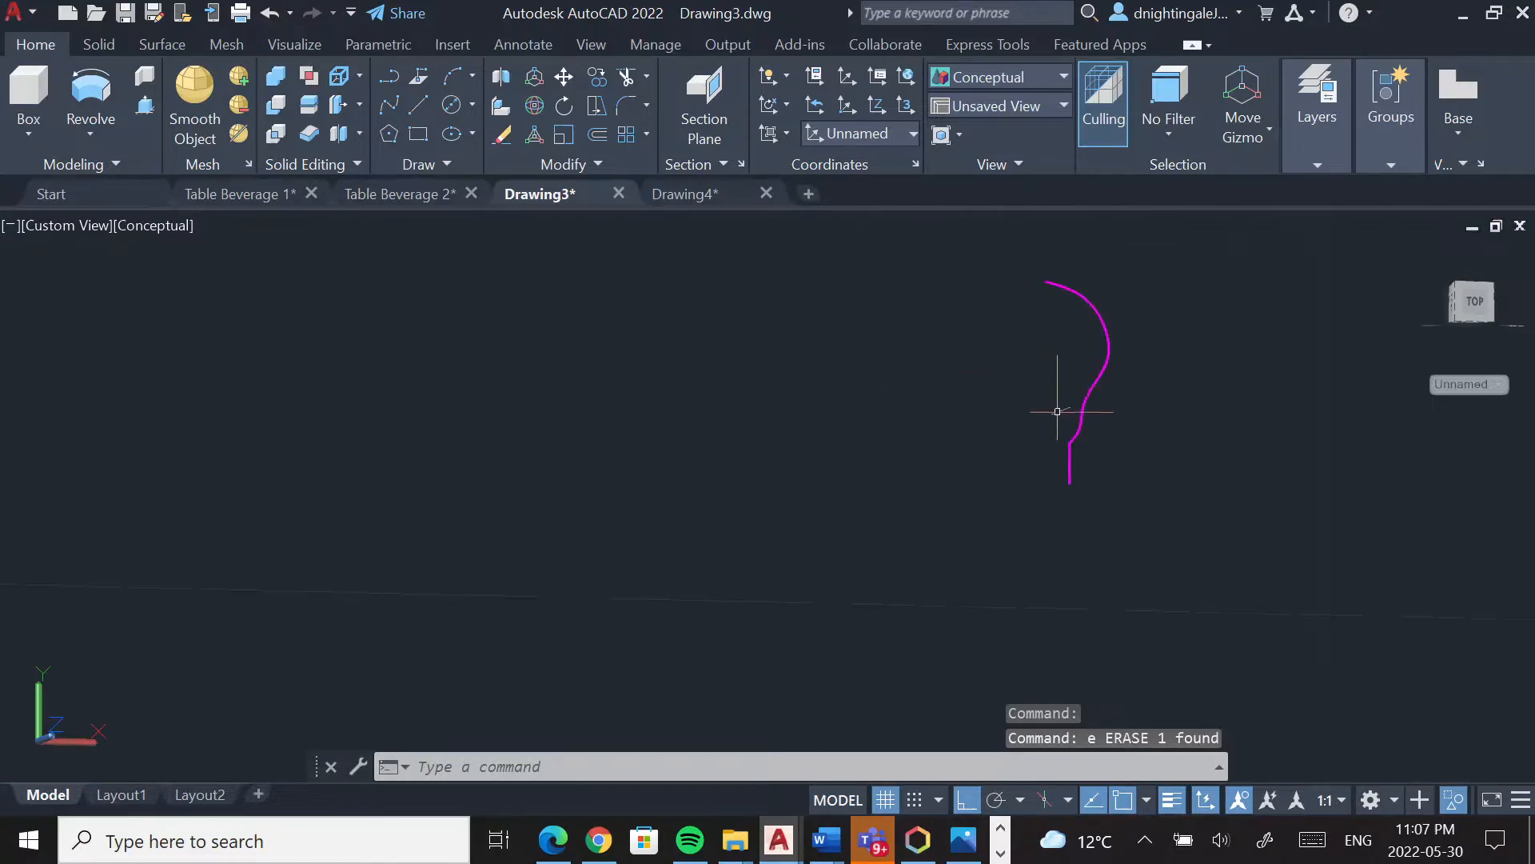
click(1471, 308)
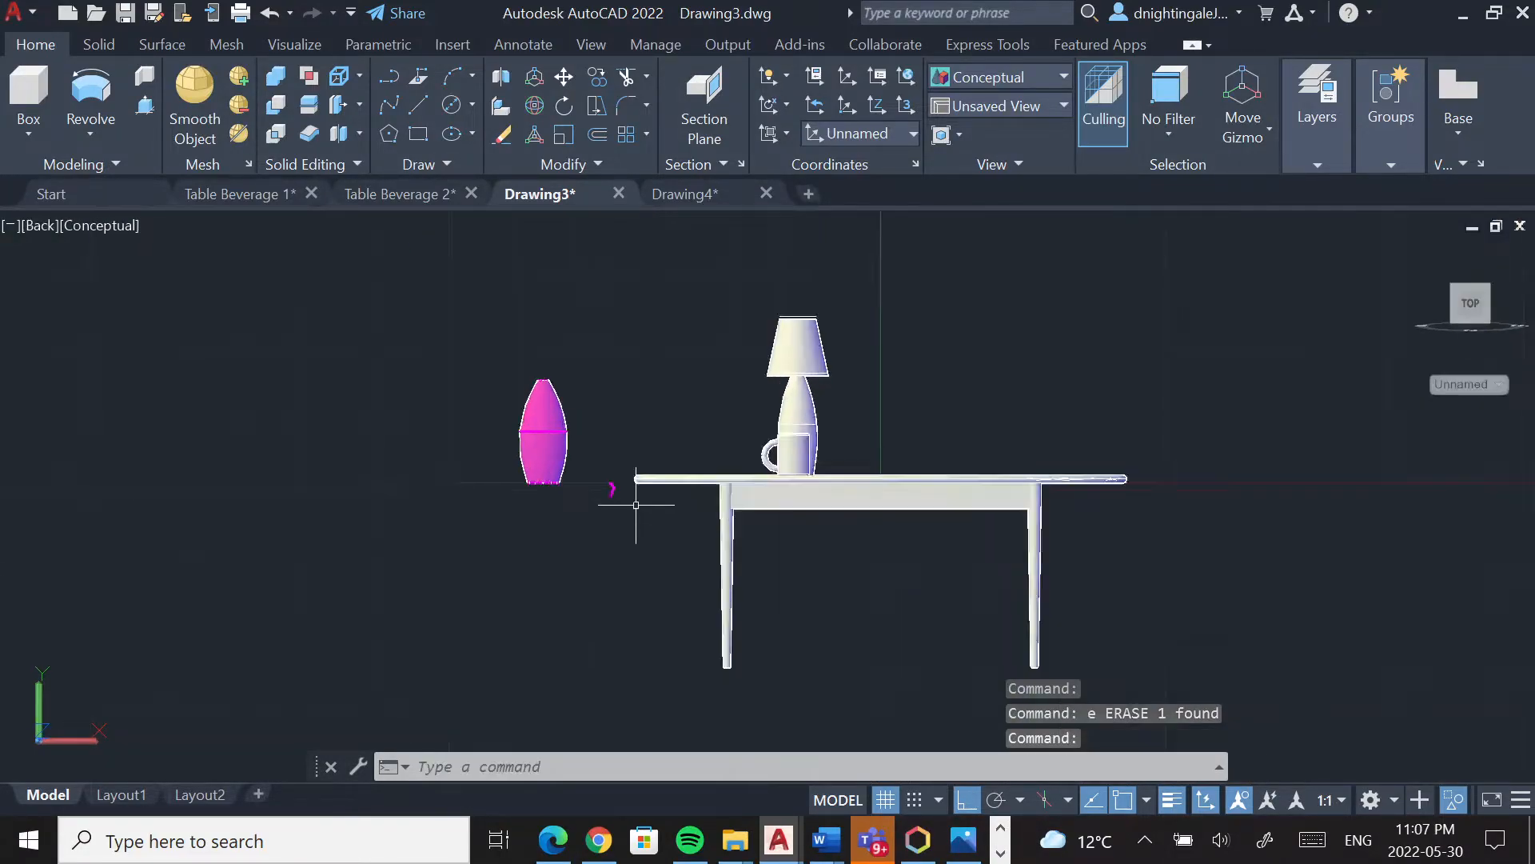
scroll(635, 504, up, 4)
scroll(579, 480, up, 4)
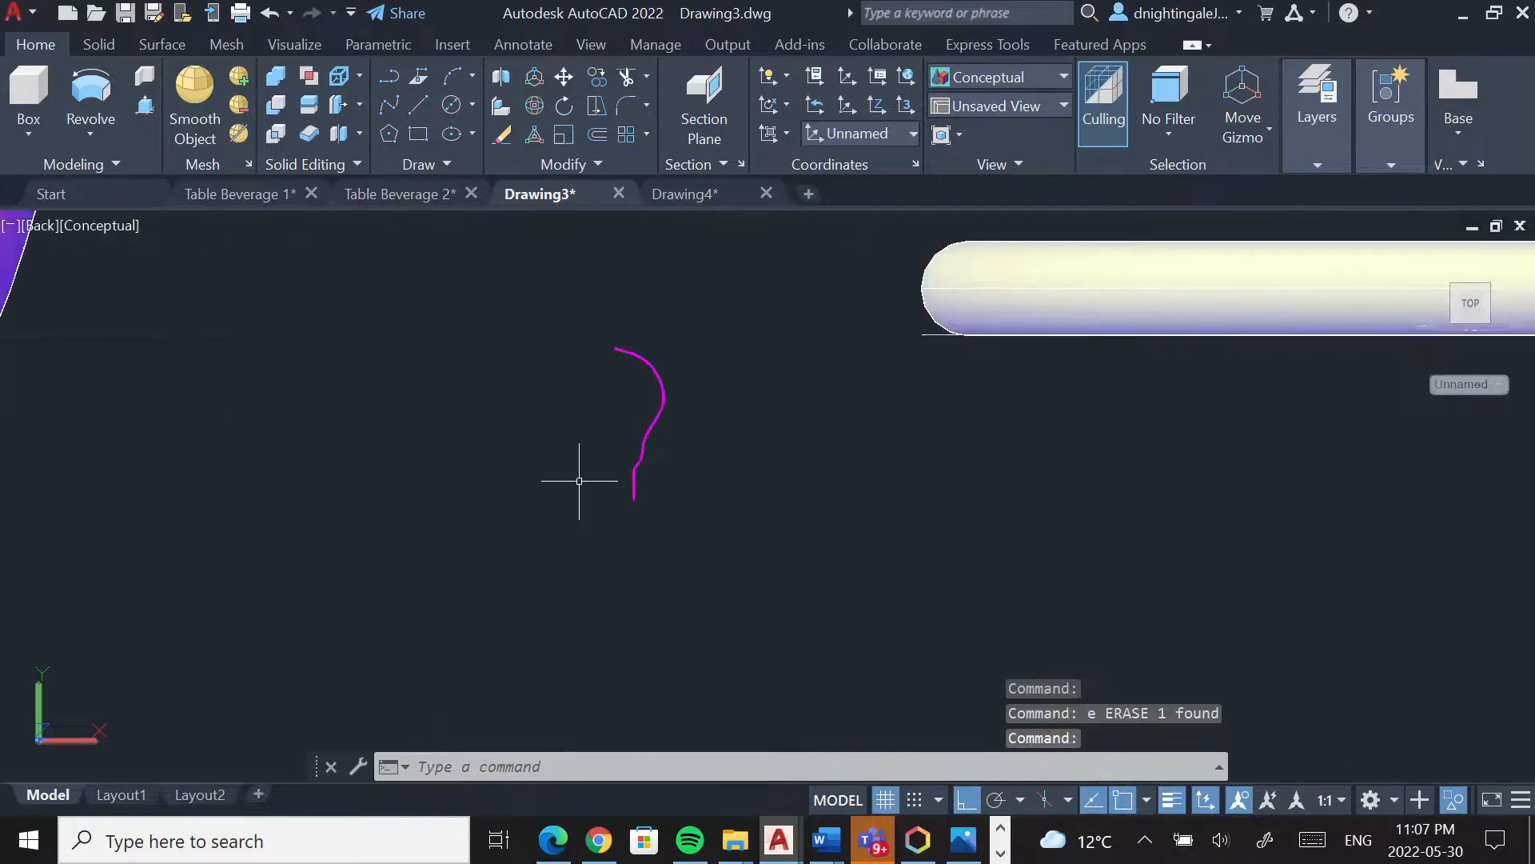
click(418, 105)
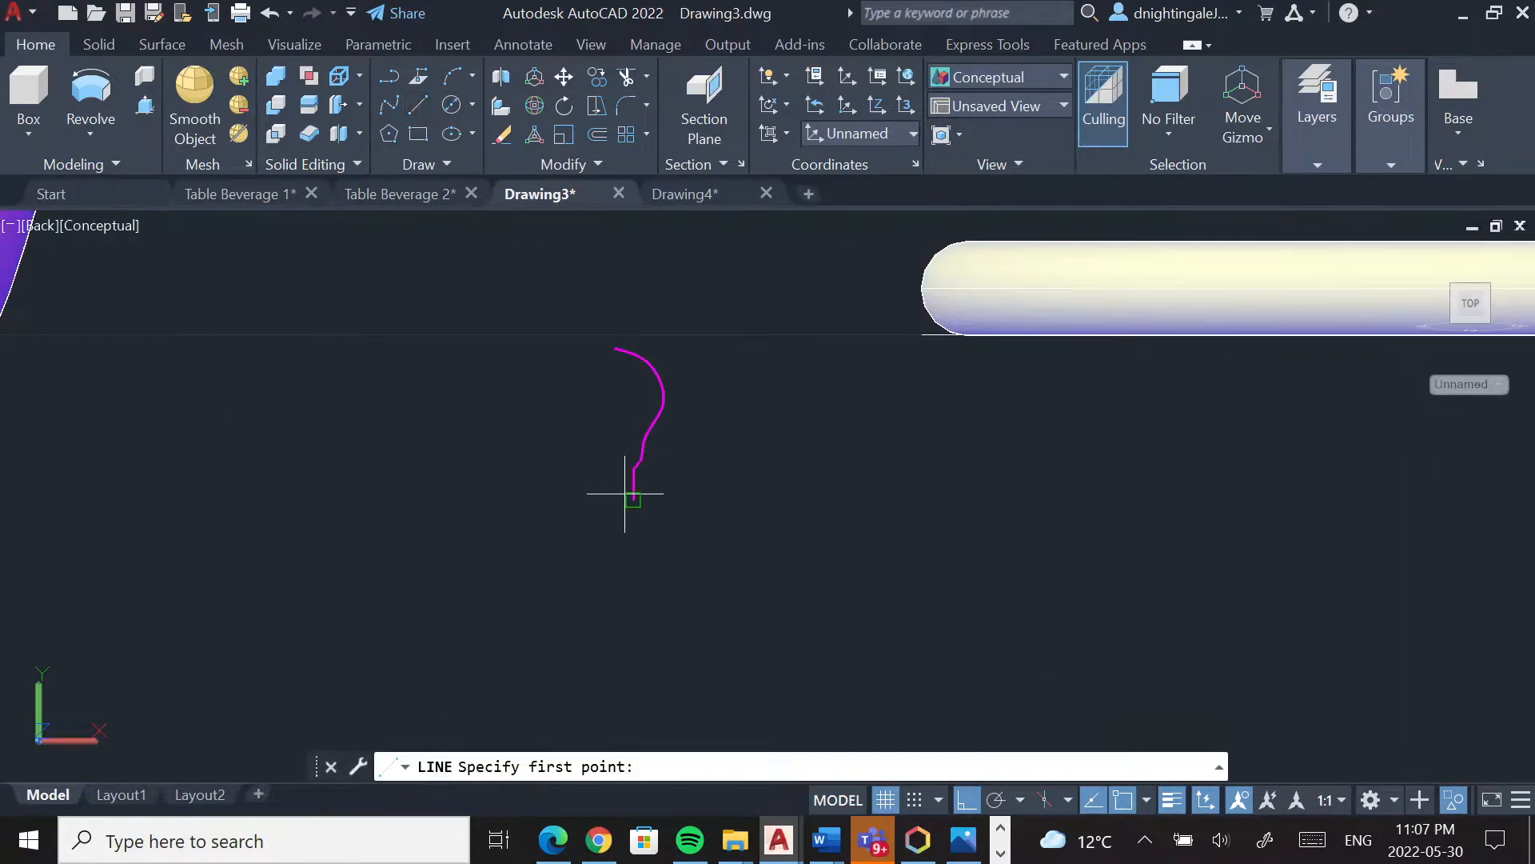
click(631, 495)
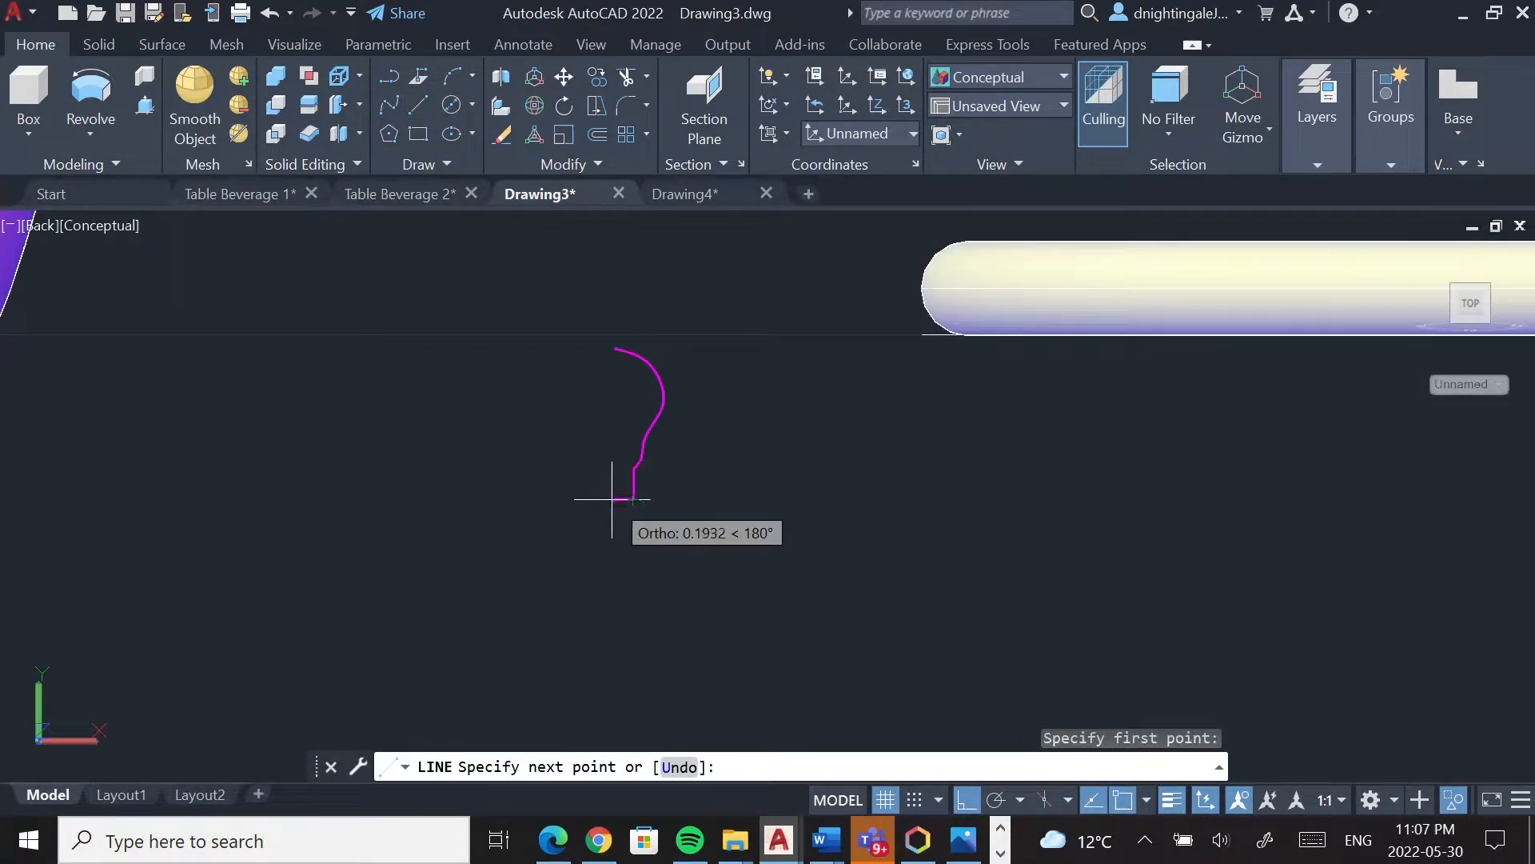
click(613, 499)
click(612, 348)
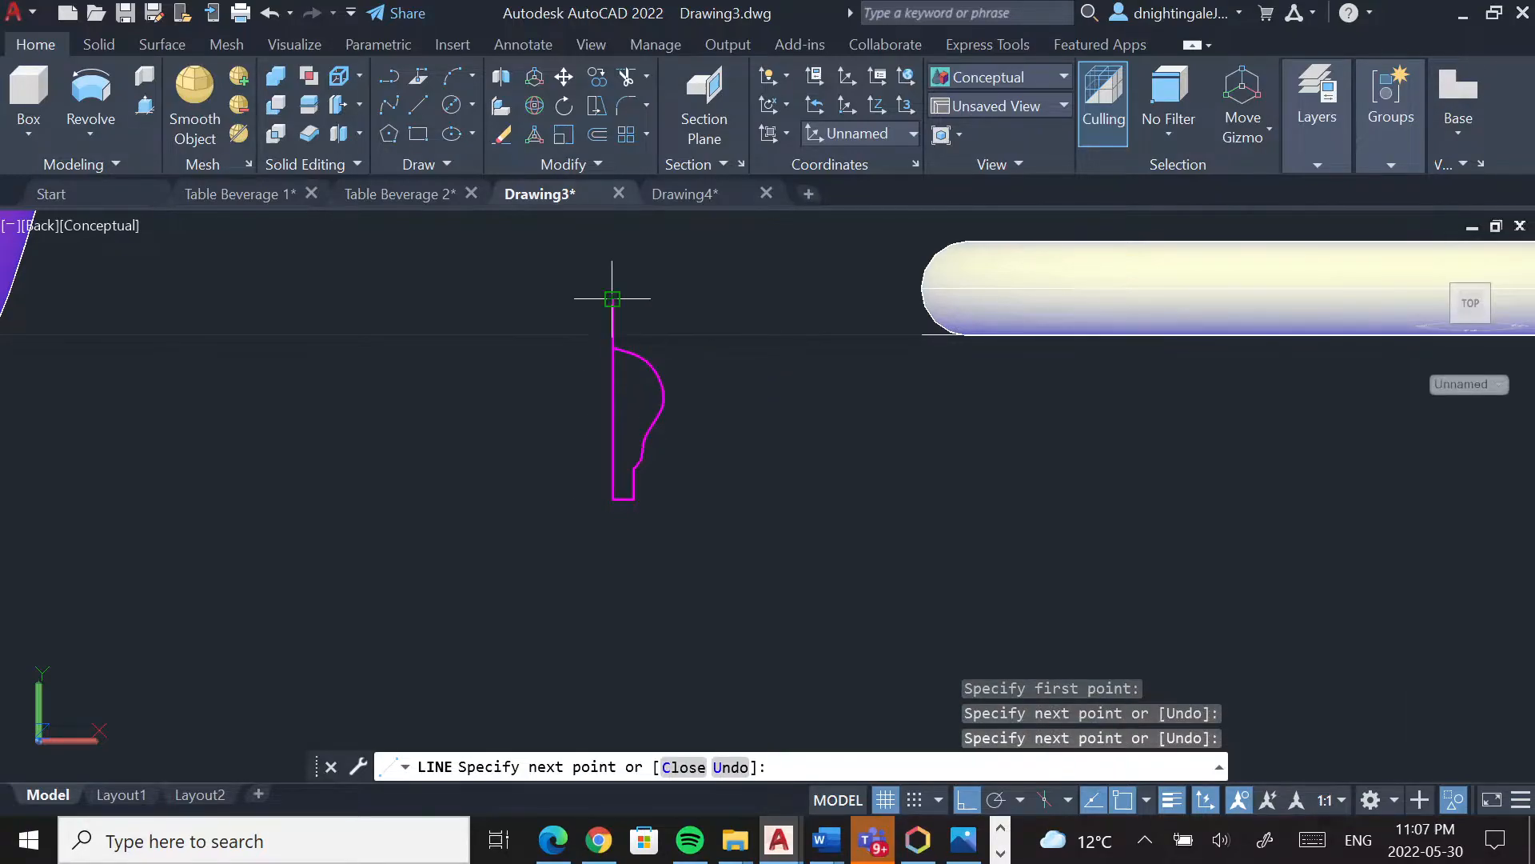
key(Return)
key(Return)
Extend the upper end of the bulb curve to meet the vertical line
shift+middle_drag(736, 453, 694, 457)
shift+middle_drag(496, 474, 591, 455)
shift+middle_drag(694, 379, 617, 581)
scroll(686, 344, up, 3)
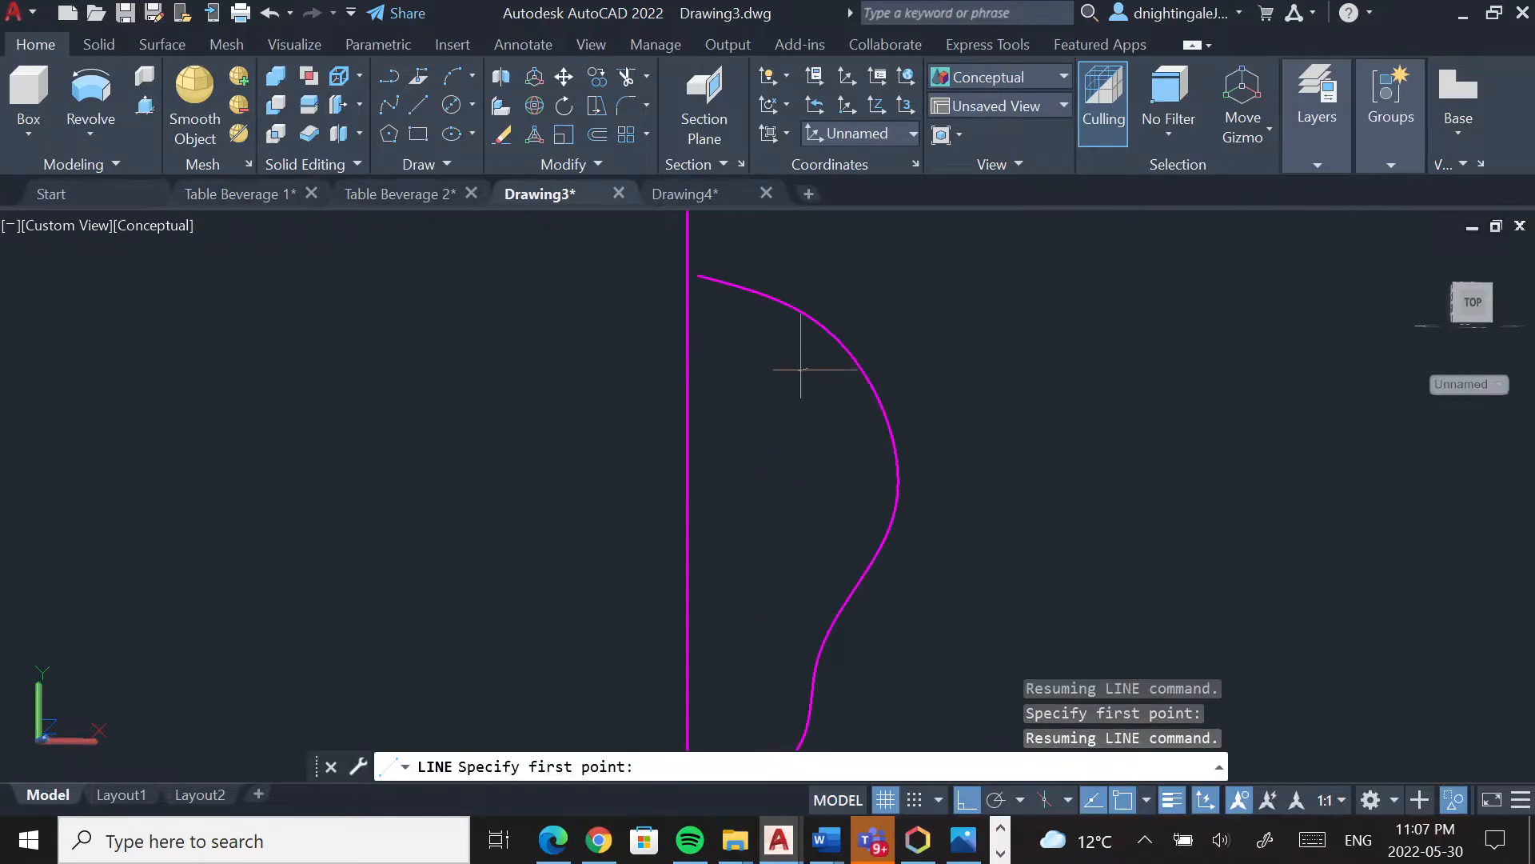
key(Escape)
text(ex)
key(Return)
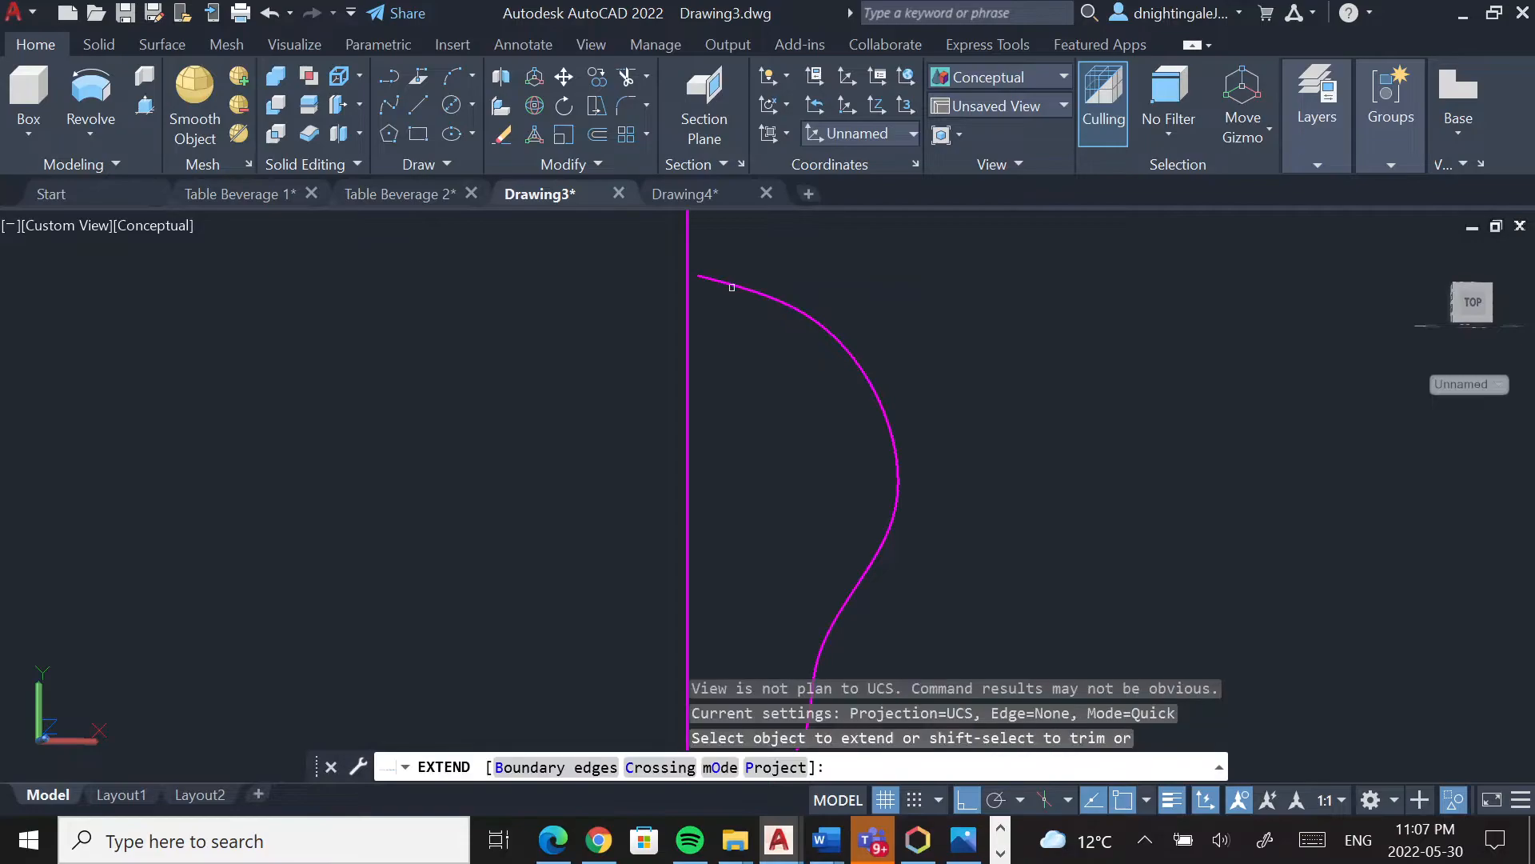
click(723, 281)
key(Return)
key(Return)
click(686, 250)
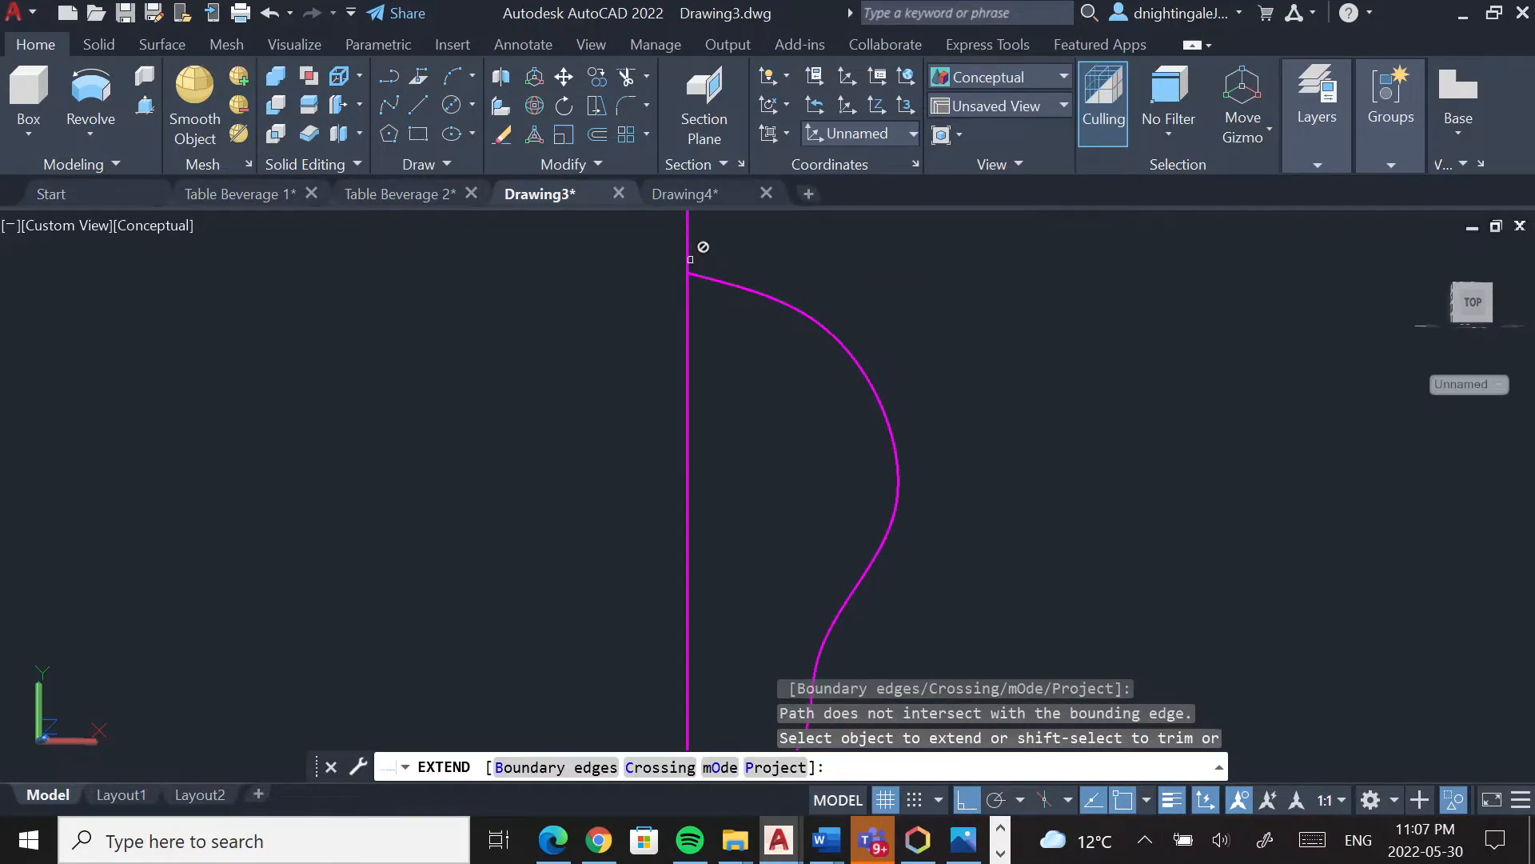
key(Escape)
key(Escape)
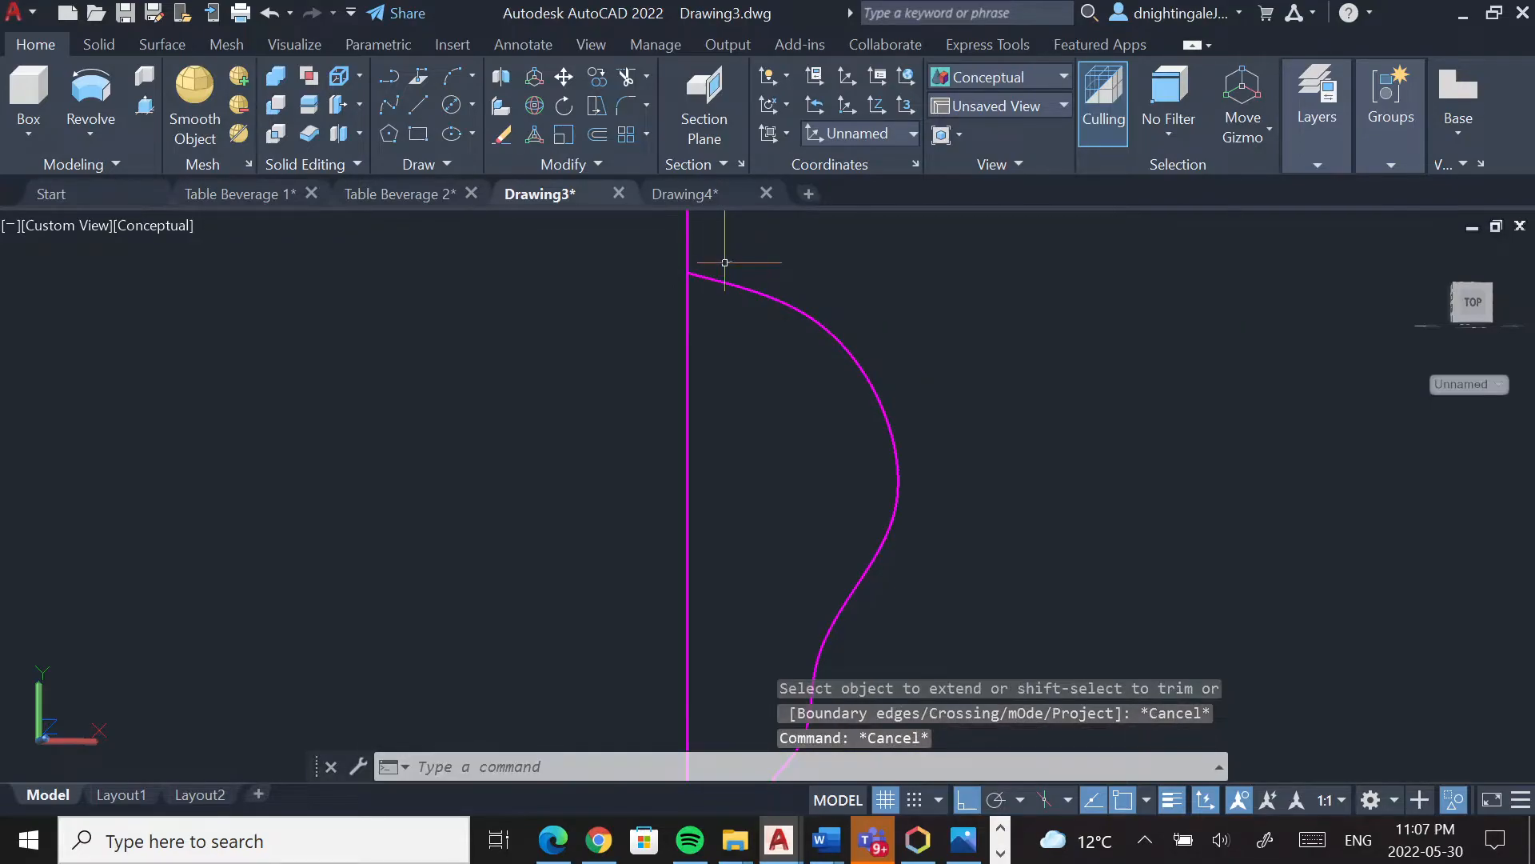
Trim off the part of the vertical line that sticks out above the bulb curve
text(tr)
key(Return)
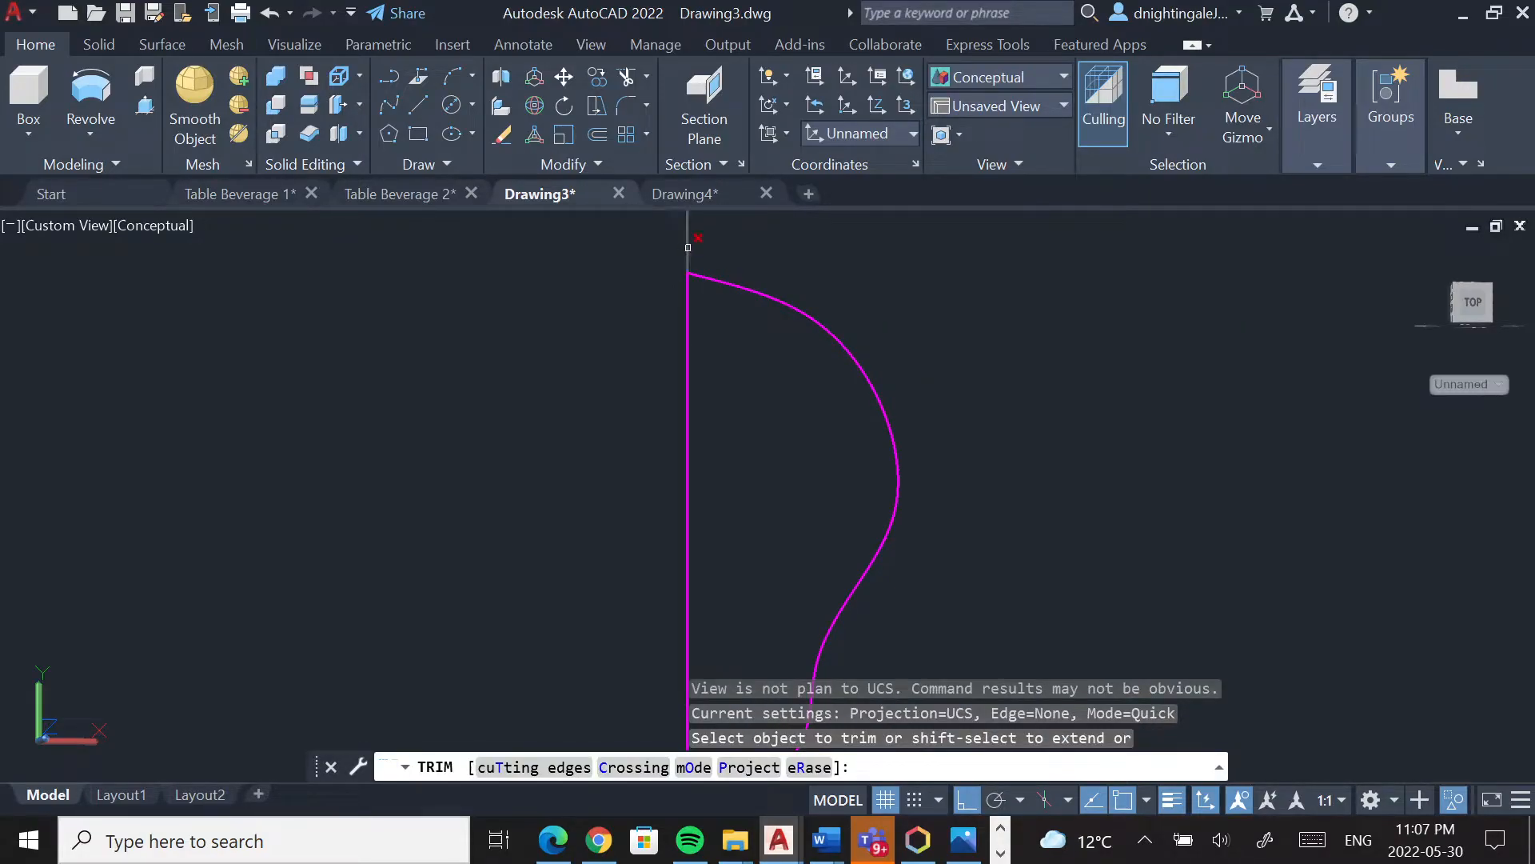
click(688, 248)
scroll(708, 312, down, 3)
key(Escape)
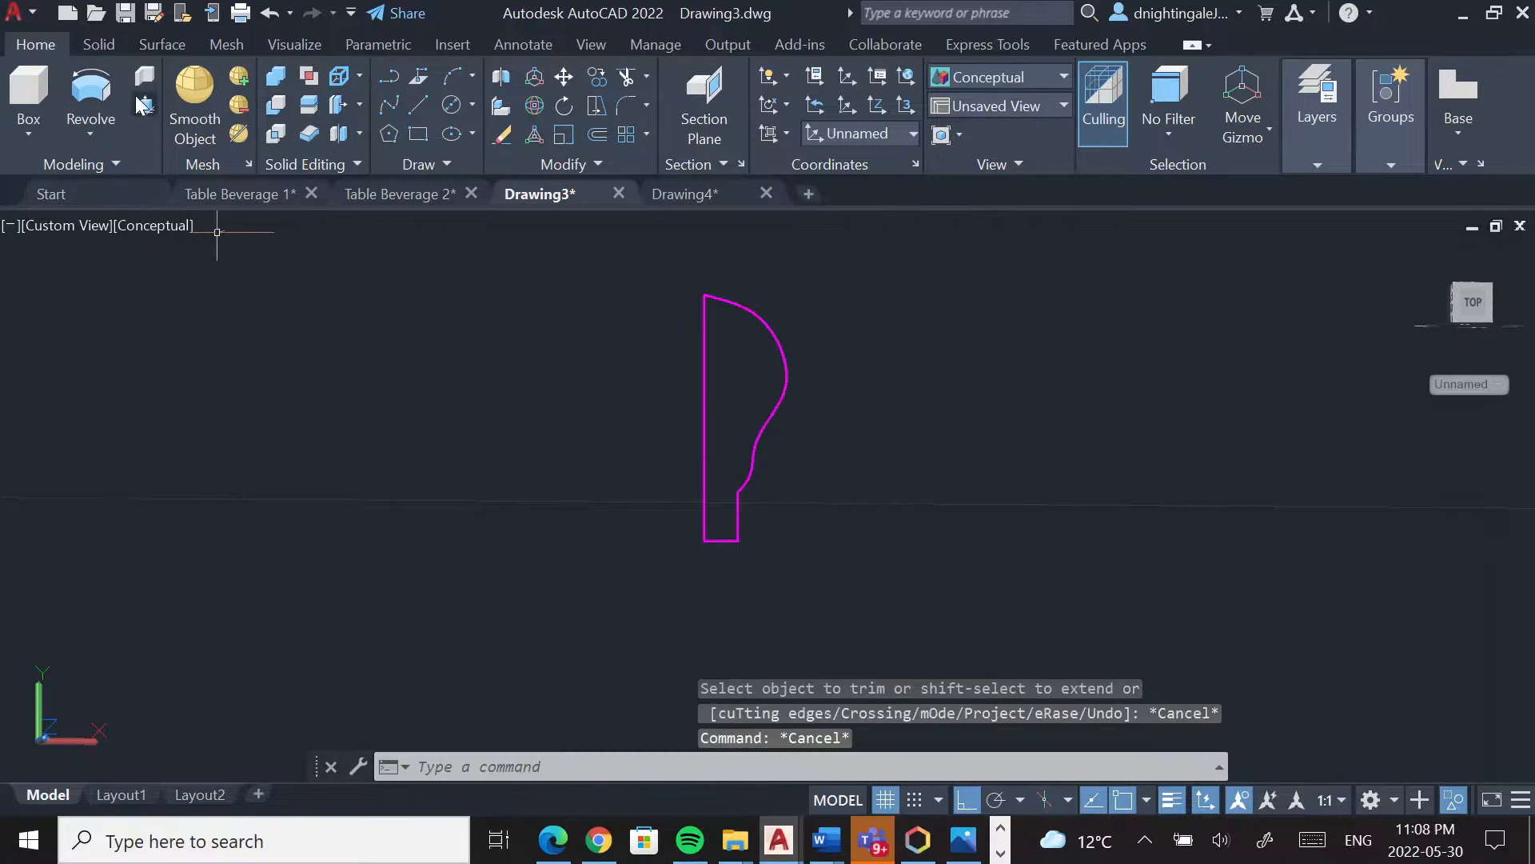
Join the bulb curve, the base line and the vertical line into one closed profile
click(111, 94)
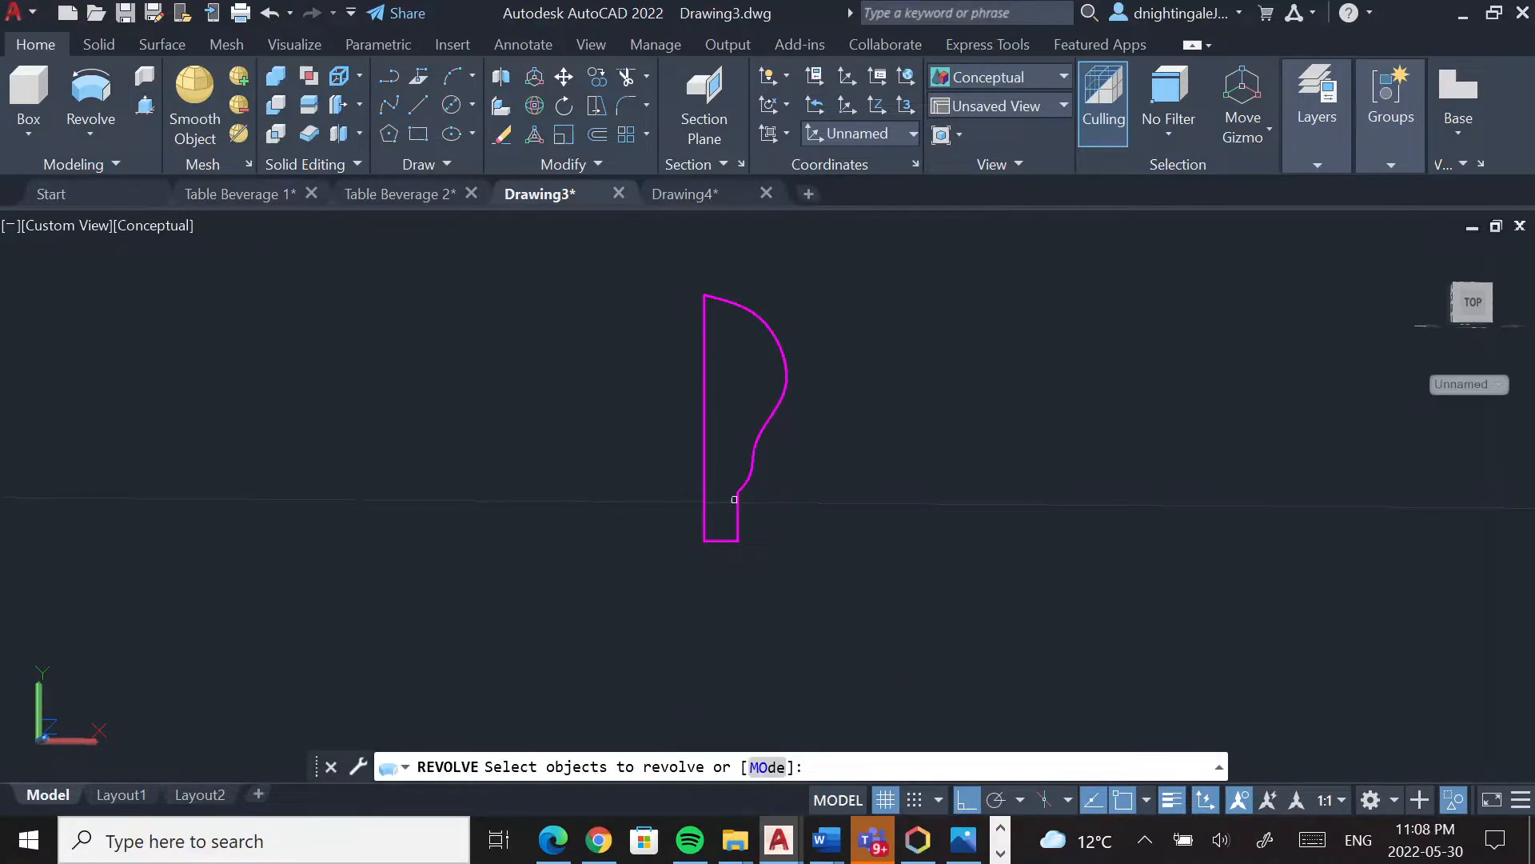
key(Escape)
click(761, 560)
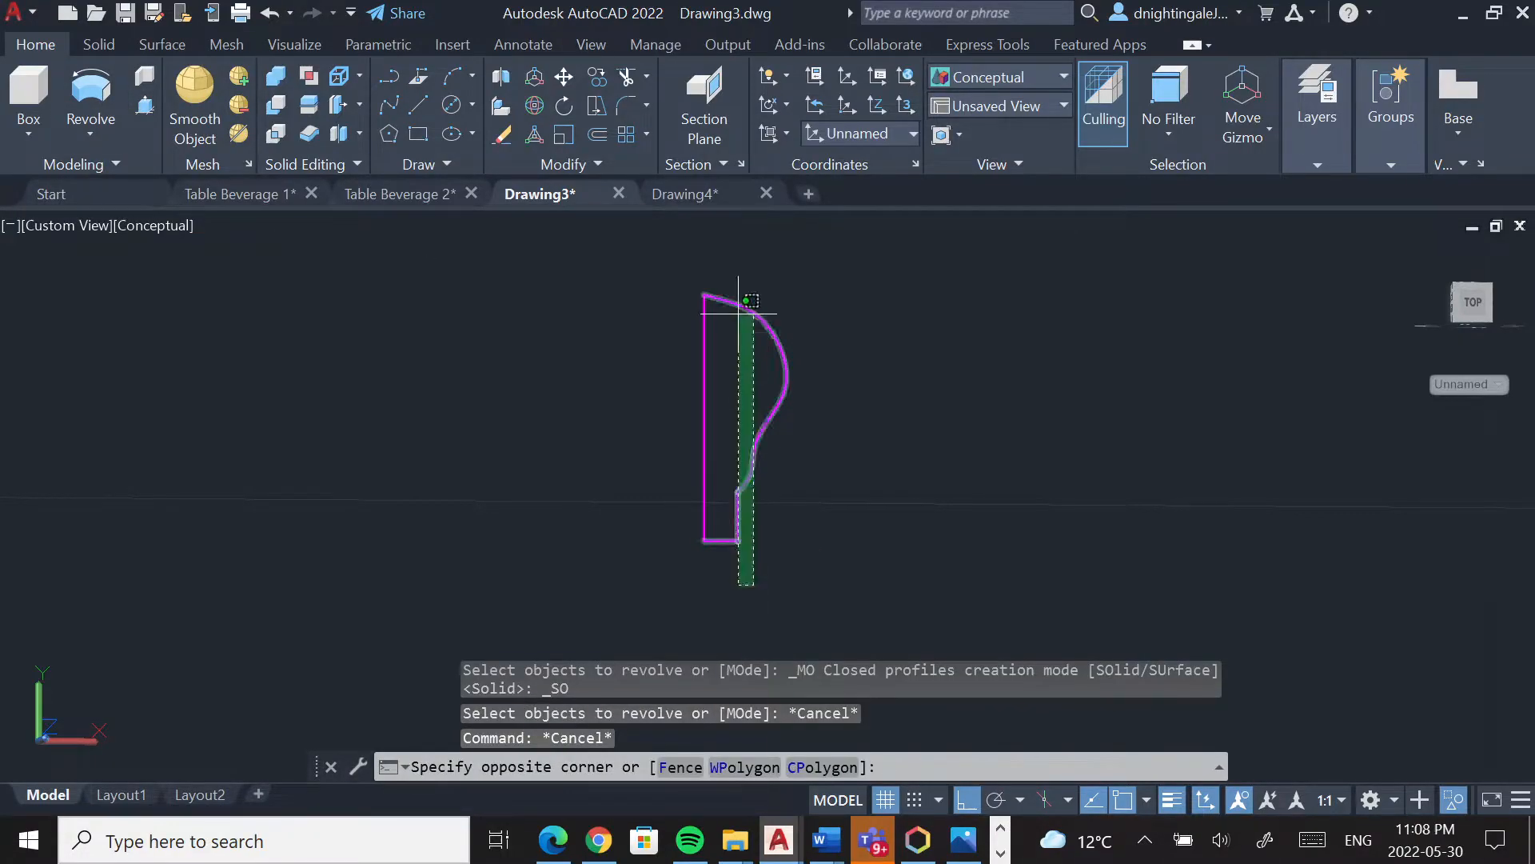
click(736, 271)
text(j)
key(Return)
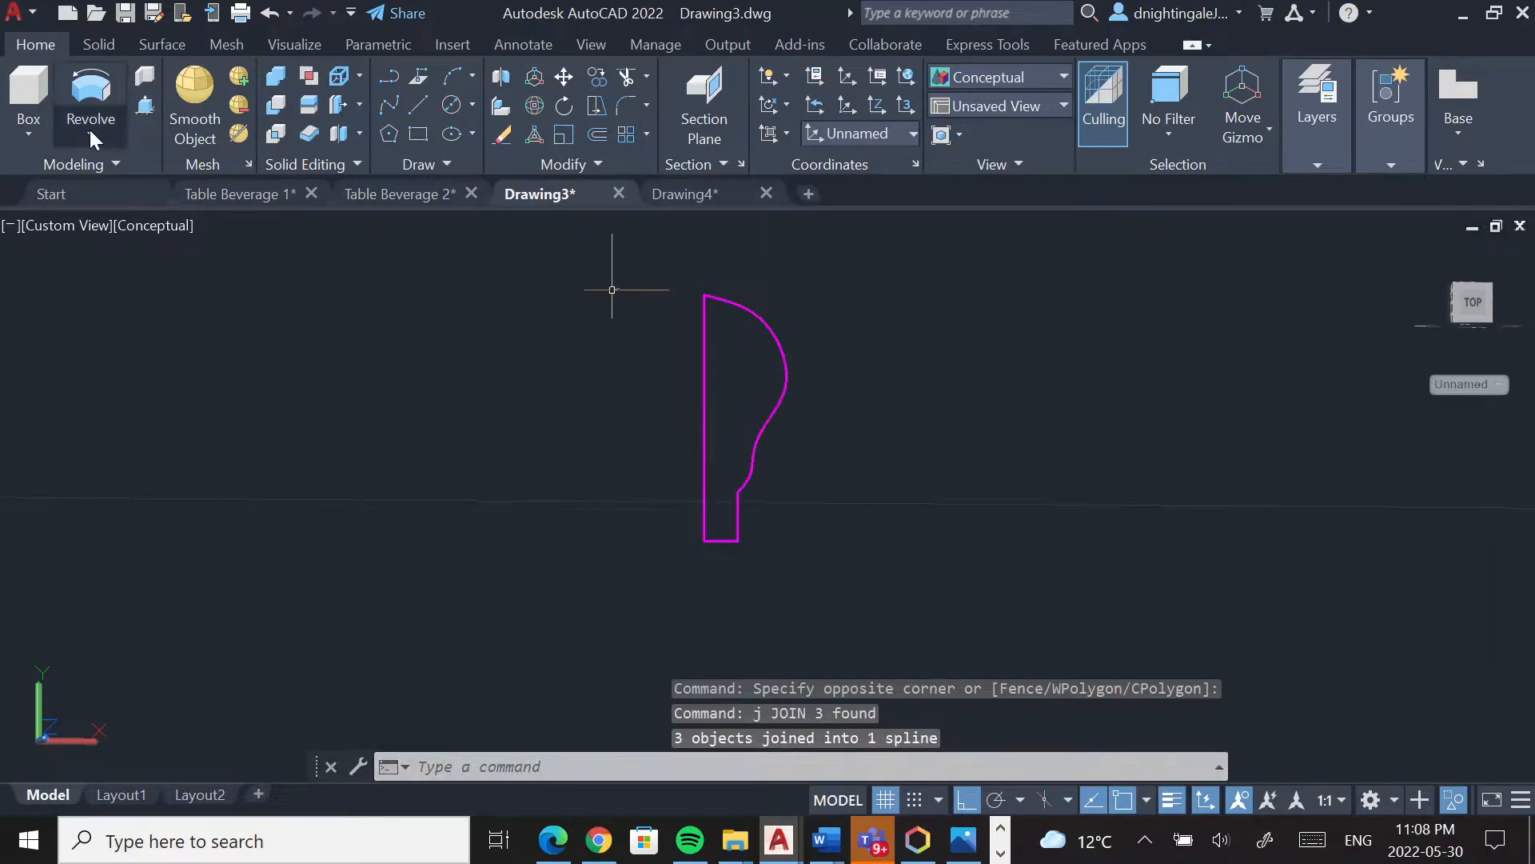
Revolve the closed bulb profile 360 degrees as a solid about its vertical edge, from the lower to the upper end
click(90, 94)
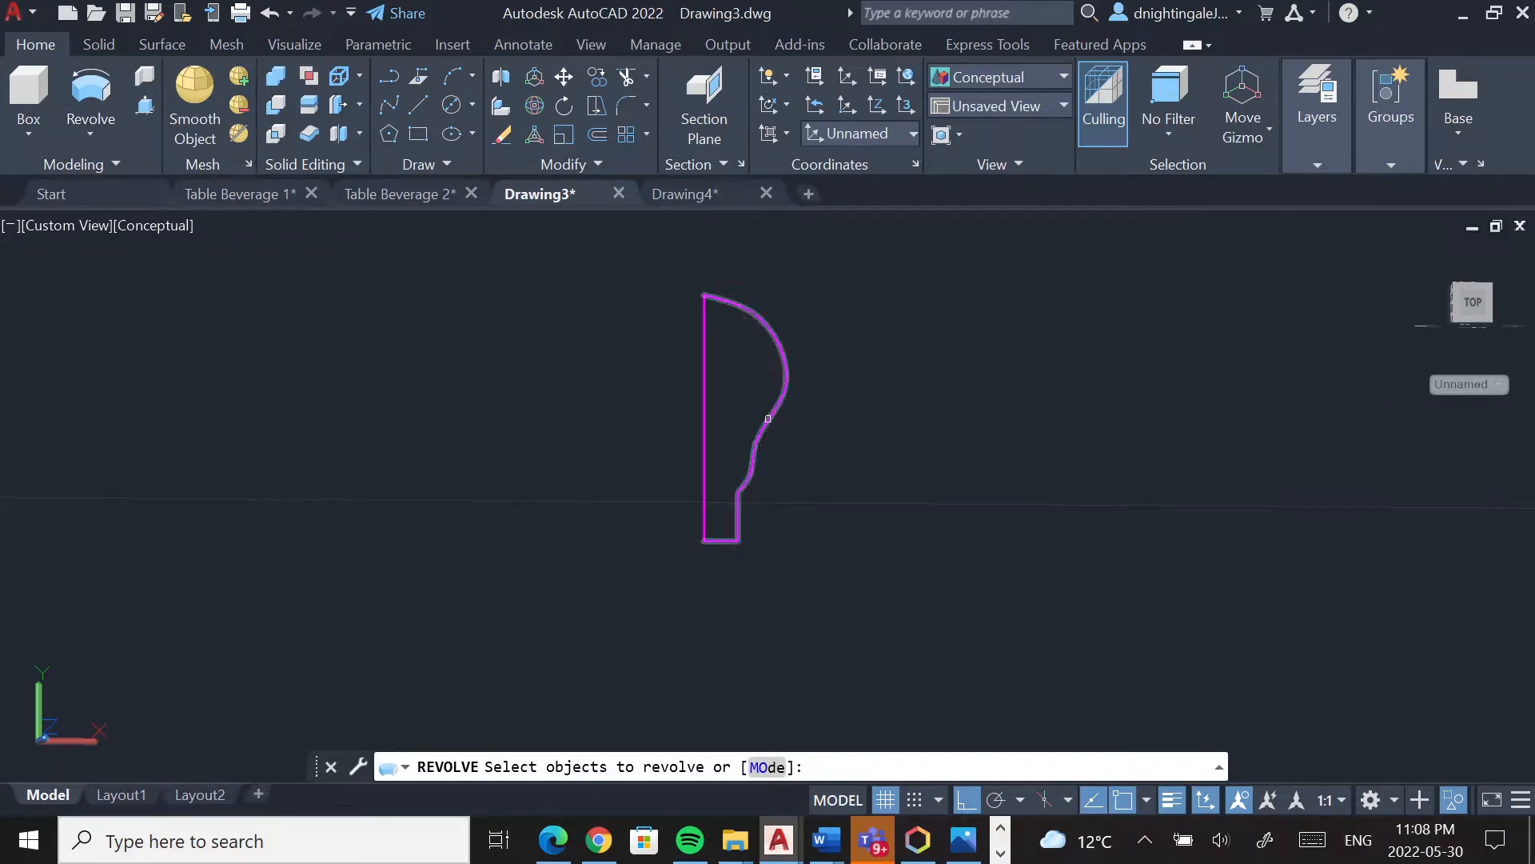
click(767, 420)
key(Return)
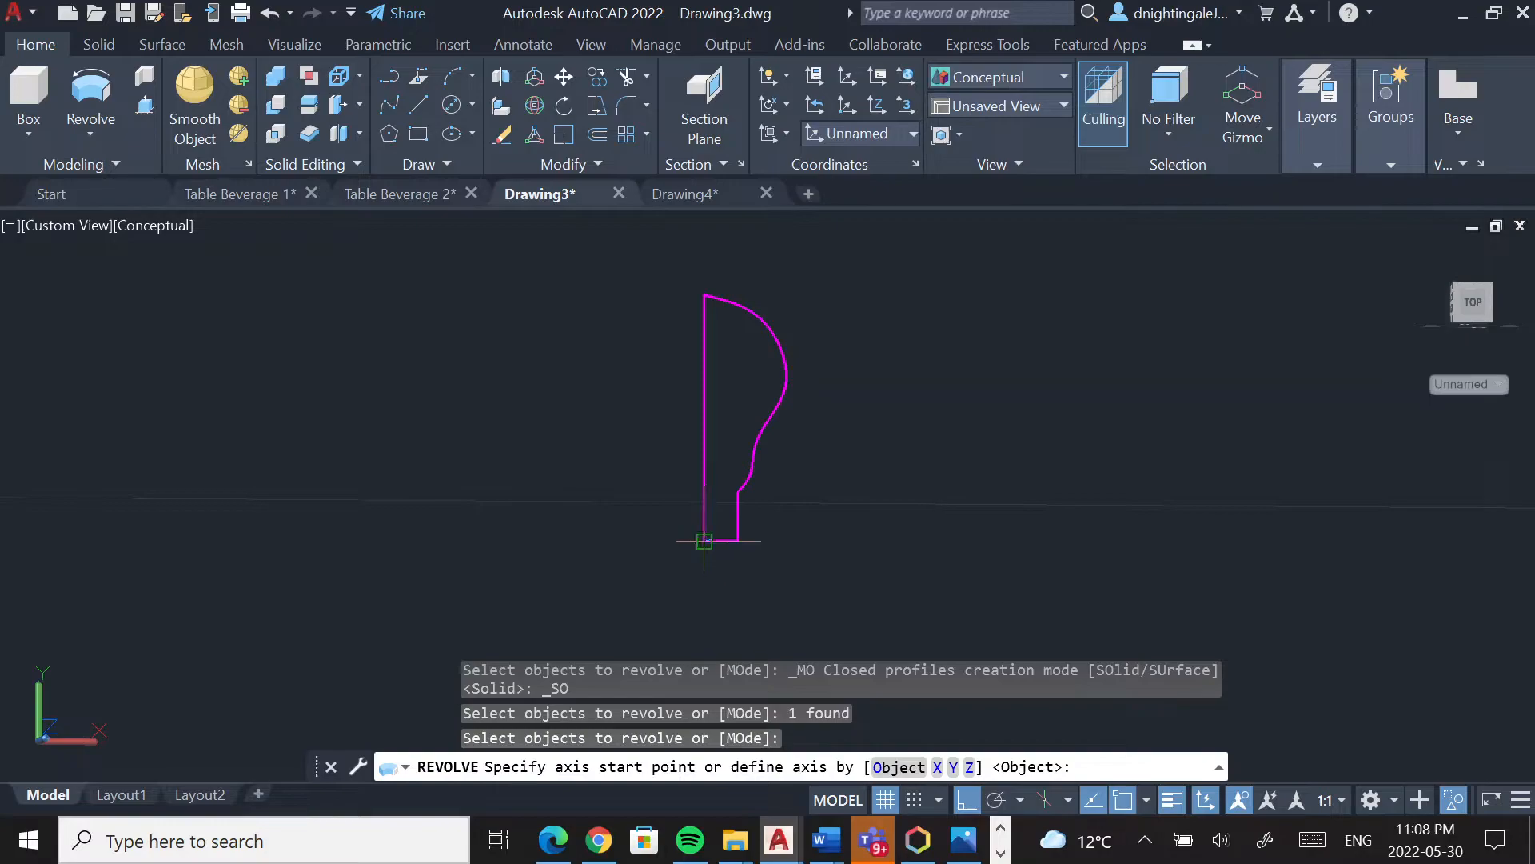
click(703, 539)
click(704, 296)
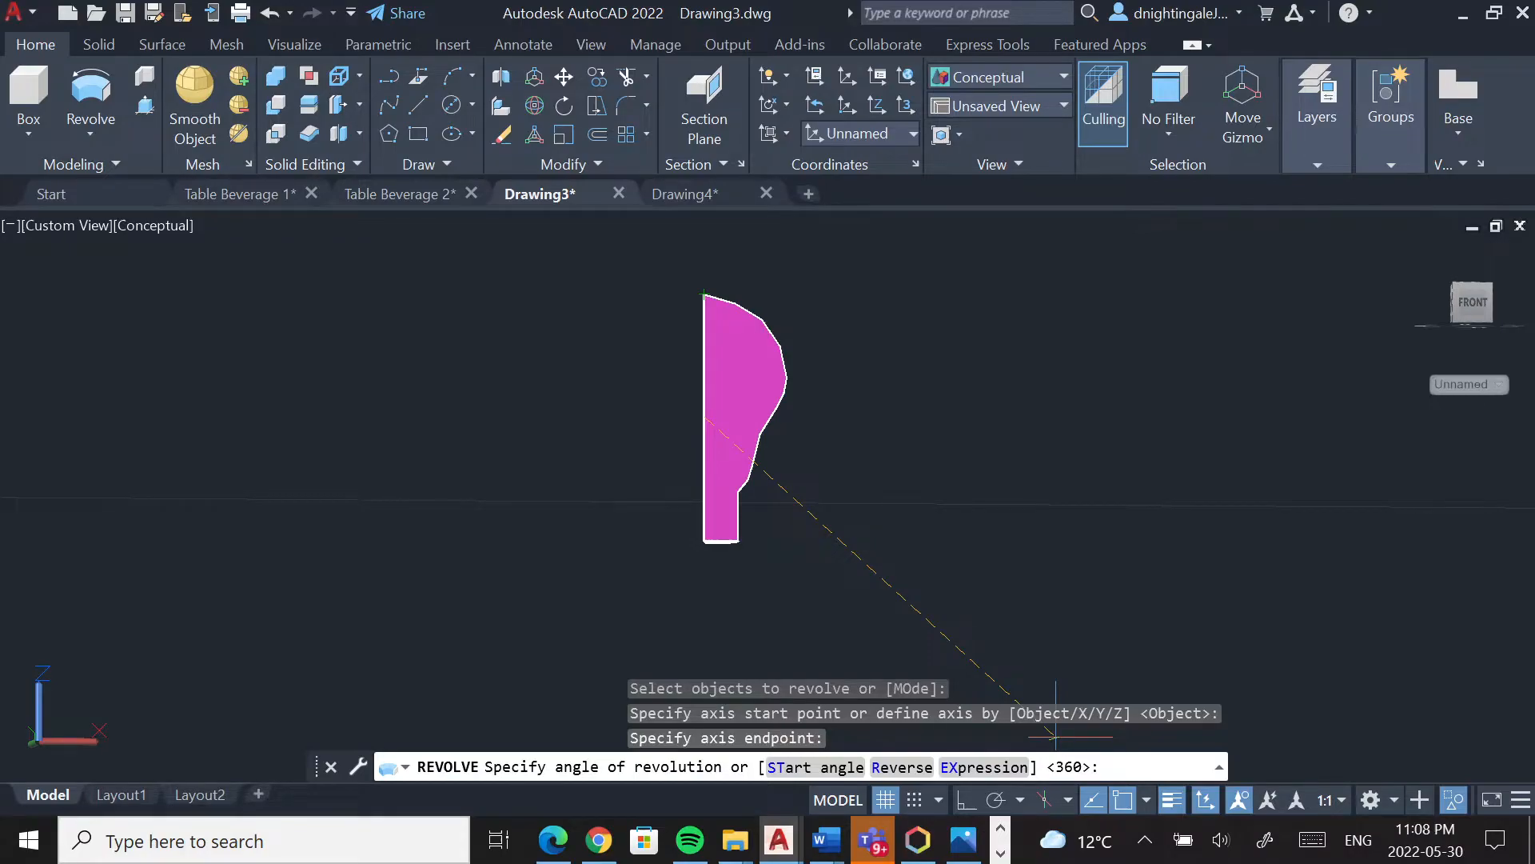
key(Return)
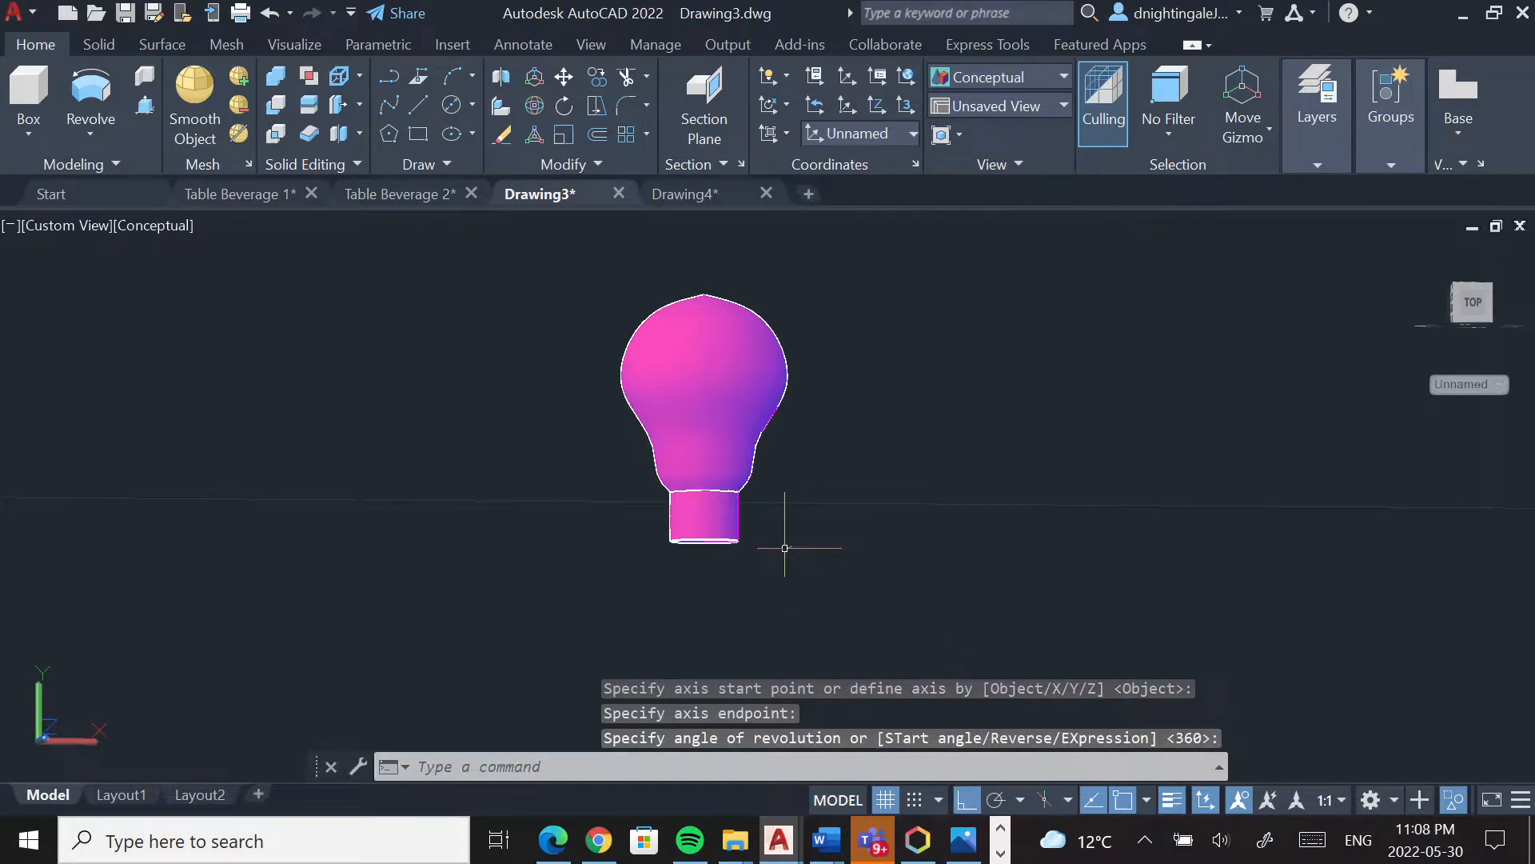
key(Escape)
Change the color of the light bulb and its profile objects to Yellow in their properties
scroll(785, 548, down, 8)
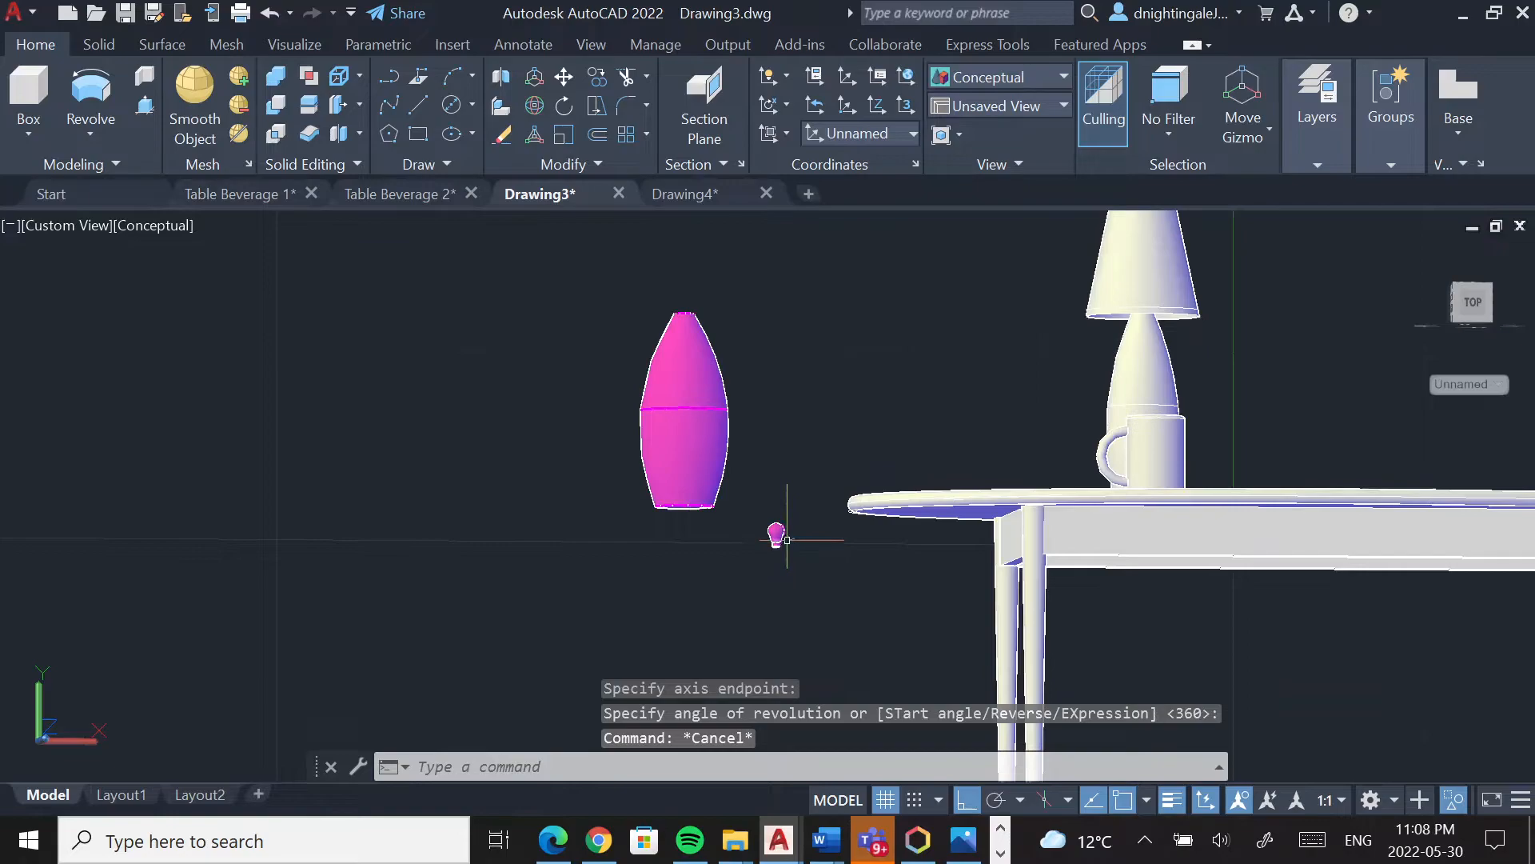
scroll(782, 538, up, 4)
scroll(782, 537, down, 5)
scroll(772, 526, up, 3)
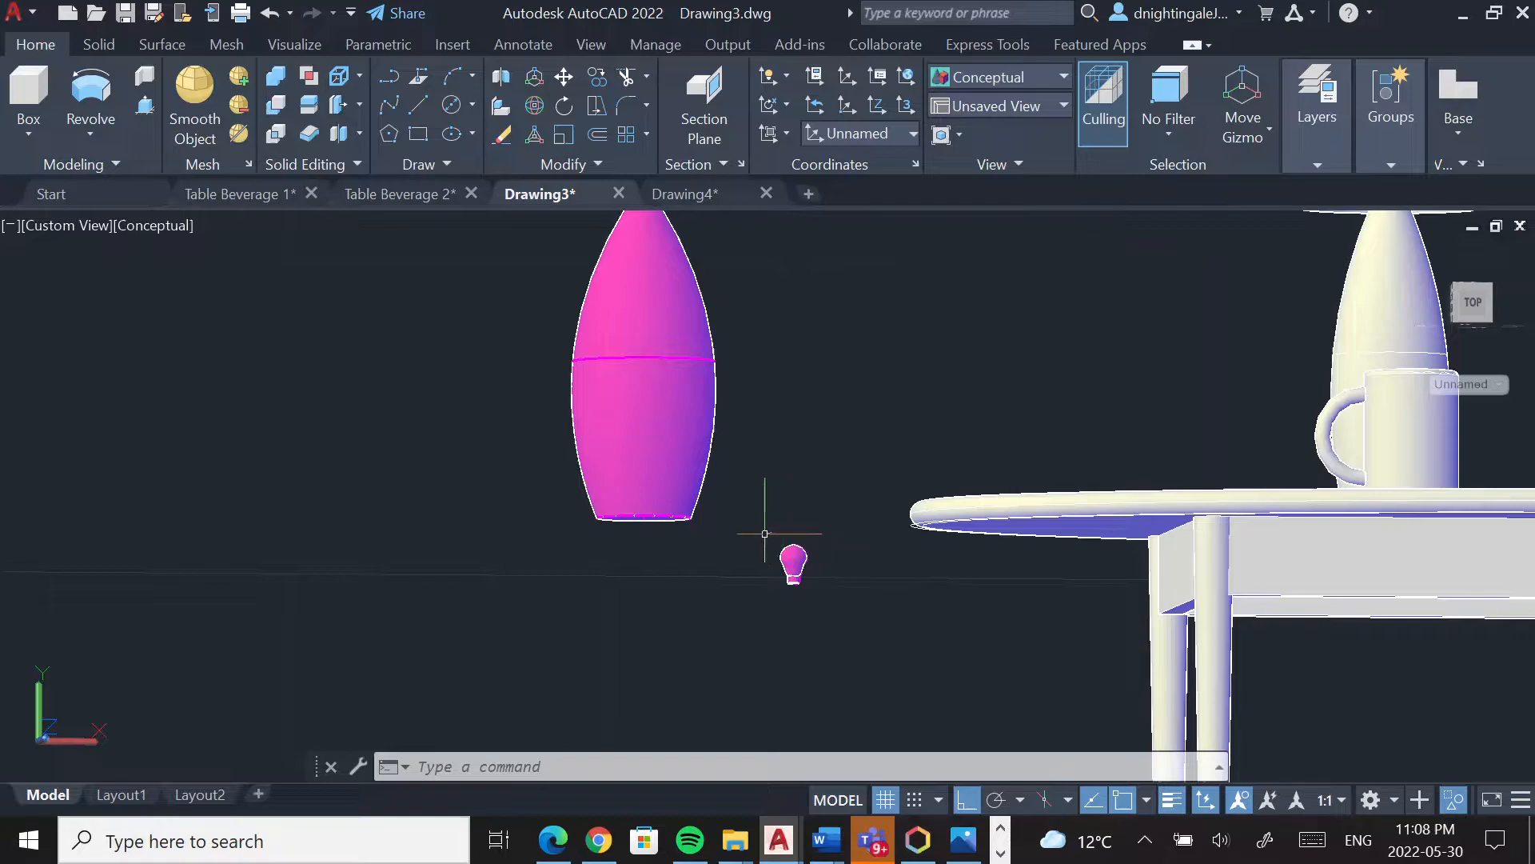
click(765, 533)
click(850, 616)
right_click(835, 596)
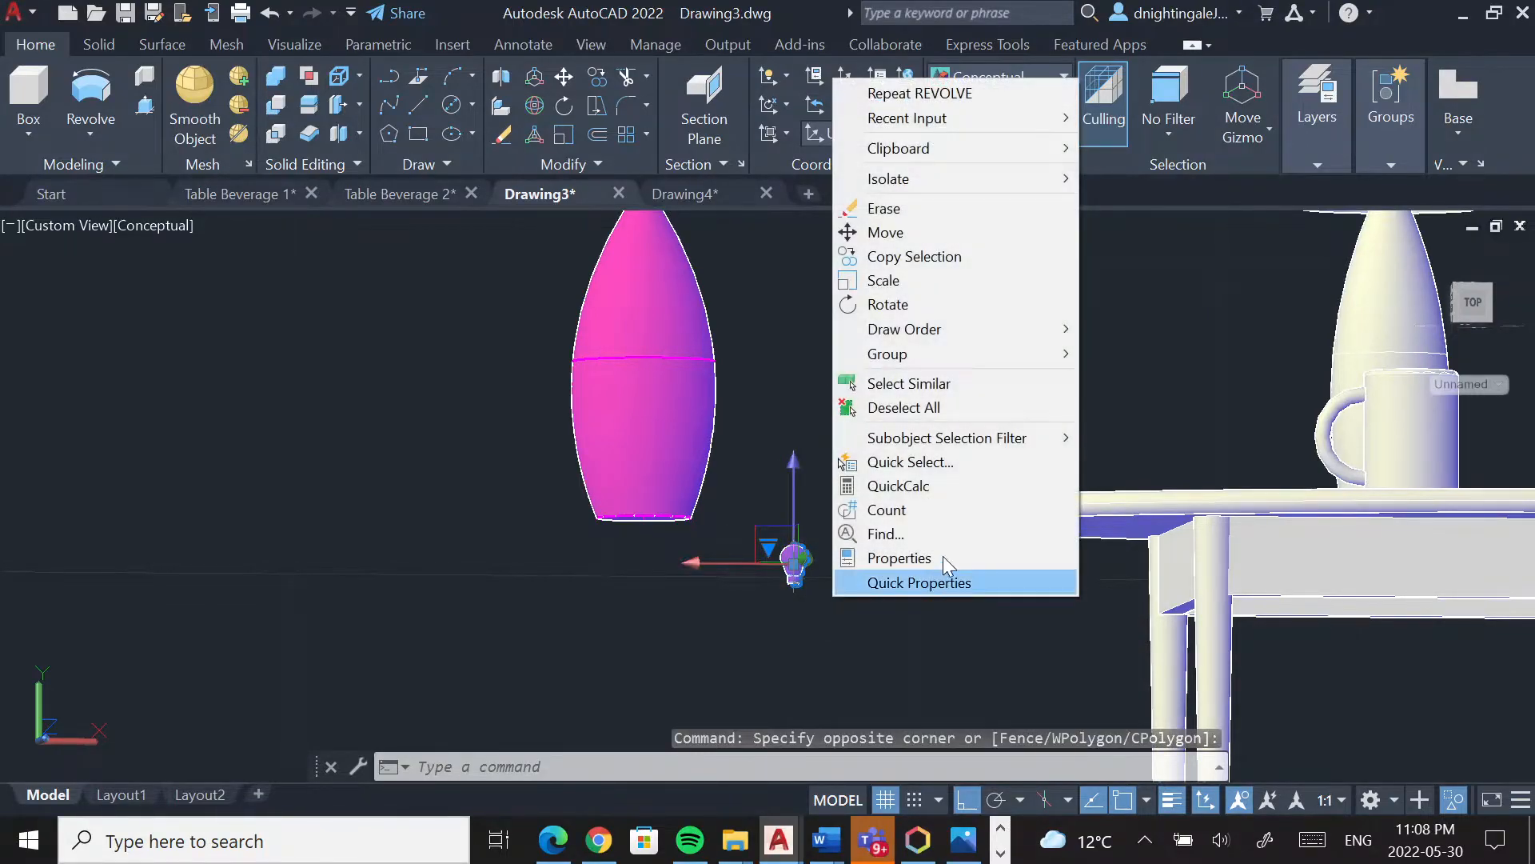
click(945, 556)
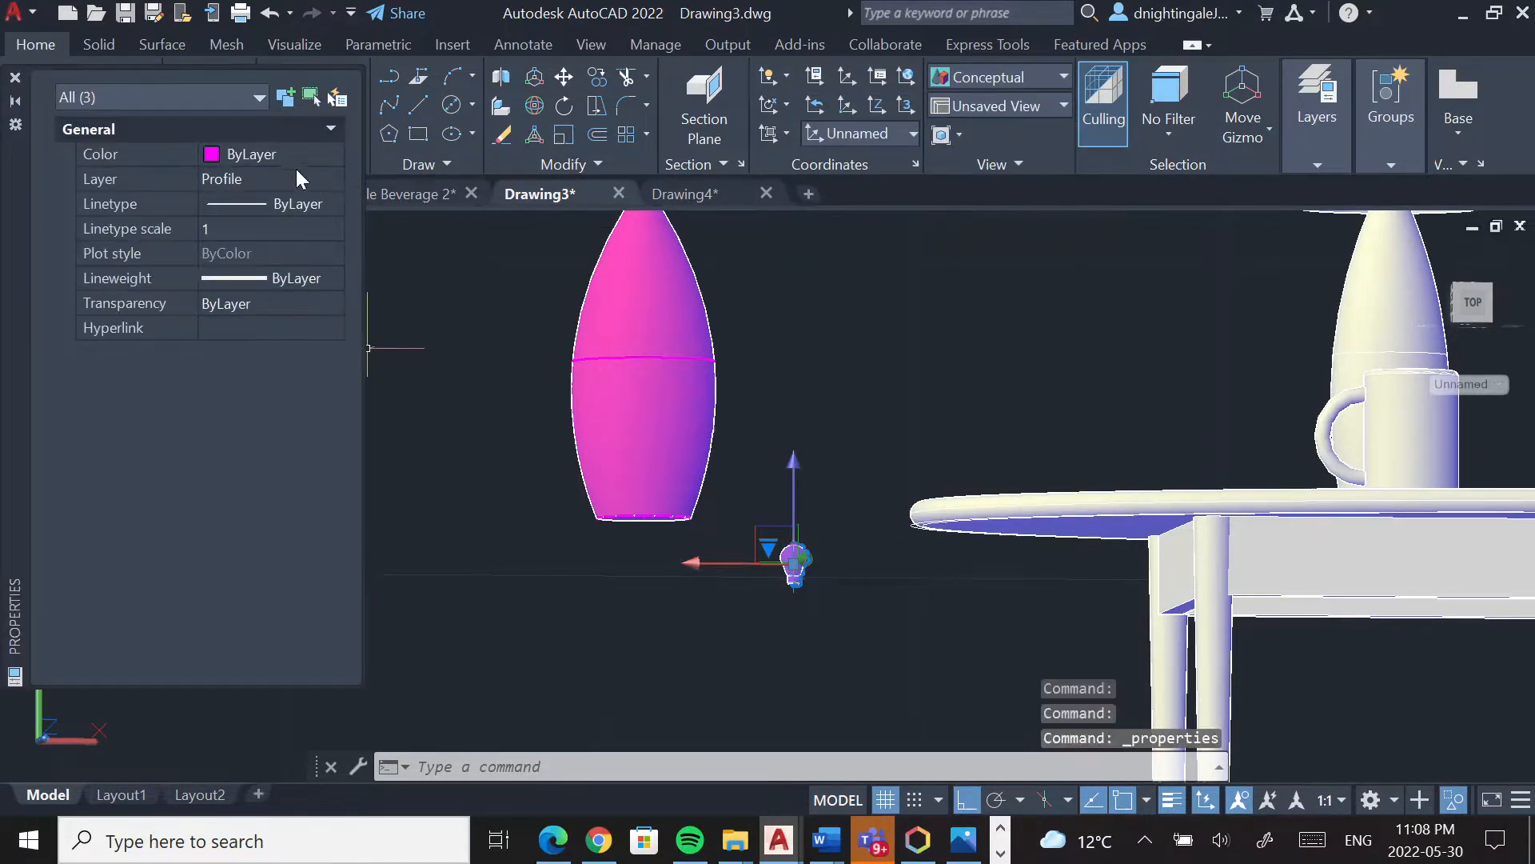
click(270, 156)
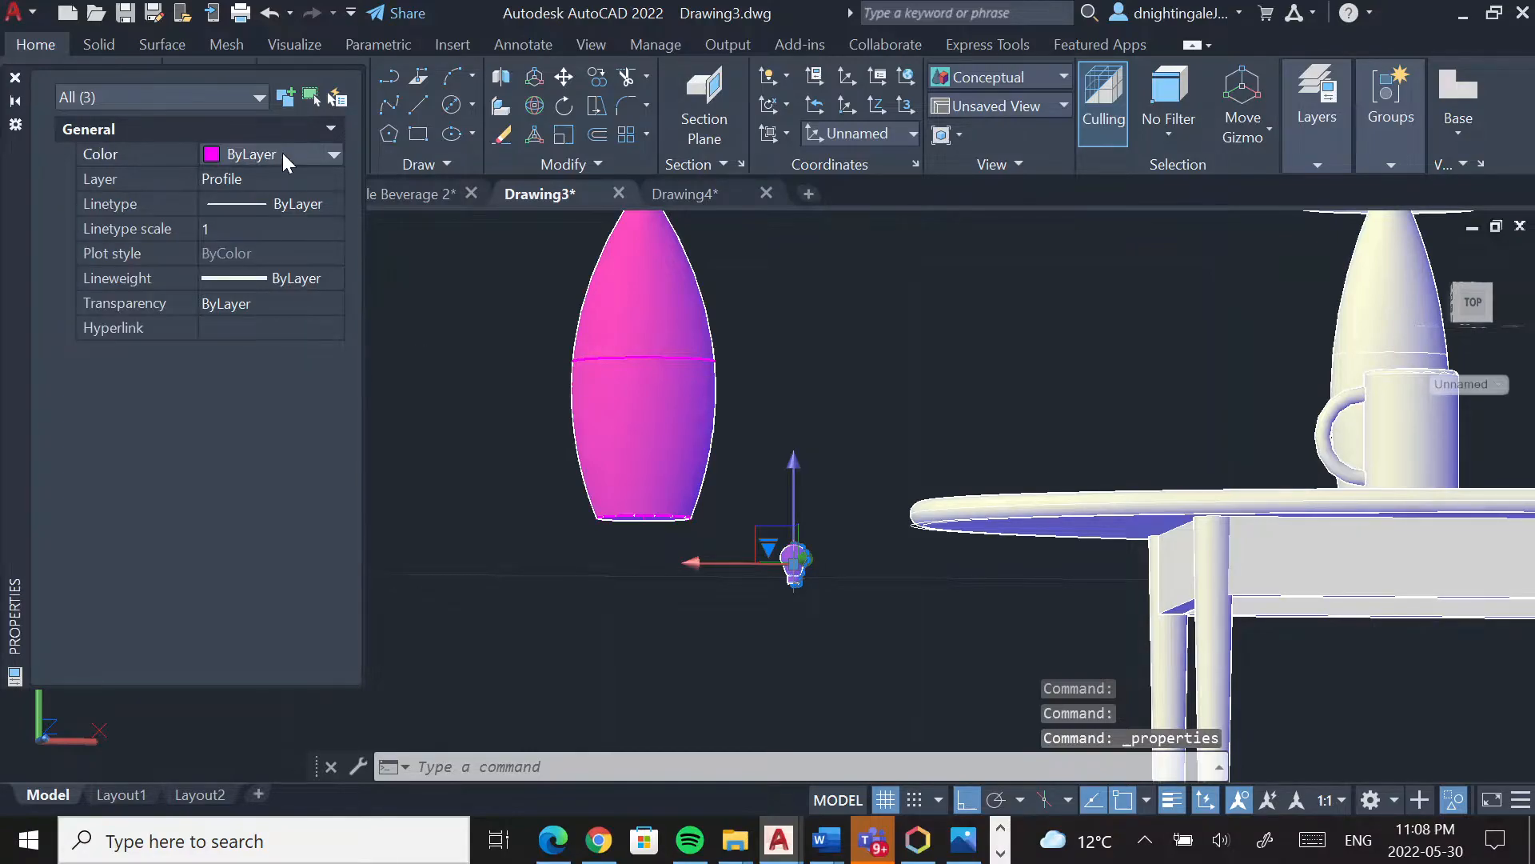
click(281, 152)
click(257, 237)
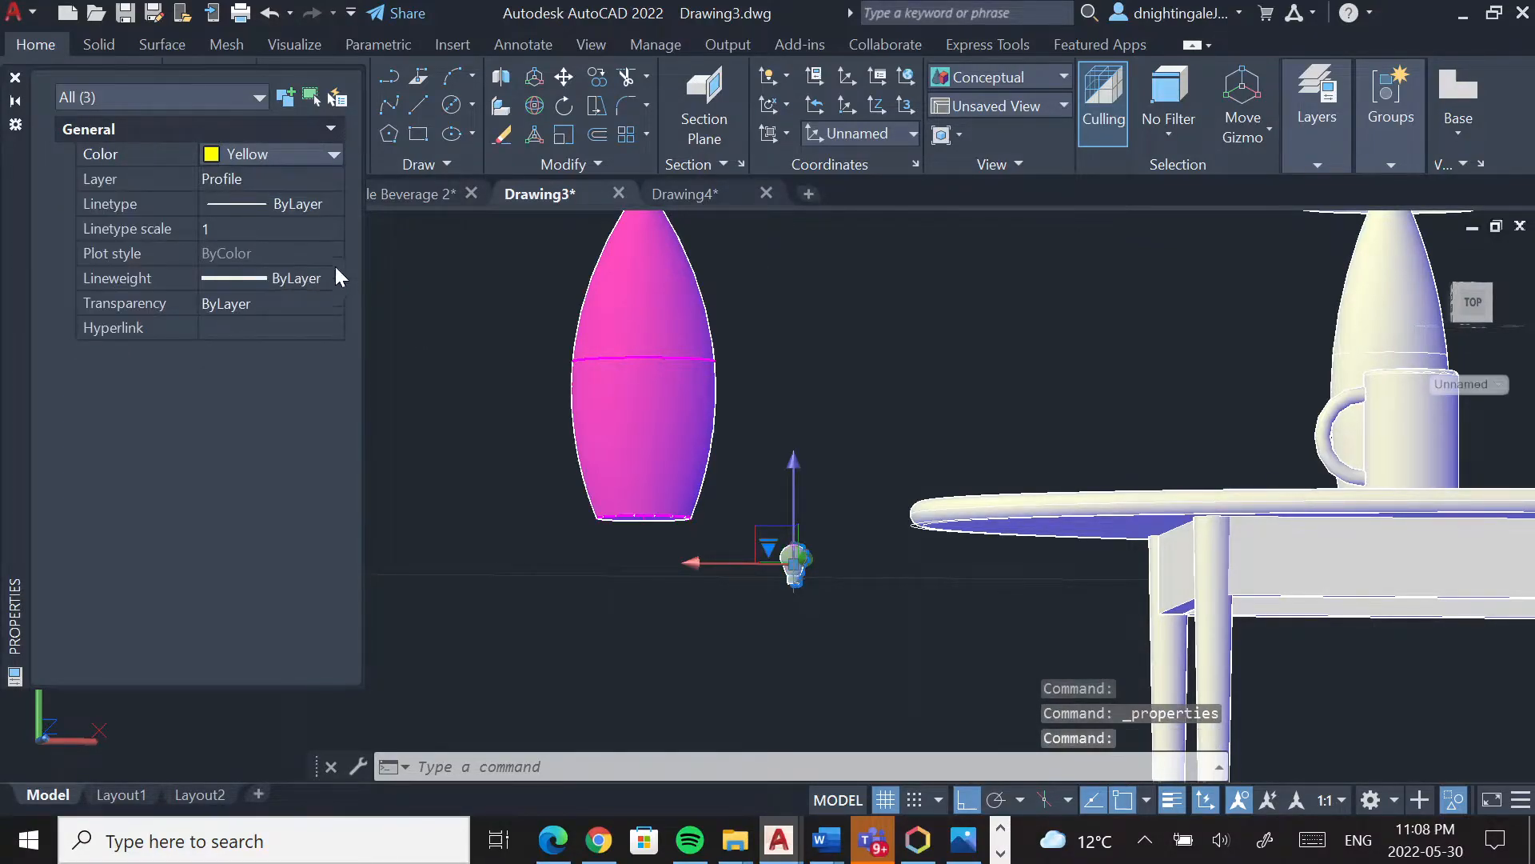
click(14, 78)
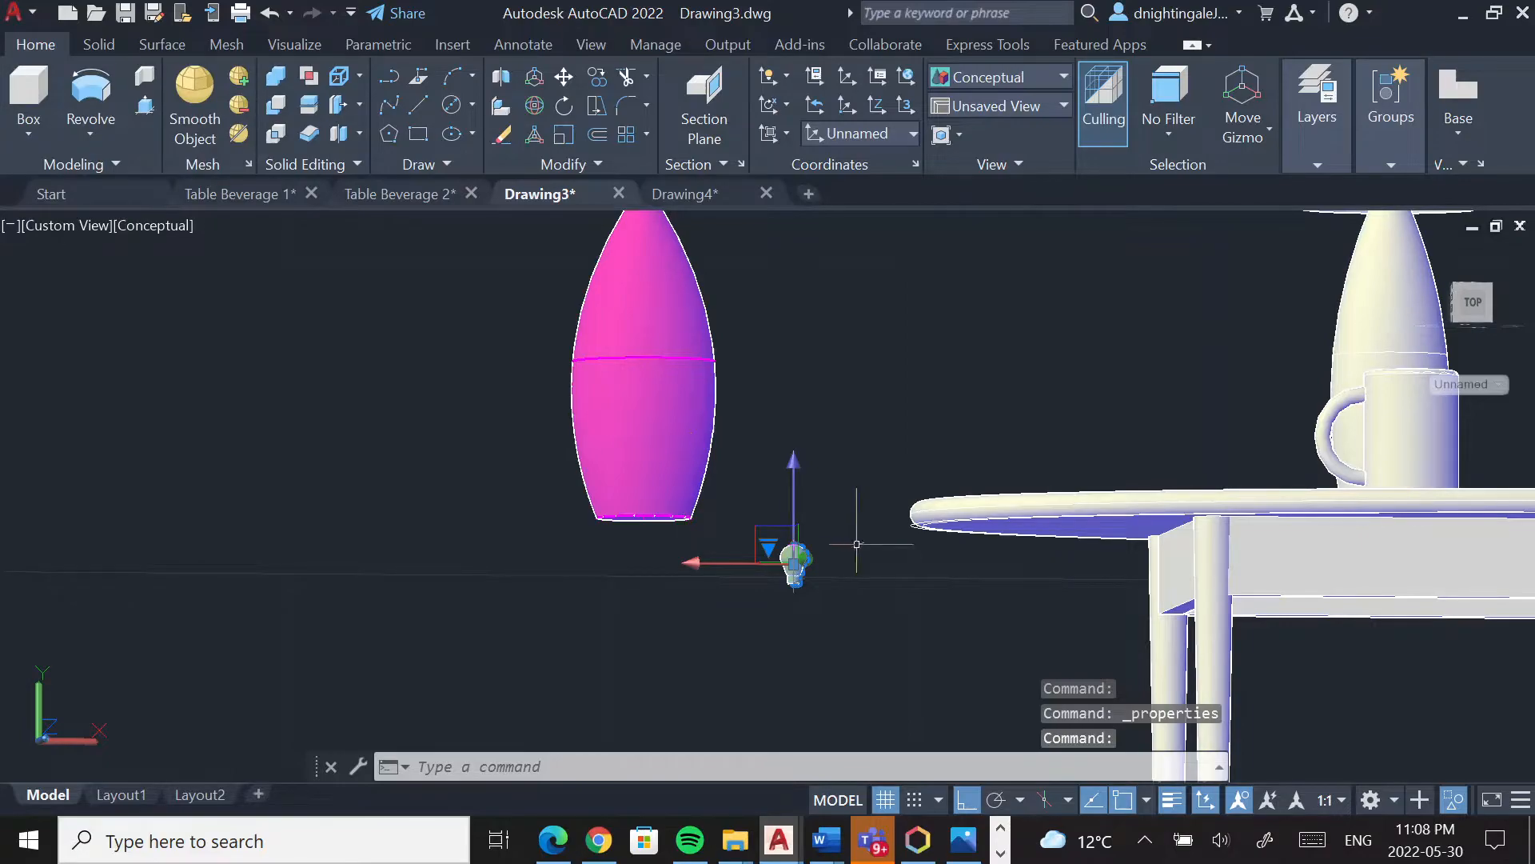
key(Escape)
Try to scale the yellow light bulb in 3D from a base point at the bottom of its neck
scroll(776, 547, down, 2)
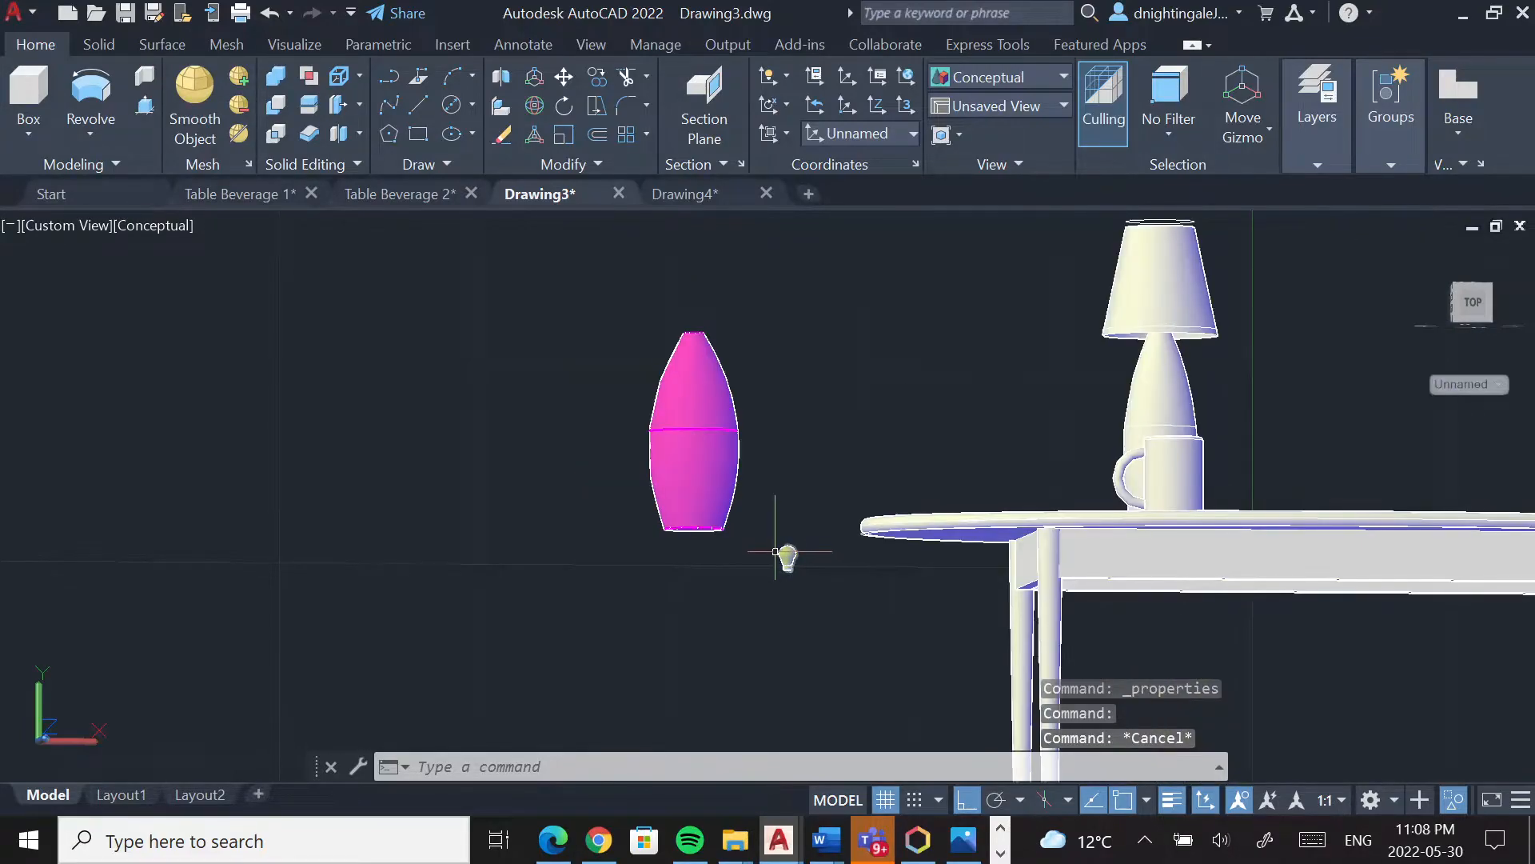
click(764, 524)
click(856, 616)
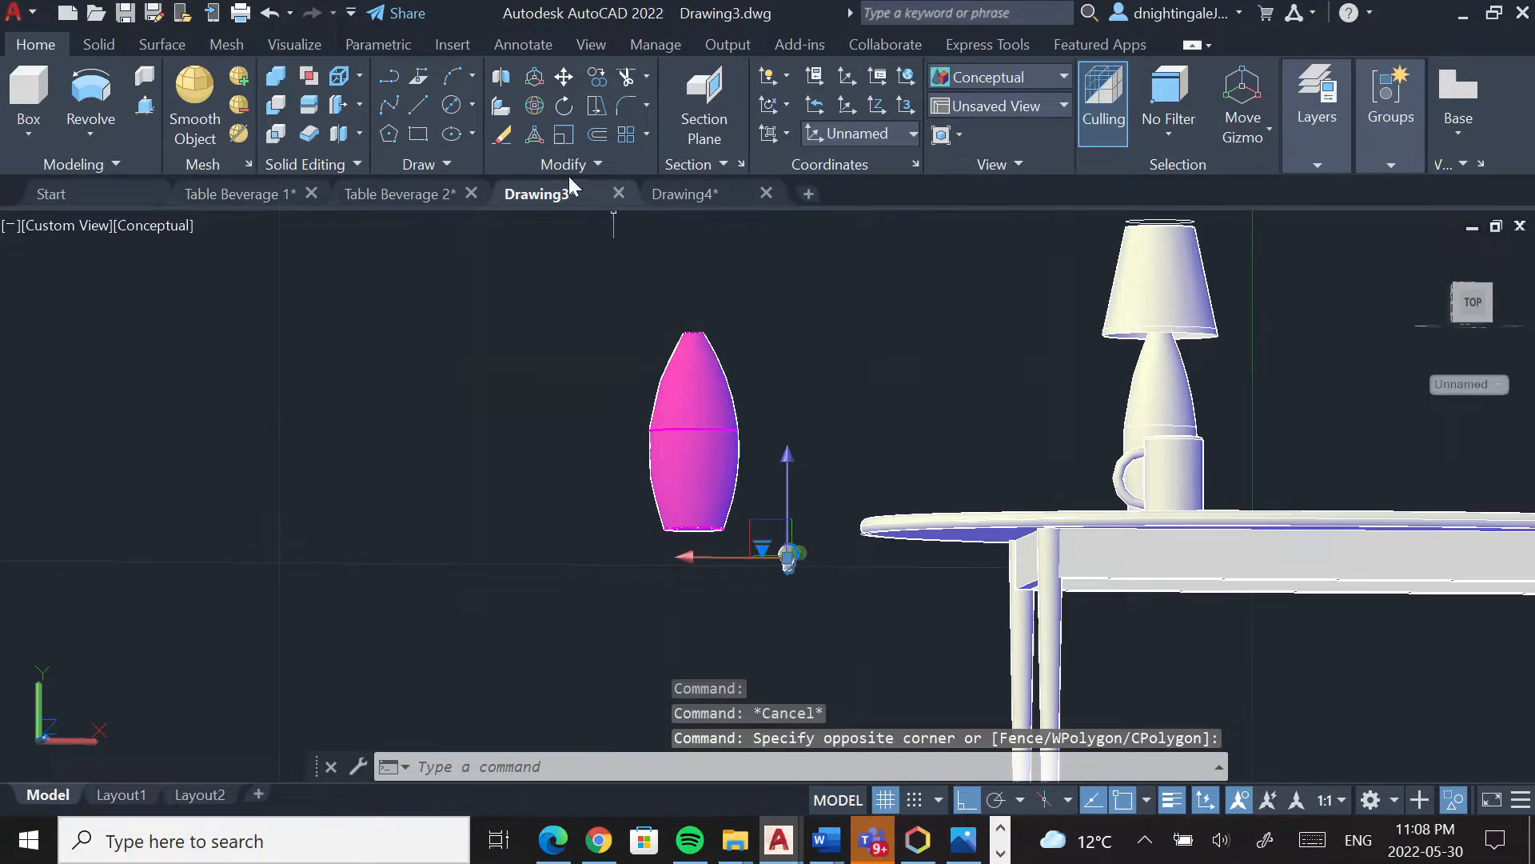
click(537, 134)
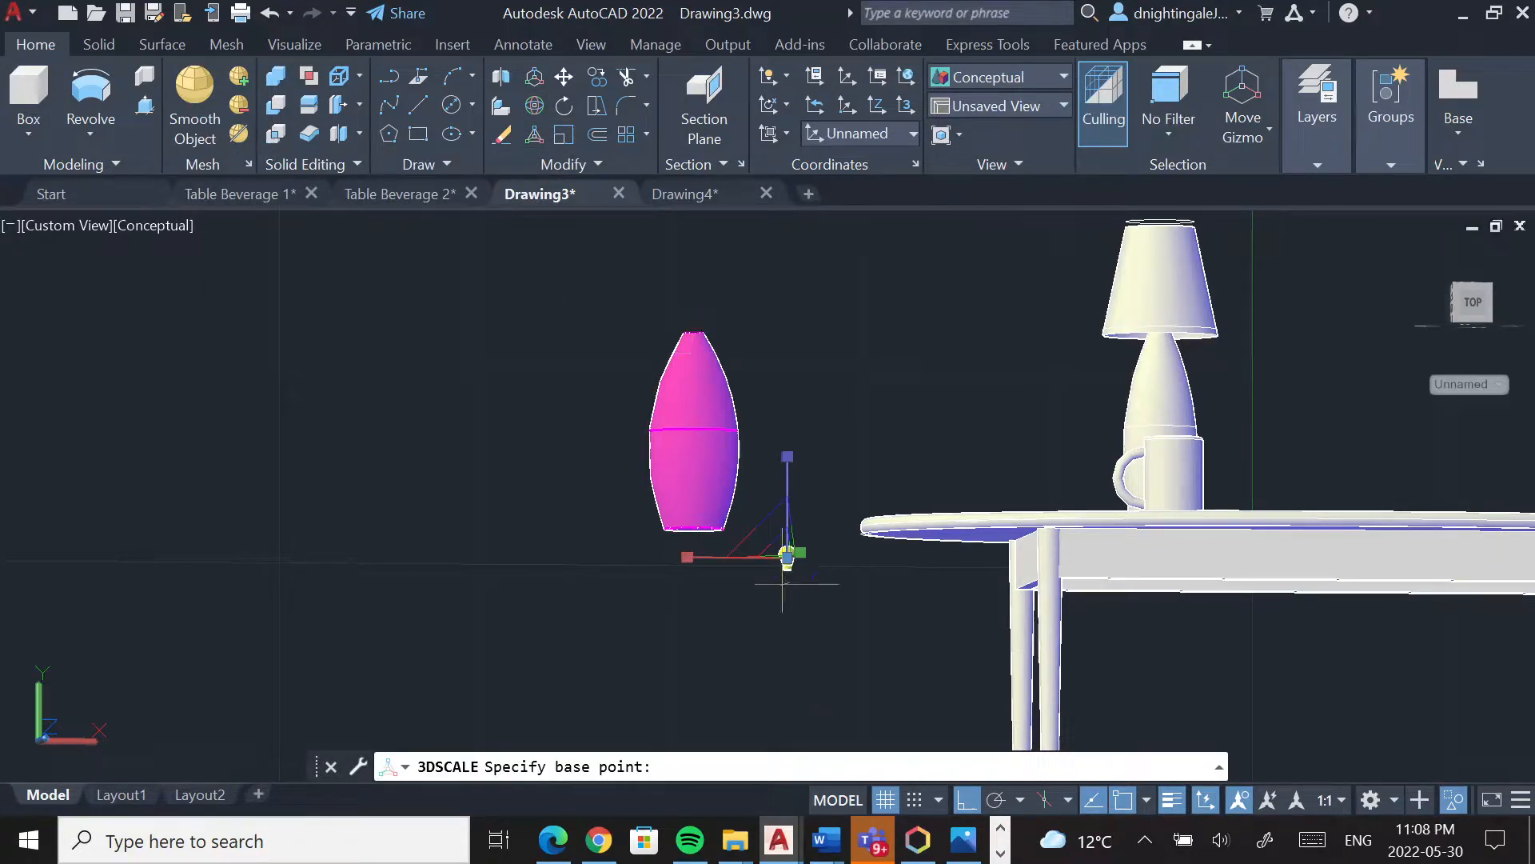
scroll(784, 584, up, 4)
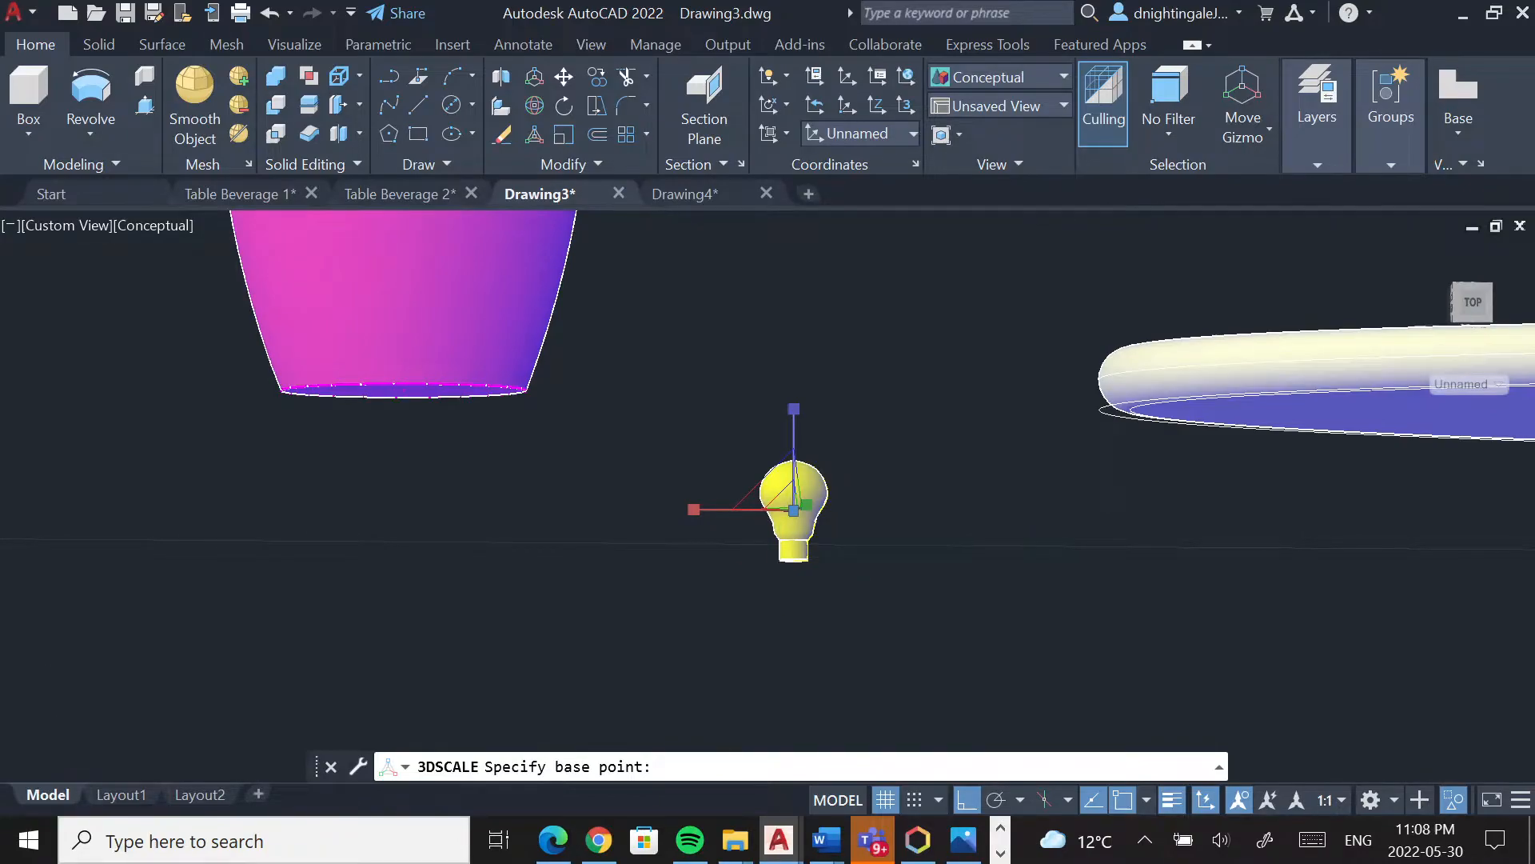
scroll(777, 563, up, 2)
click(788, 560)
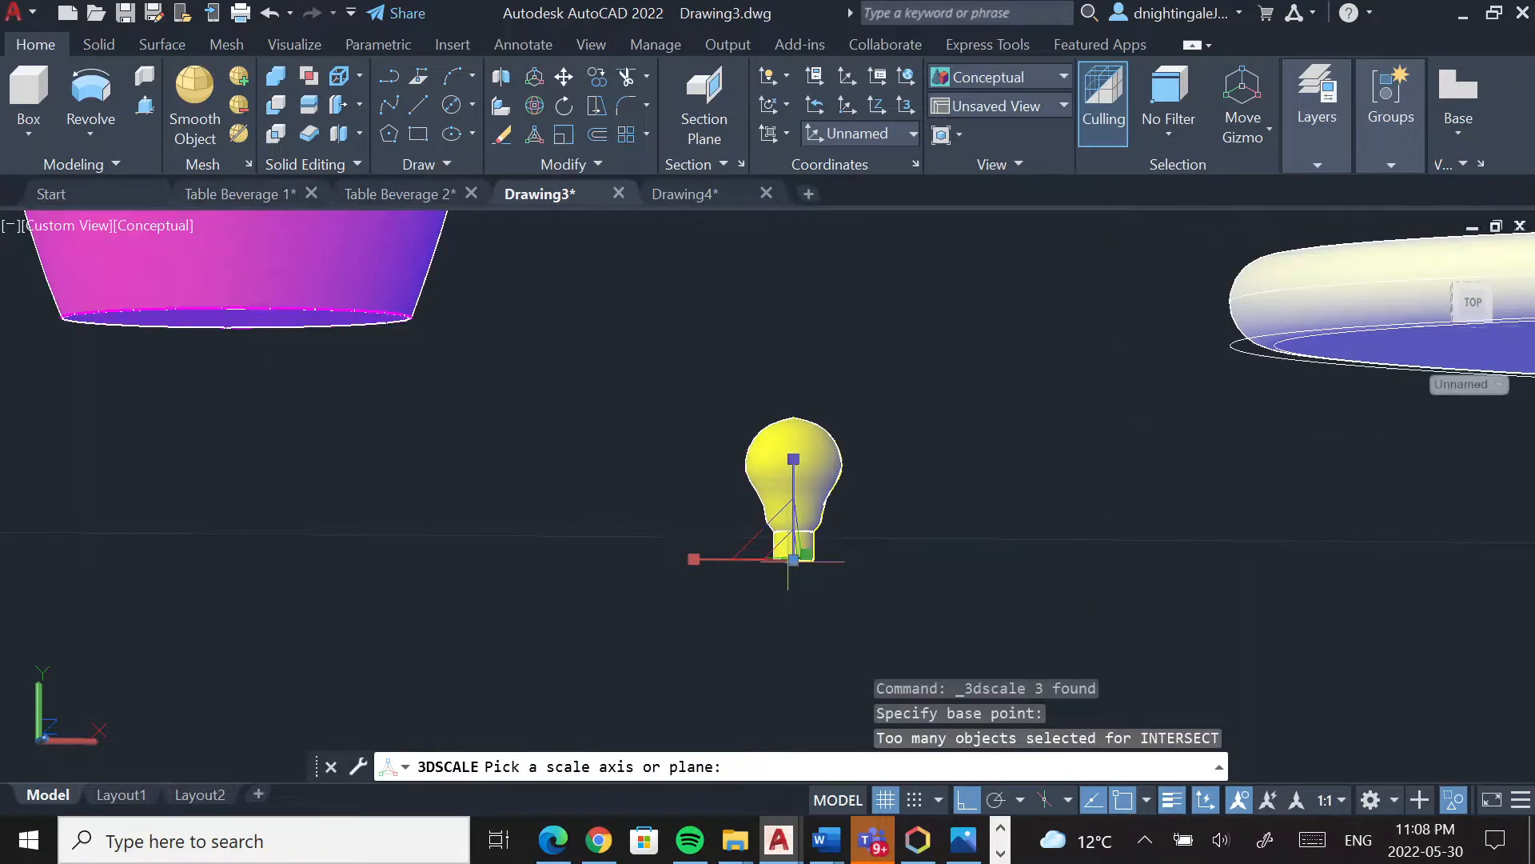
click(864, 558)
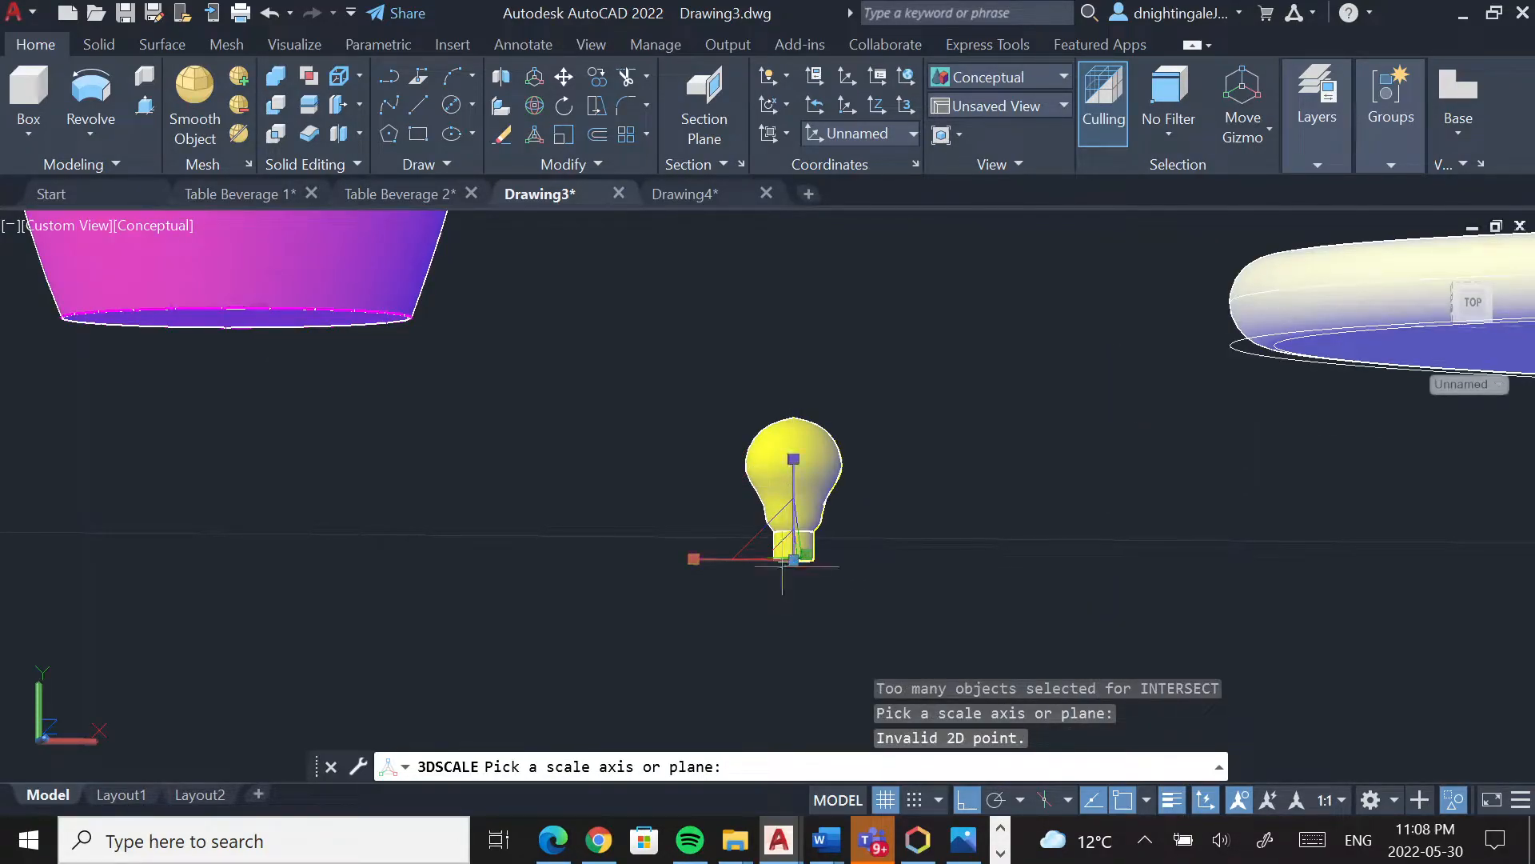
key(Return)
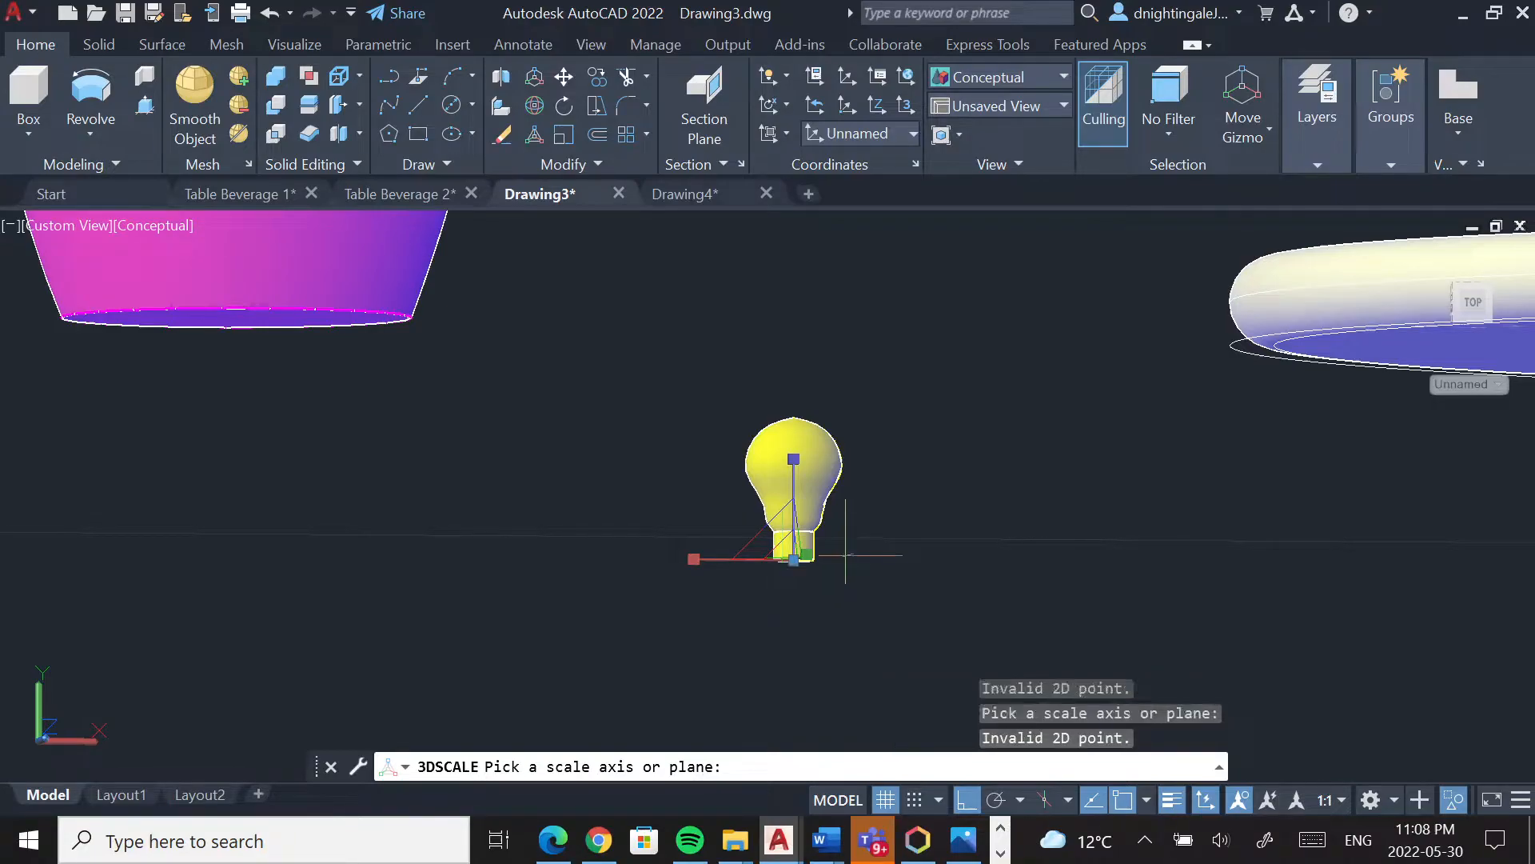
key(Escape)
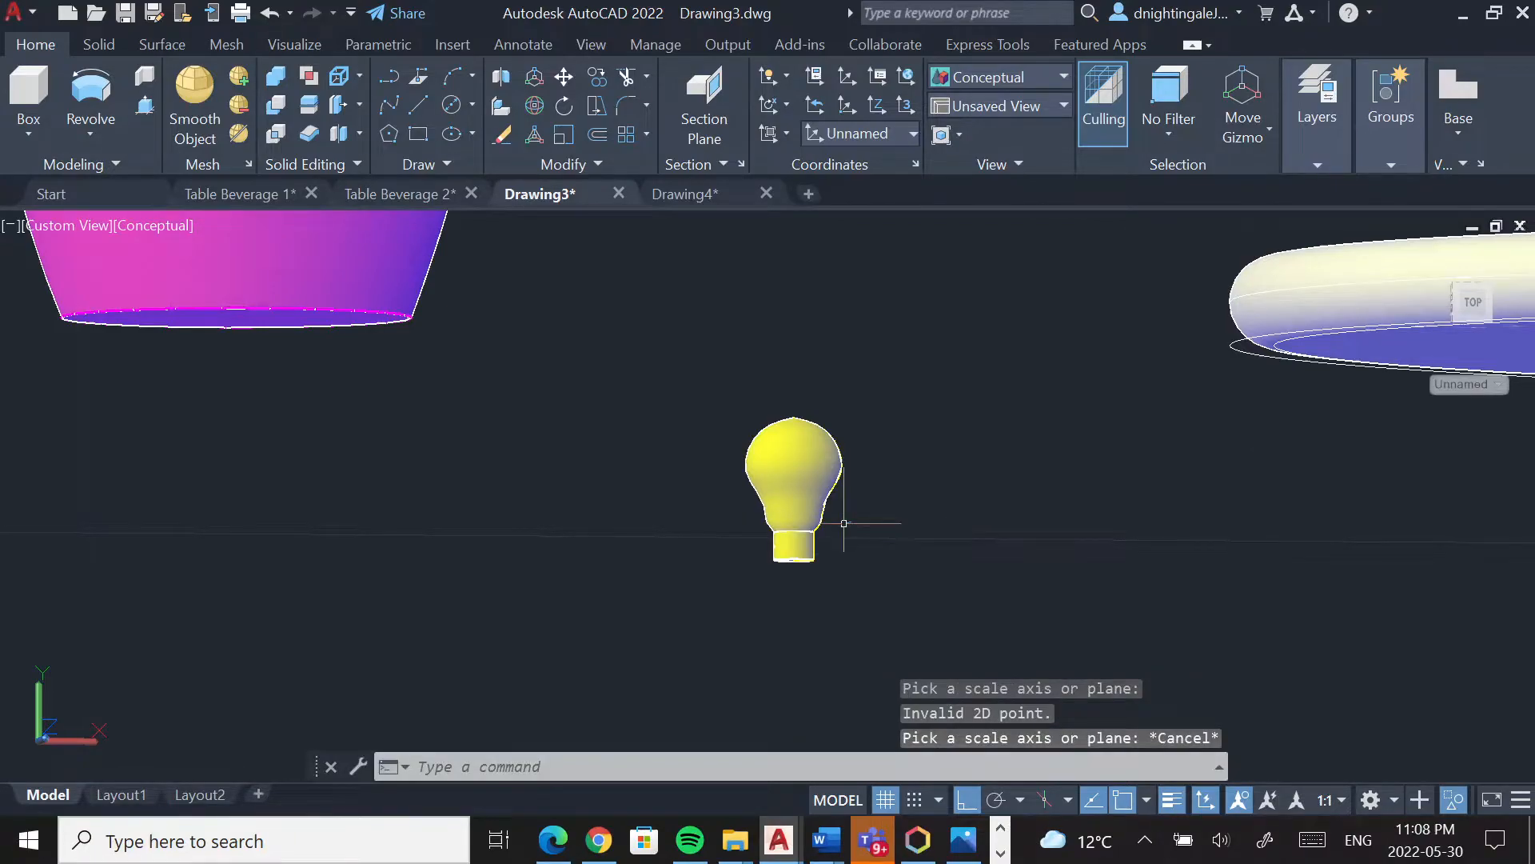
Scale the light bulb uniformly in 3D from the top center of its neck, using the neck's bottom width as reference and new length 1
click(661, 366)
click(959, 654)
click(534, 135)
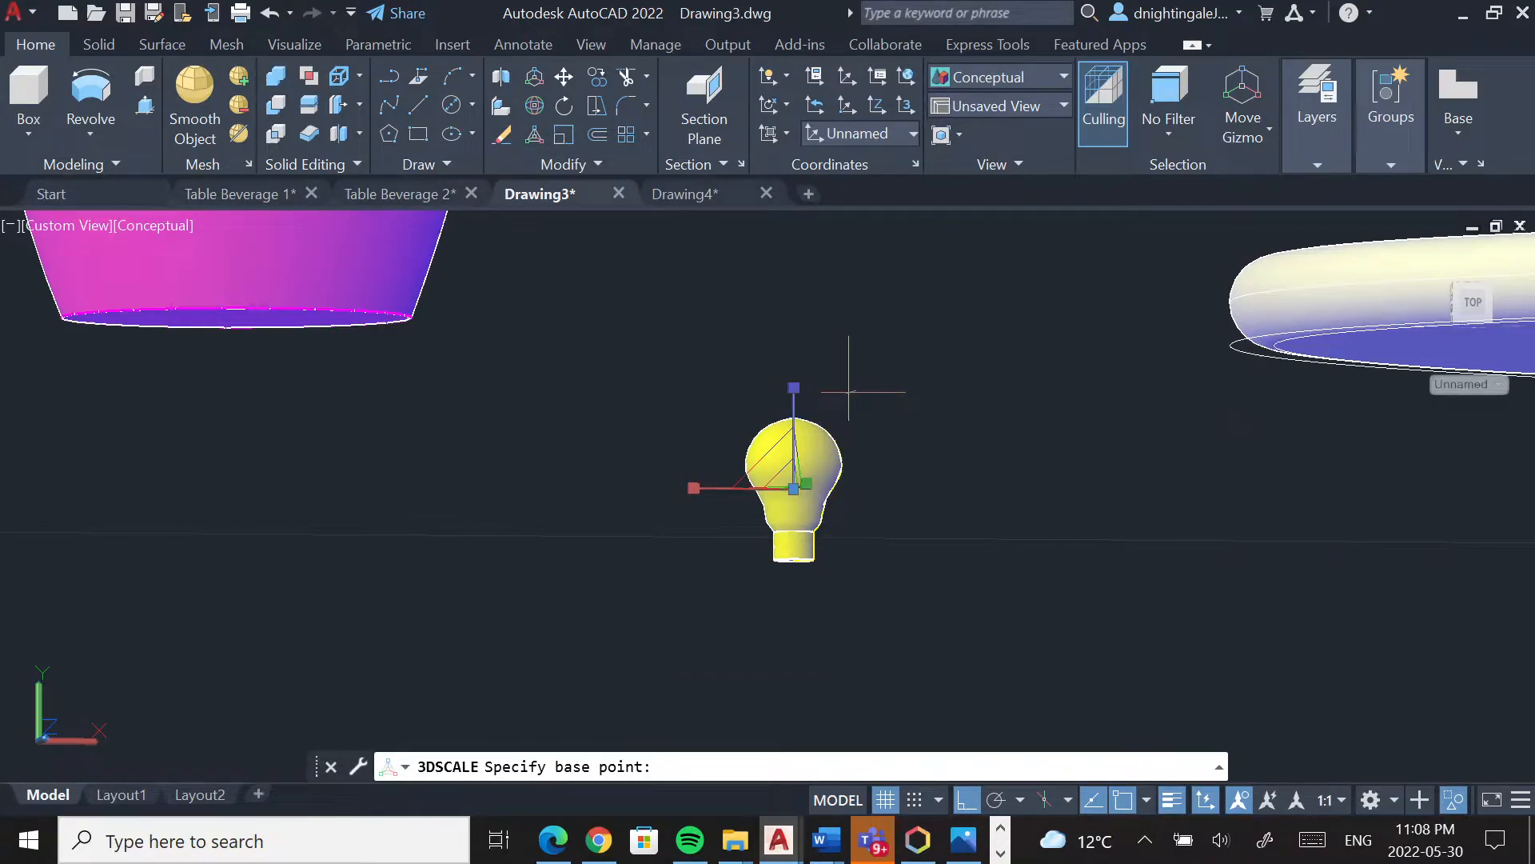
click(792, 539)
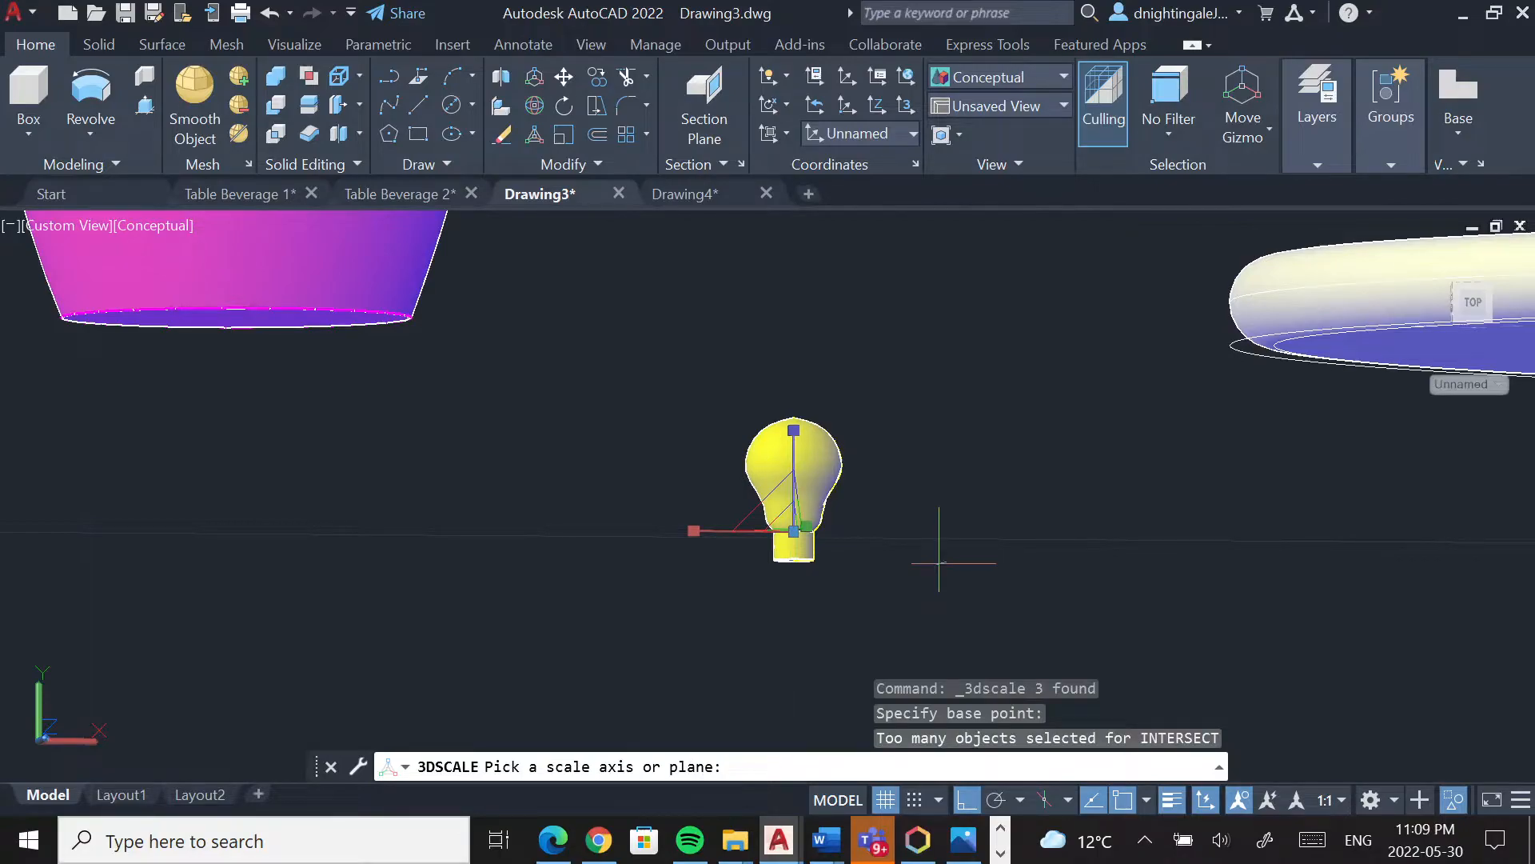
key(Return)
key(Return)
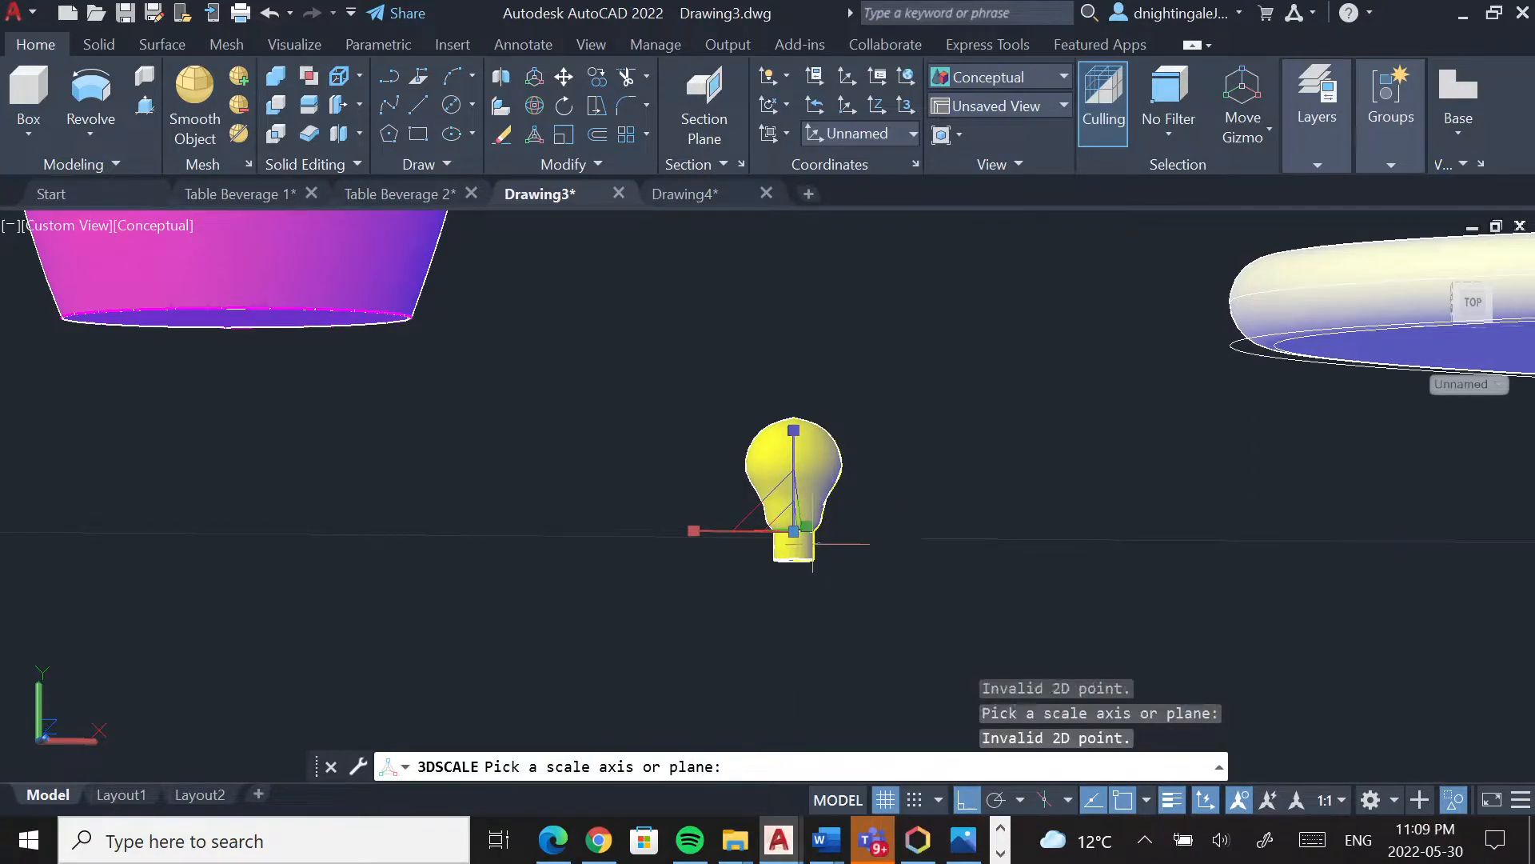
click(774, 521)
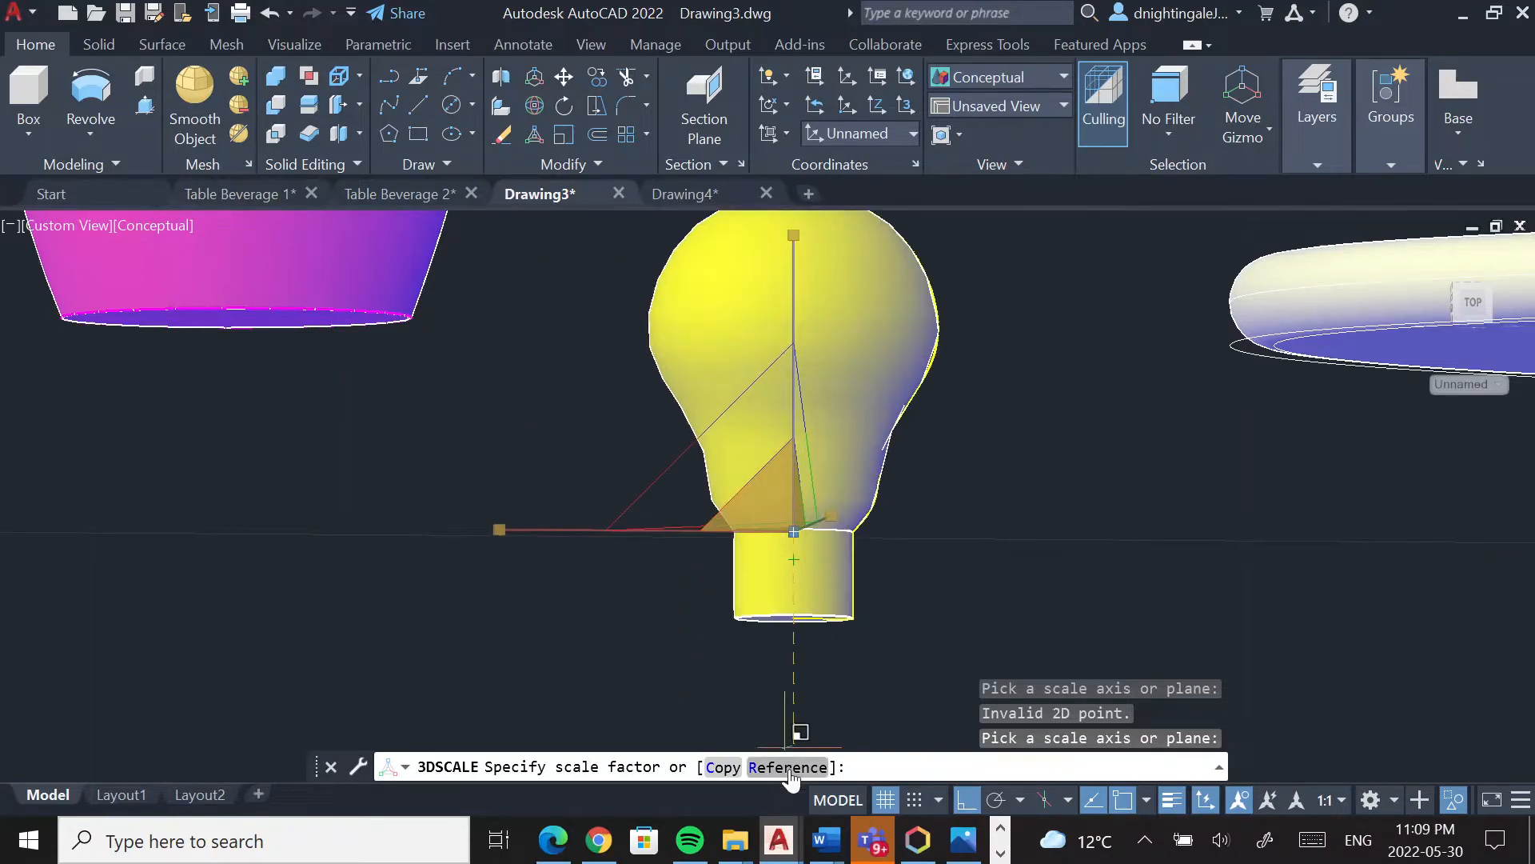
scroll(789, 774, down, 5)
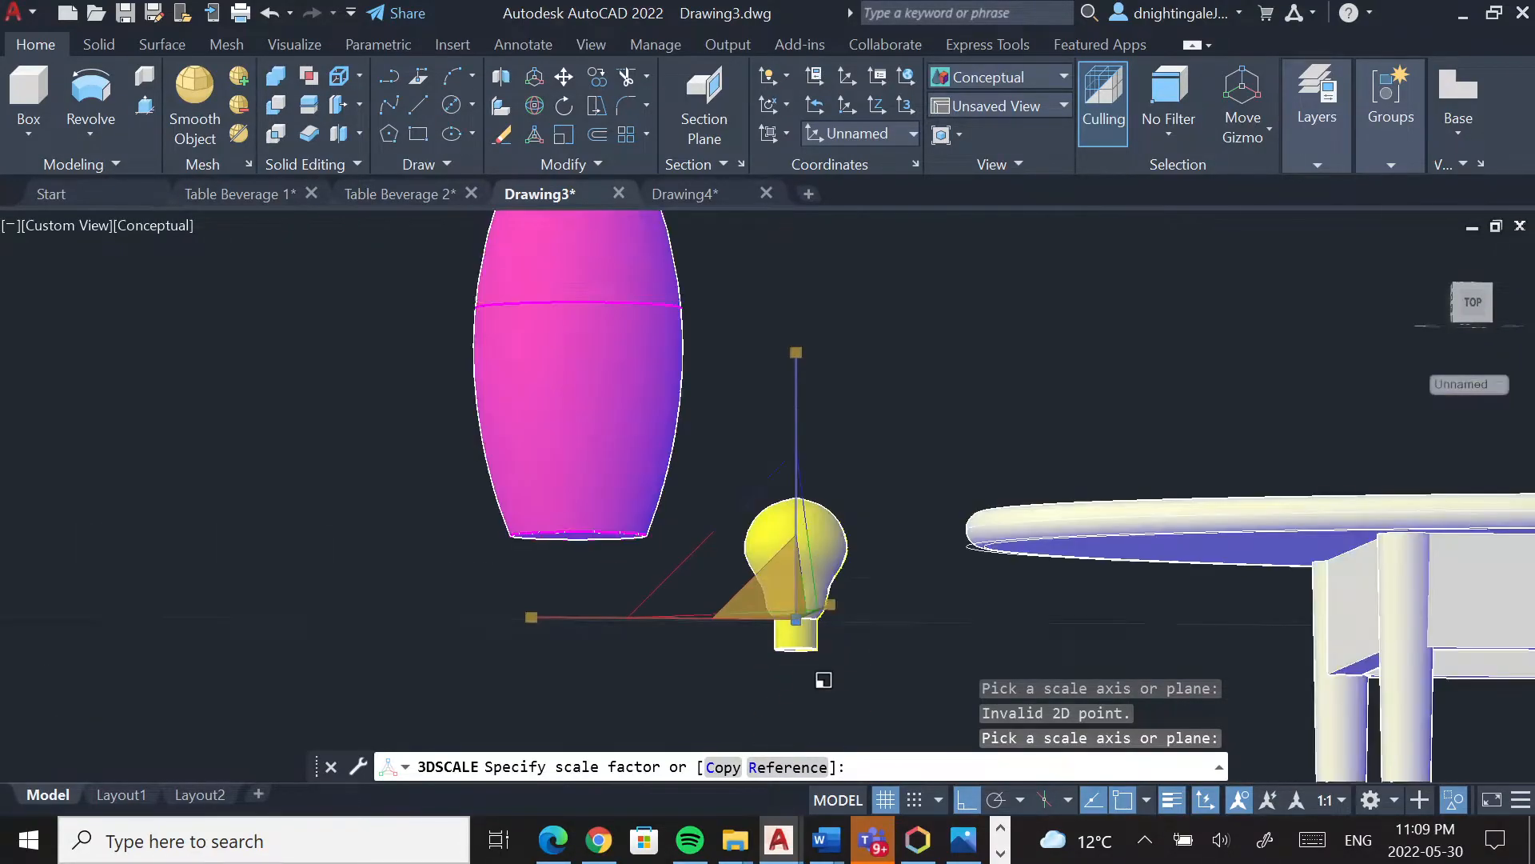
click(806, 767)
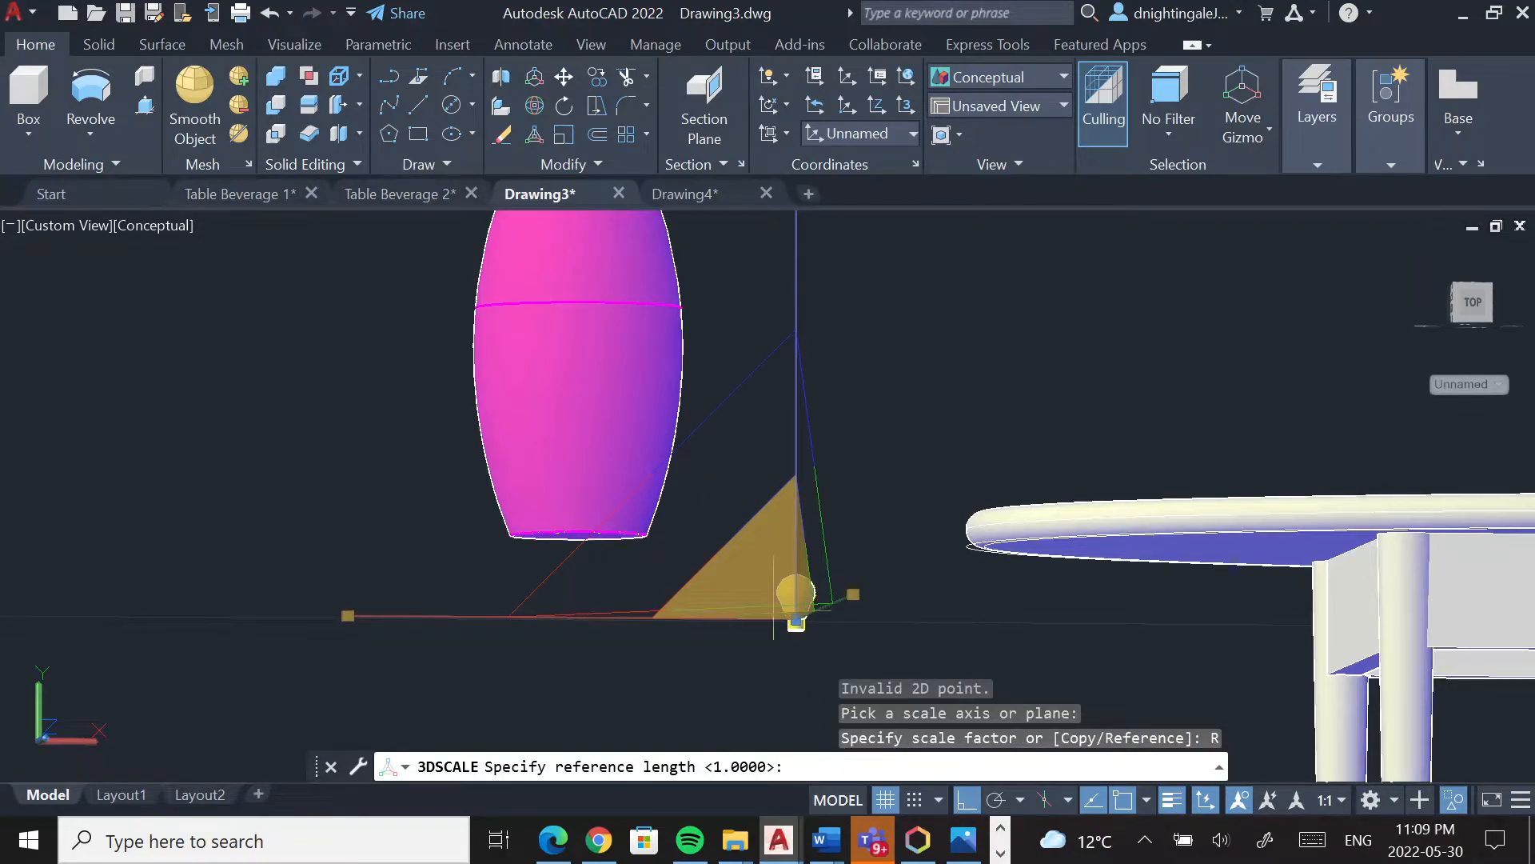
scroll(774, 600, up, 3)
middle_drag(837, 666, 688, 586)
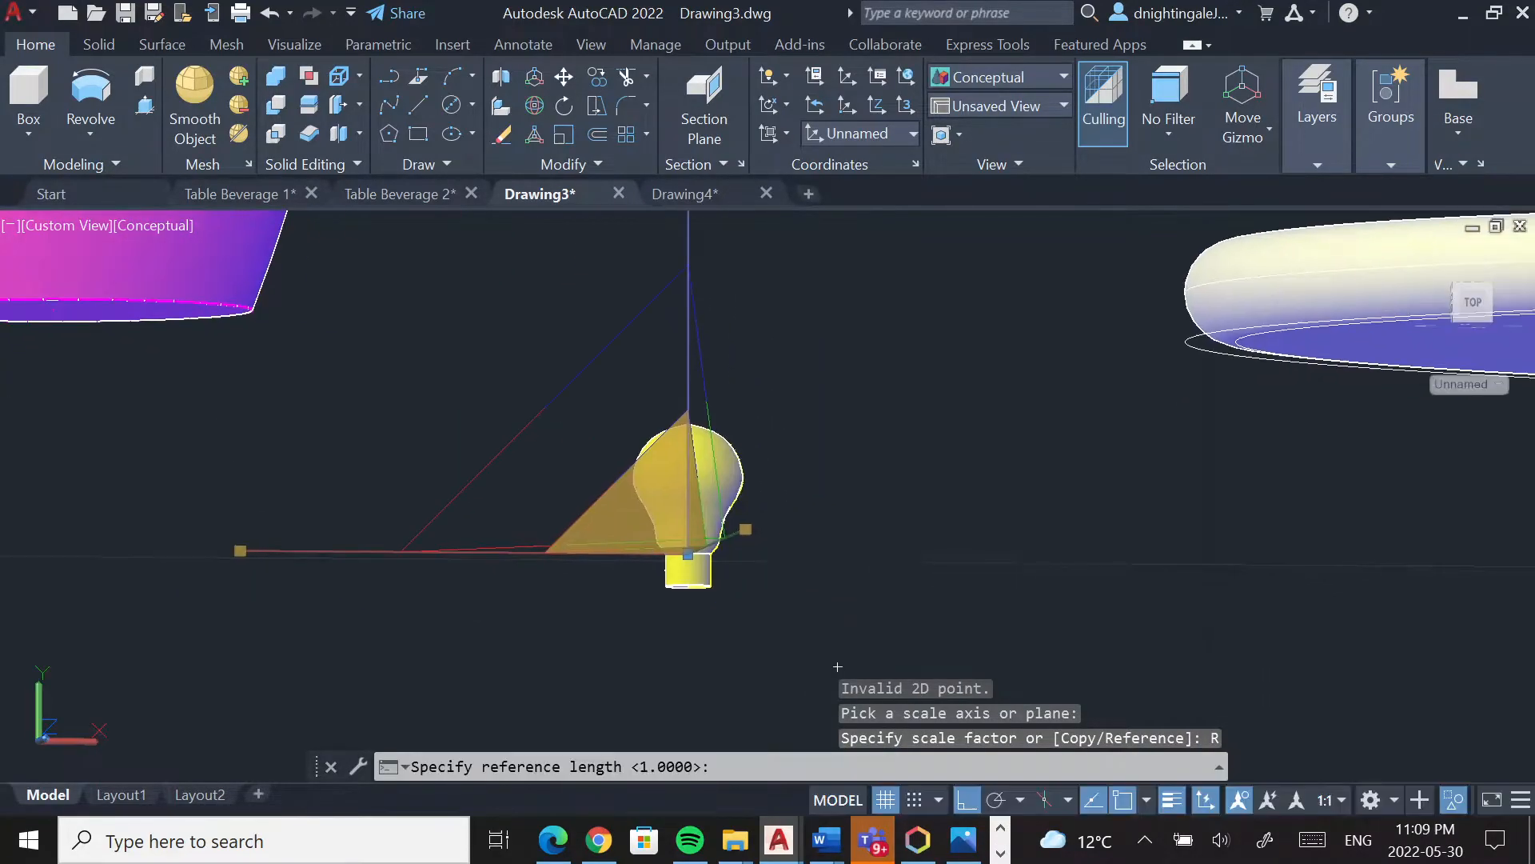
click(665, 586)
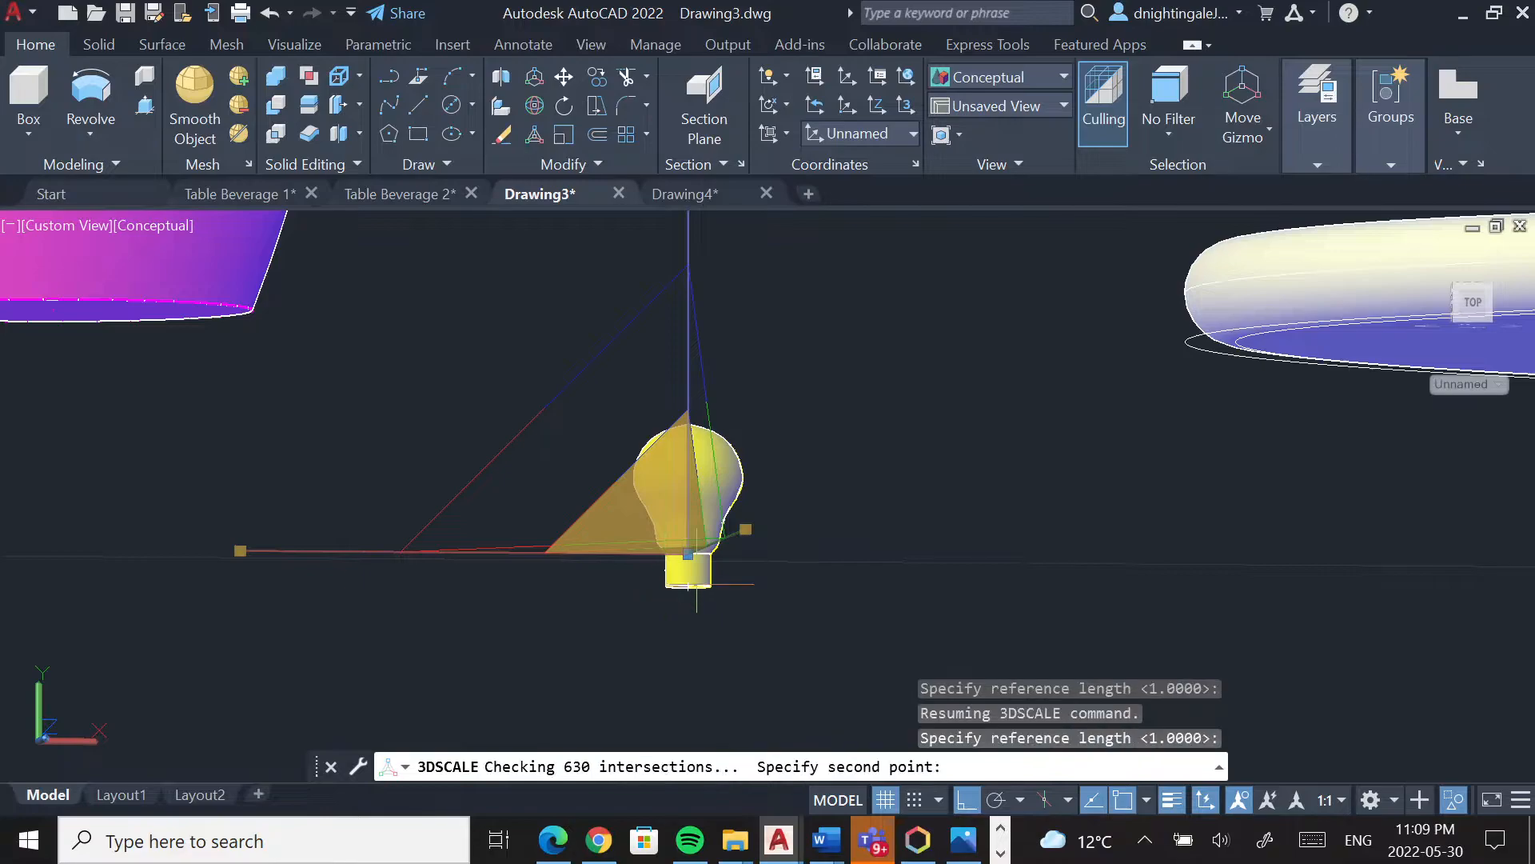
click(710, 586)
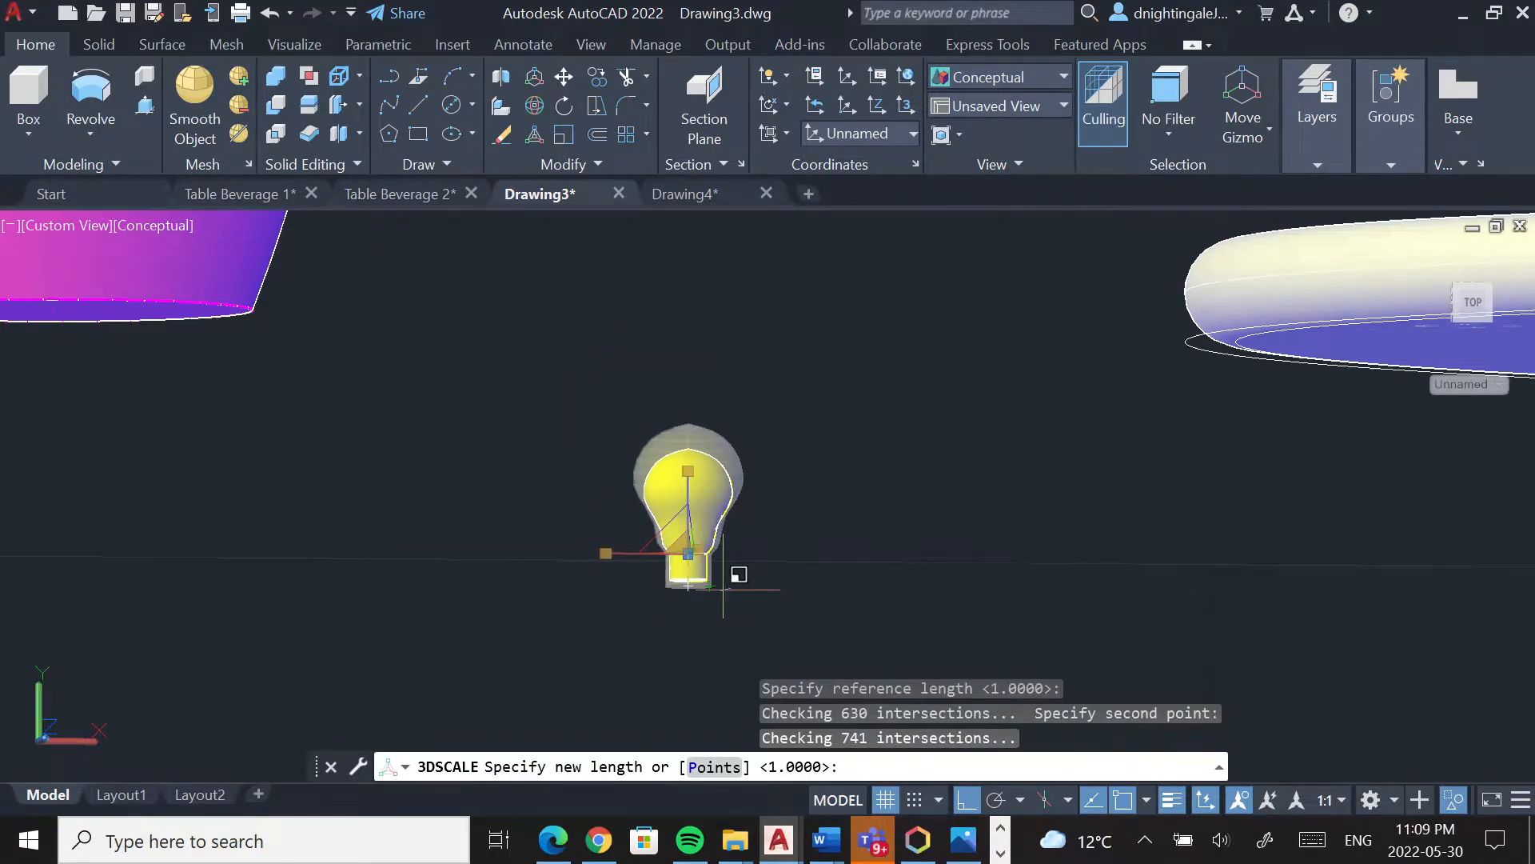
scroll(723, 589, up, 4)
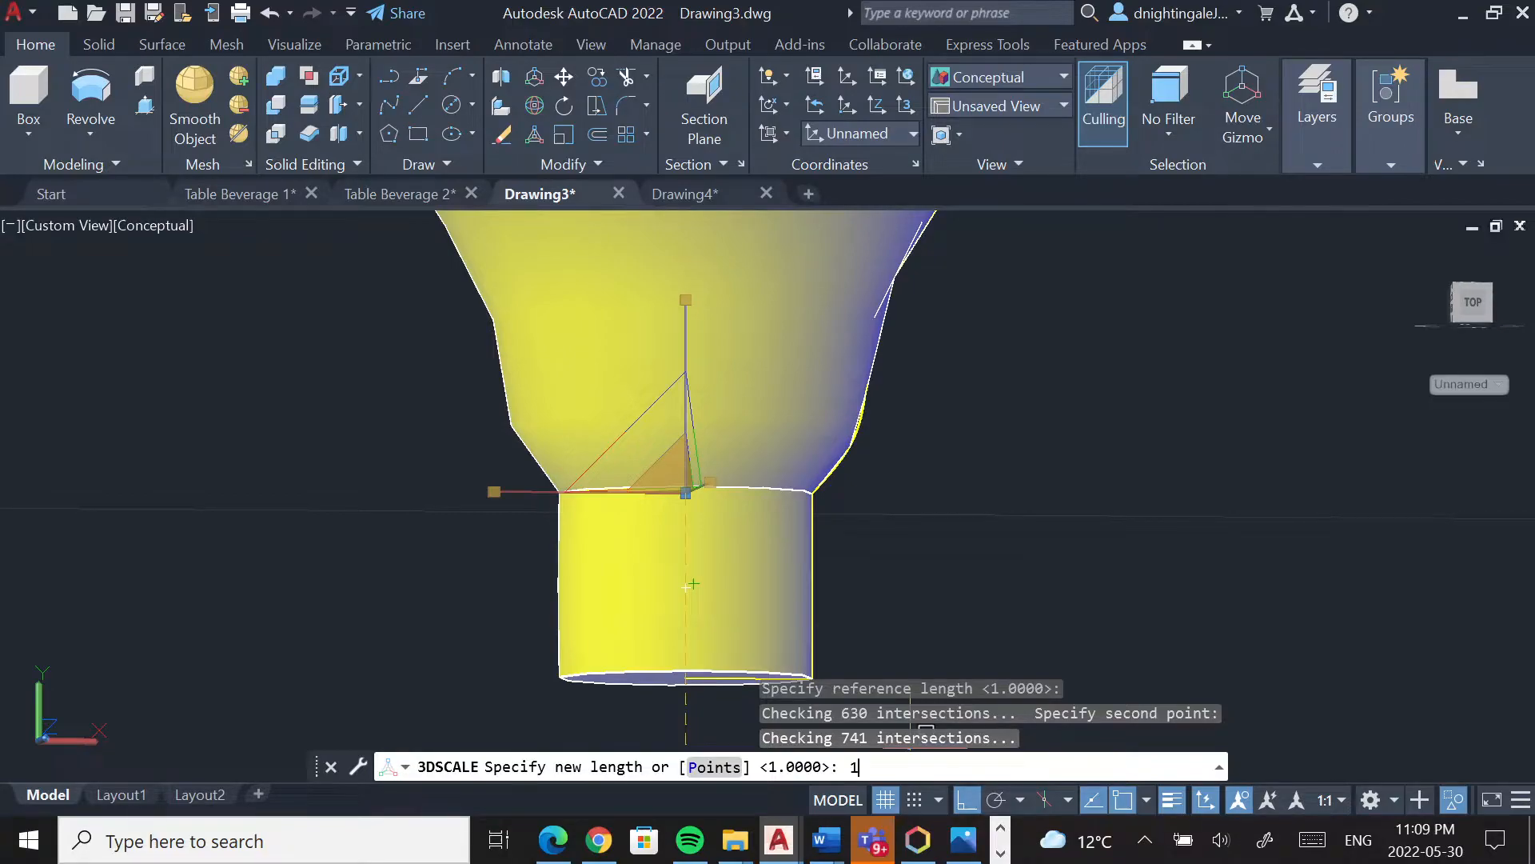
key(Return)
scroll(883, 565, down, 8)
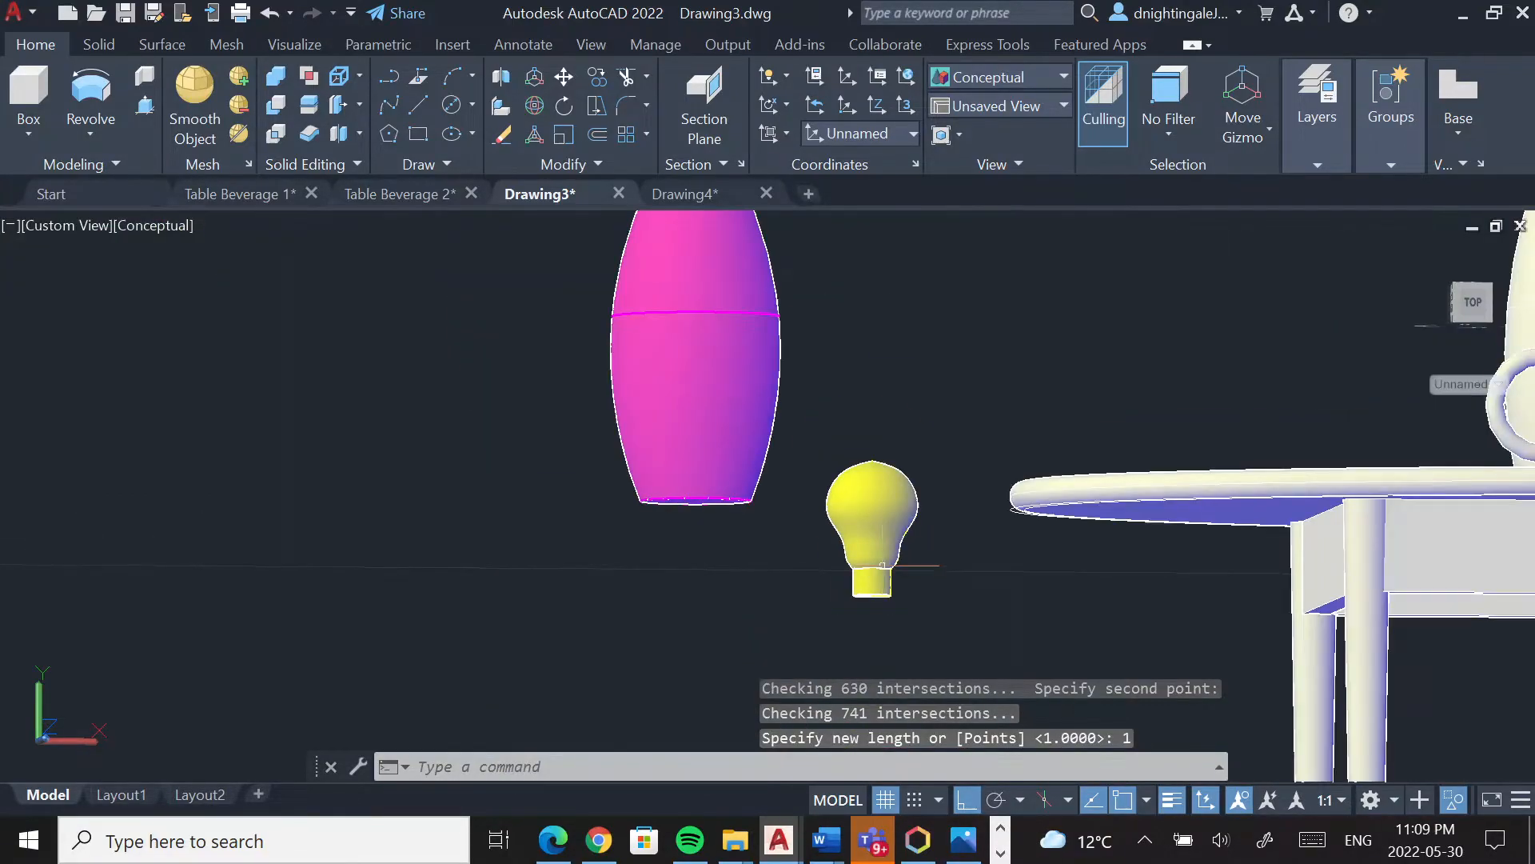
click(813, 434)
click(969, 639)
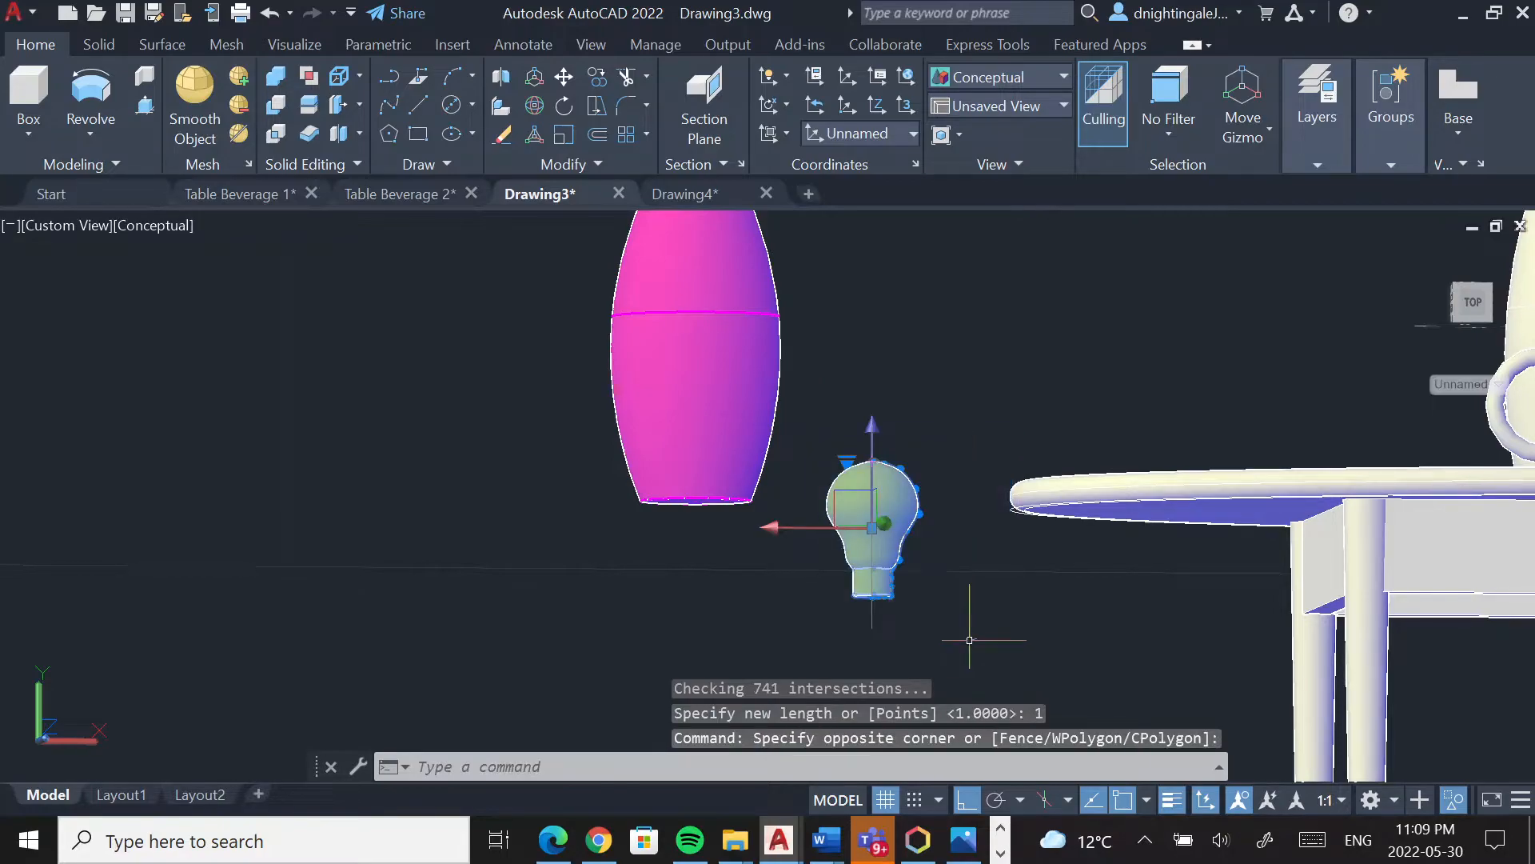
scroll(868, 411, down, 5)
middle_drag(857, 334, 814, 384)
click(826, 408)
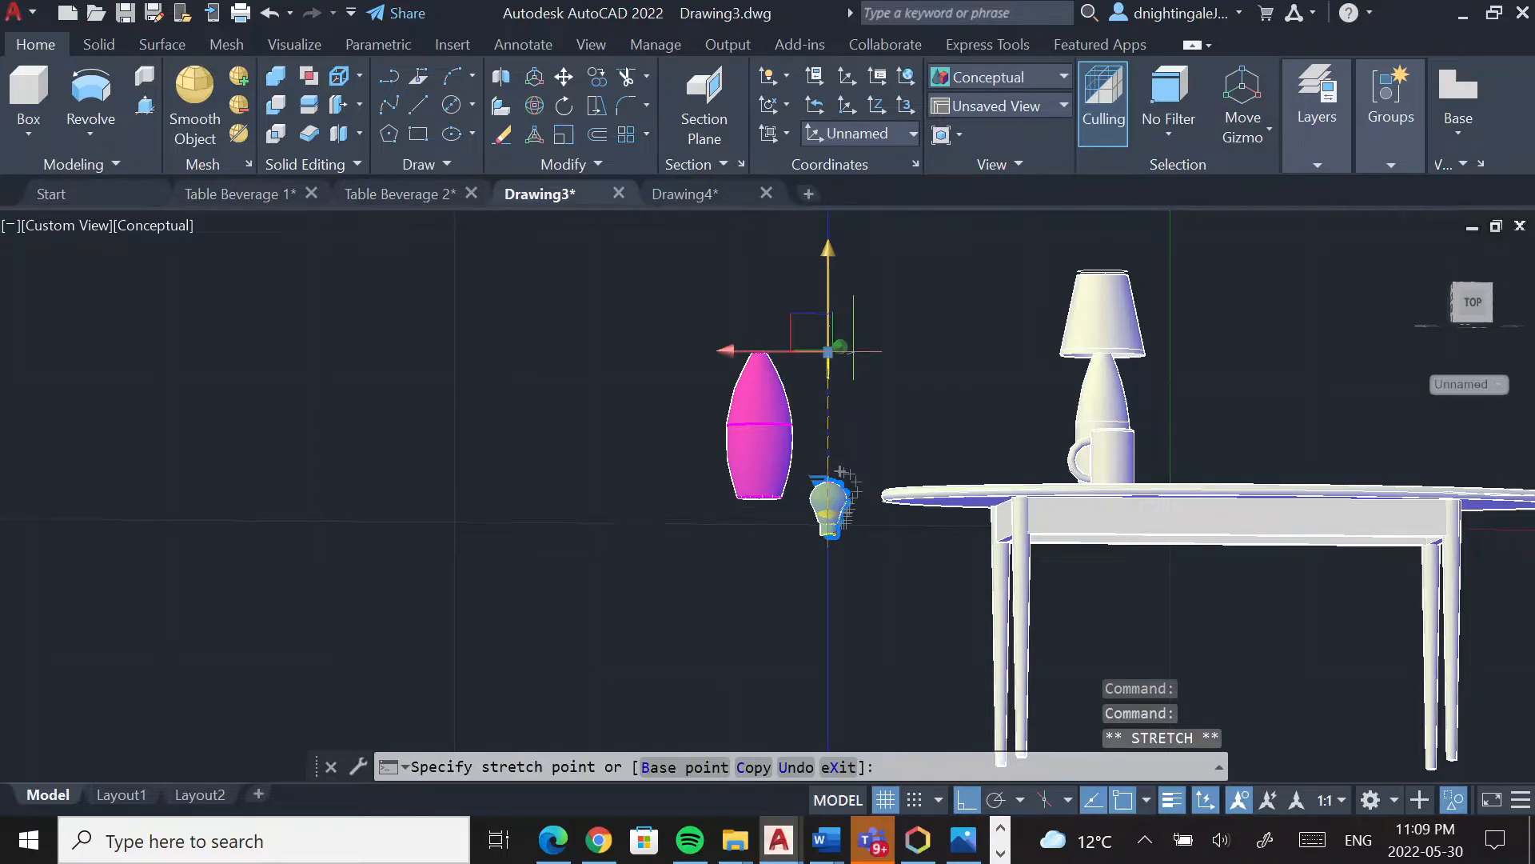
key(Escape)
key(Escape)
key(Escape)
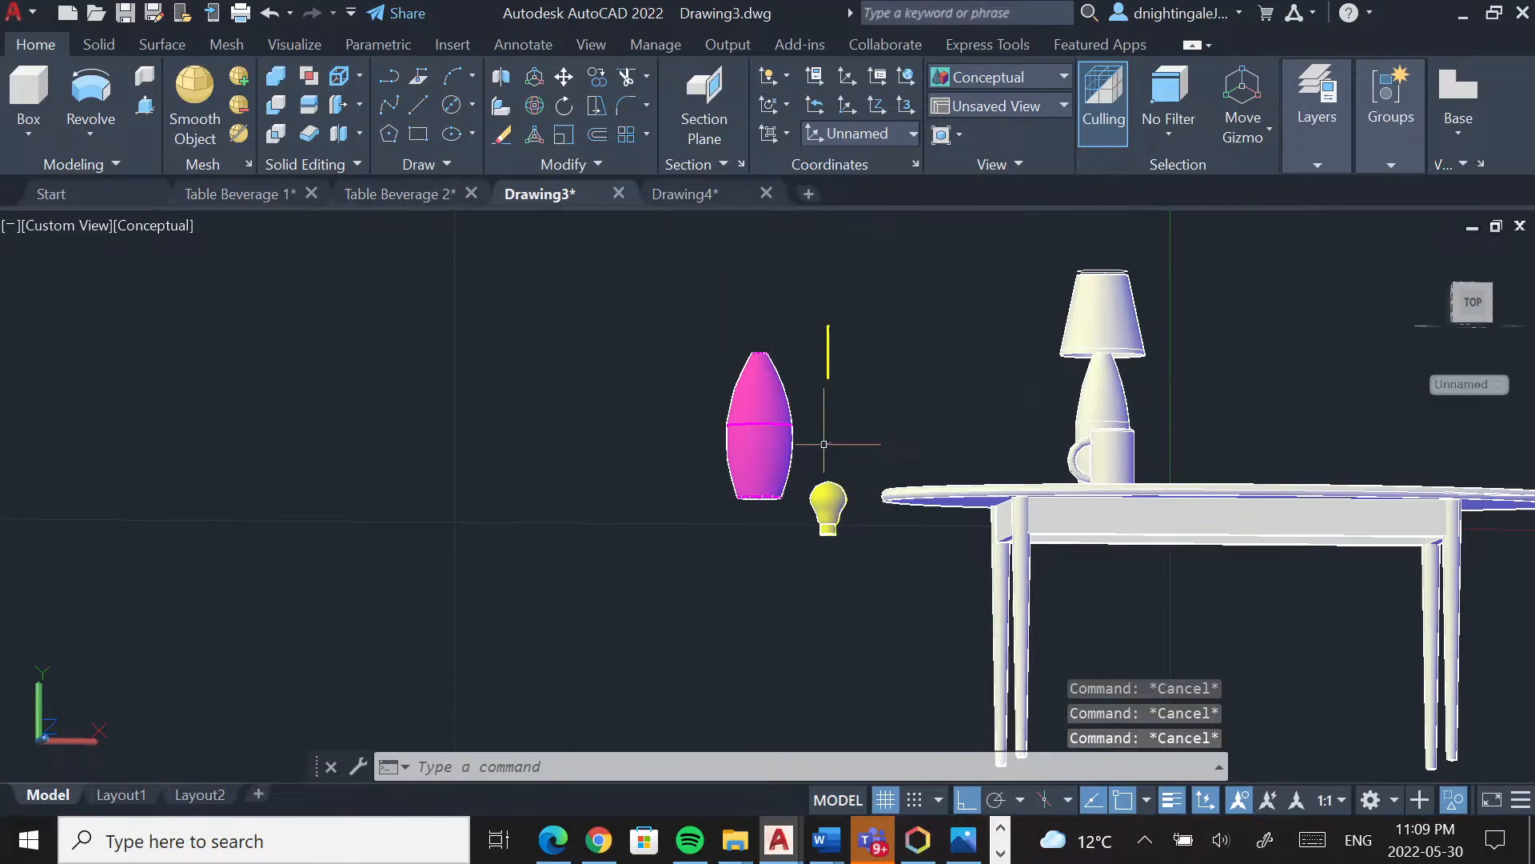
click(818, 311)
click(884, 394)
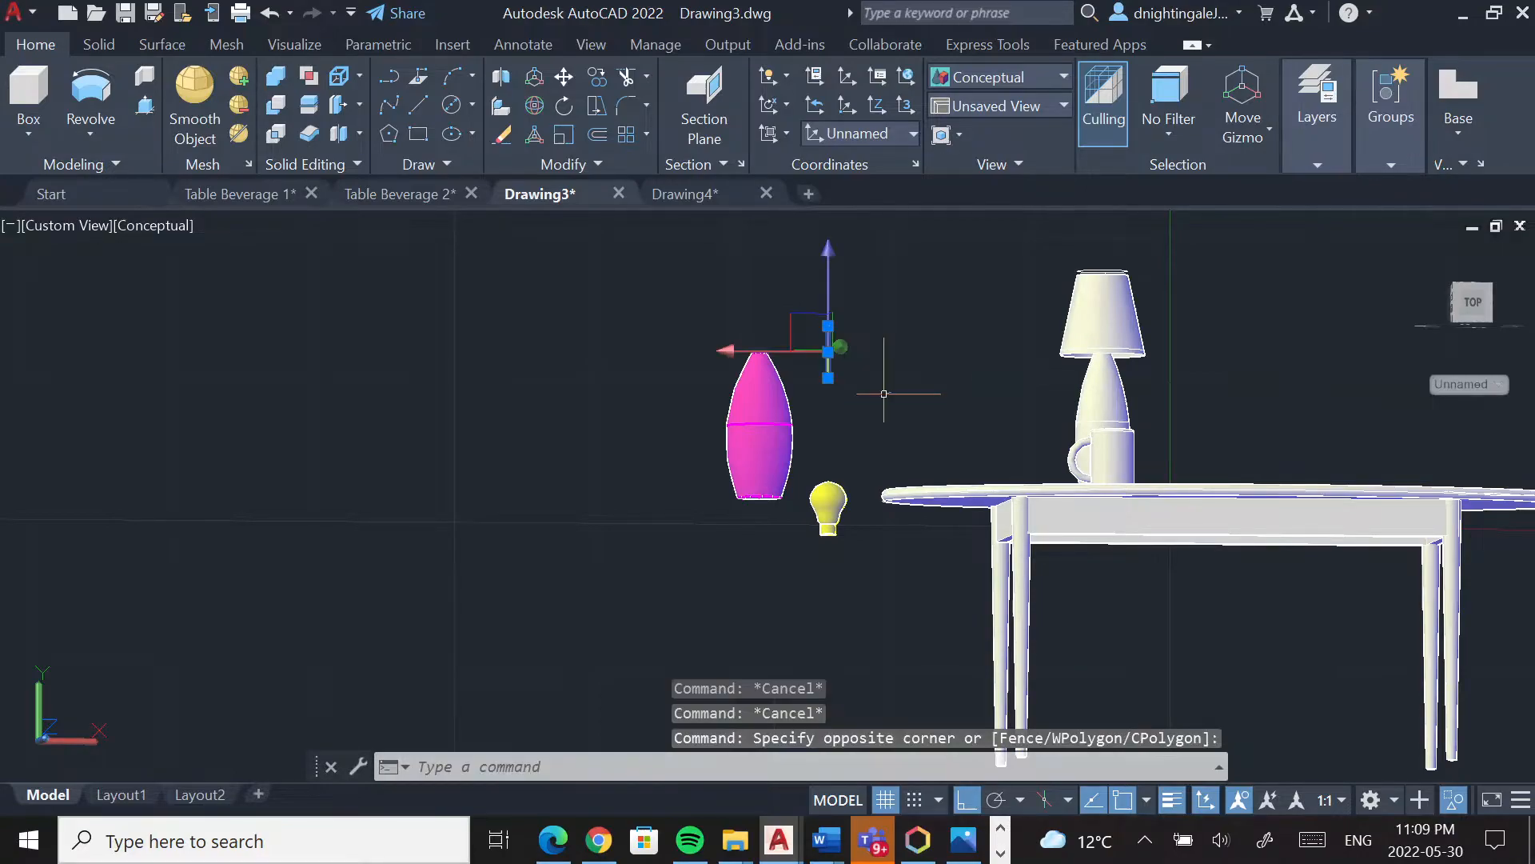
text(we)
key(Return)
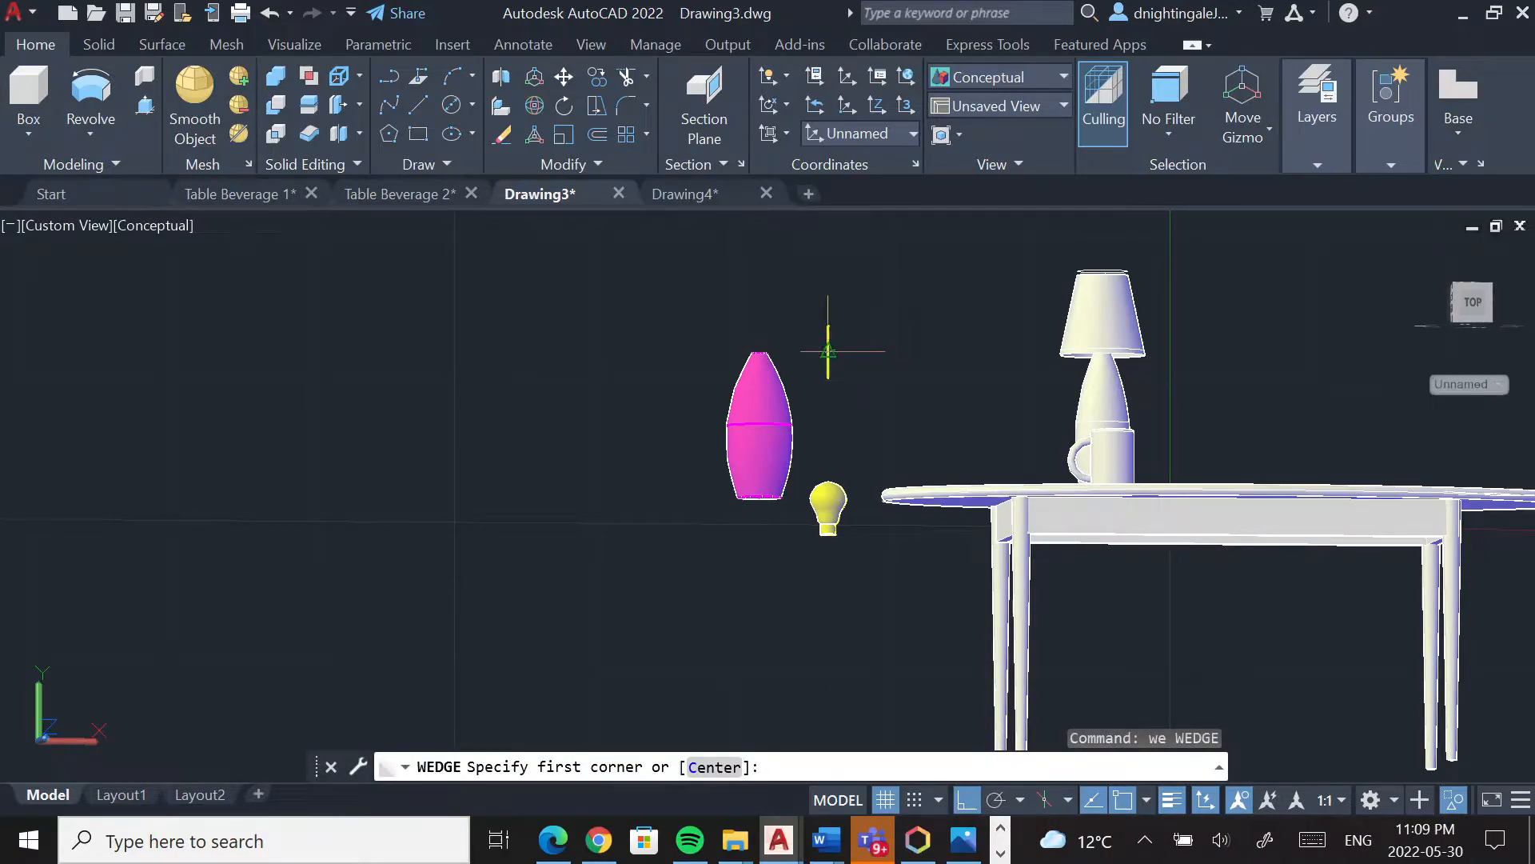
click(810, 319)
click(877, 412)
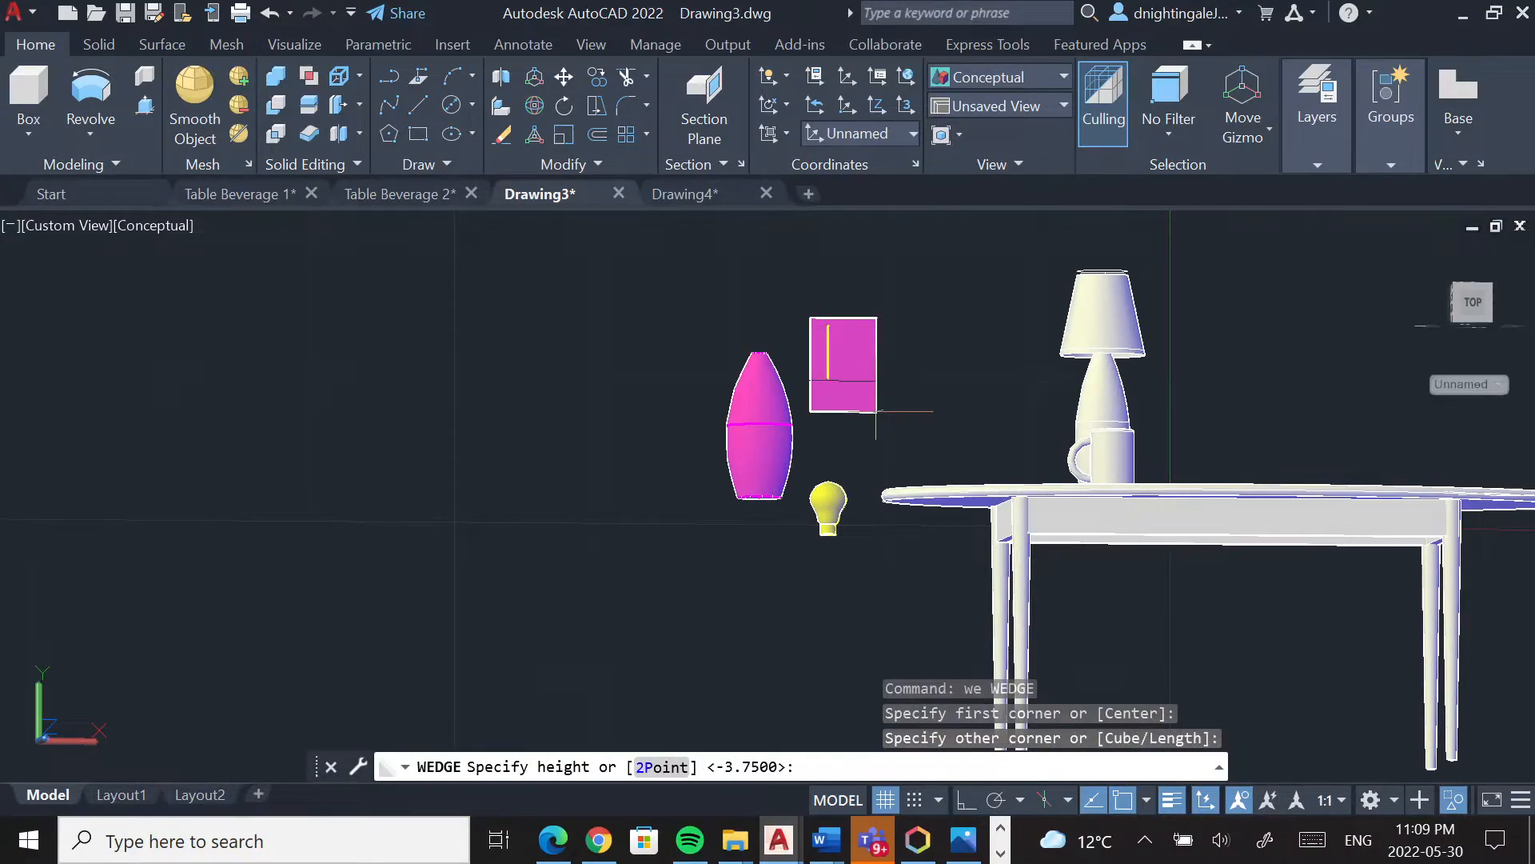
key(Escape)
key(Escape)
key(Escape)
Erase the stray yellow profile line floating above the light bulb
click(802, 314)
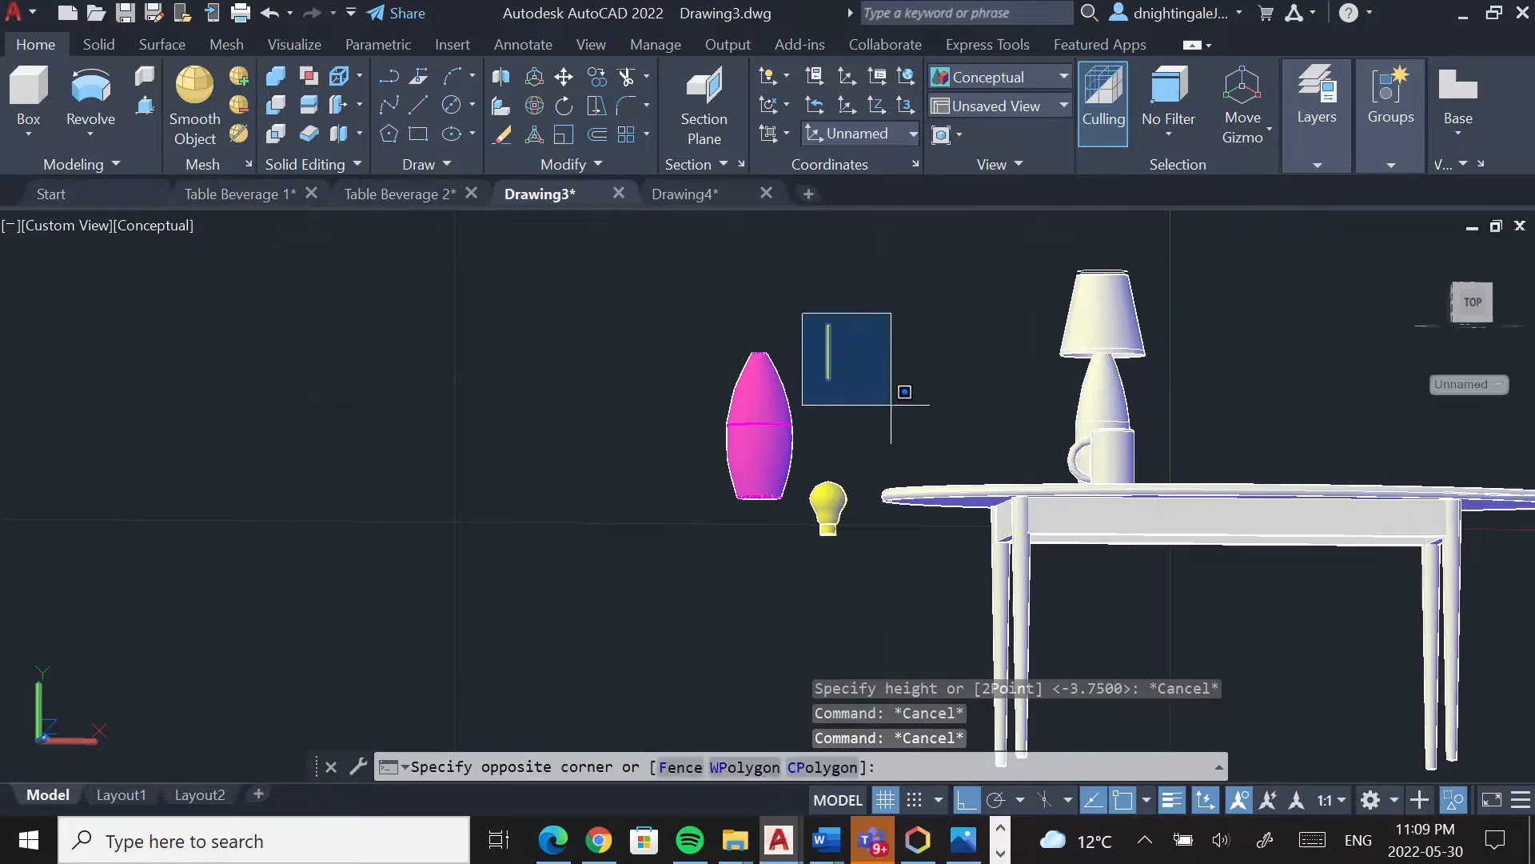
click(891, 405)
text(e)
key(Return)
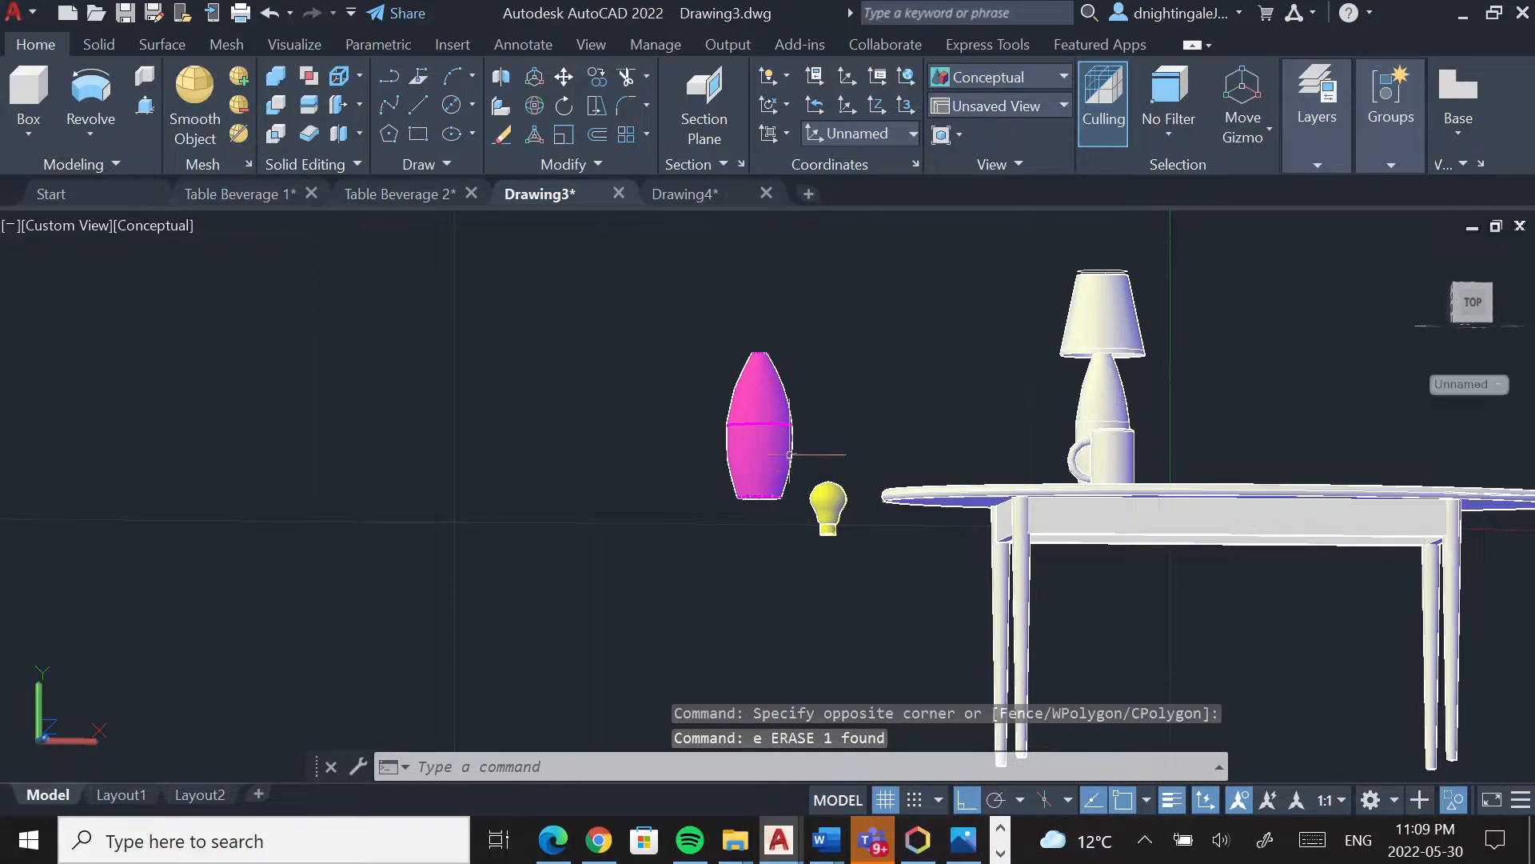
Move the light bulb in 3D from the center of its neck's bottom face to the top center of the magenta lamp base
click(534, 78)
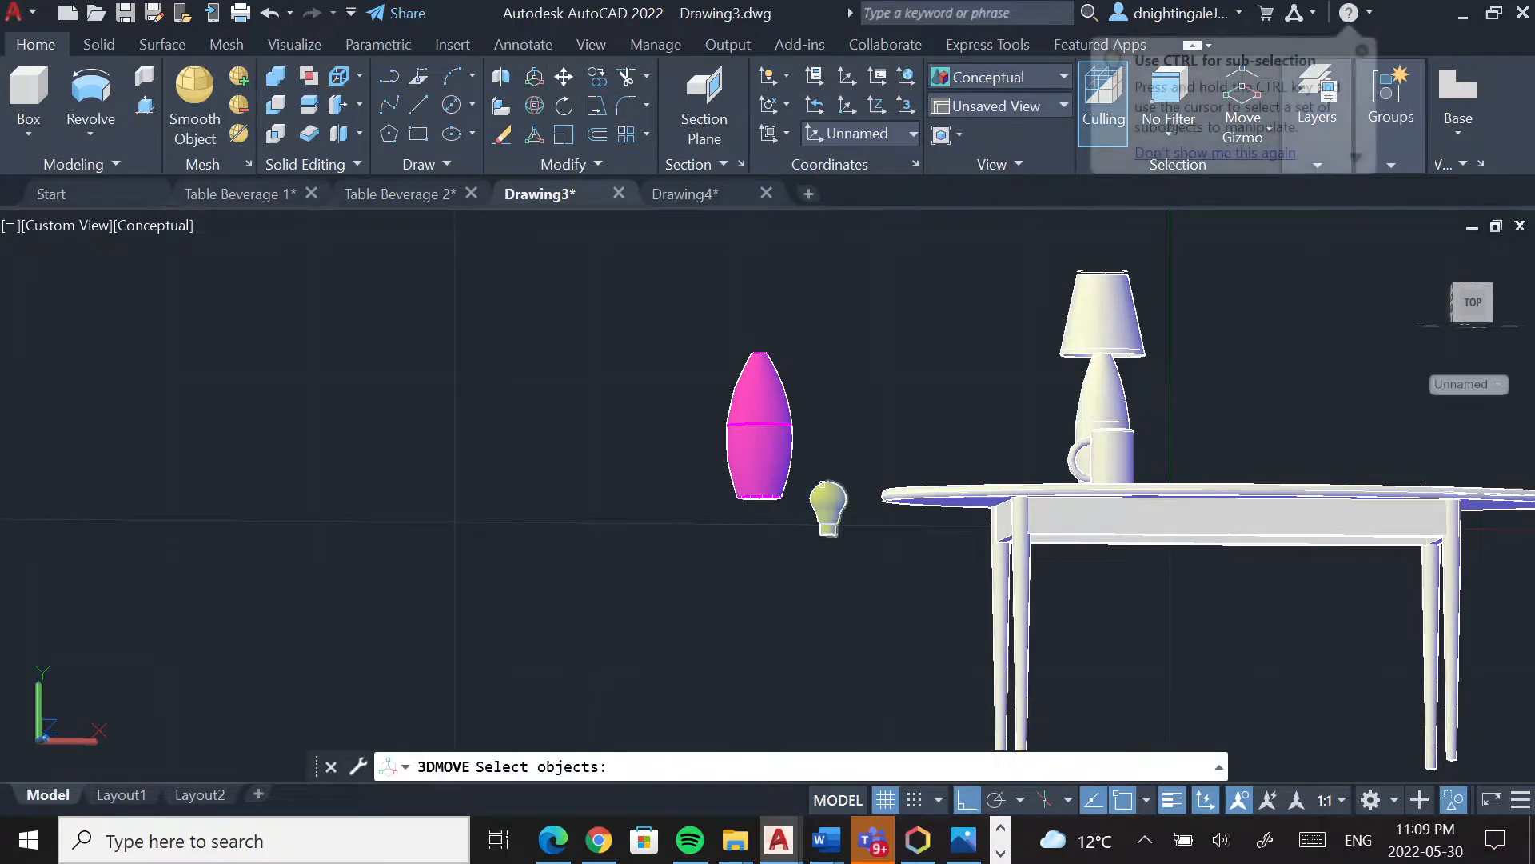
click(800, 458)
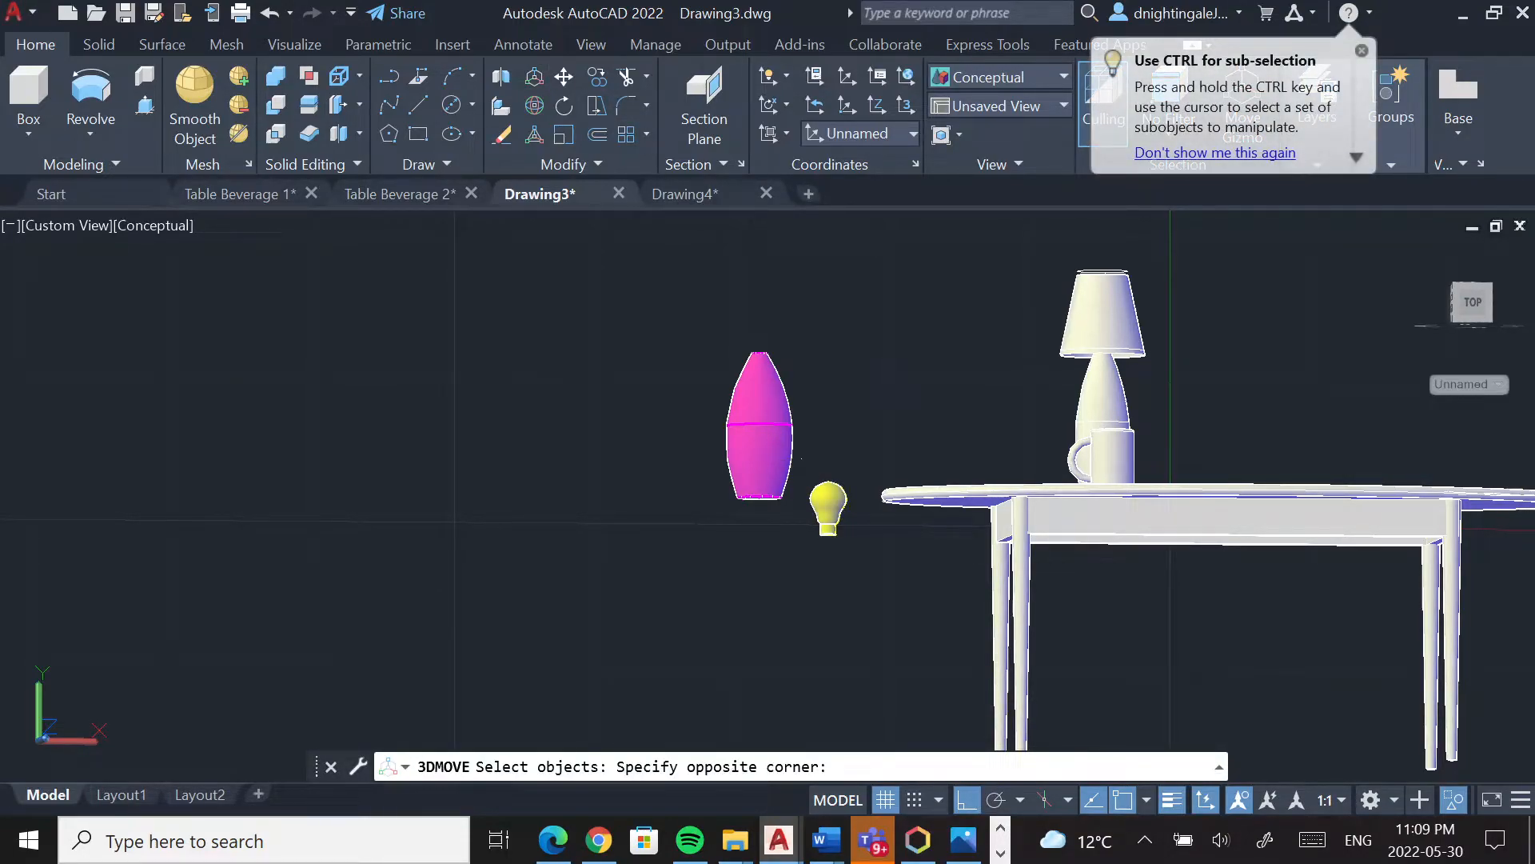
click(854, 551)
key(Return)
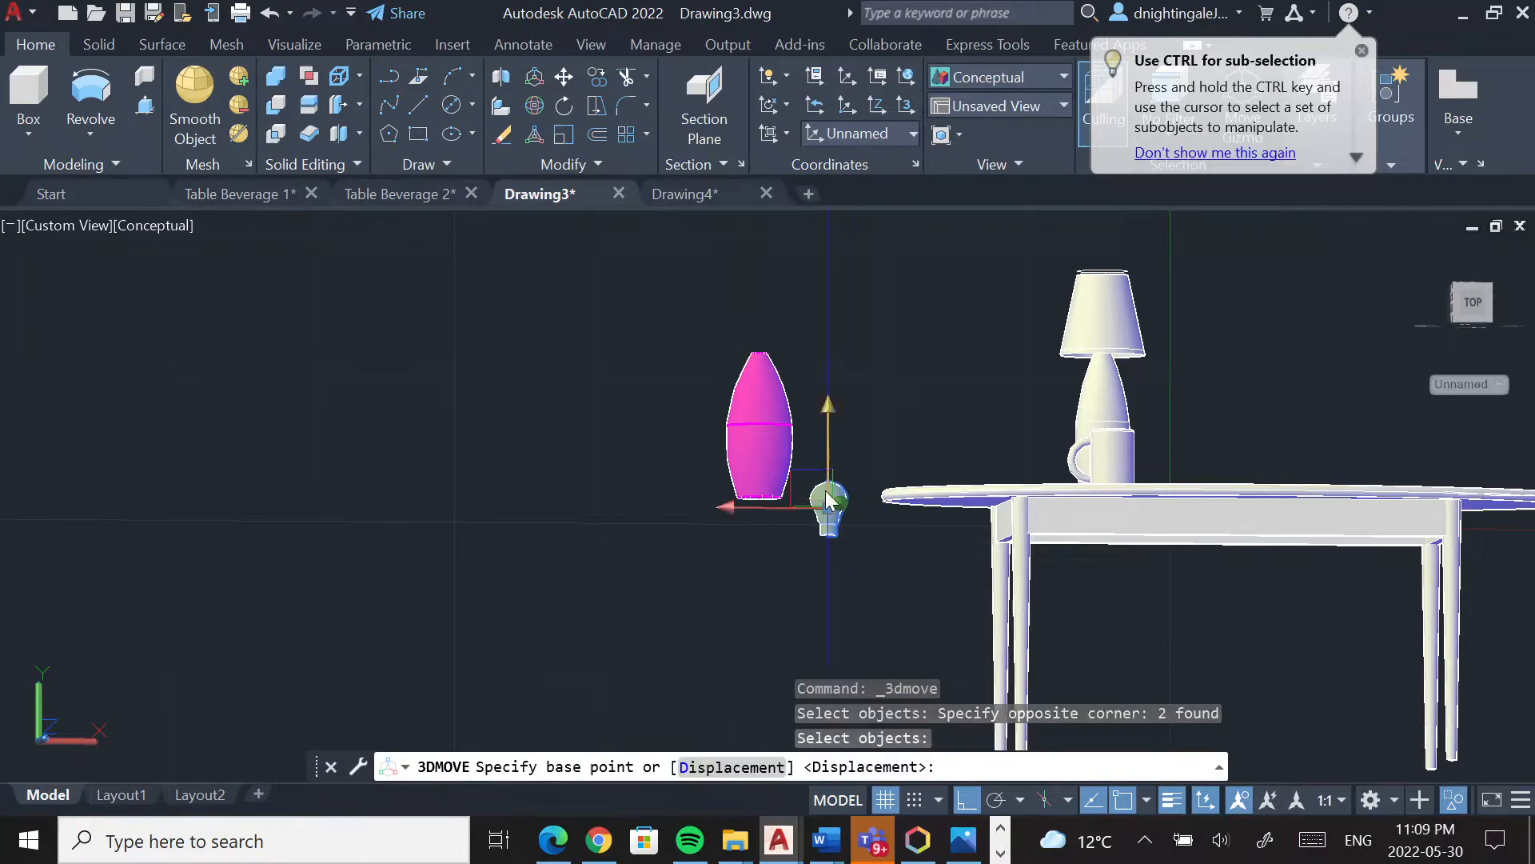
scroll(834, 560, up, 5)
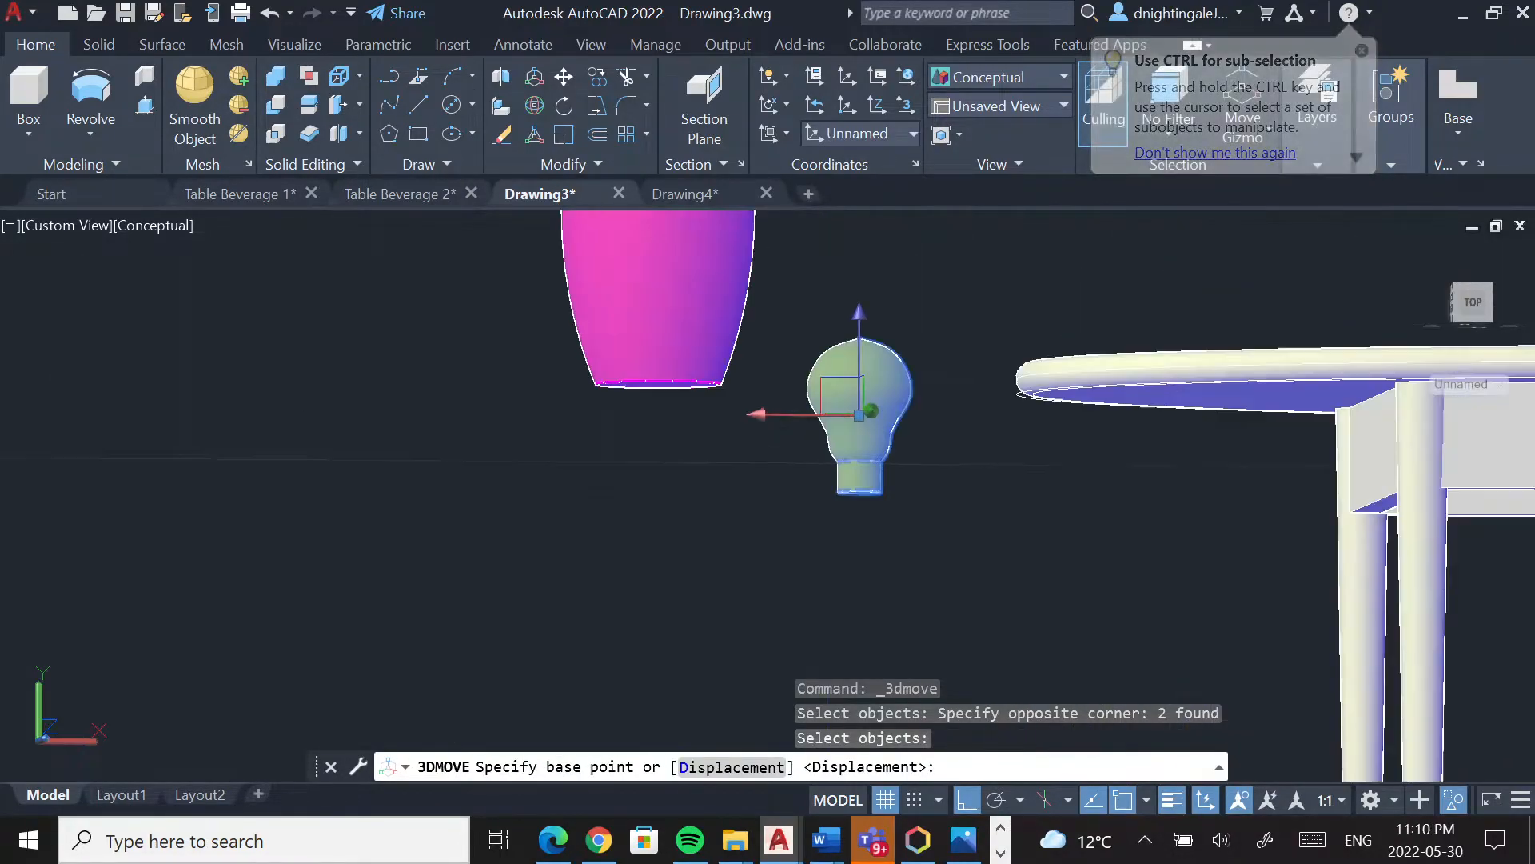
shift+middle_drag(850, 439, 860, 406)
scroll(910, 238, up, 5)
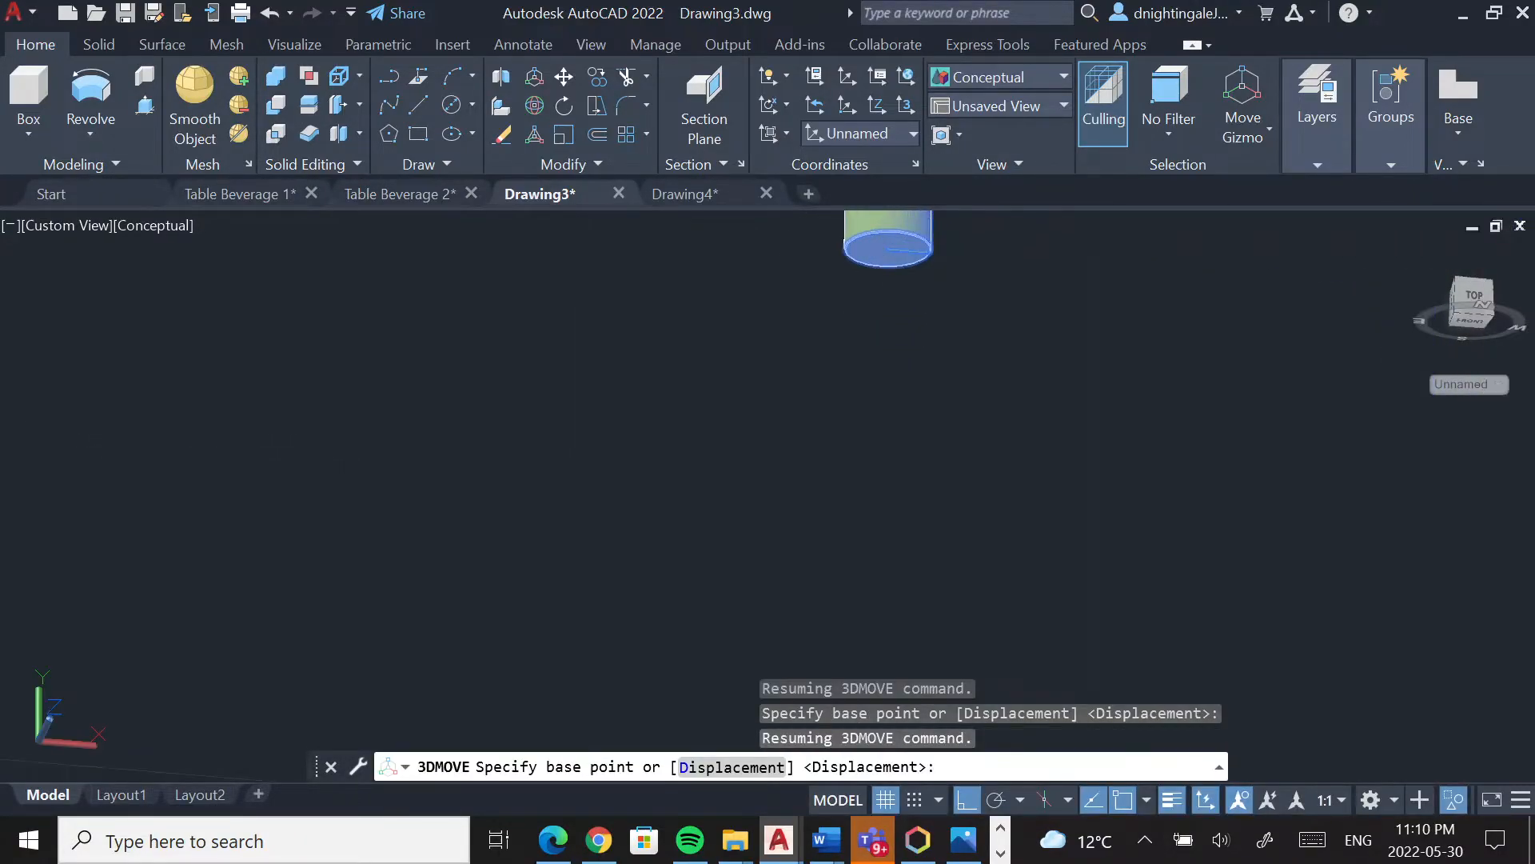
click(879, 254)
scroll(875, 336, down, 6)
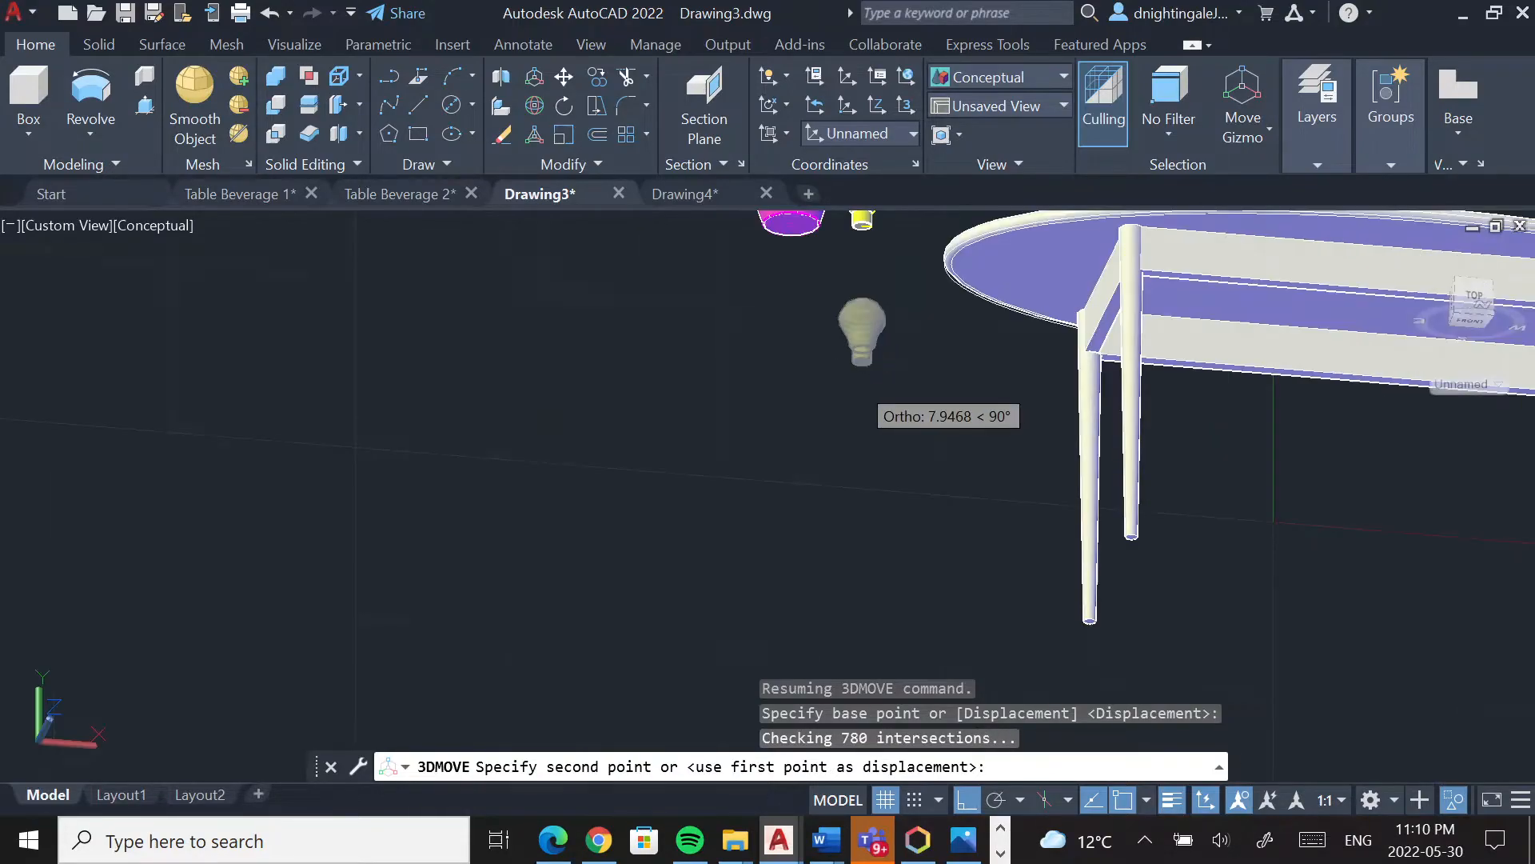
shift+middle_drag(724, 516, 665, 586)
scroll(640, 599, up, 5)
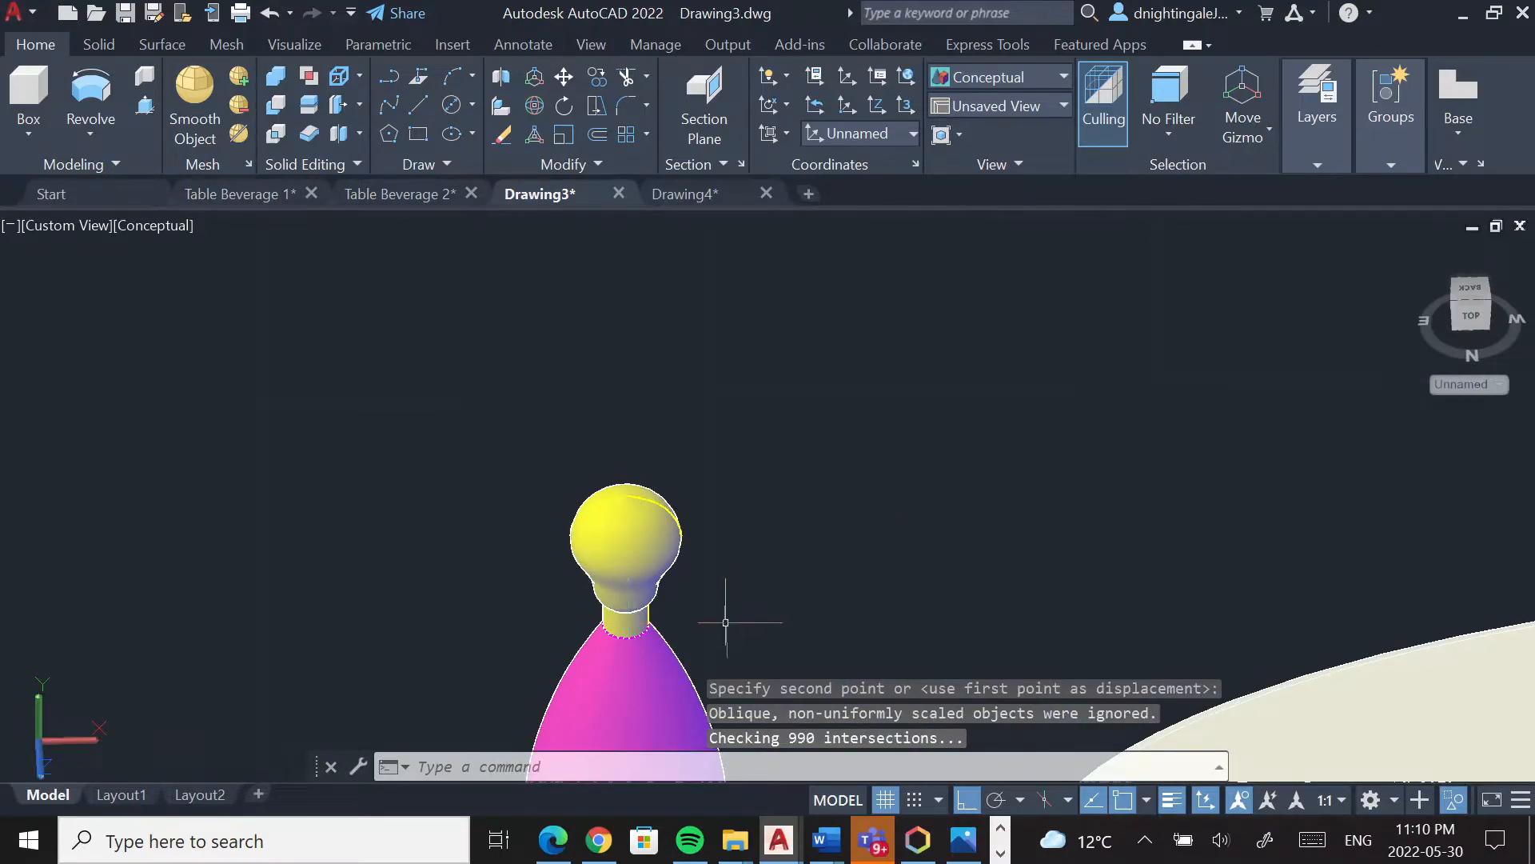
key(Escape)
key(Escape)
Lower the light bulb solid vertically so that its neck sinks into the top of the magenta lamp base
scroll(706, 631, up, 6)
scroll(706, 631, down, 5)
middle_drag(659, 667, 798, 401)
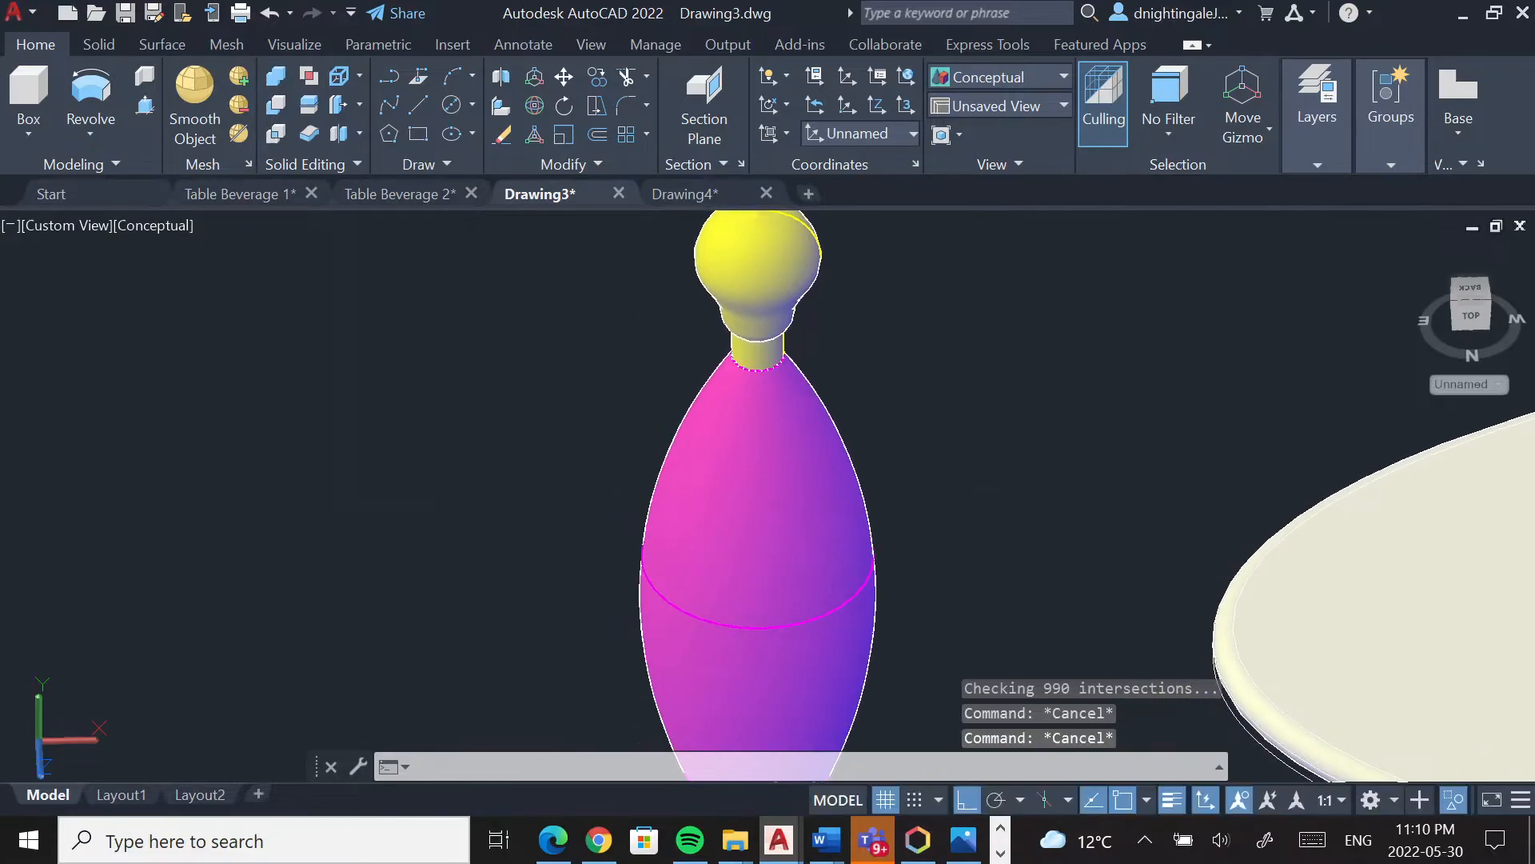
click(1490, 307)
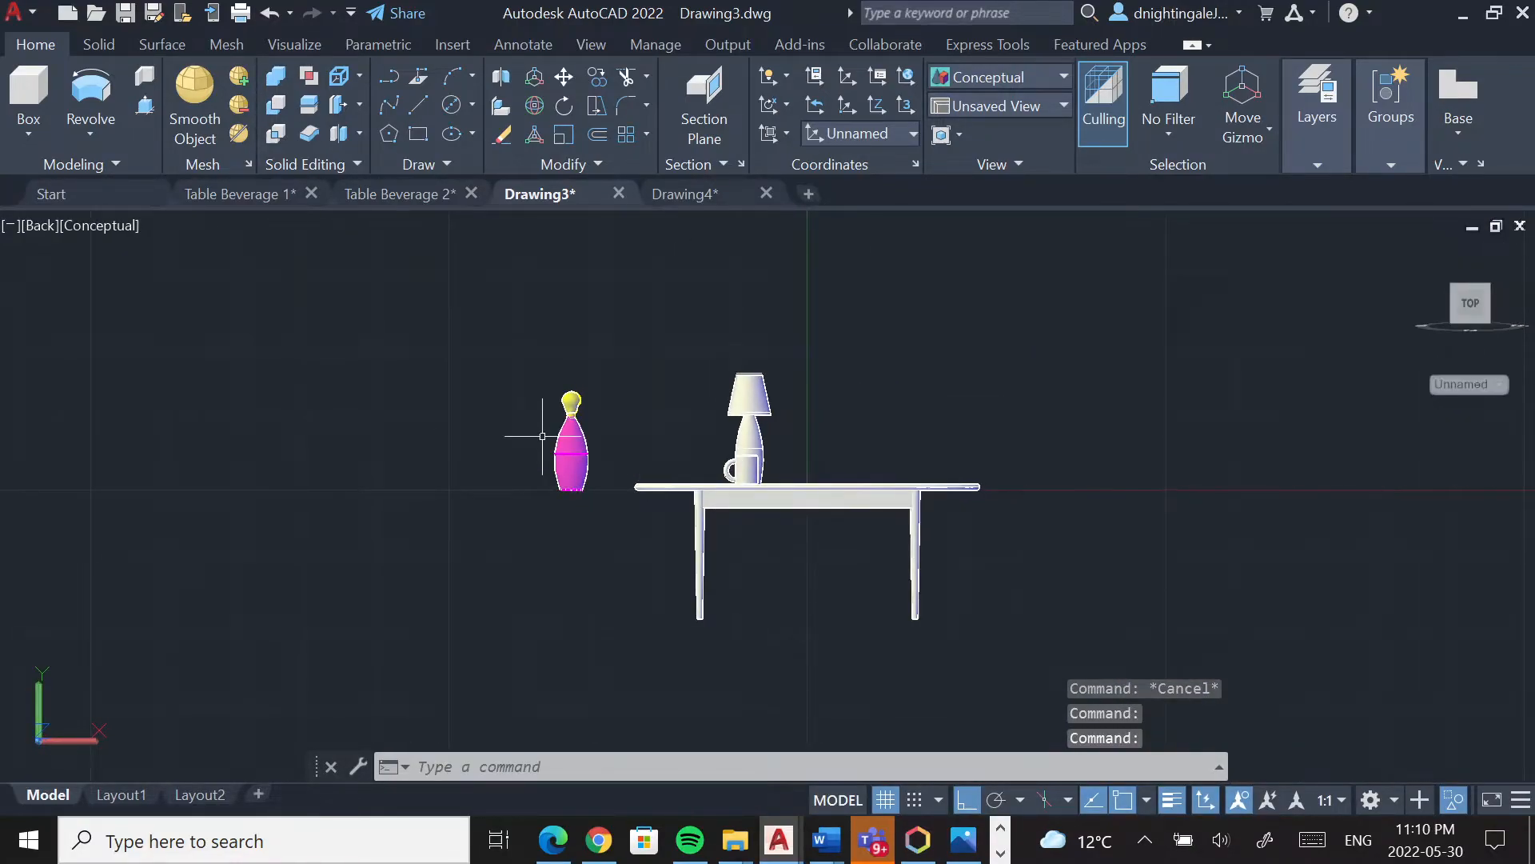
scroll(542, 436, up, 5)
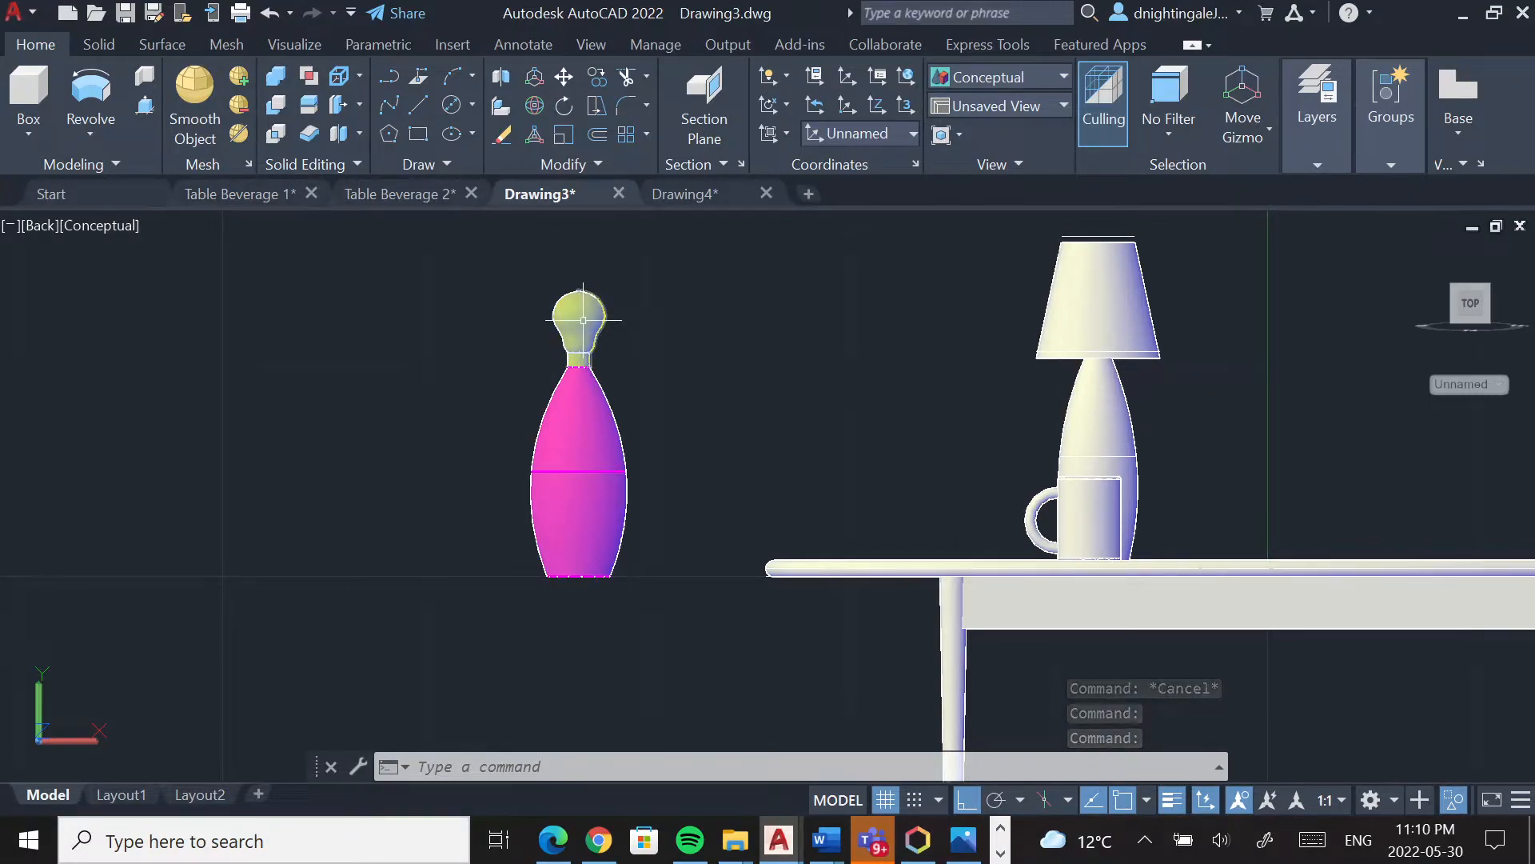
click(583, 320)
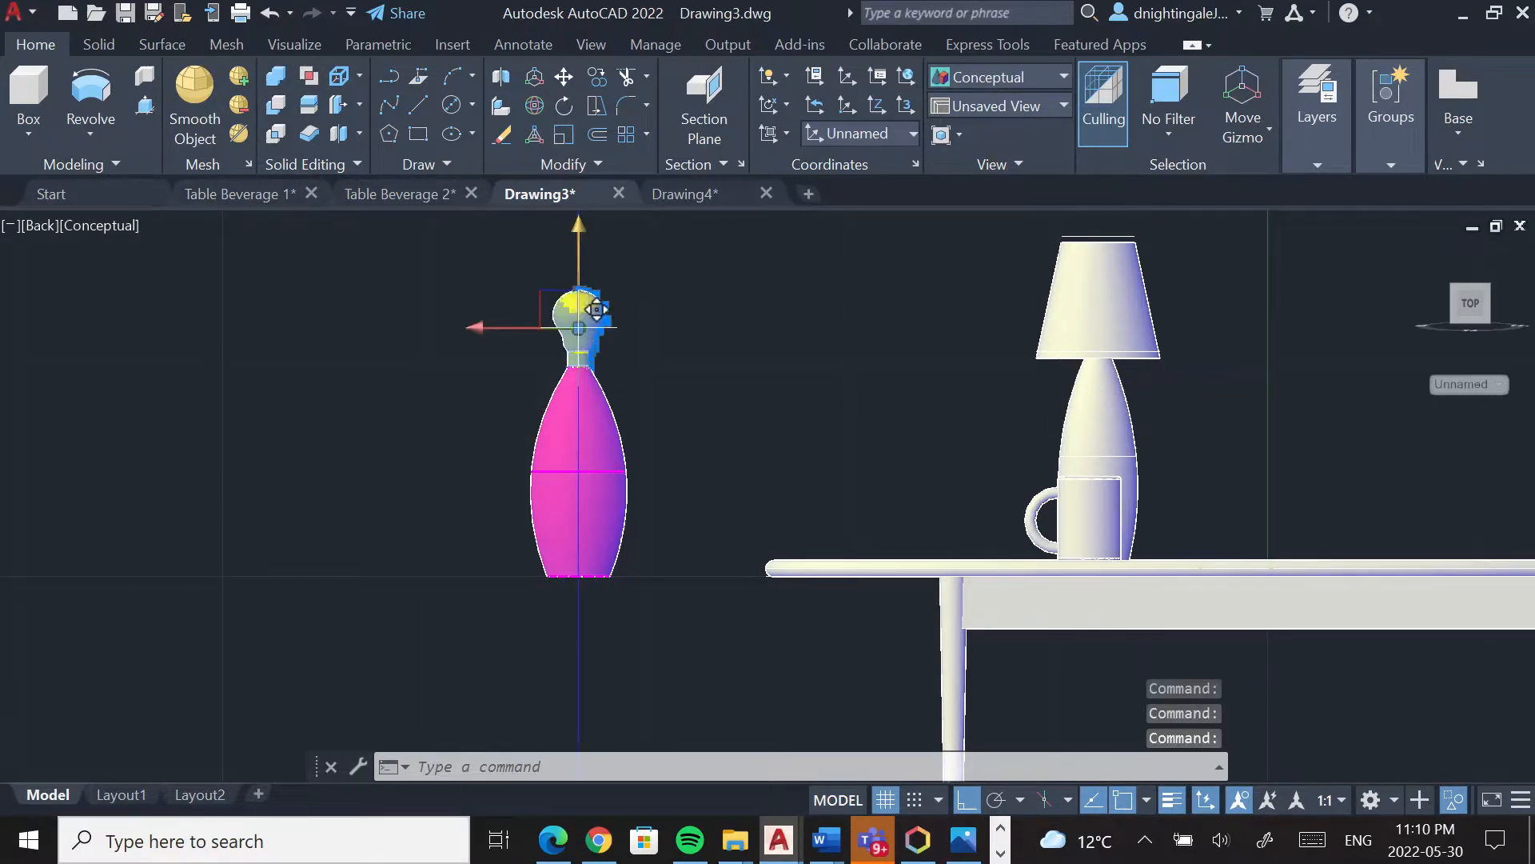
click(581, 311)
click(598, 324)
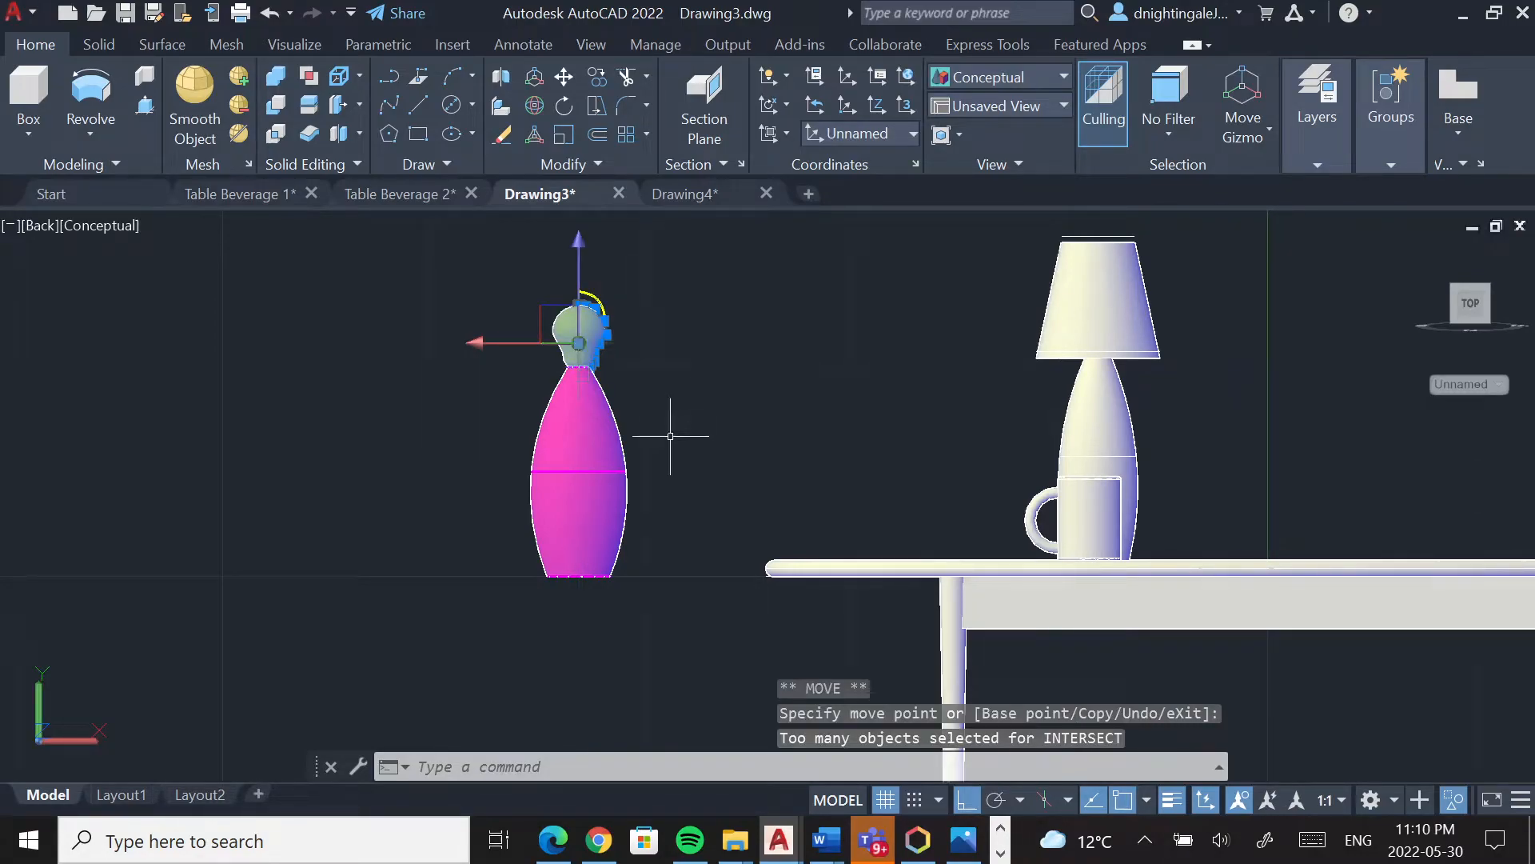
key(Escape)
Erase the leftover yellow profile curve above the light bulb
click(584, 286)
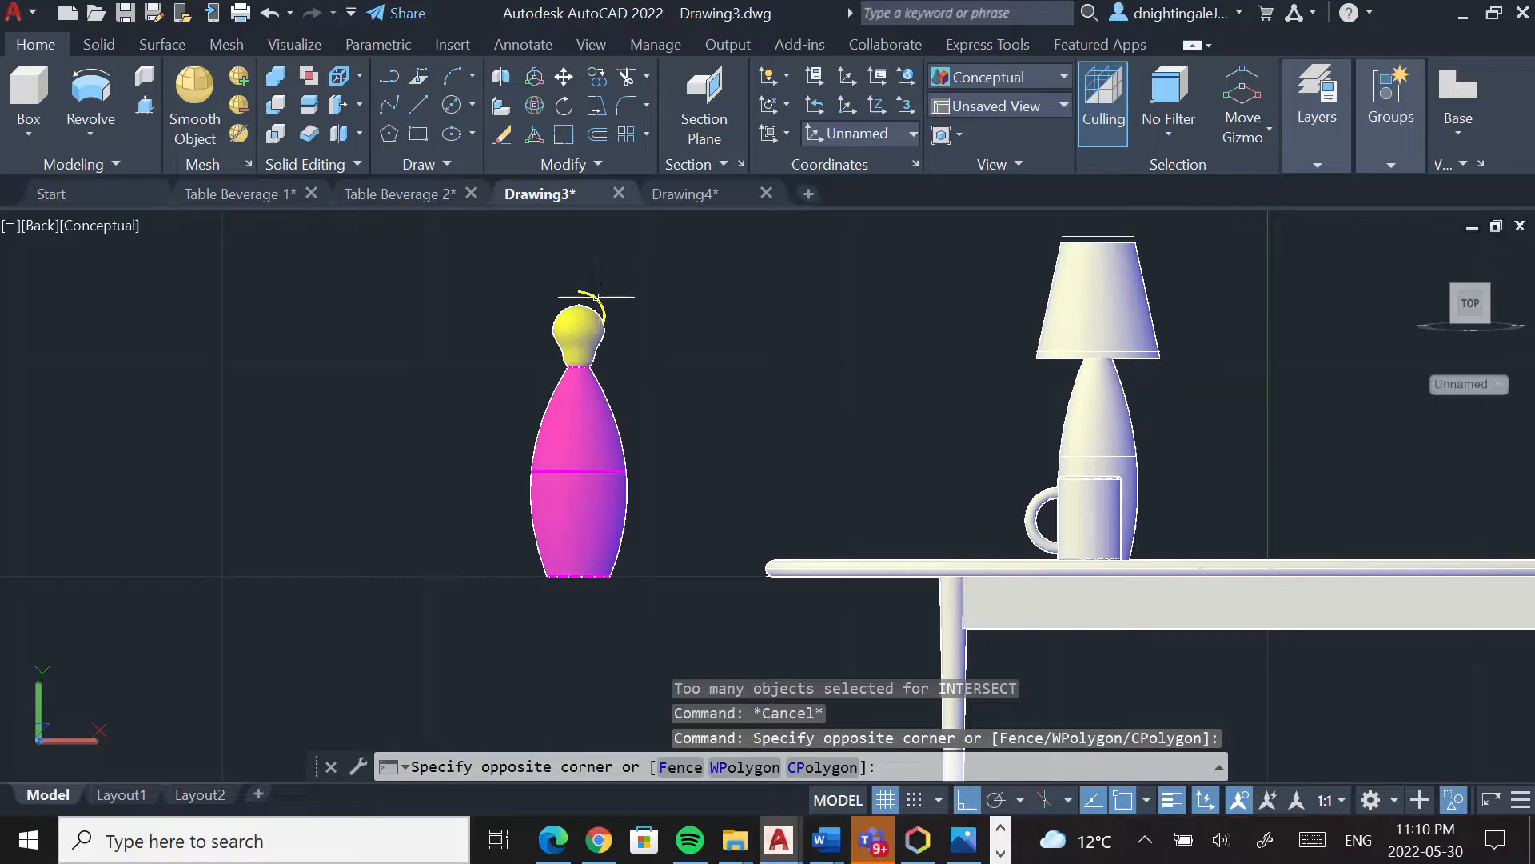
click(604, 301)
mouse_move(595, 296)
text(e)
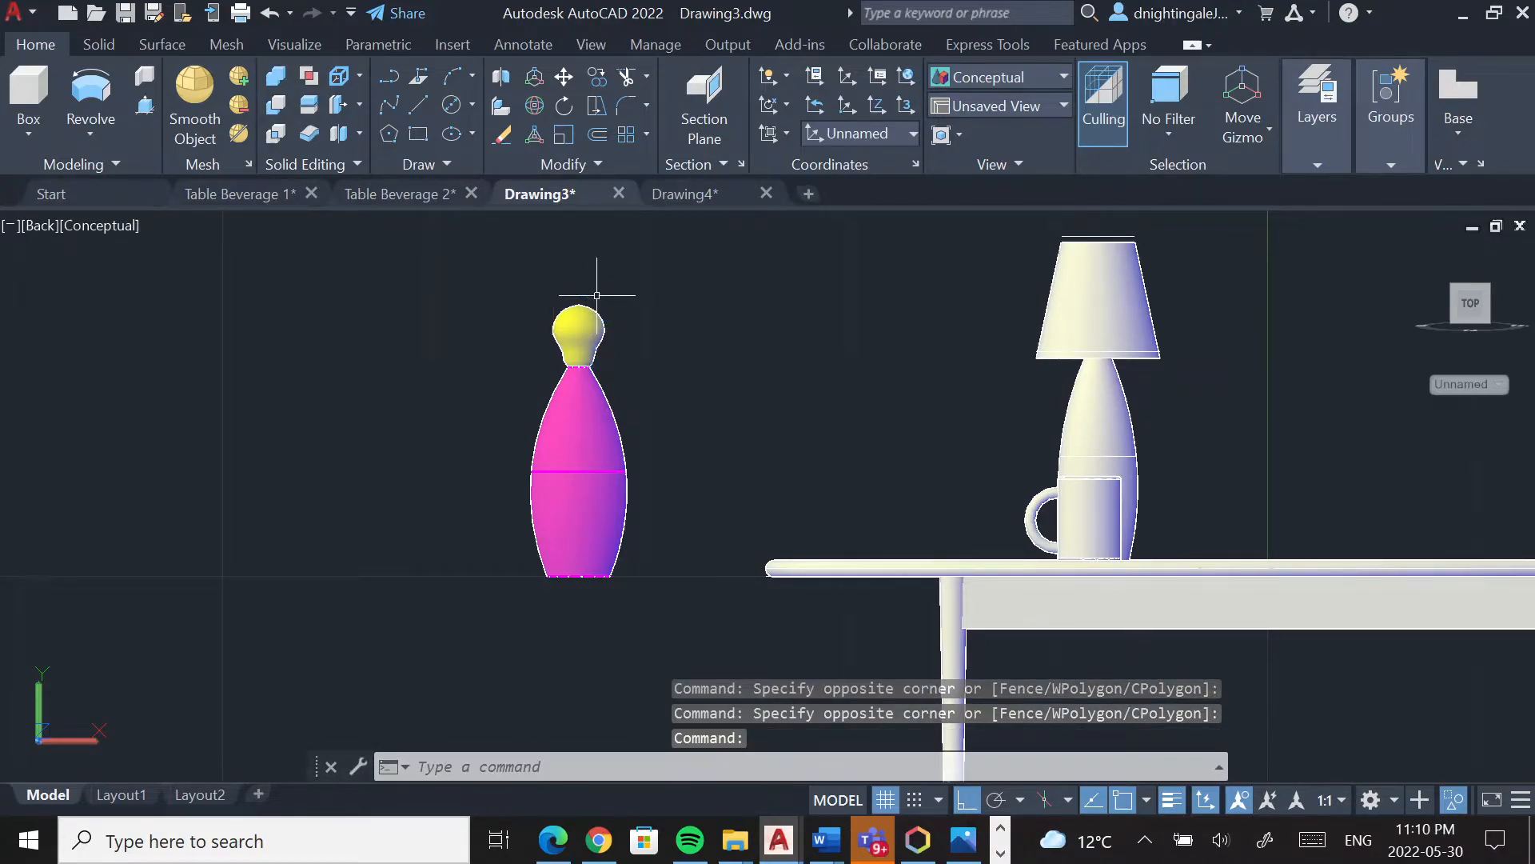
key(Return)
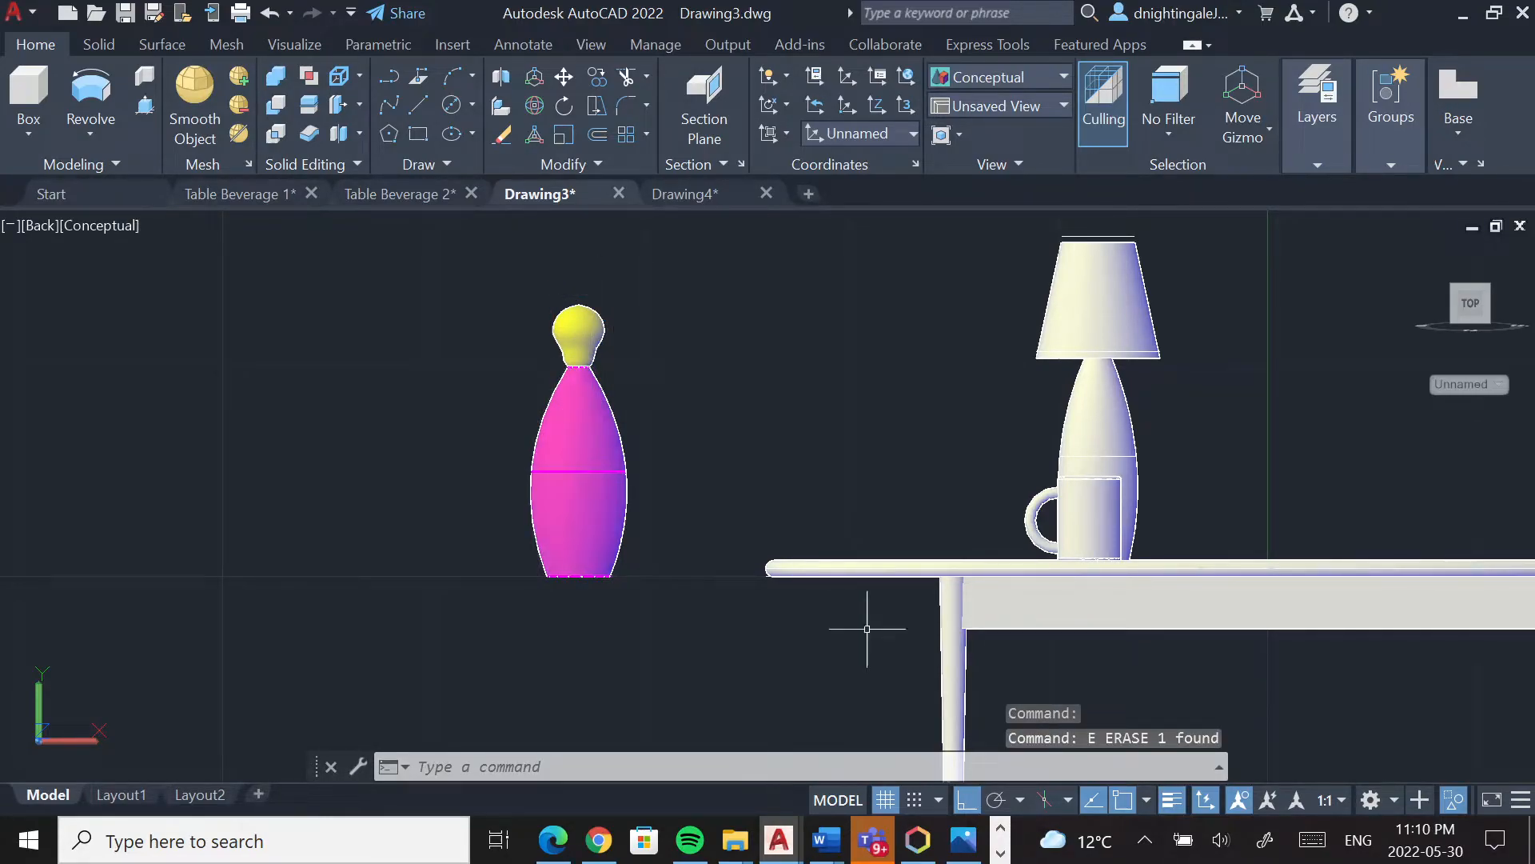
click(622, 533)
key(Escape)
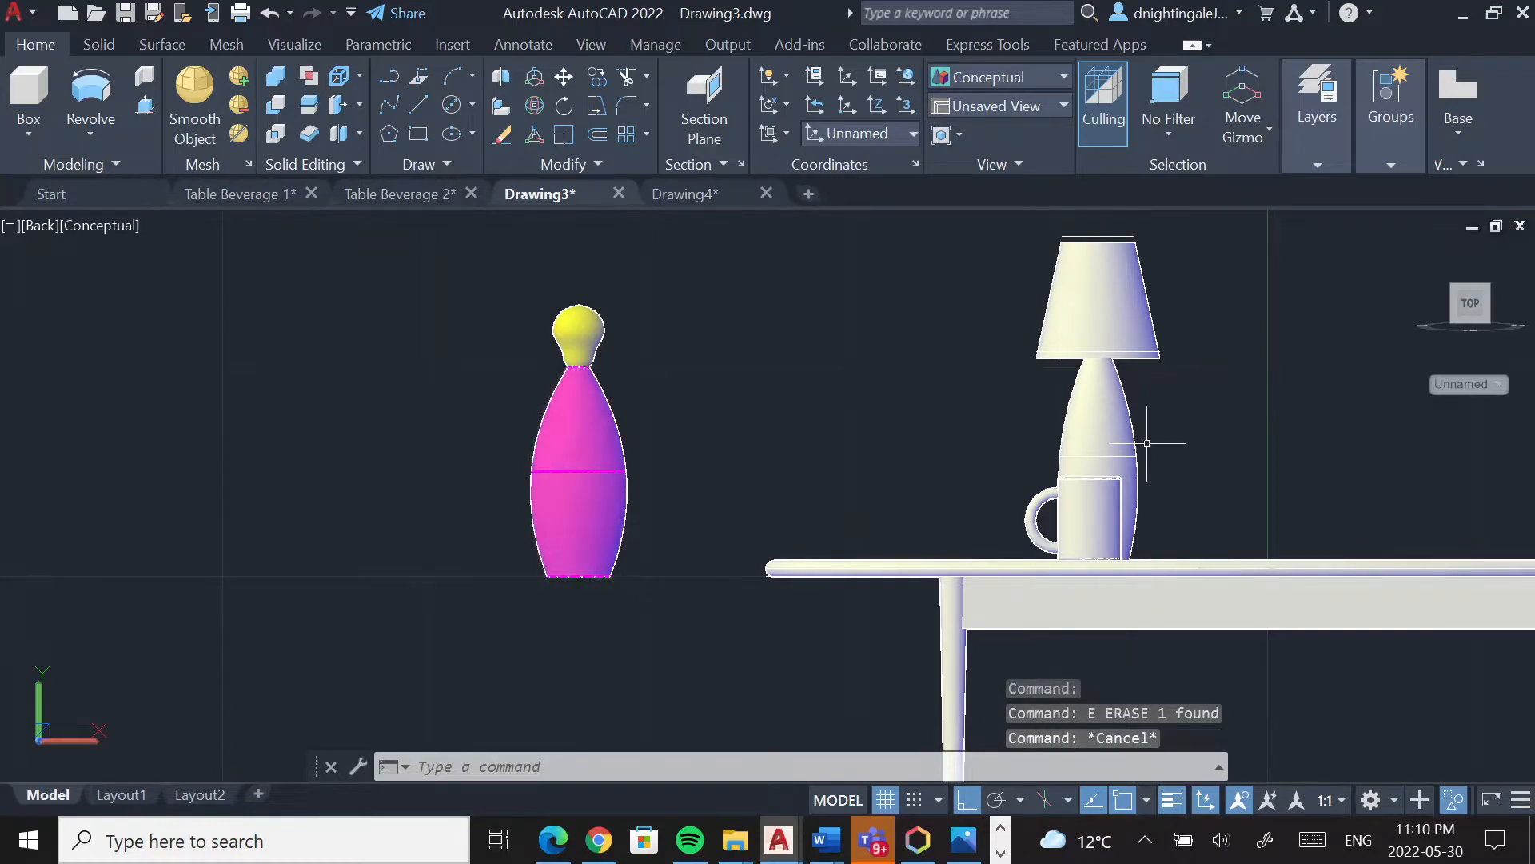
From the top view, draw a circle with a diameter of 5 centered on the top of the magenta lamp base
mouse_move(1495, 296)
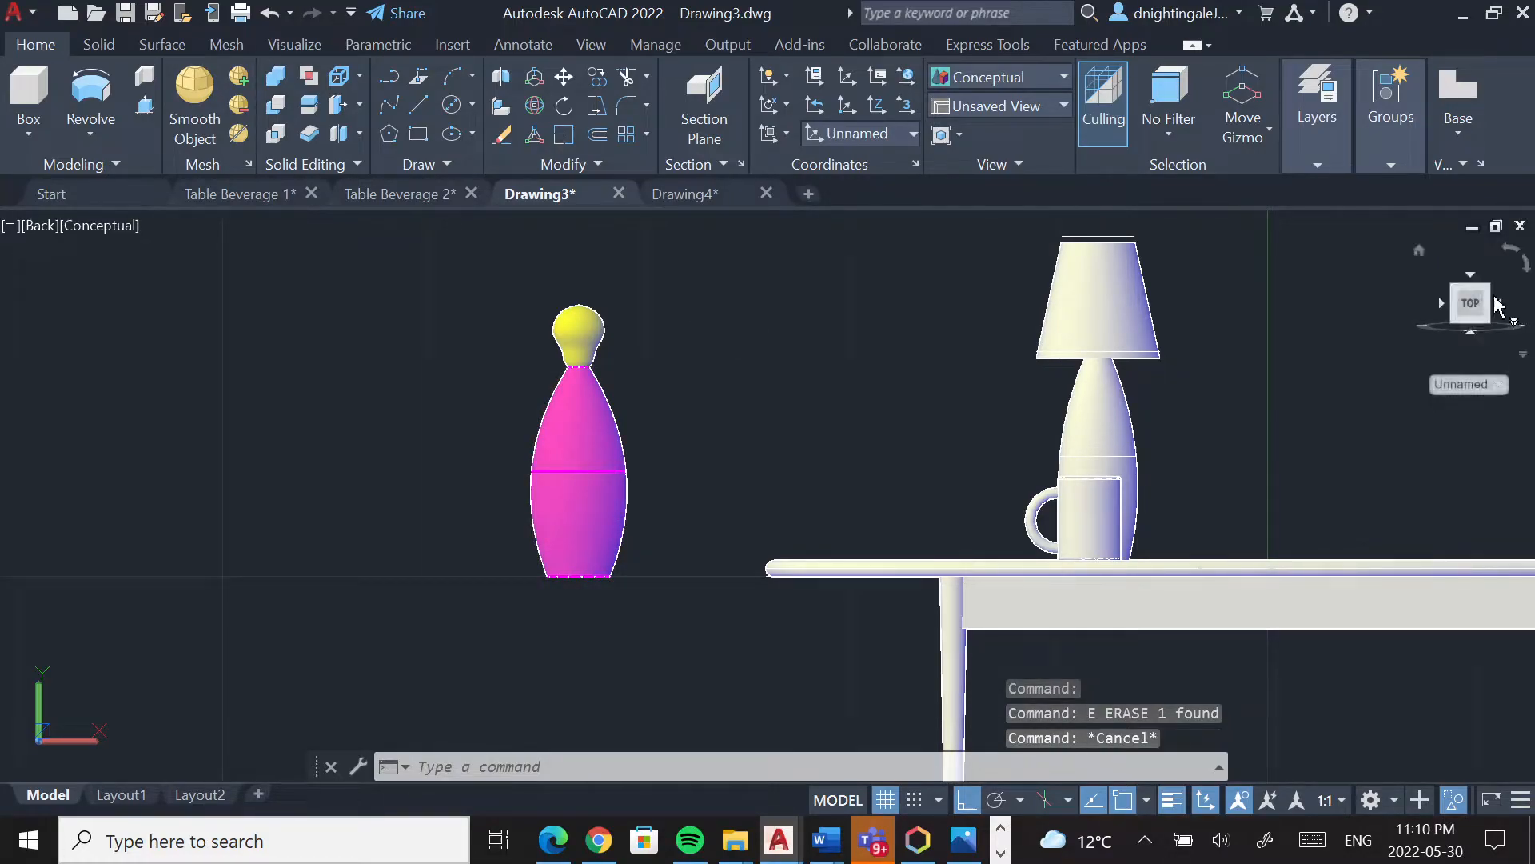
click(1472, 276)
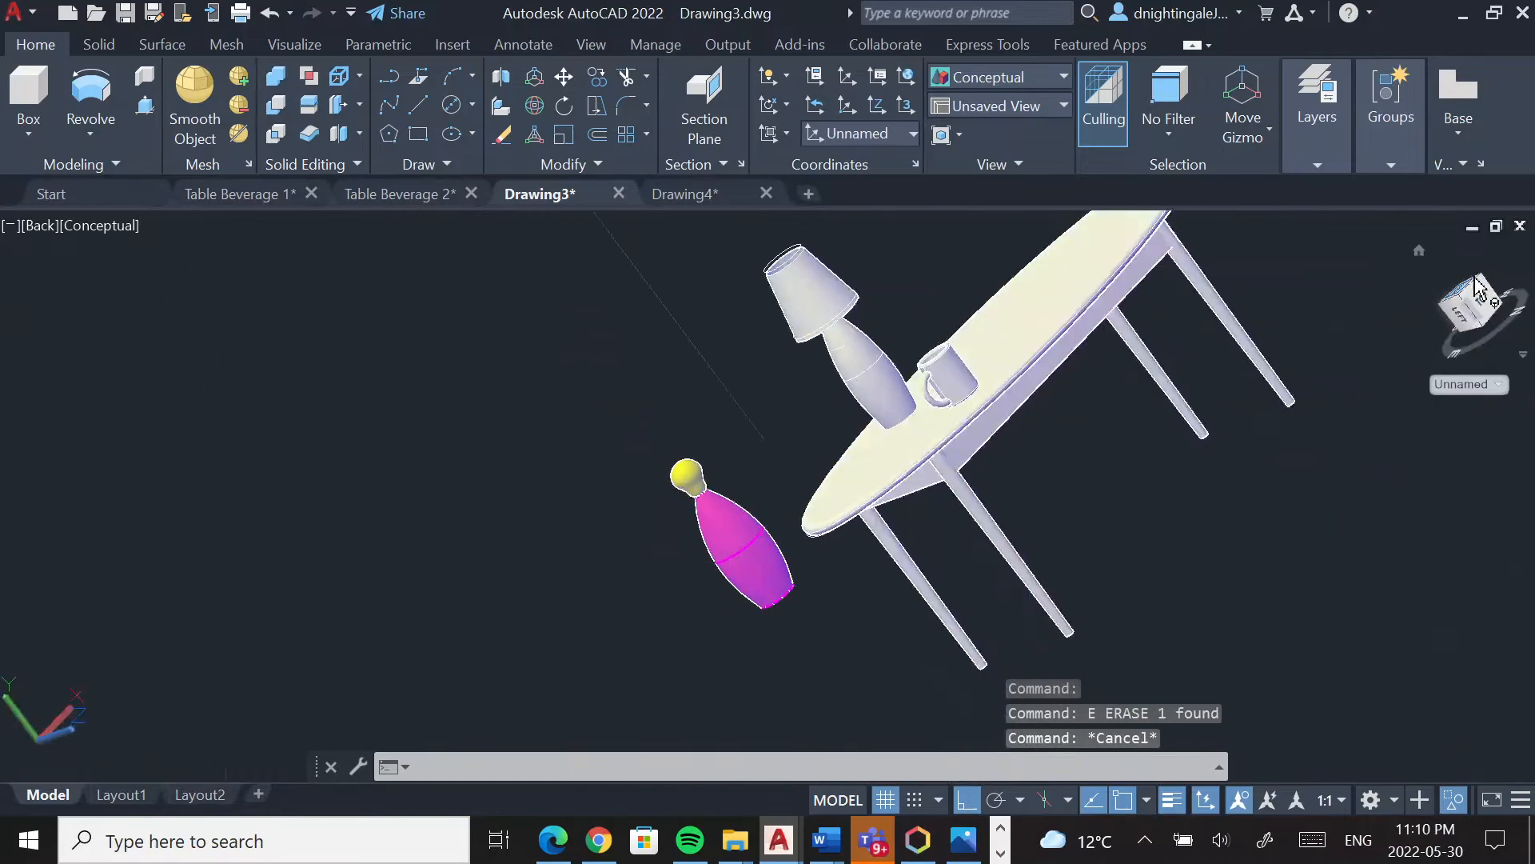
scroll(968, 409, up, 6)
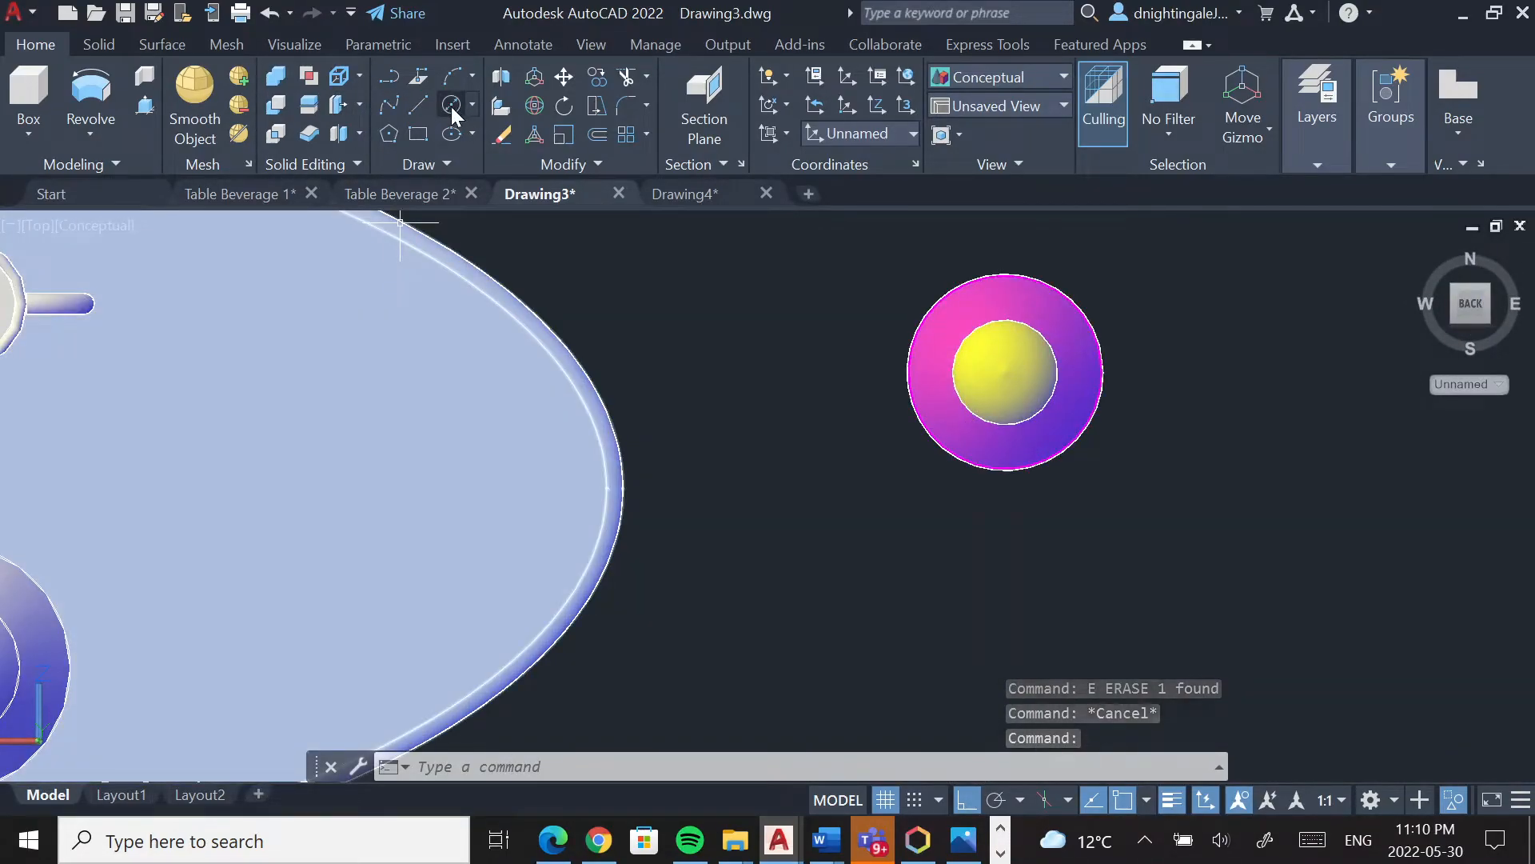
click(451, 107)
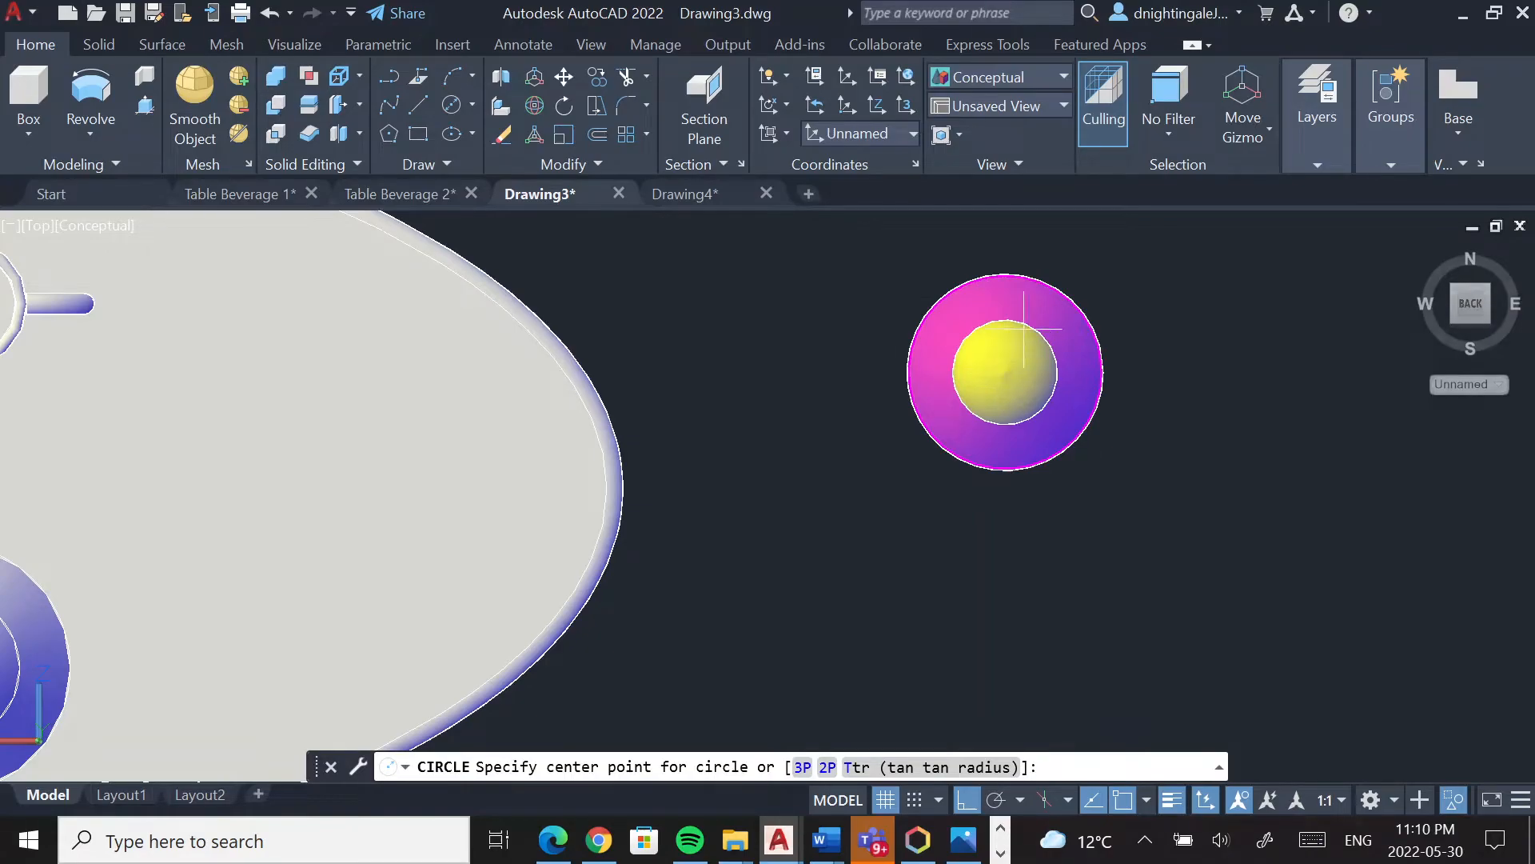
scroll(1059, 349, up, 4)
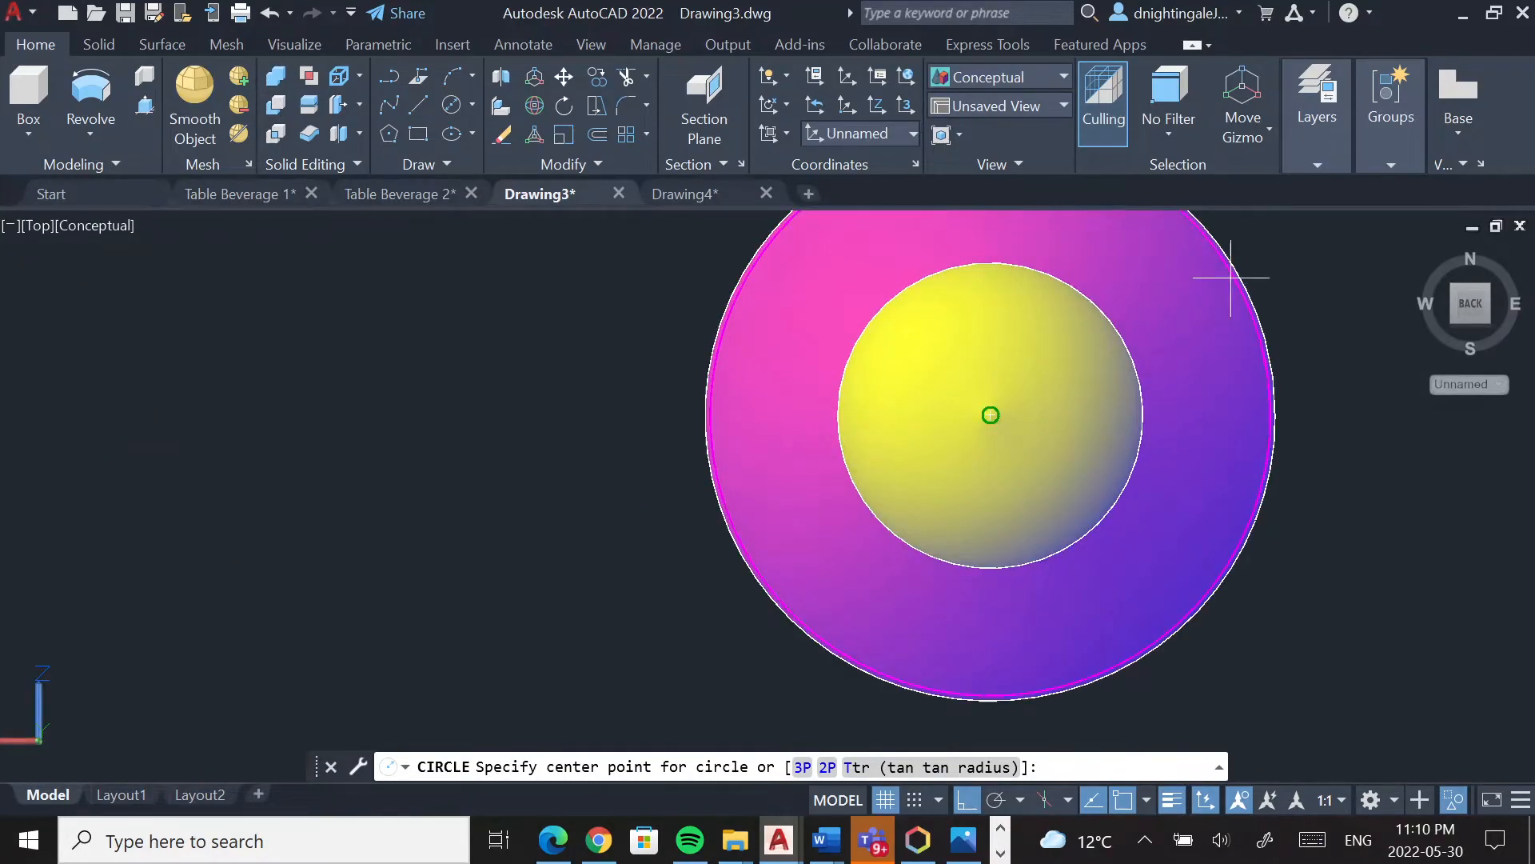
click(989, 415)
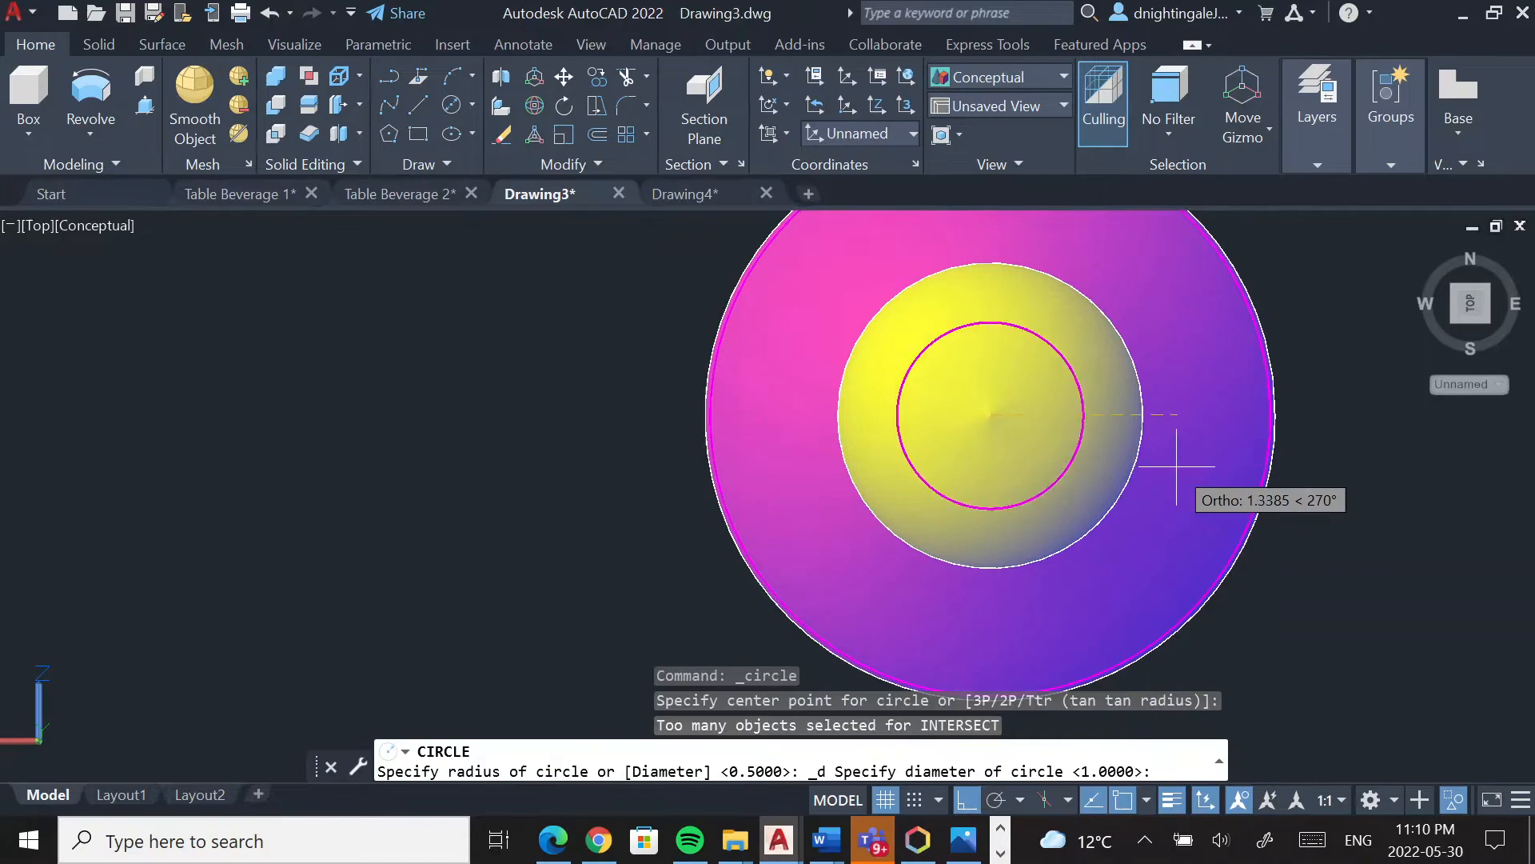
scroll(1185, 468, down, 4)
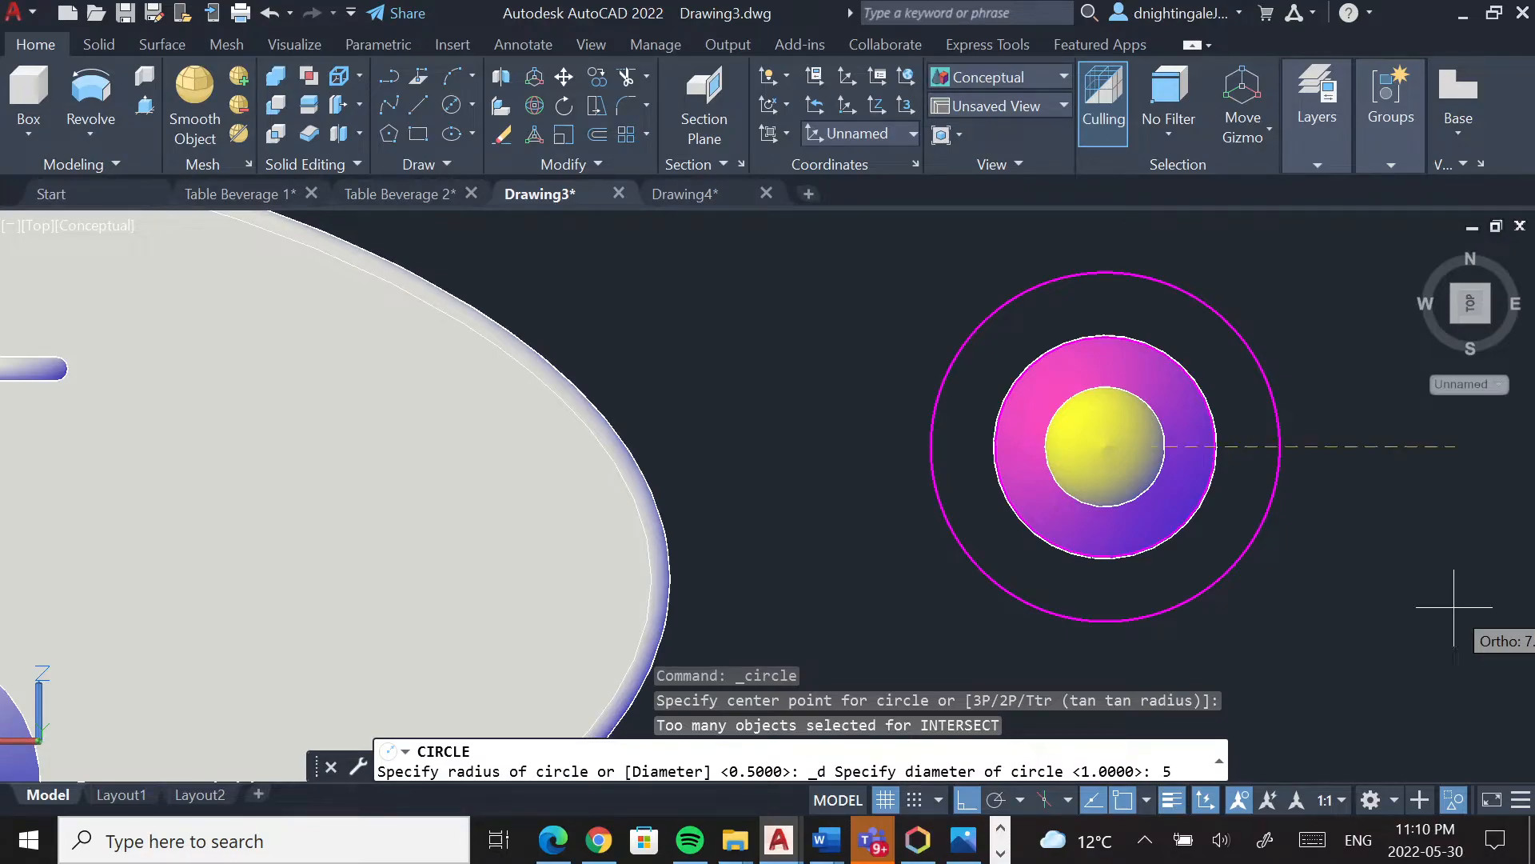
key(Return)
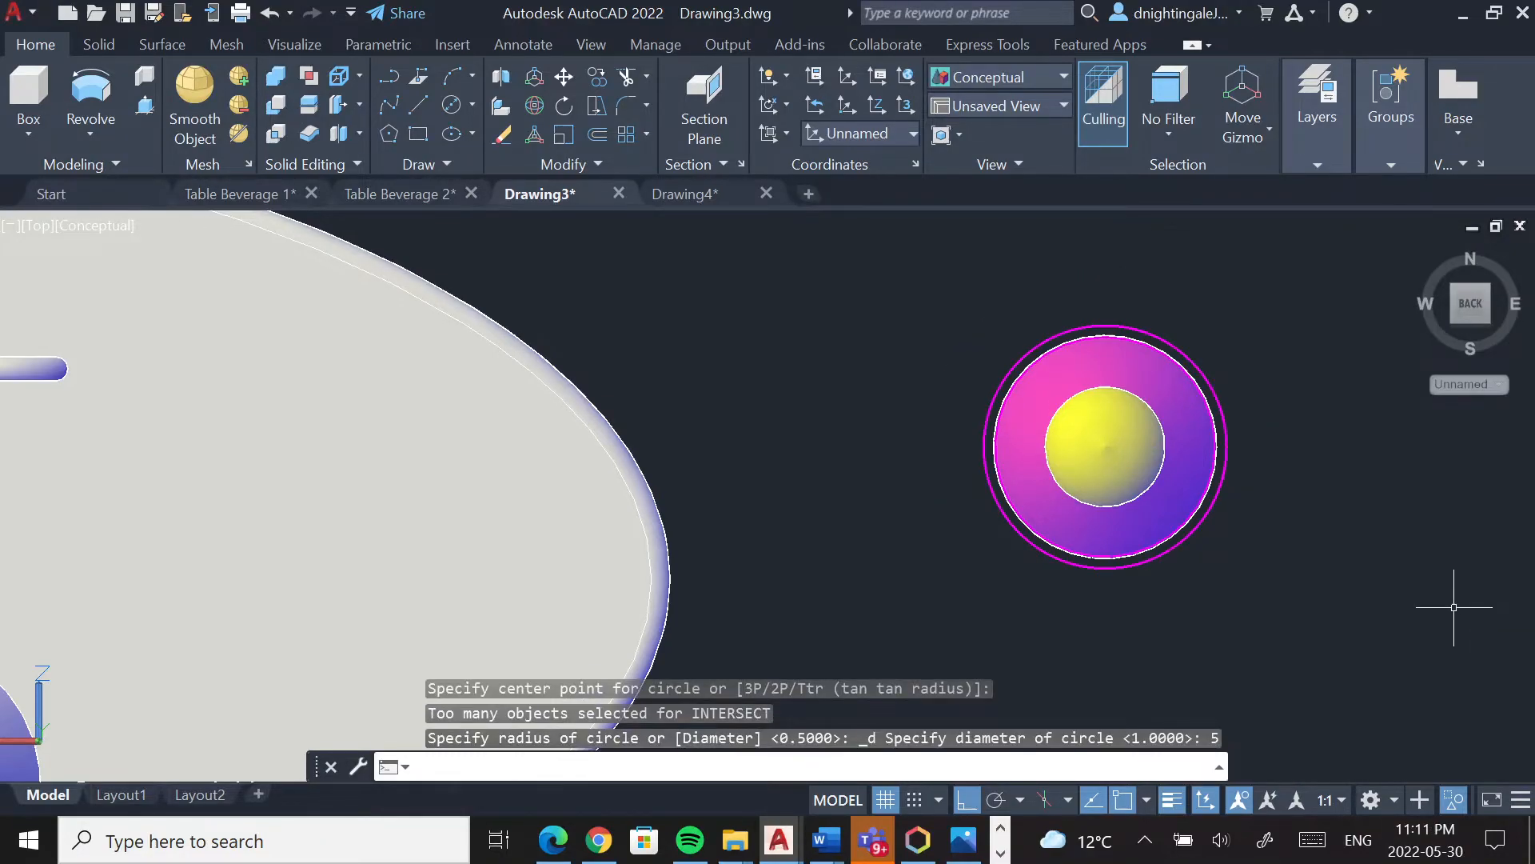
Enlarge the circle around the bulb's neck to a radius of about 3.86 by stretching its quadrant grip outward
shift+middle_drag(1227, 672, 1224, 384)
scroll(1103, 429, down, 8)
scroll(1186, 299, up, 2)
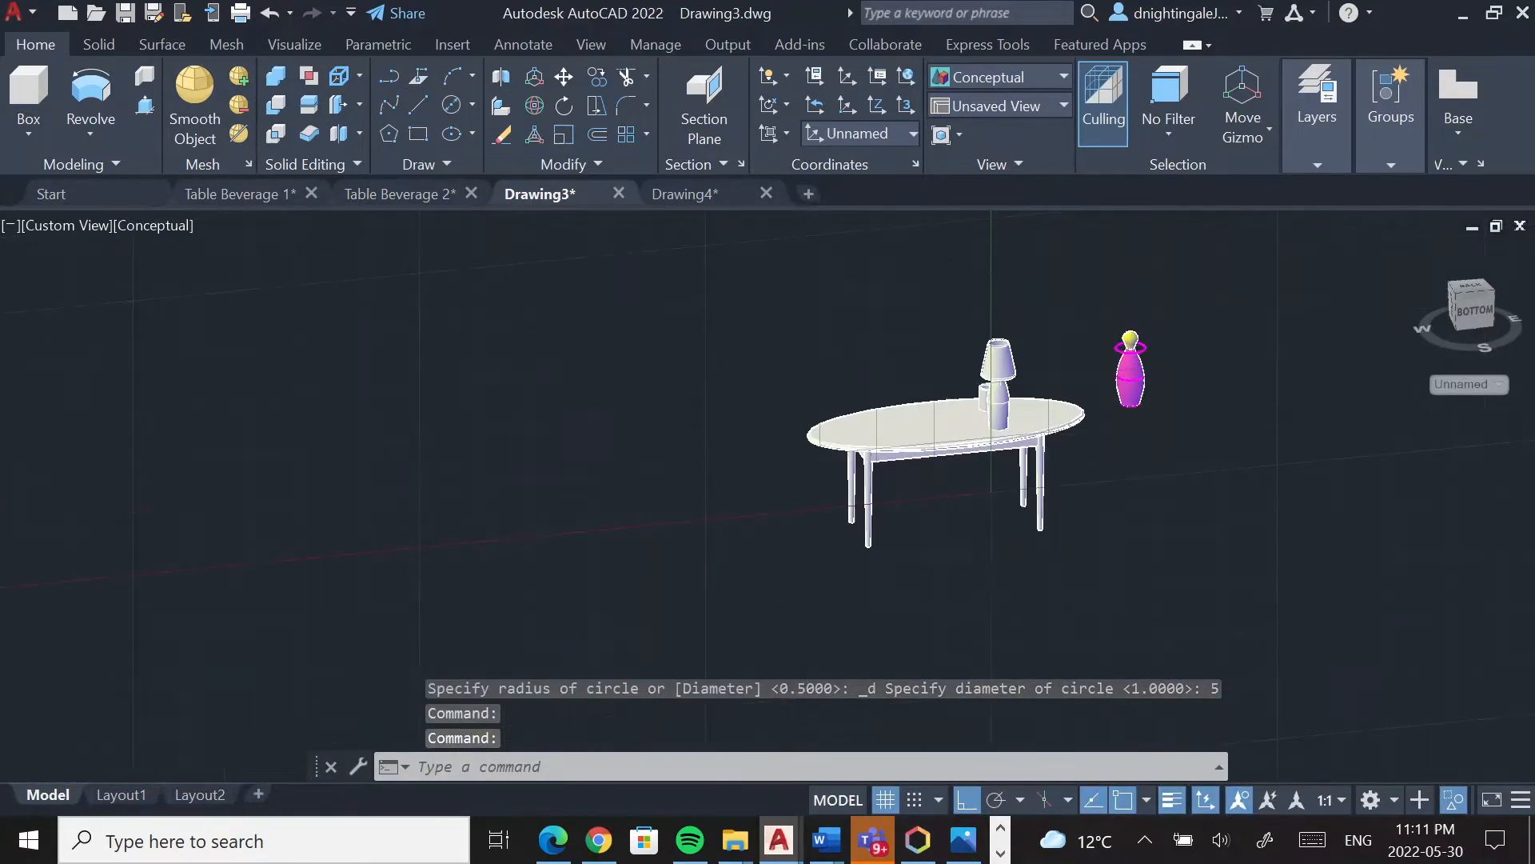
scroll(1143, 349, up, 6)
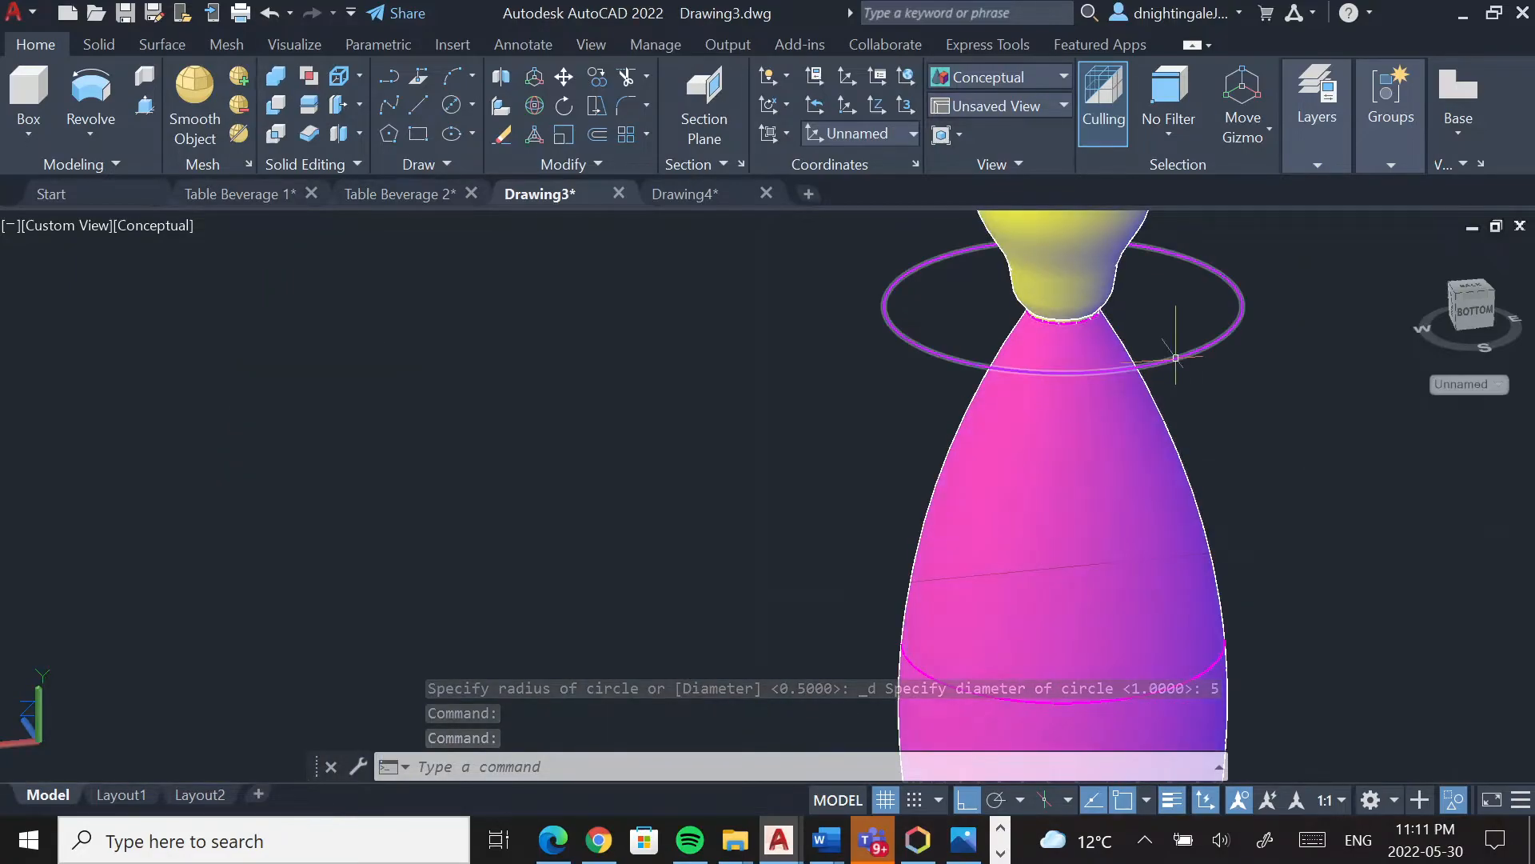
click(1176, 358)
click(1236, 289)
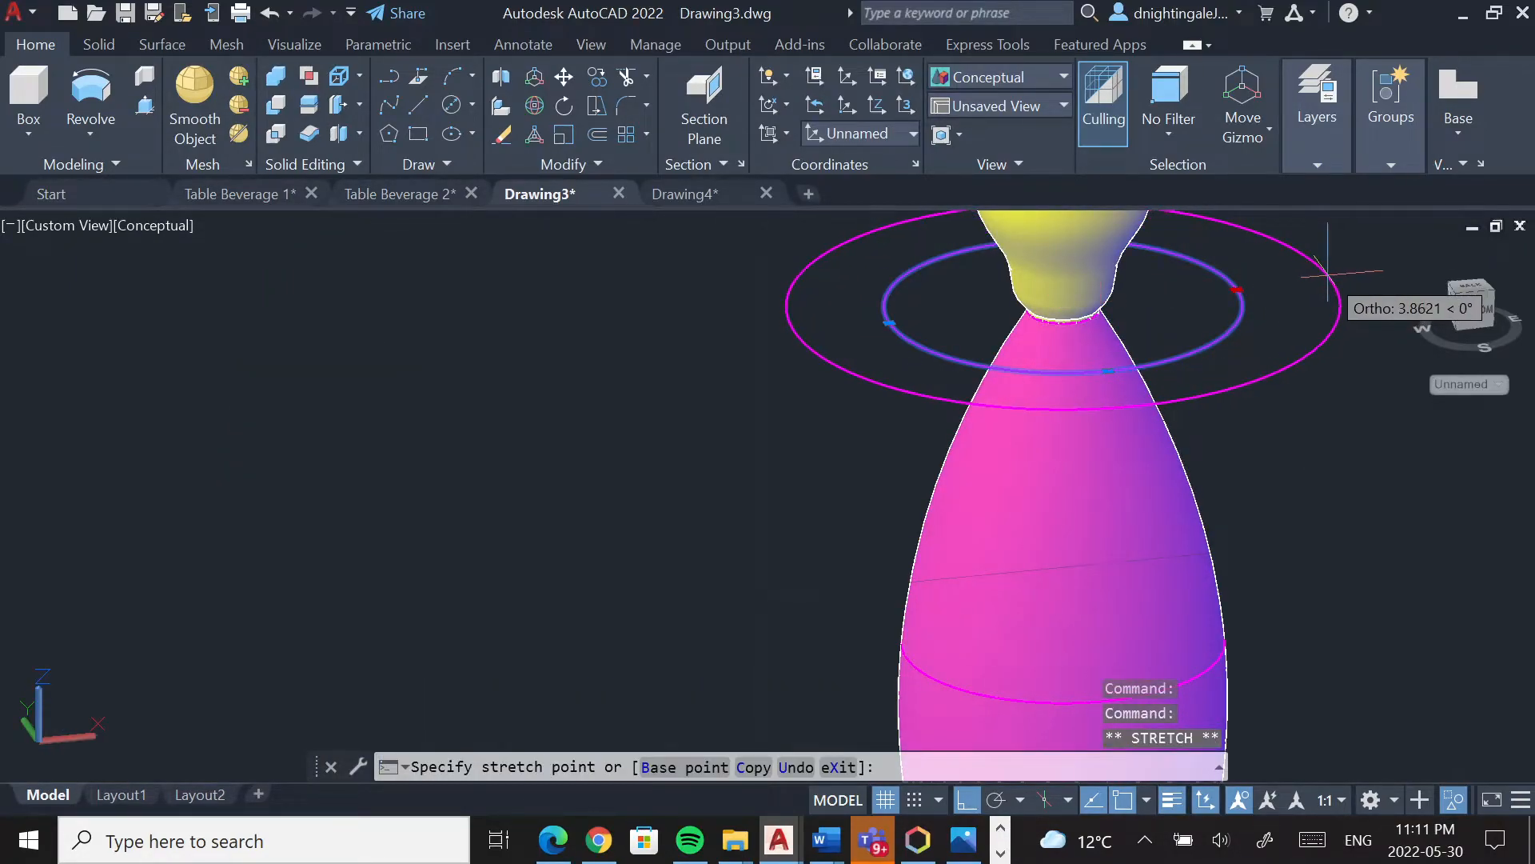
scroll(1282, 468, down, 5)
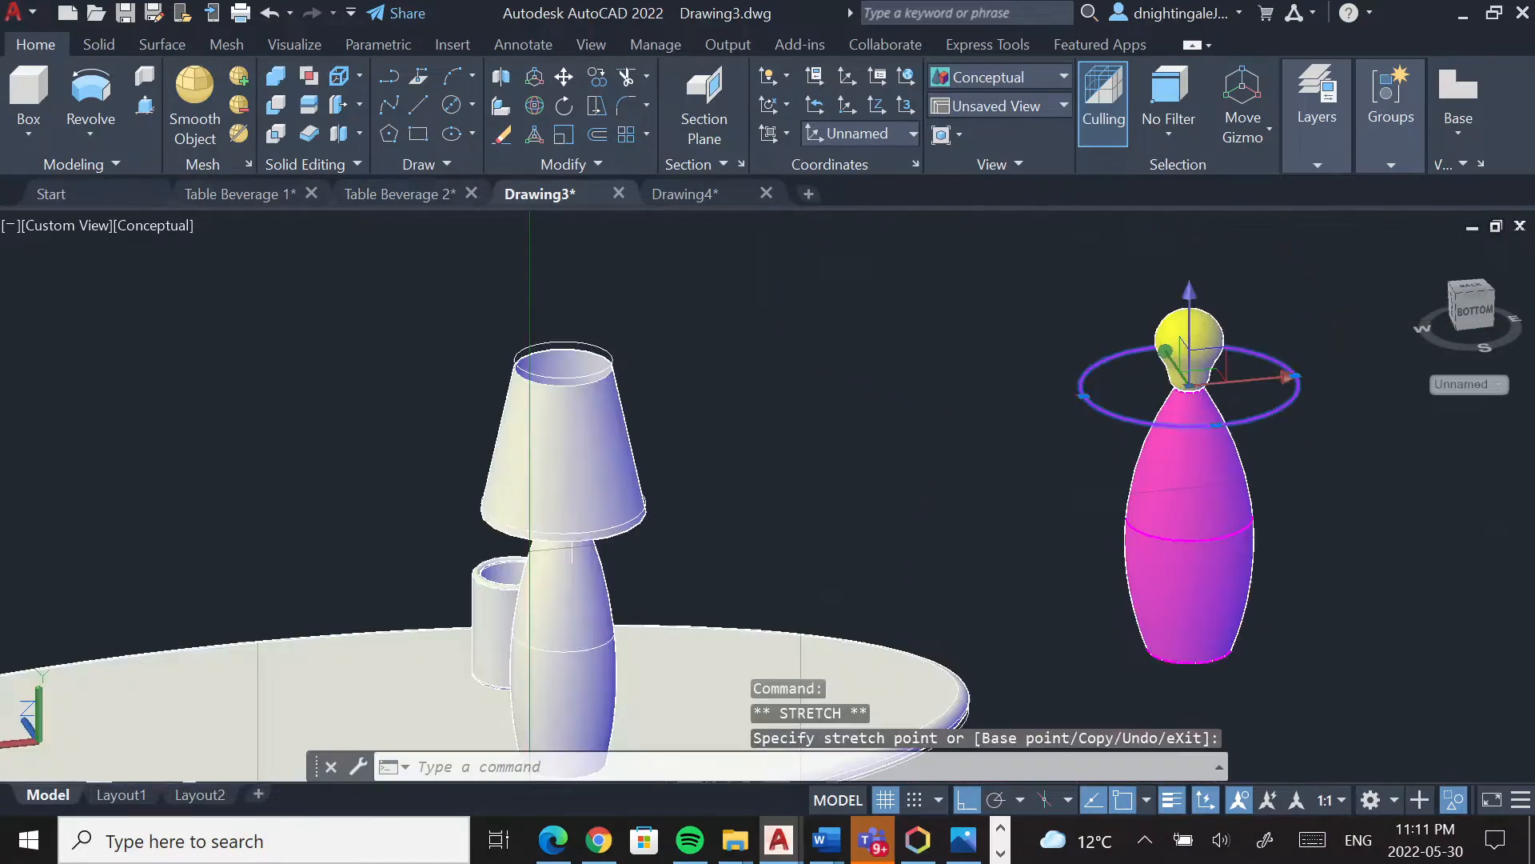
scroll(1320, 446, up, 4)
middle_drag(1320, 449, 1234, 514)
scroll(1140, 431, up, 2)
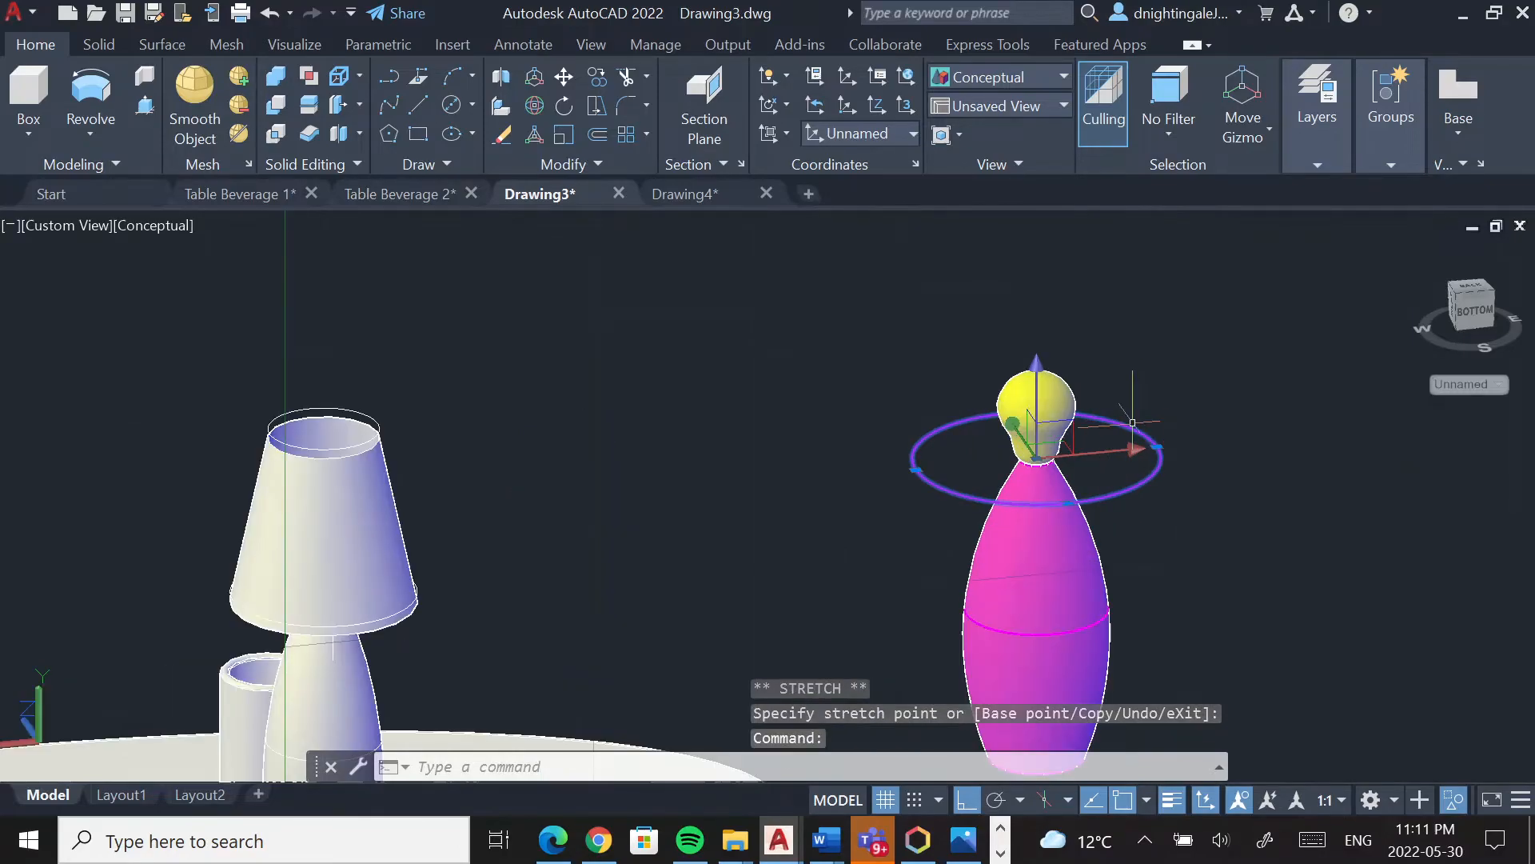
key(Escape)
key(Escape)
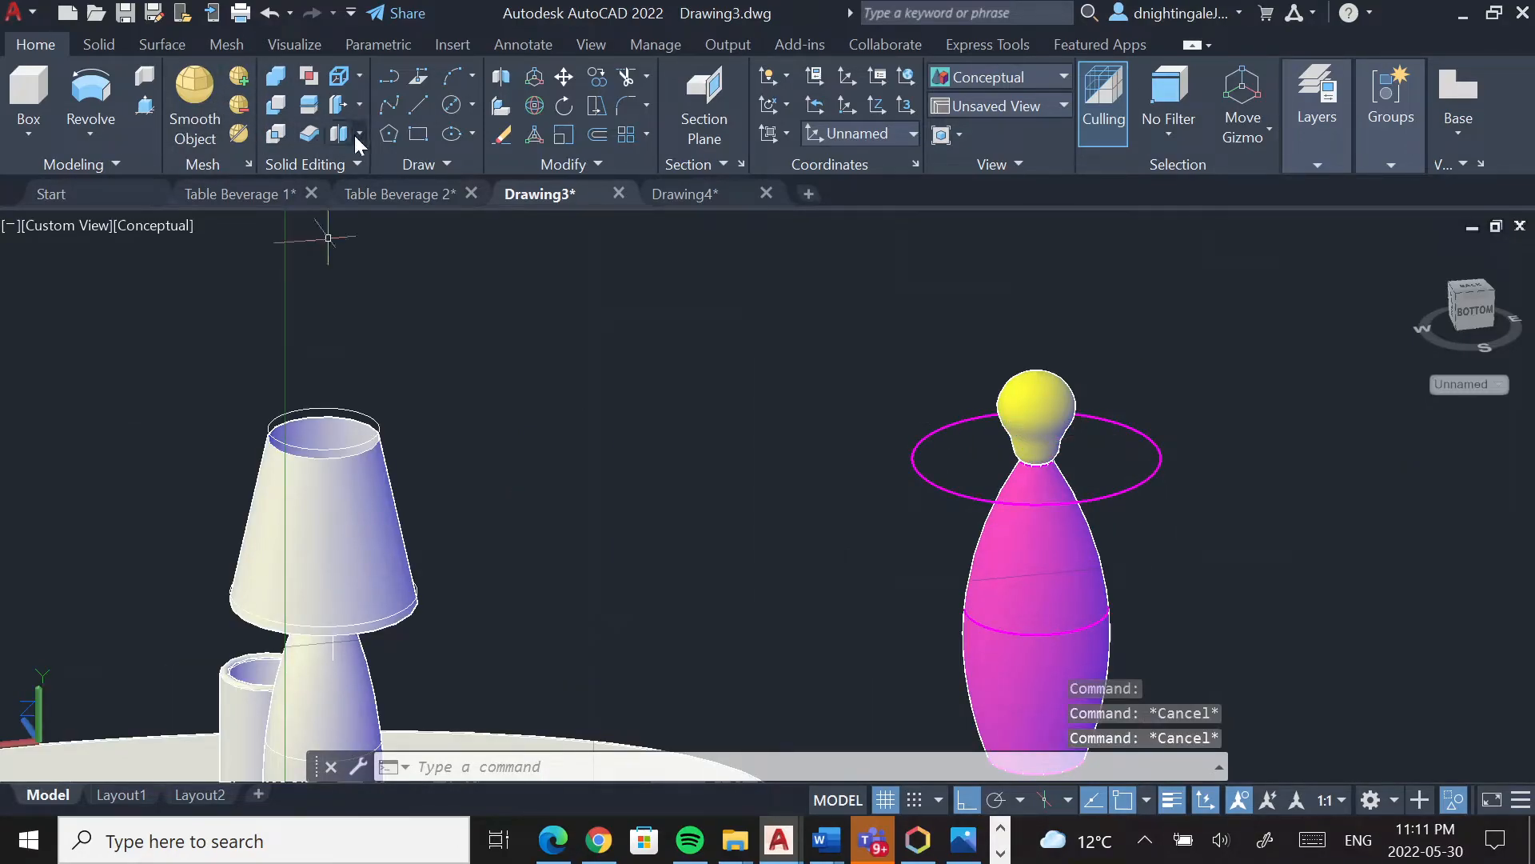
Align the UCS to the front view and draw a vertical line upward from the bulb's top in segments of 5 and 2 units
click(1477, 313)
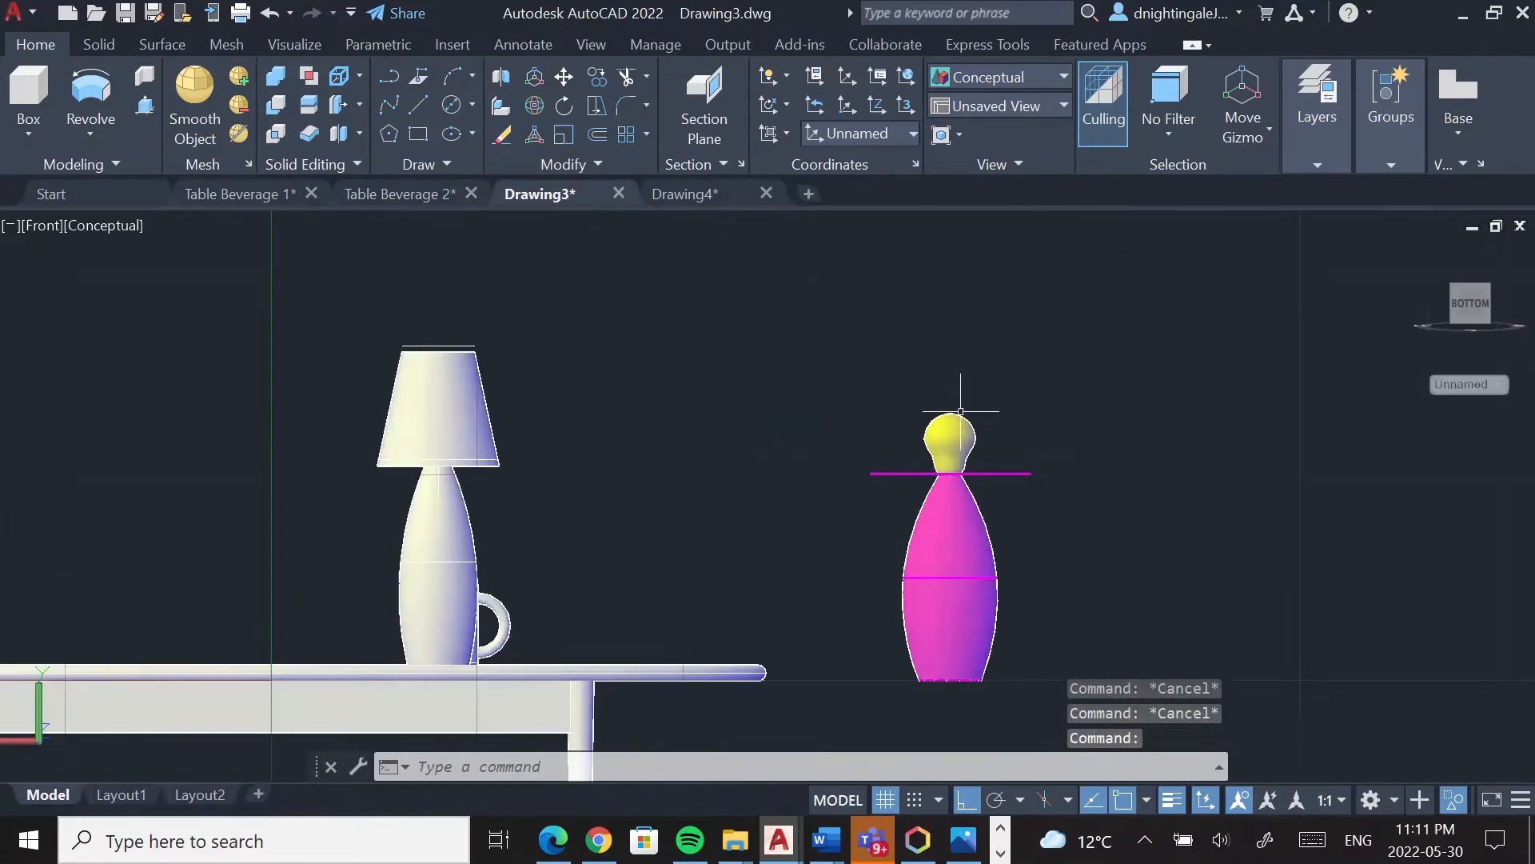
click(772, 141)
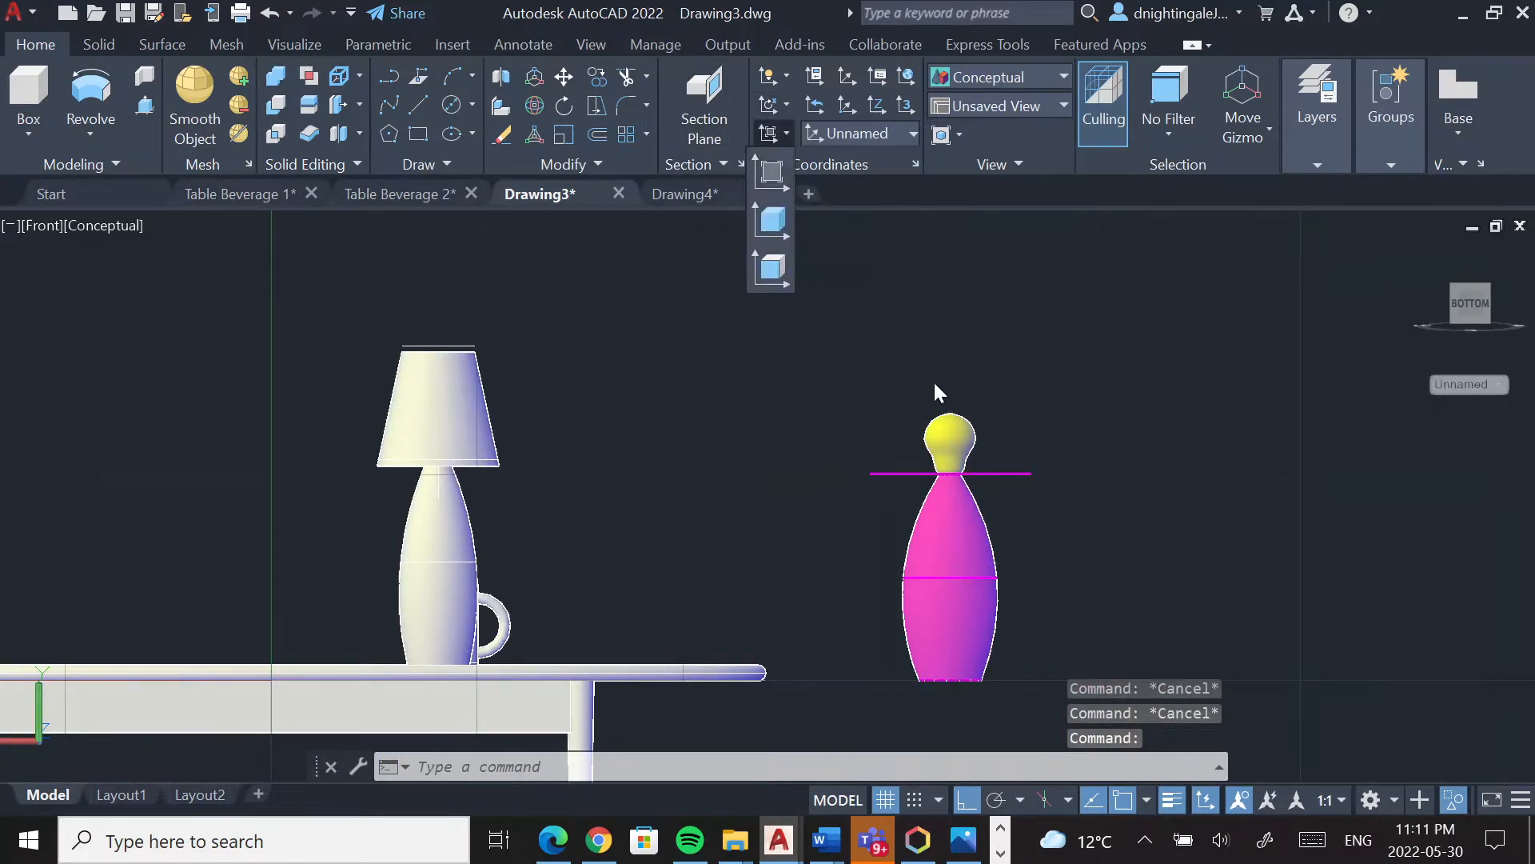
click(770, 172)
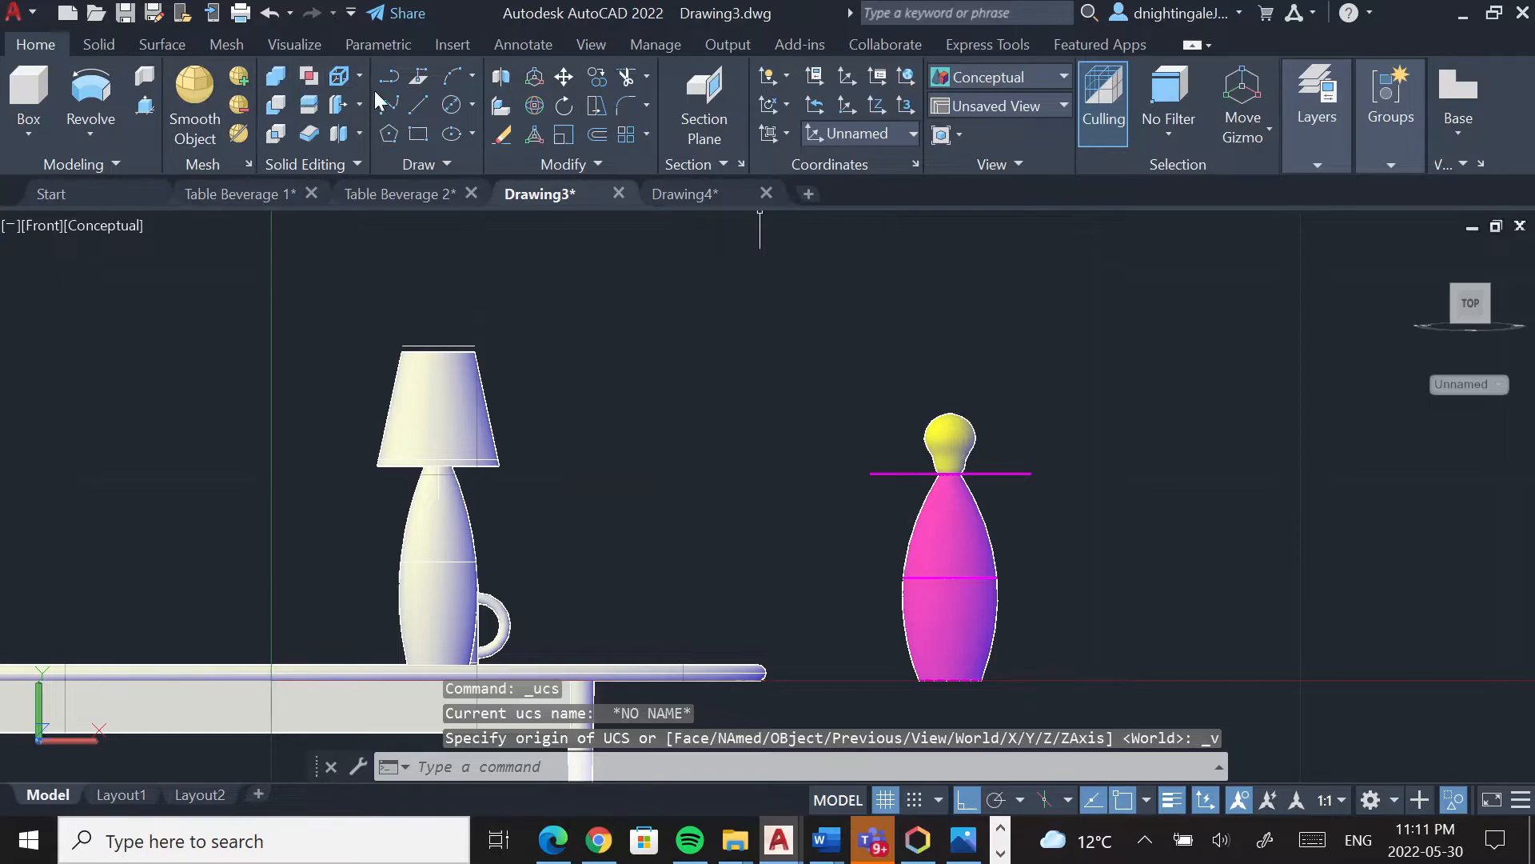
click(414, 104)
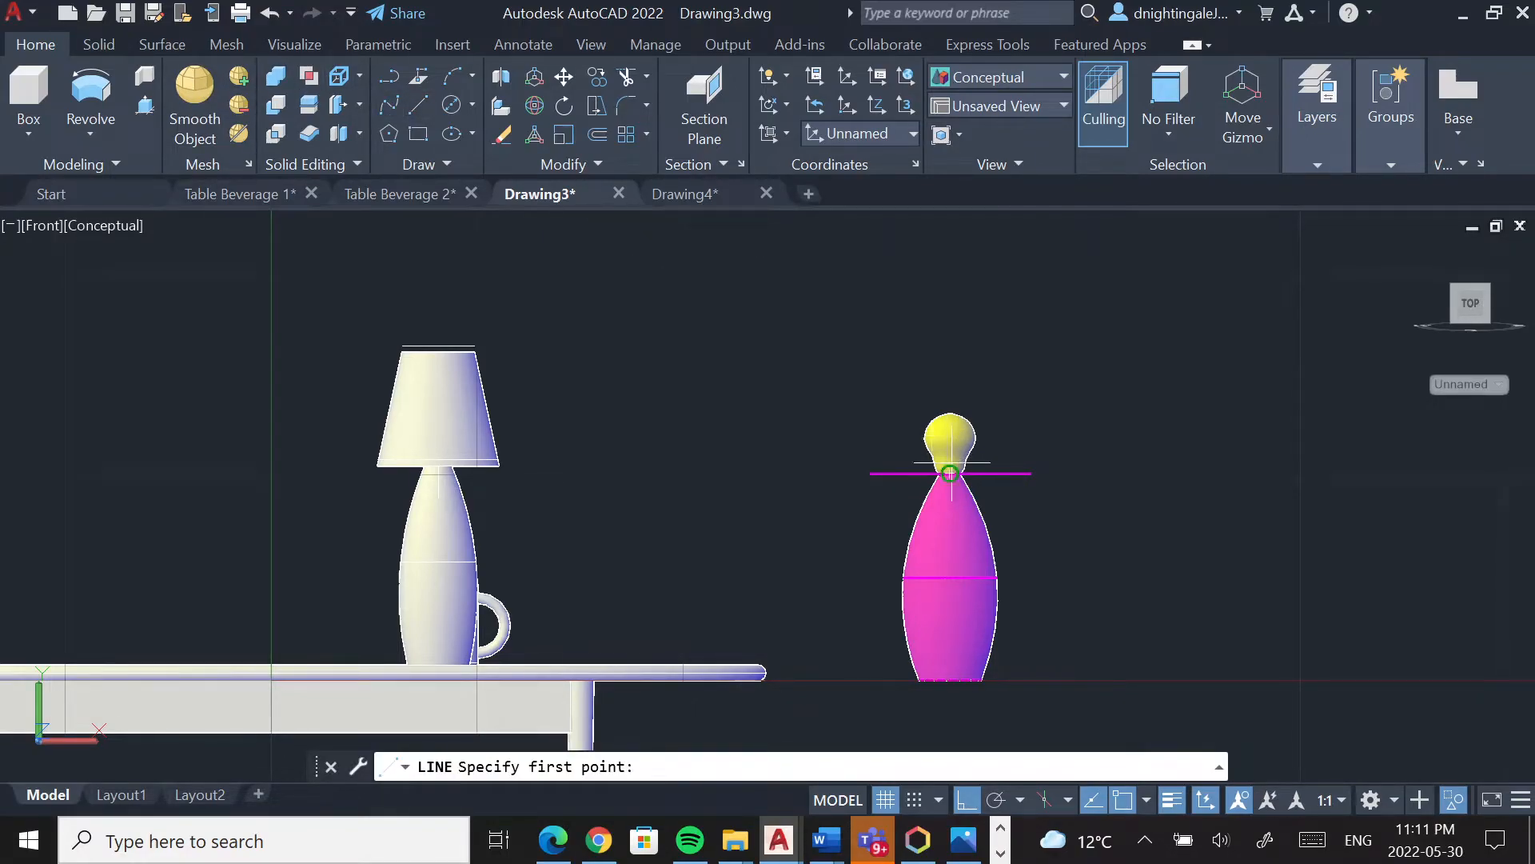
click(950, 414)
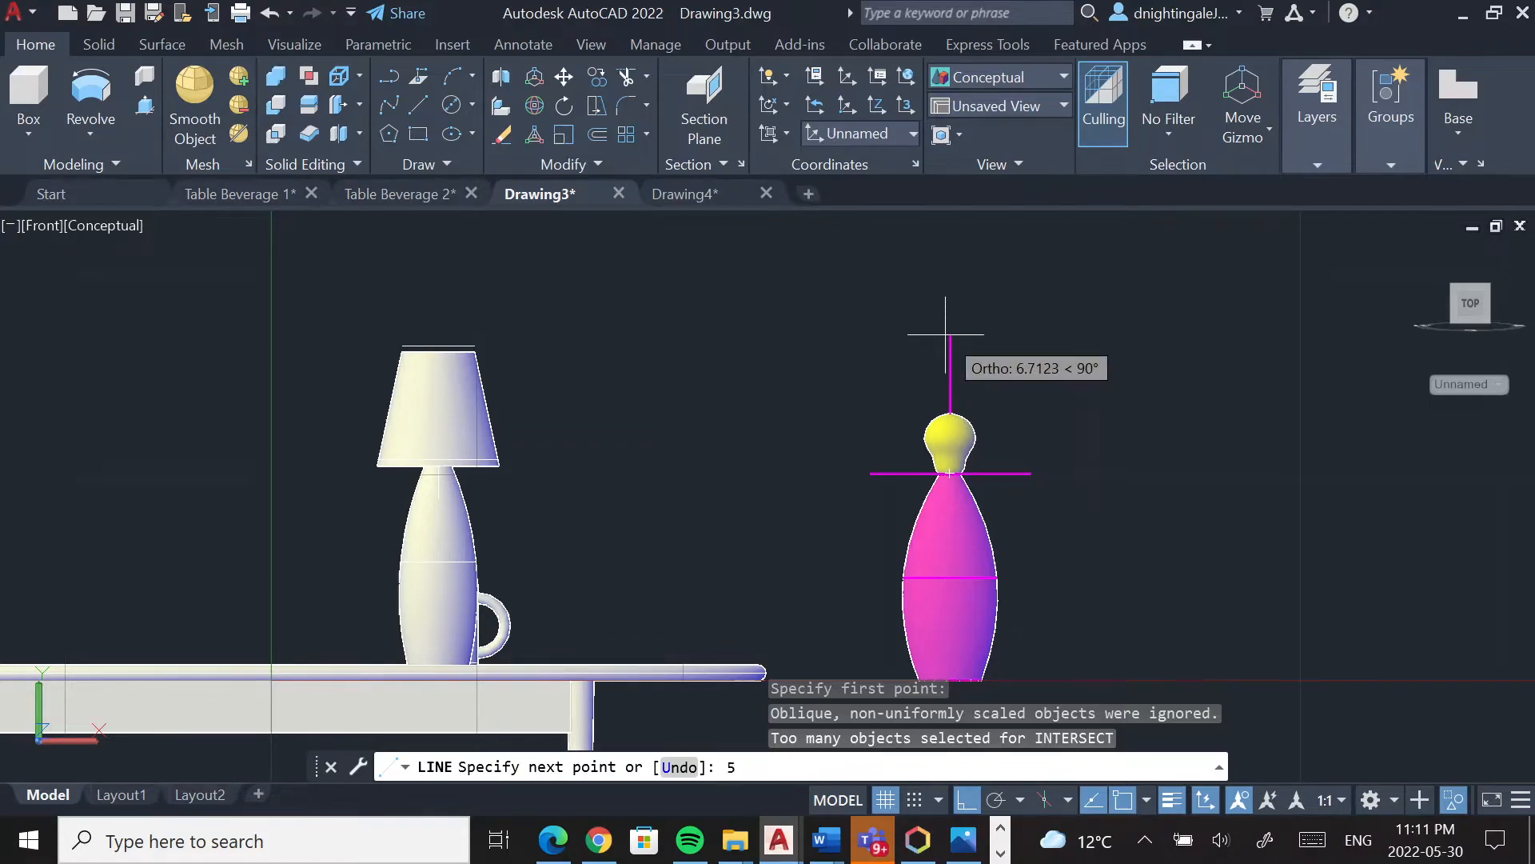
key(Return)
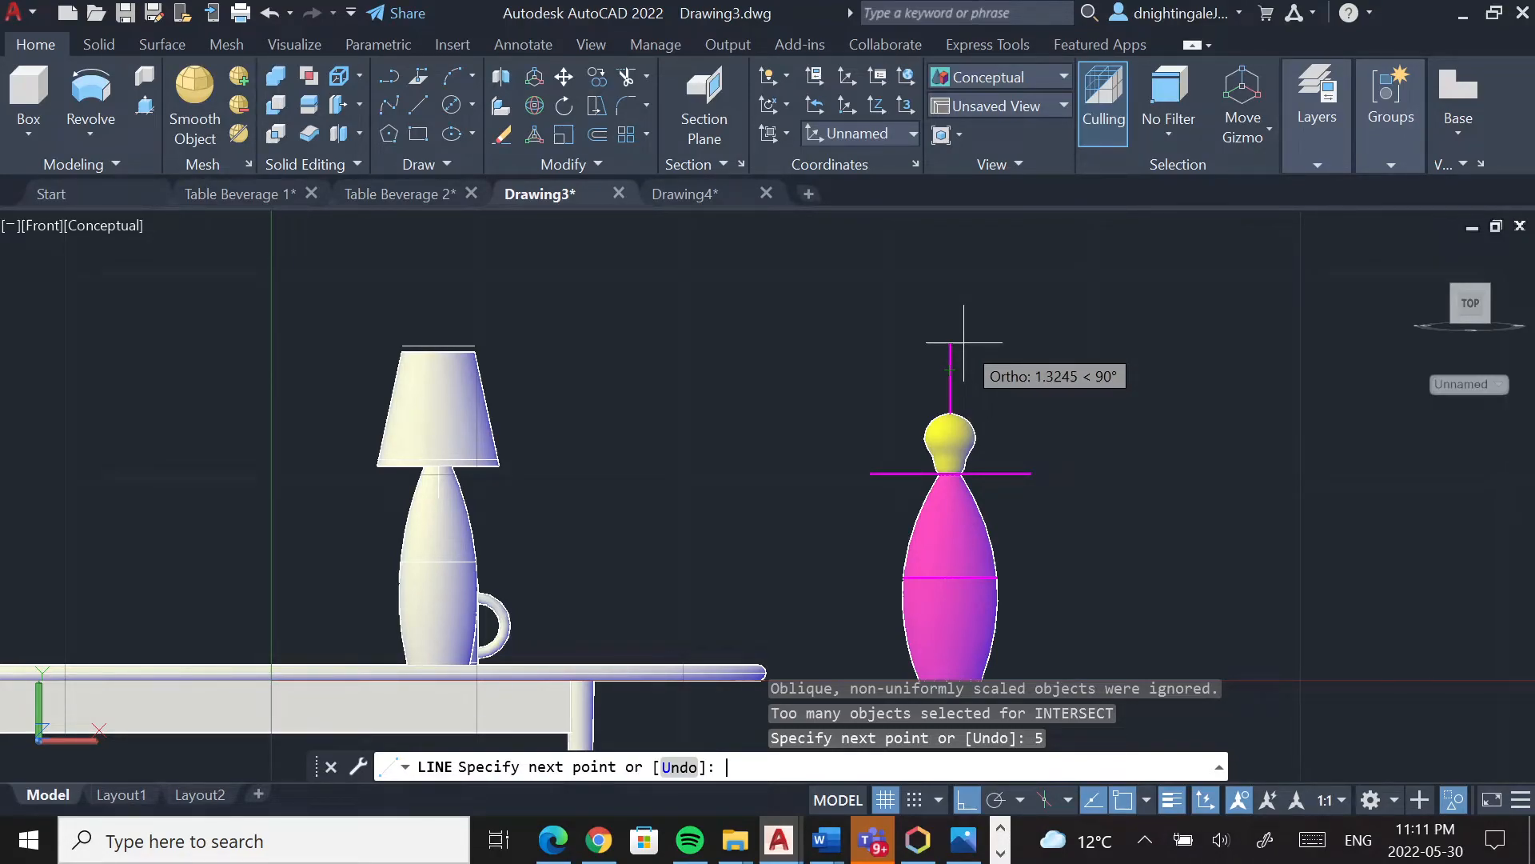
text(2)
key(Return)
key(Escape)
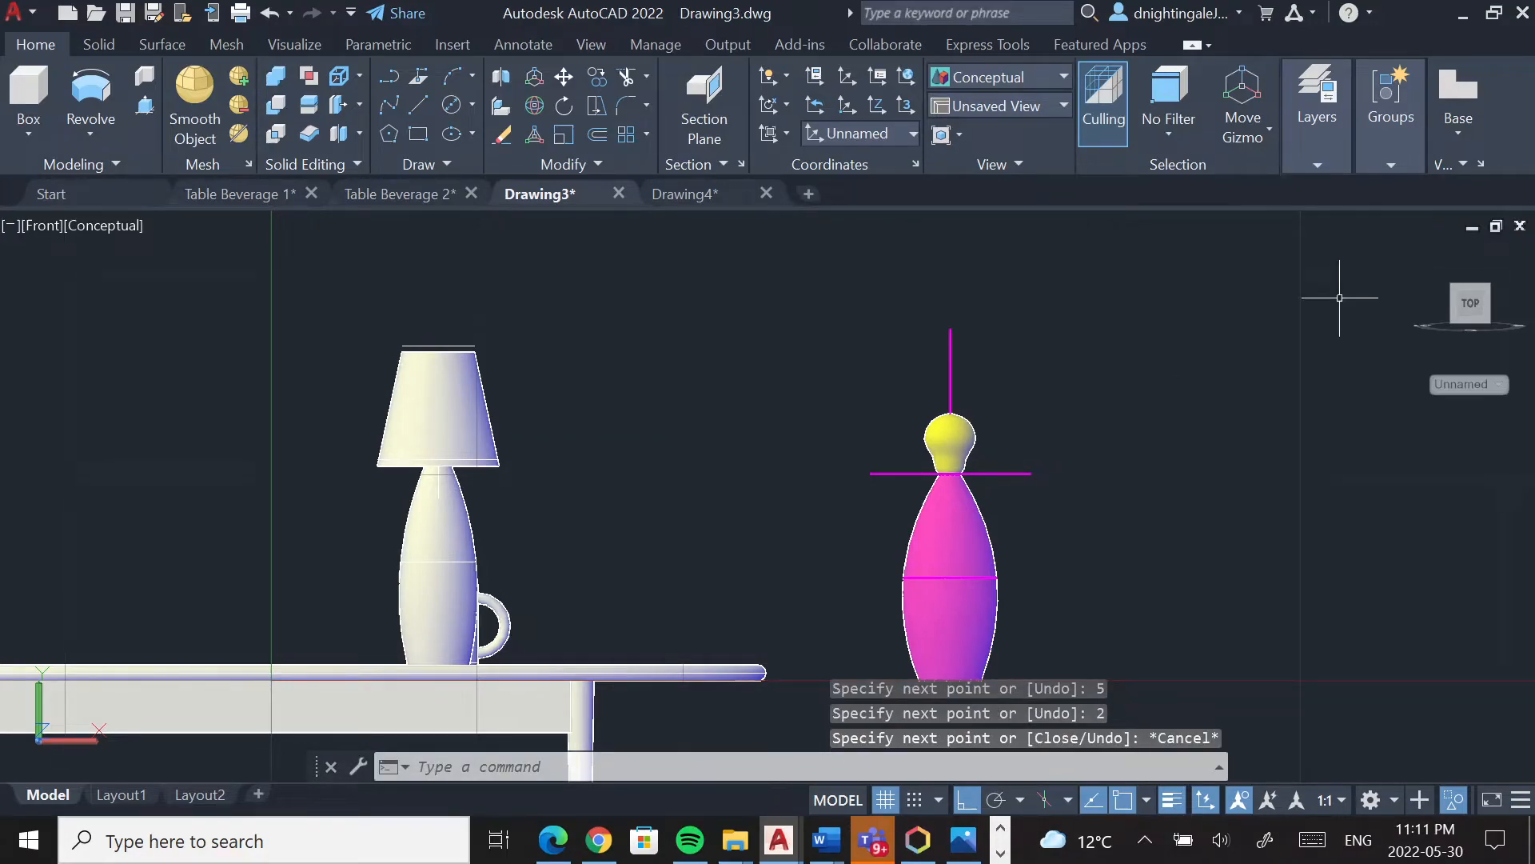
Align the UCS to the top view and draw a circle with a diameter of 4.5 centered on the vertical line's upper end
click(1443, 298)
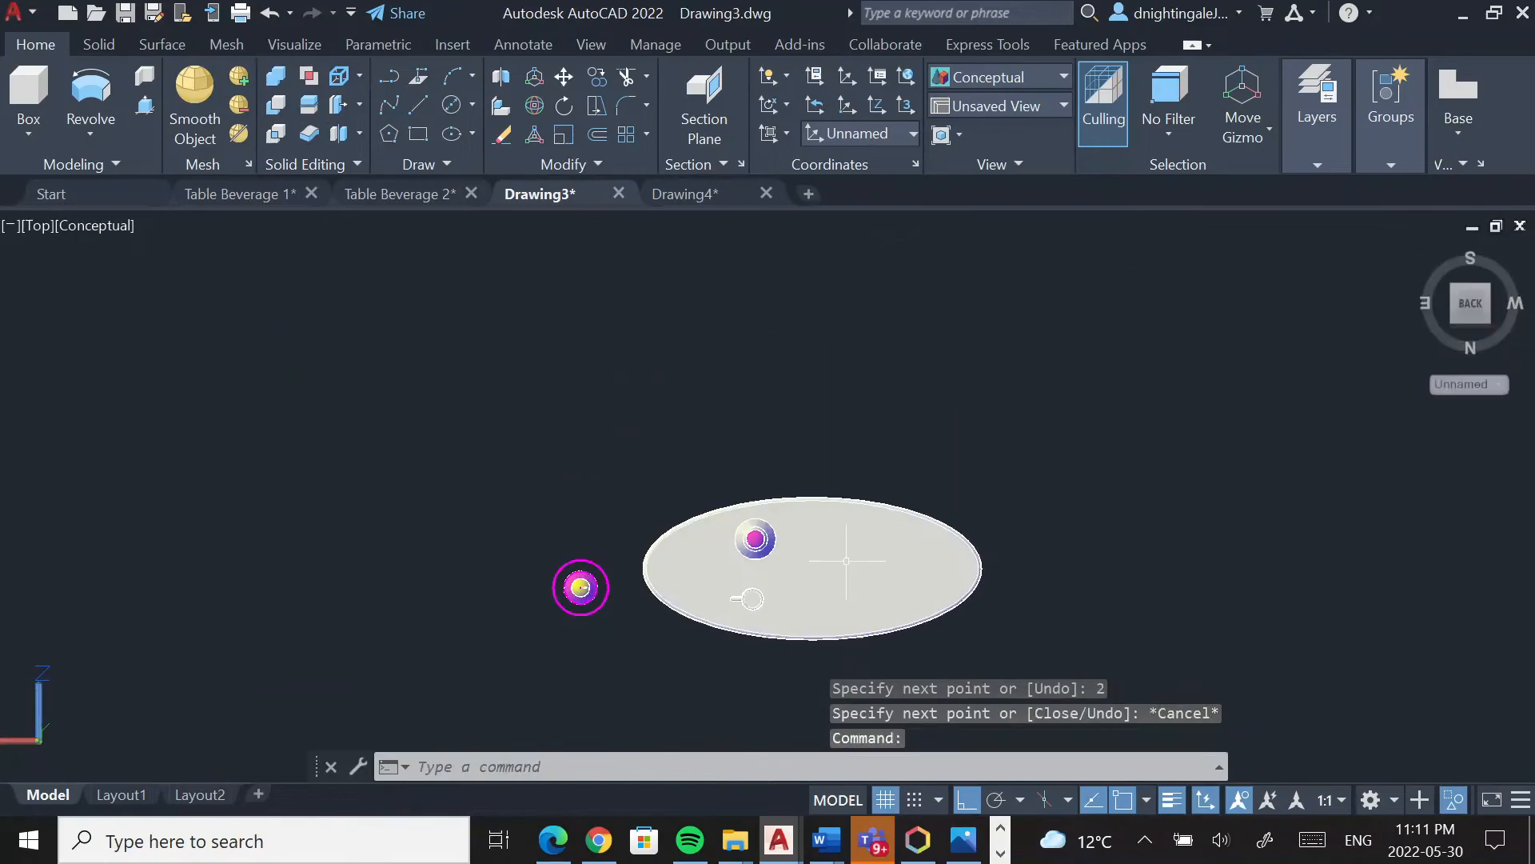
scroll(568, 592, up, 8)
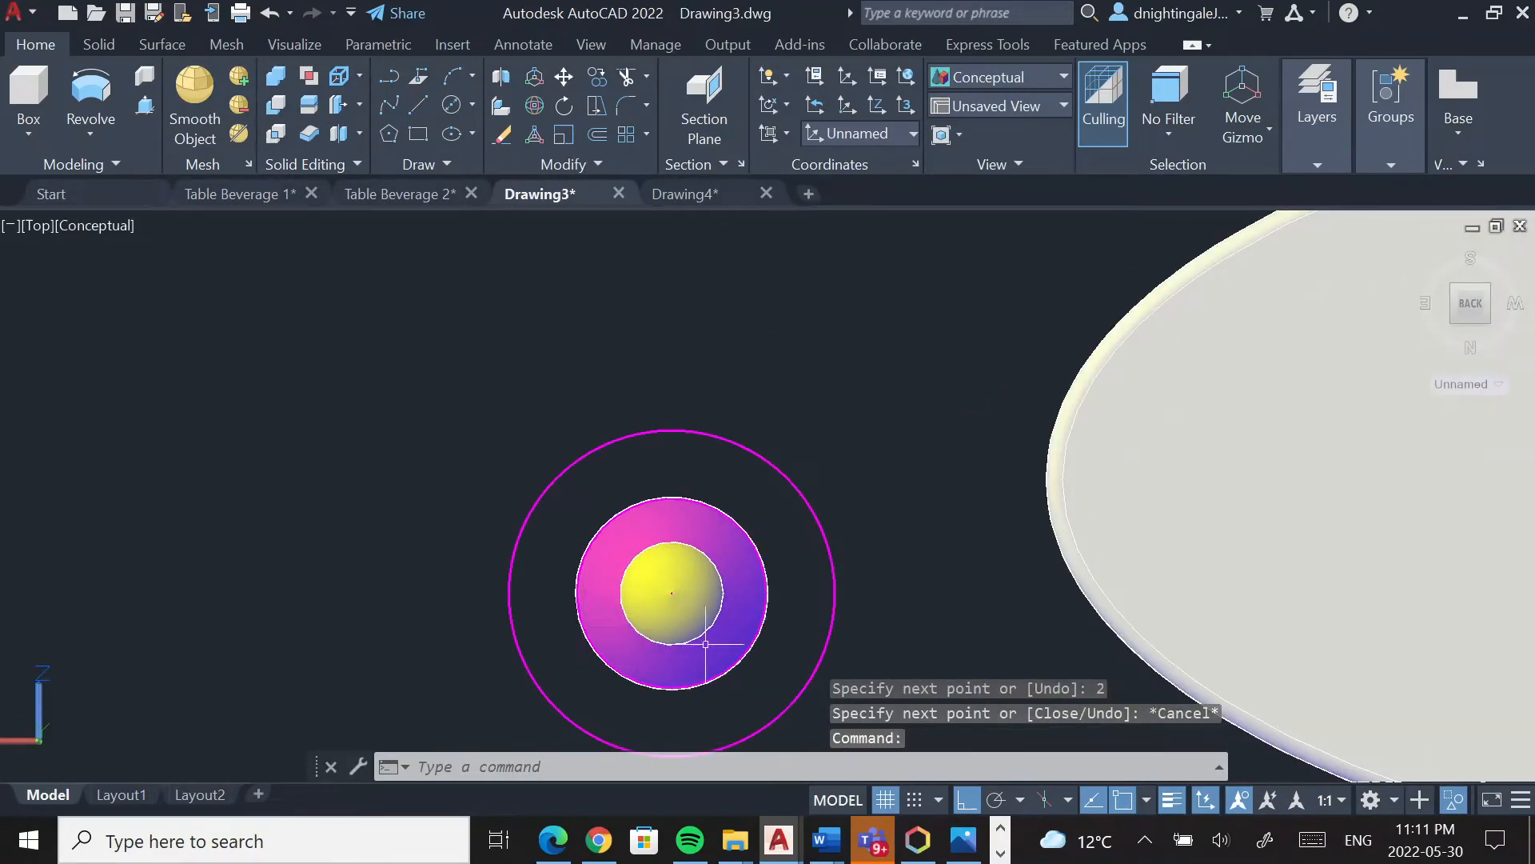
click(773, 136)
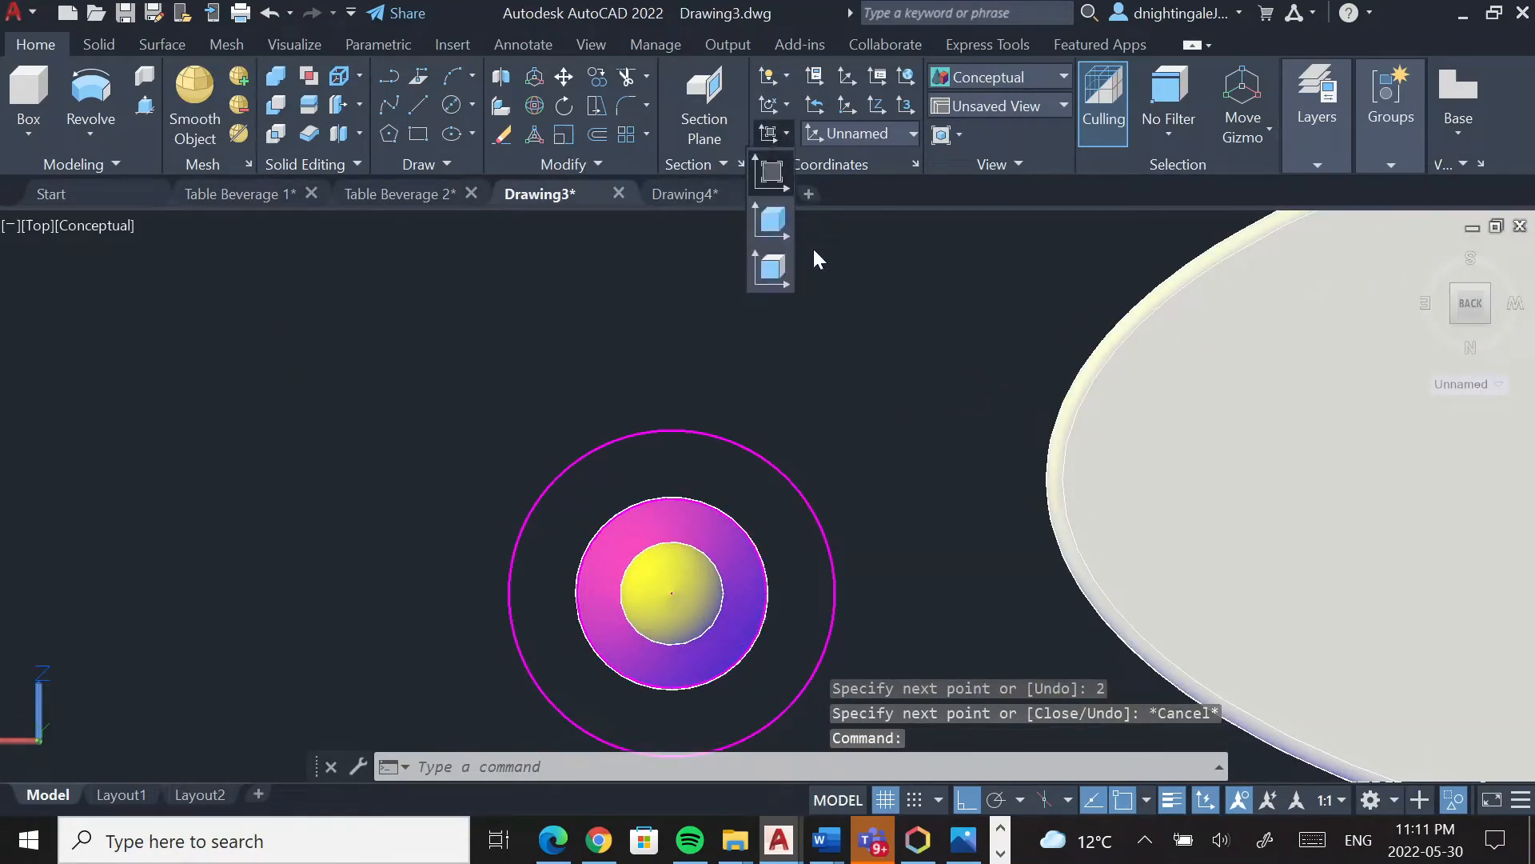
click(772, 172)
shift+middle_drag(891, 566, 918, 539)
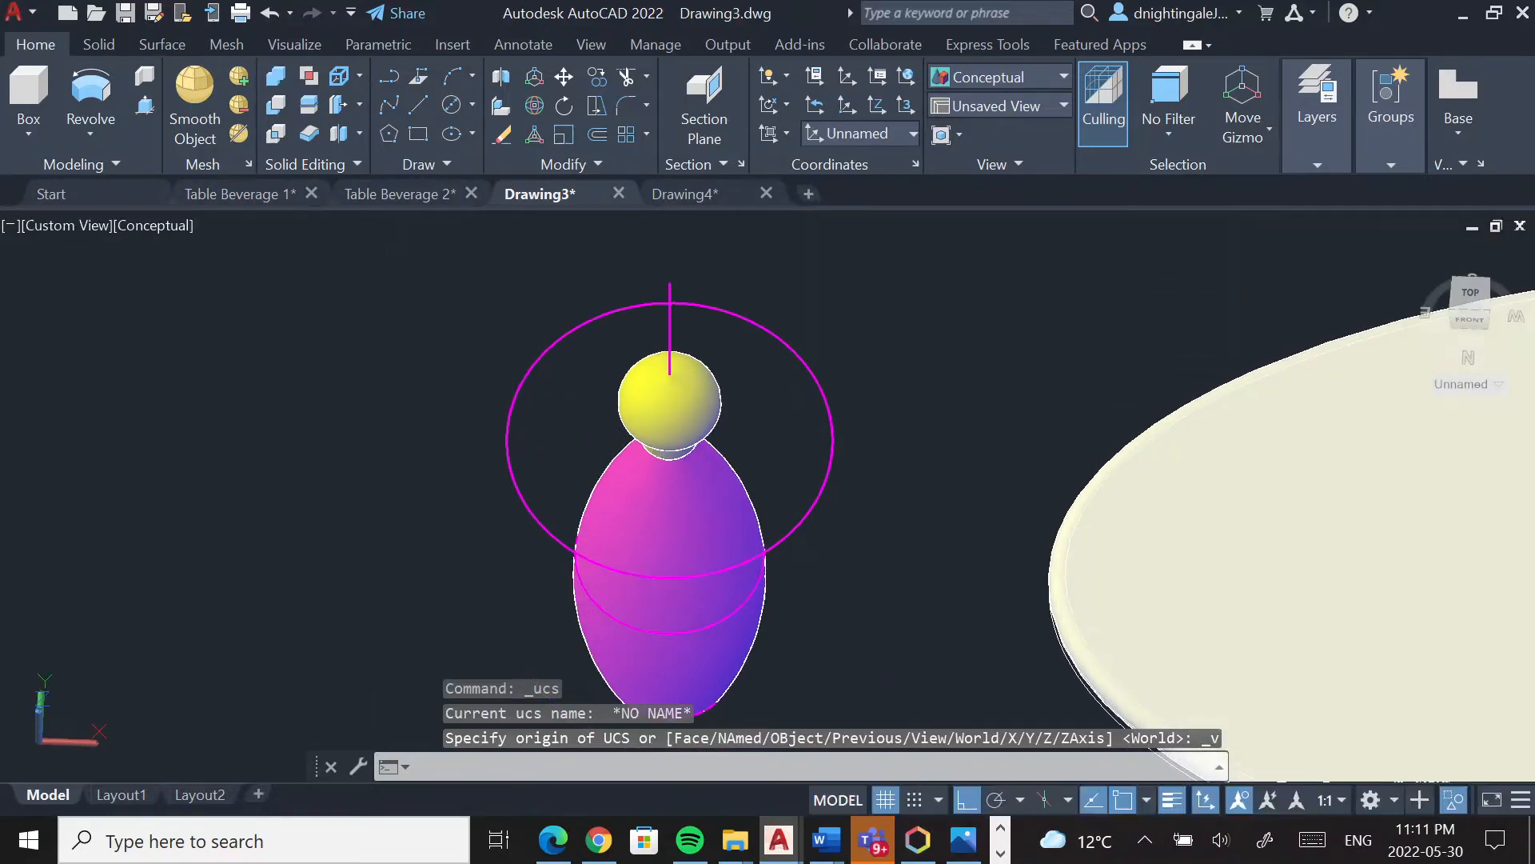
click(454, 101)
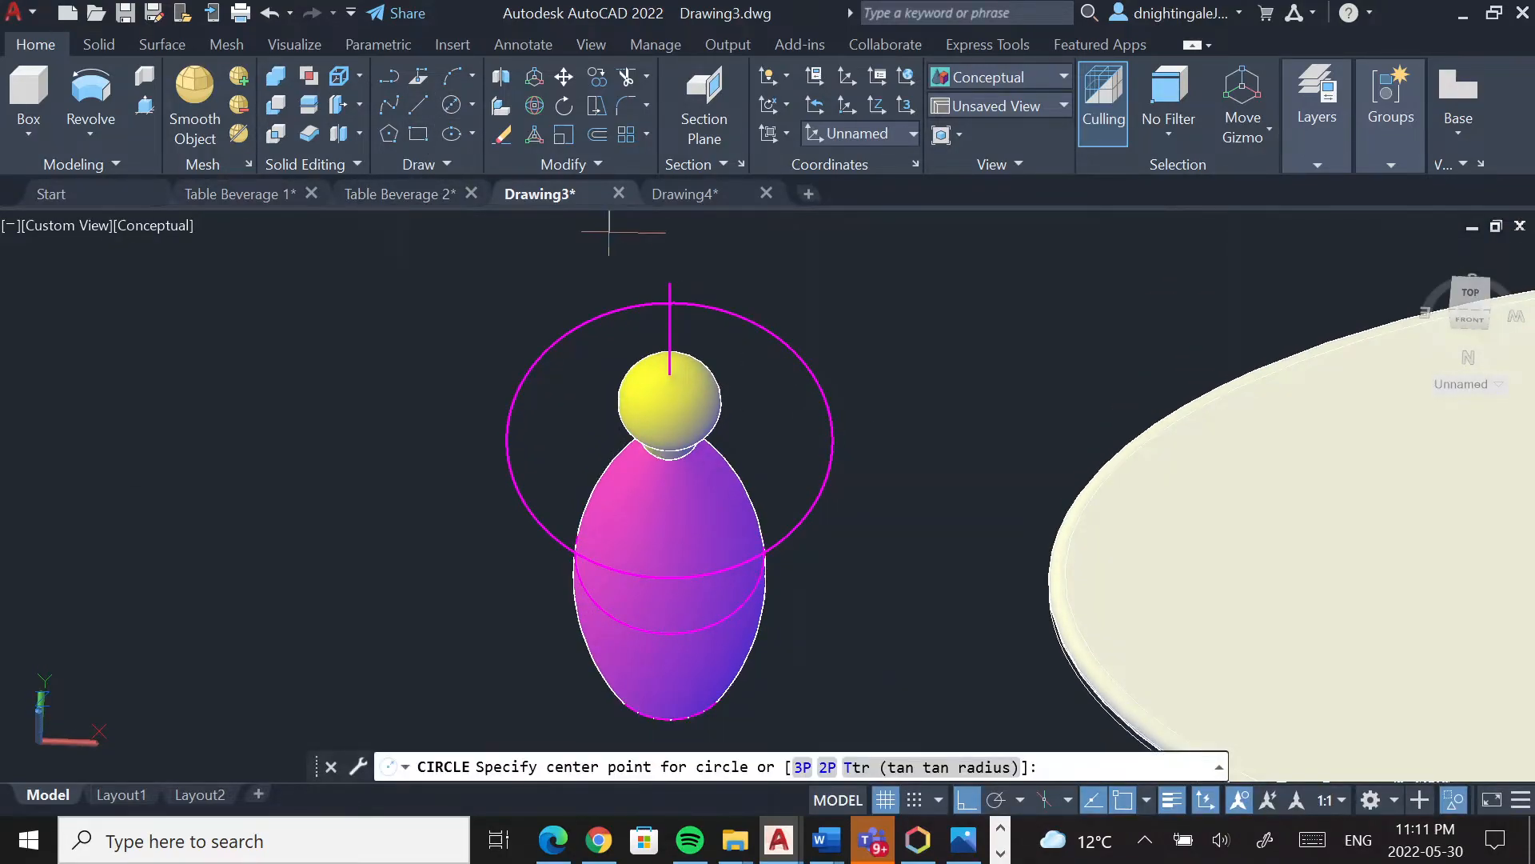
click(670, 282)
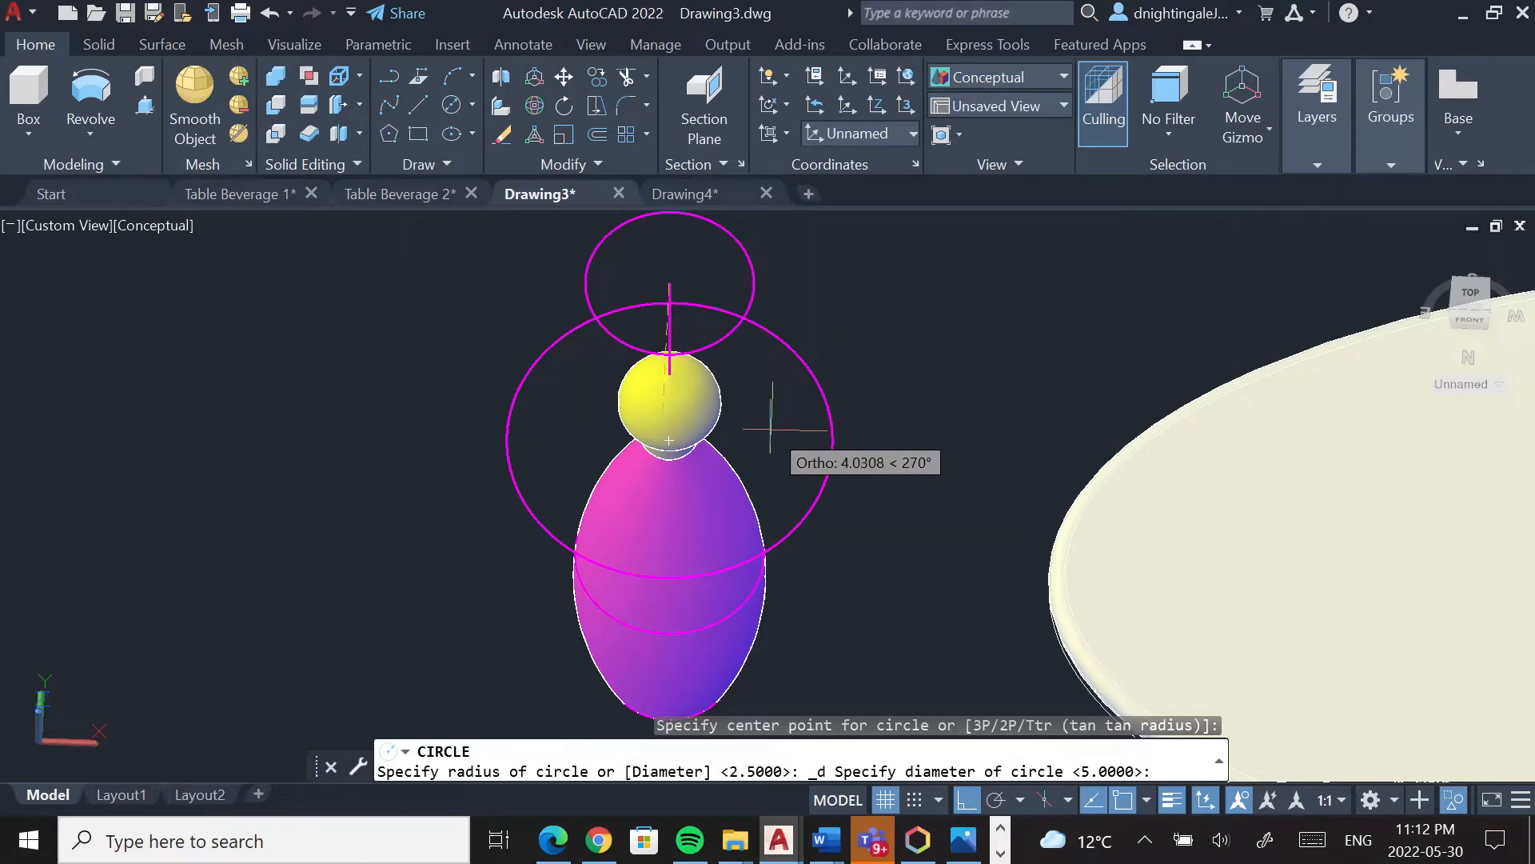
text(4.5)
key(Return)
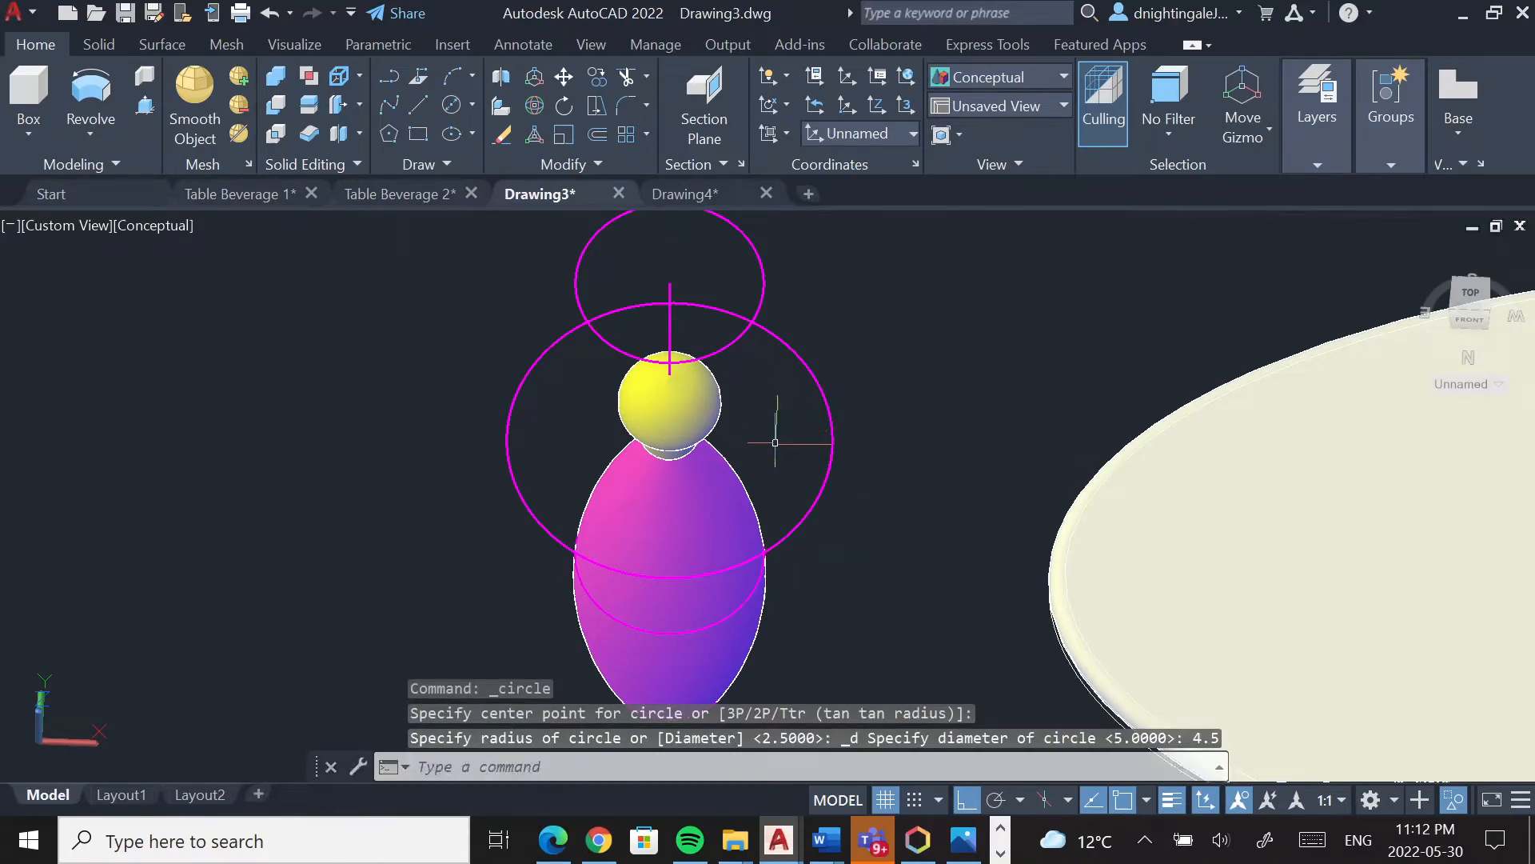
key(Escape)
Loft the large lower circle to the small upper circle in Surface mode, using cross sections only, to form the lampshade
mouse_move(919, 555)
shift+middle_down()
mouse_move(895, 607)
mouse_move(920, 550)
shift+middle_up()
scroll(899, 521, down, 2)
shift+middle_drag(911, 445, 910, 417)
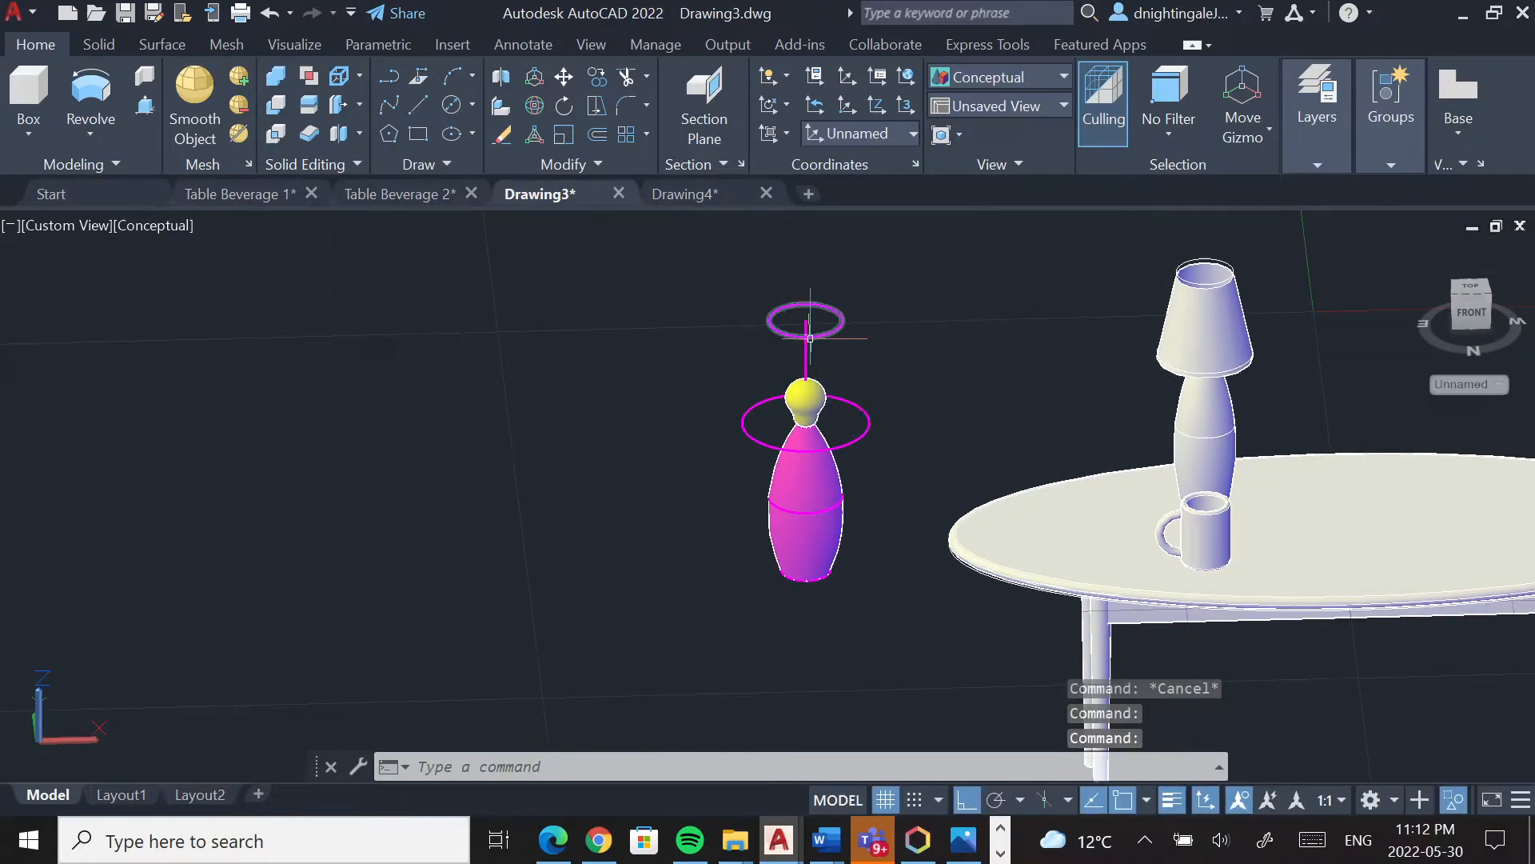
click(89, 130)
click(80, 224)
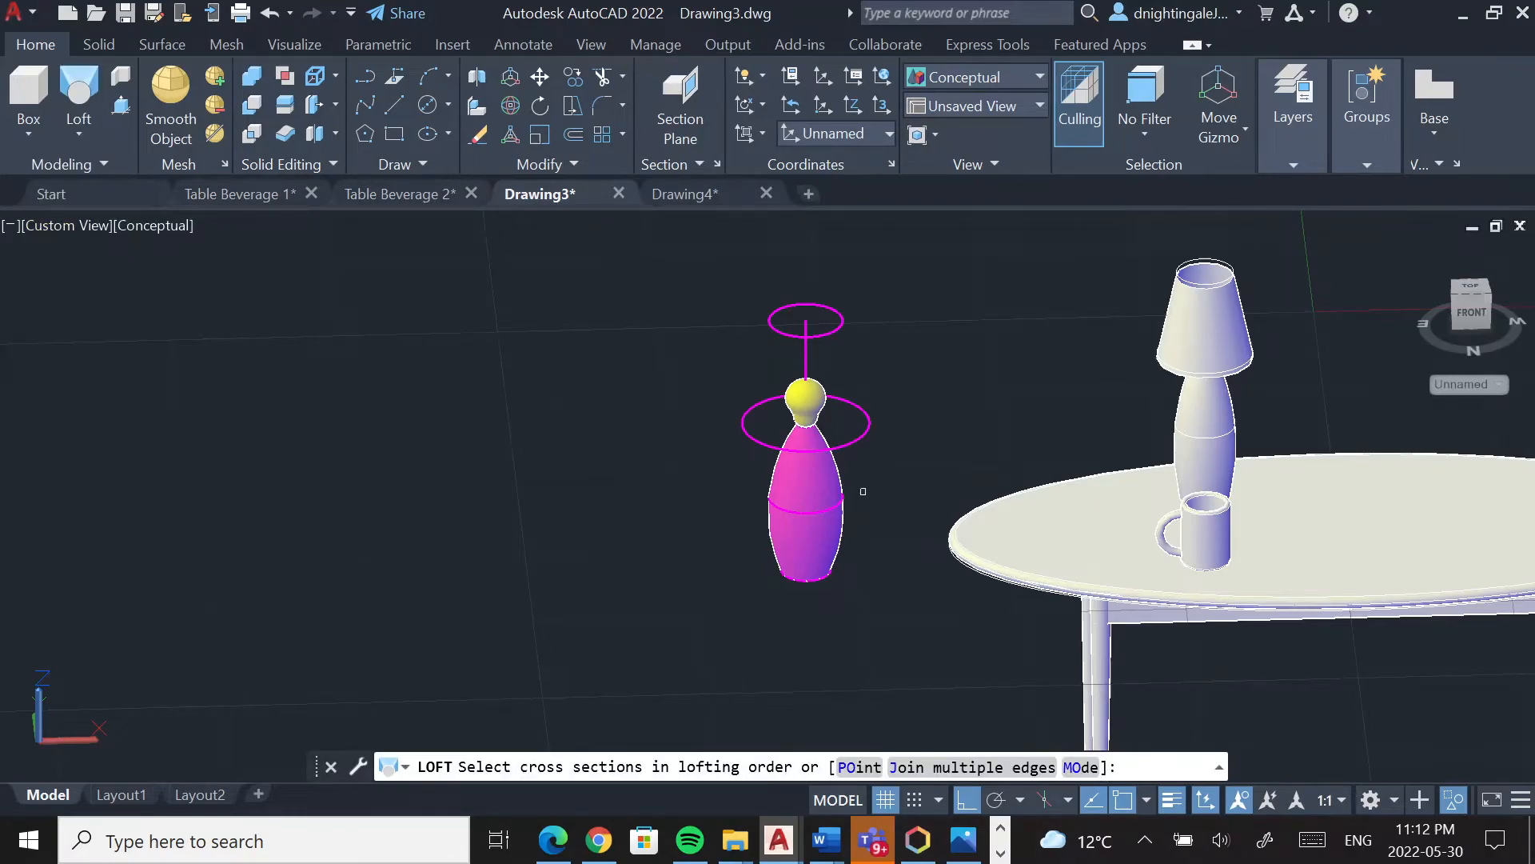
click(1080, 769)
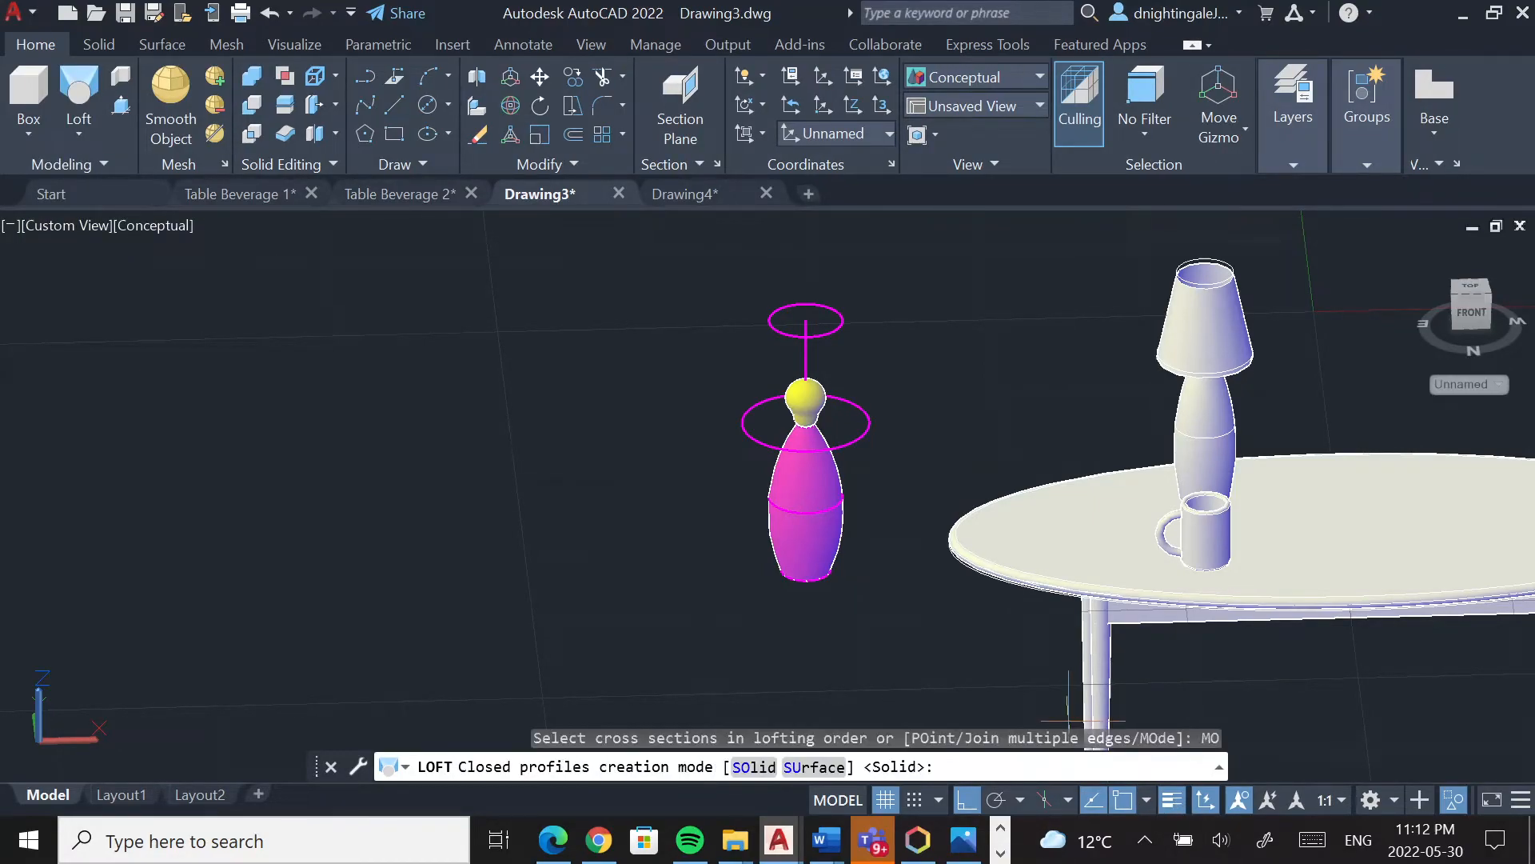
click(813, 768)
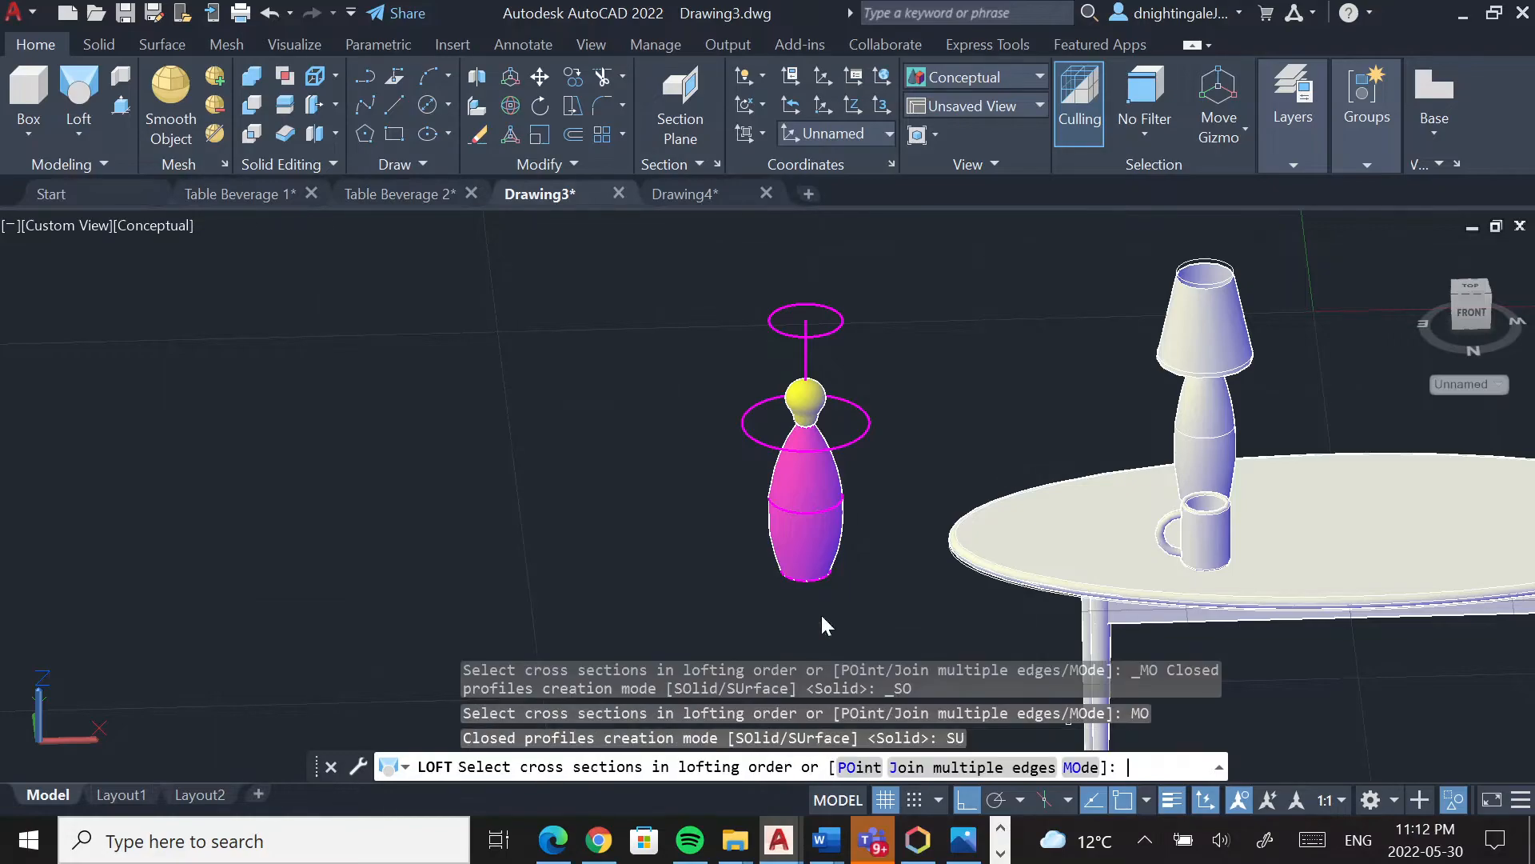
click(852, 438)
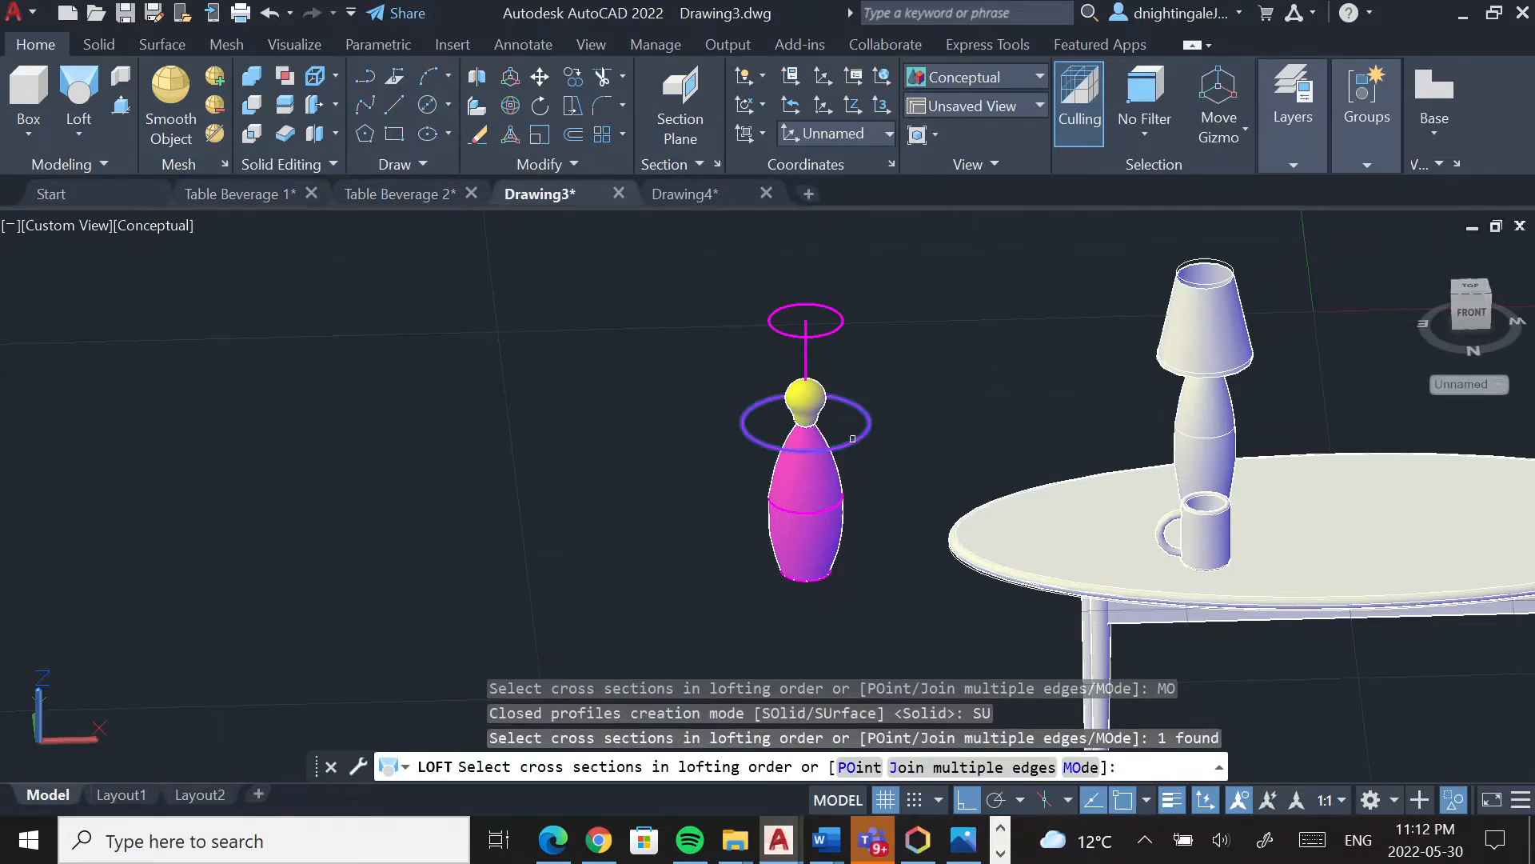
click(835, 327)
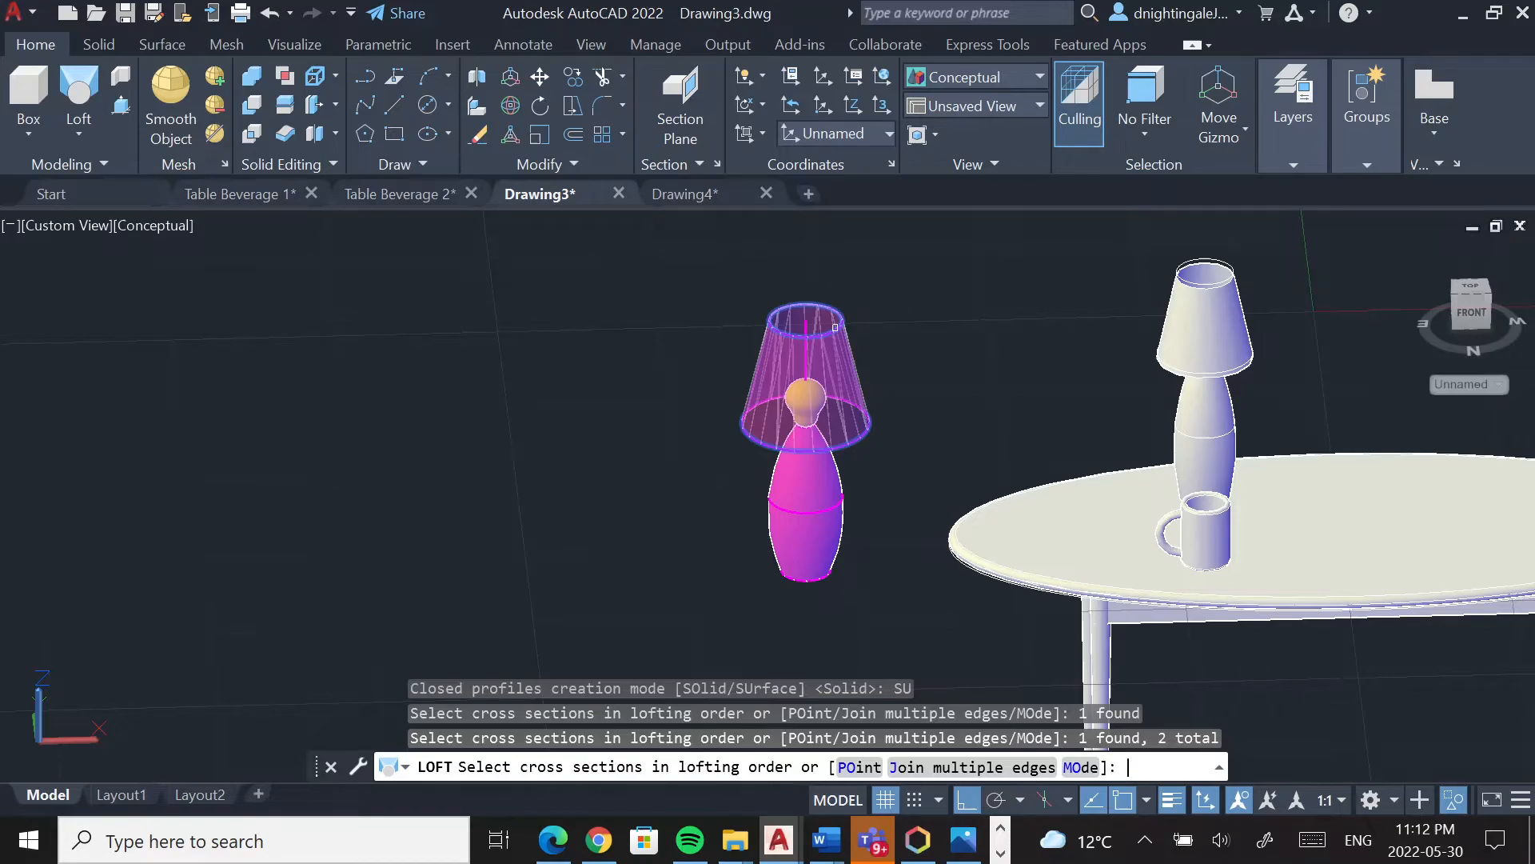
key(Return)
key(Return)
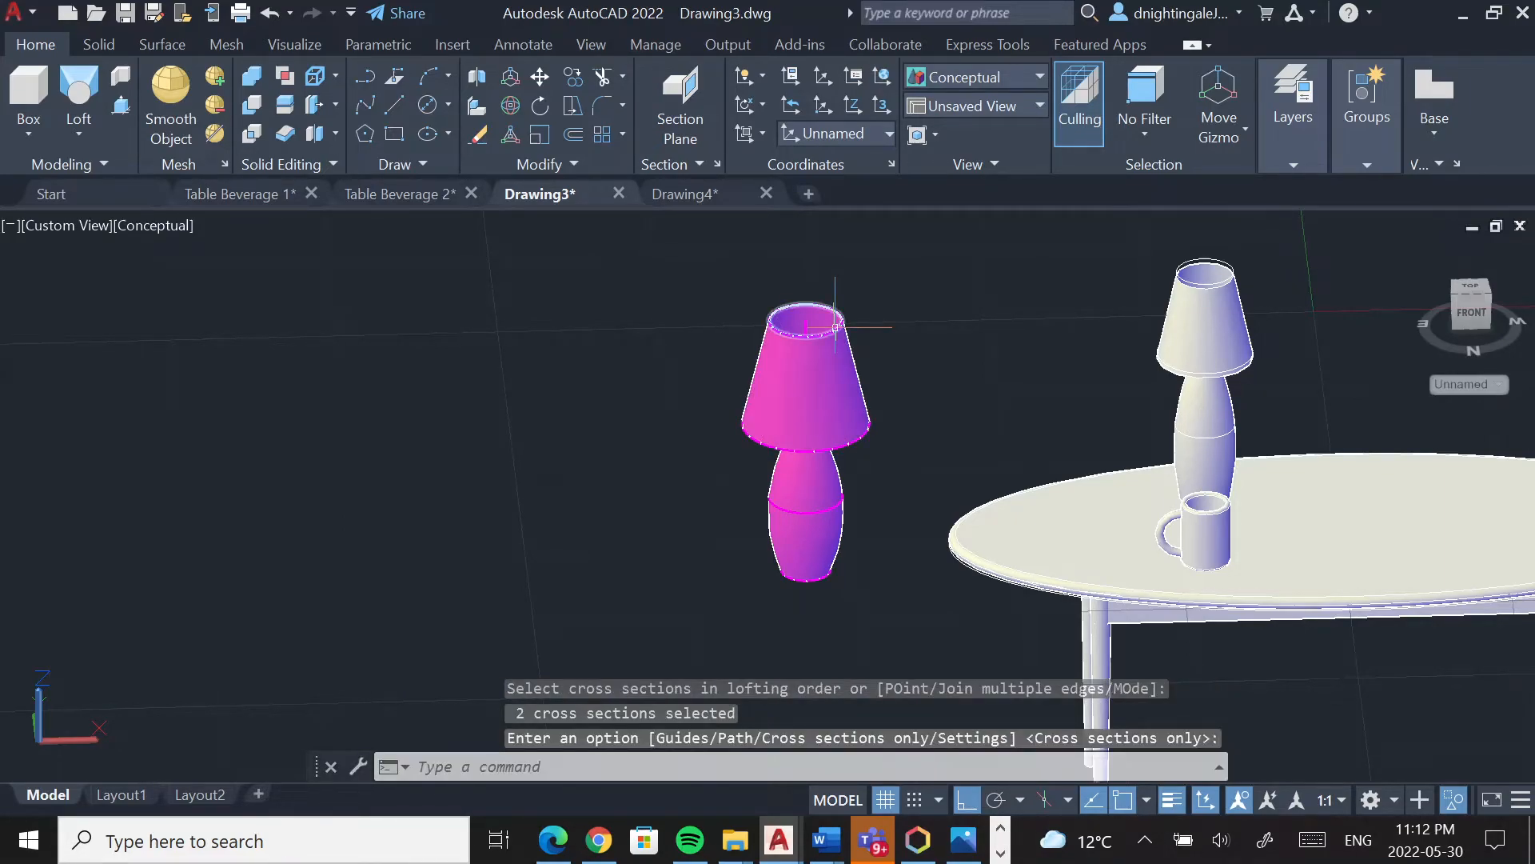
Delete the vertical construction line running up through the magenta lampshade
click(803, 330)
mouse_move(807, 323)
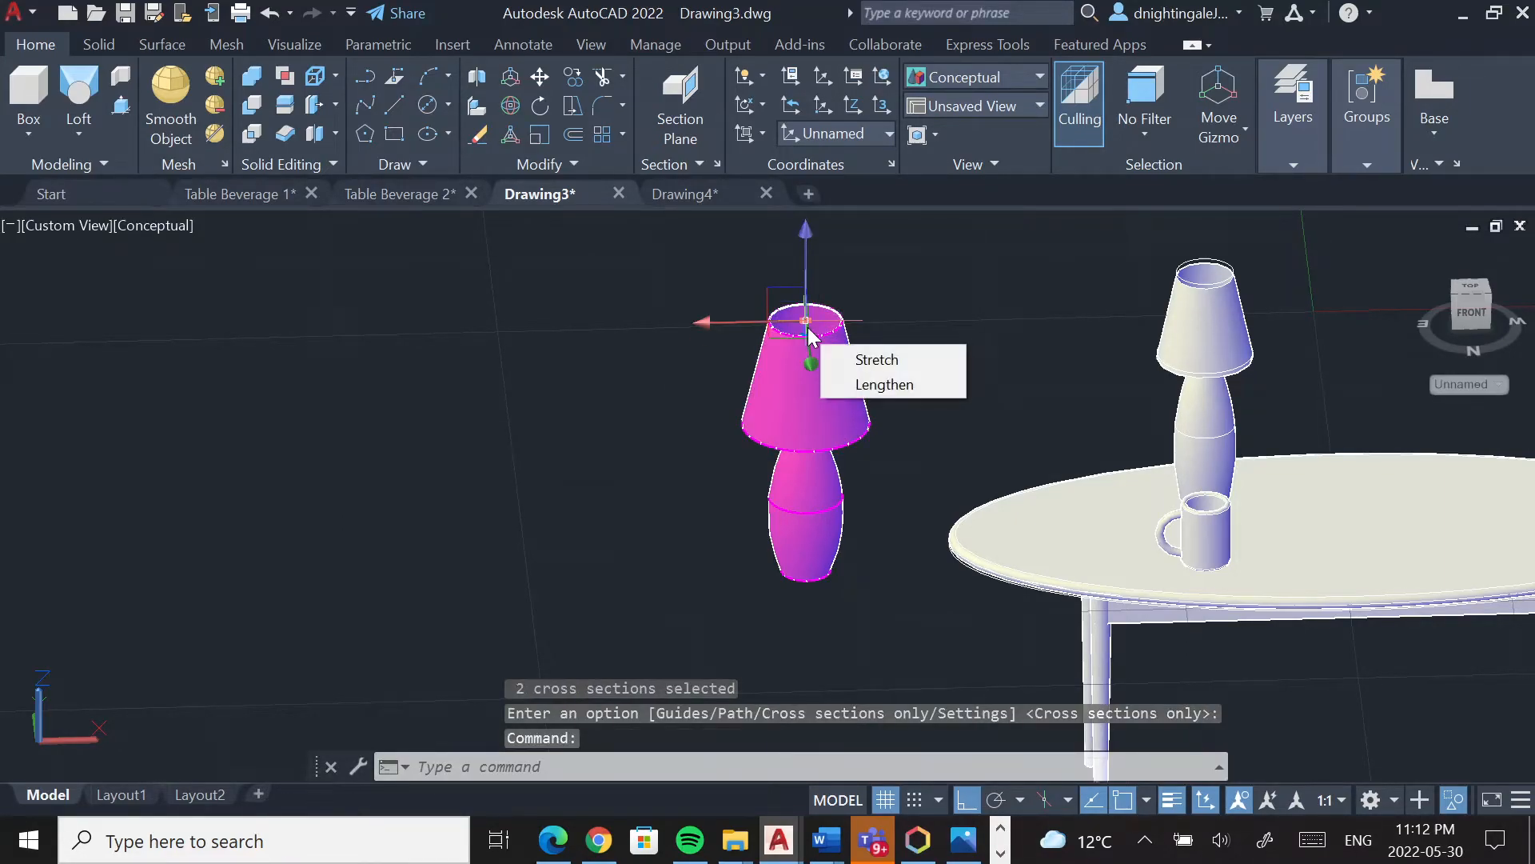
key(Escape)
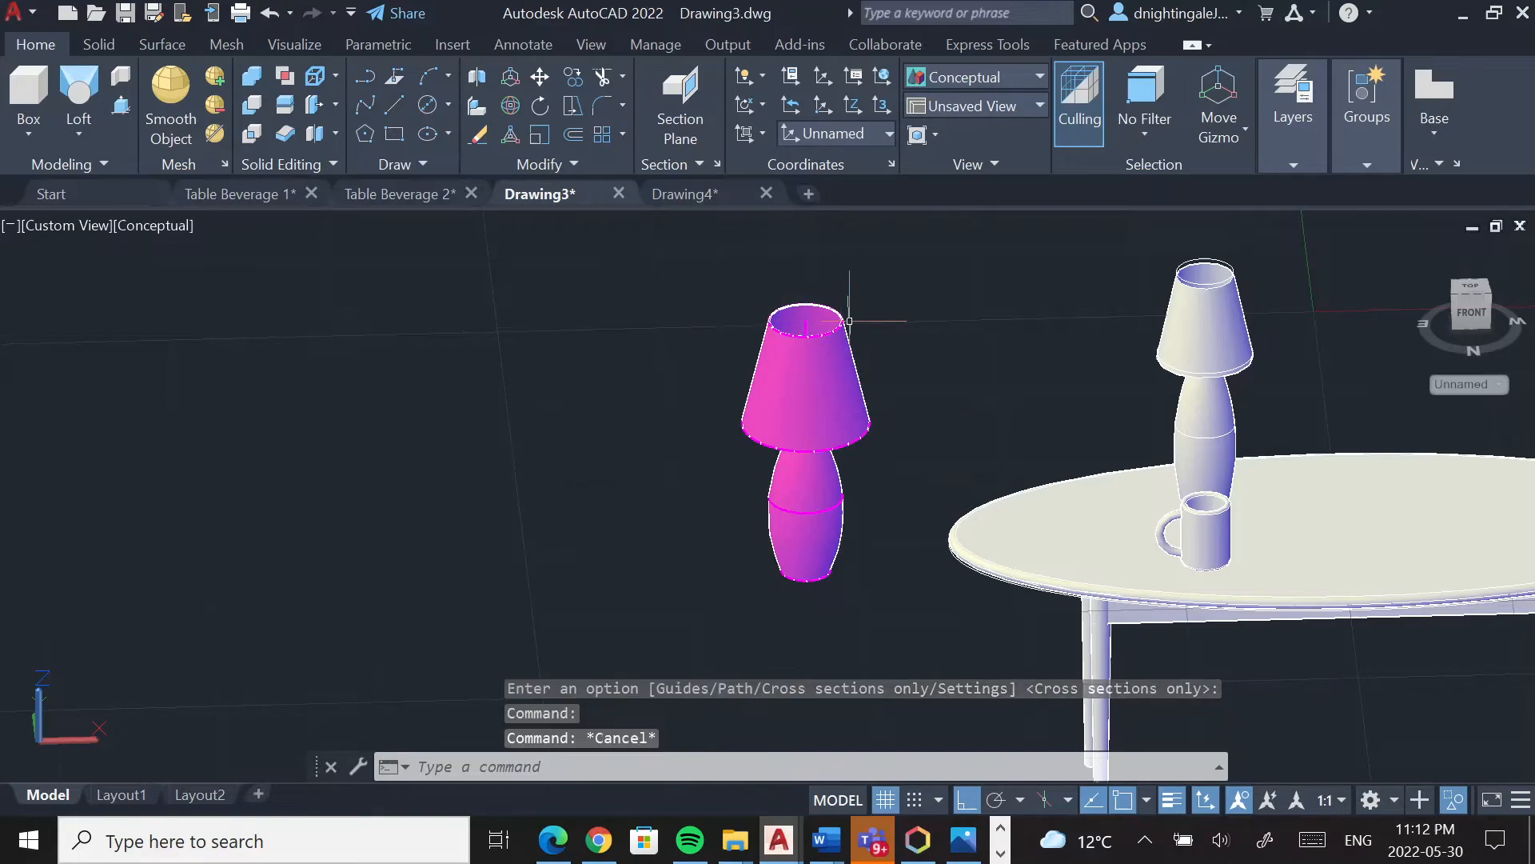
click(801, 324)
mouse_move(808, 327)
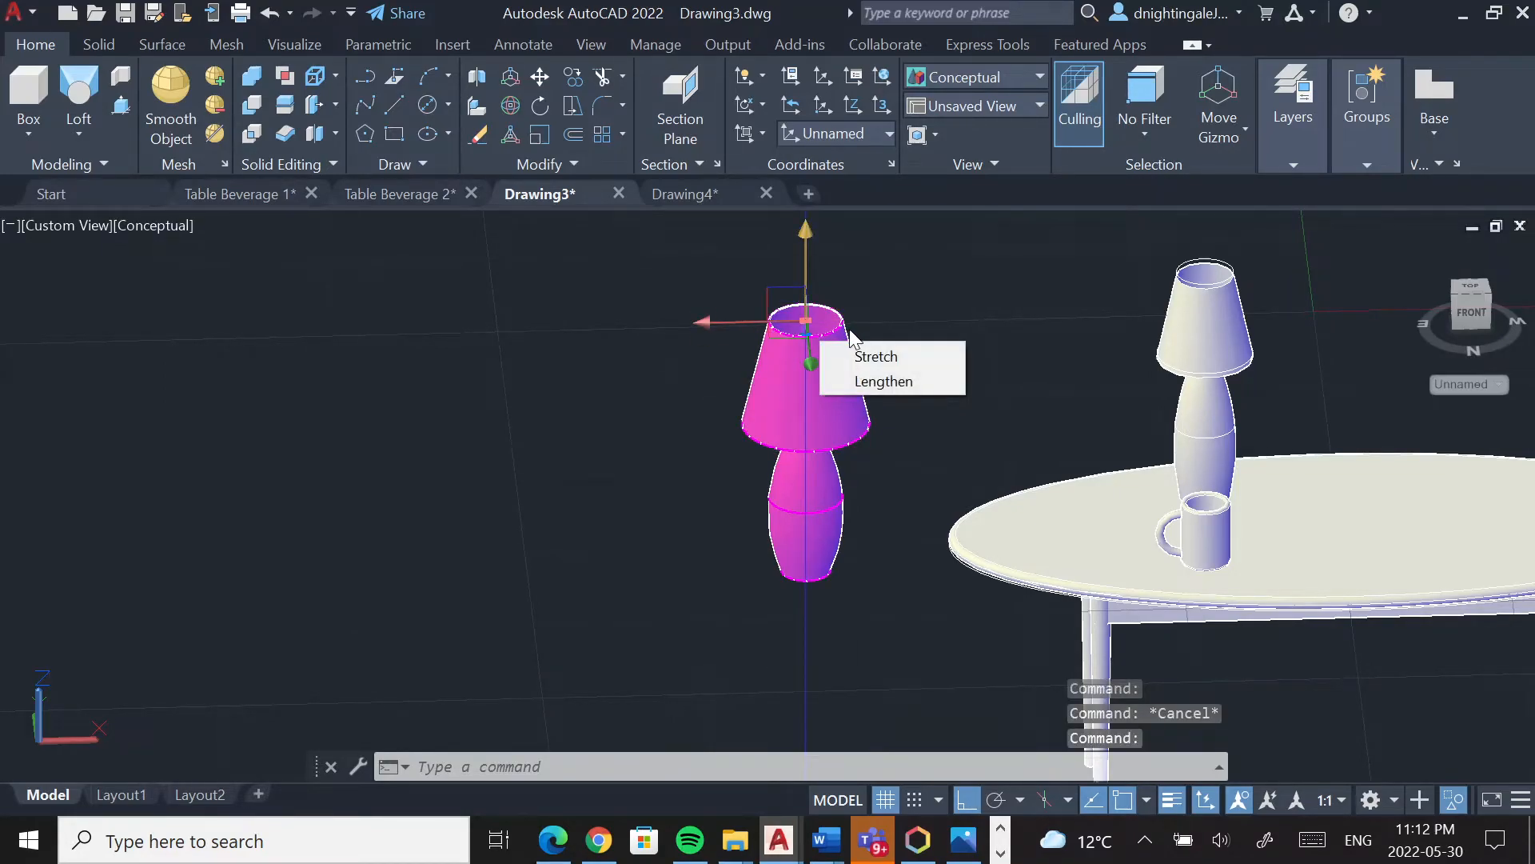
key(Delete)
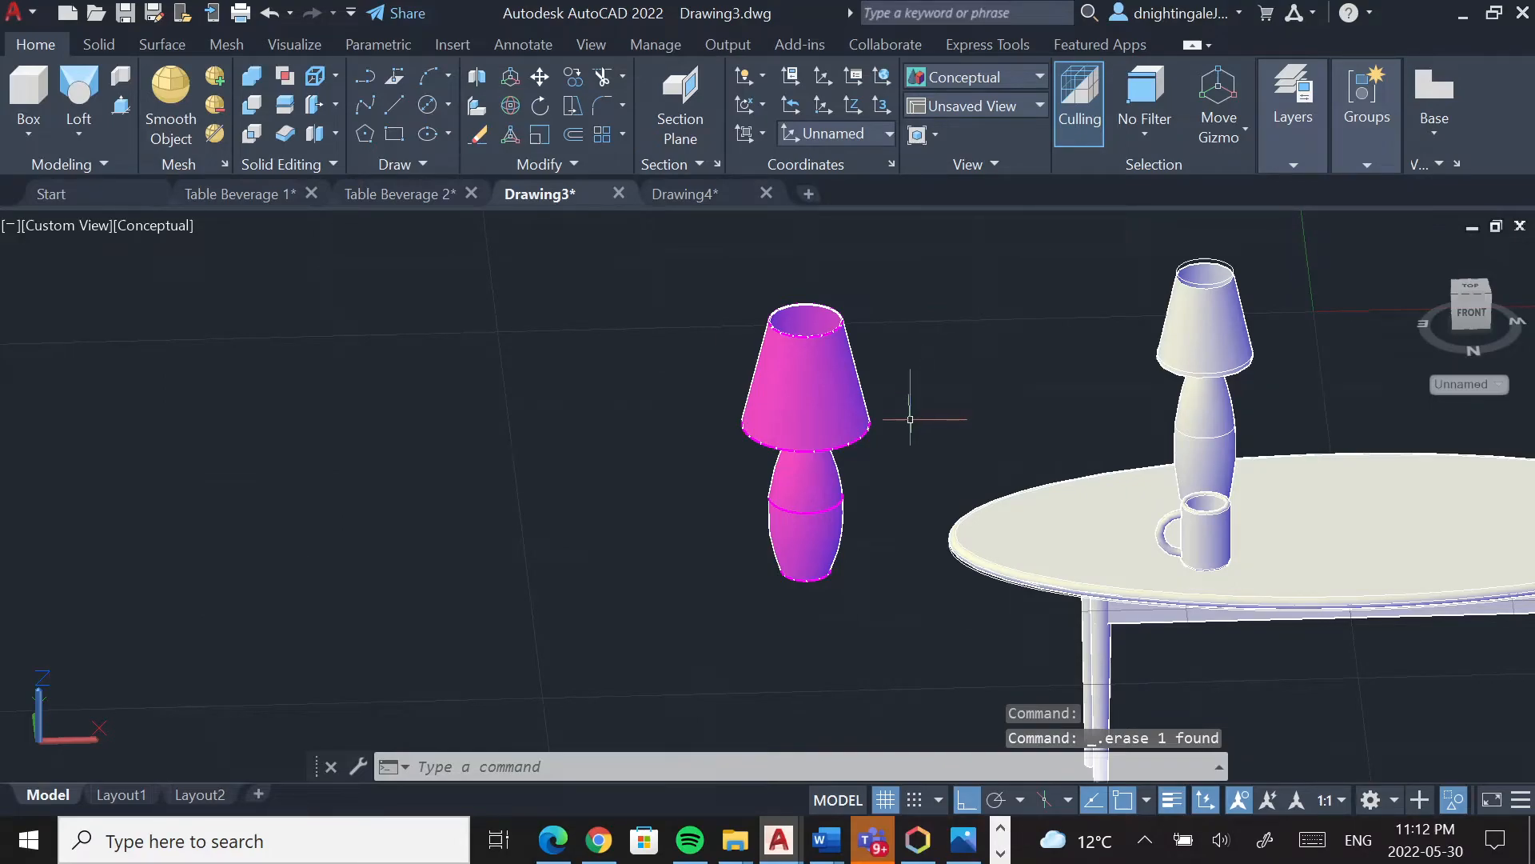
Select the whole magenta lamp in a front-facing view and run Join on its objects
shift+middle_drag(852, 497, 992, 336)
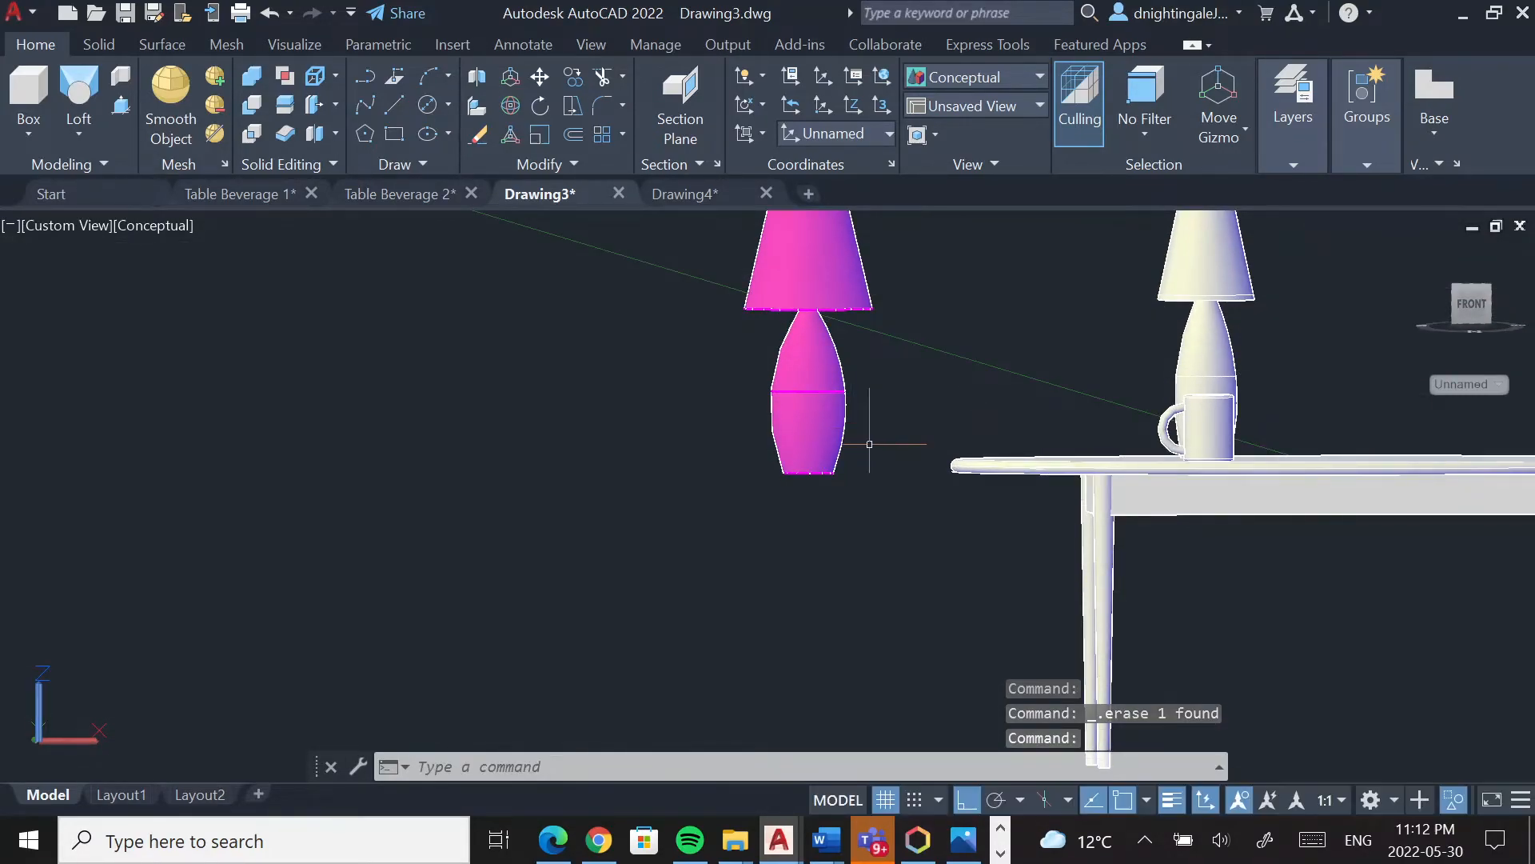
scroll(869, 444, down, 3)
click(785, 308)
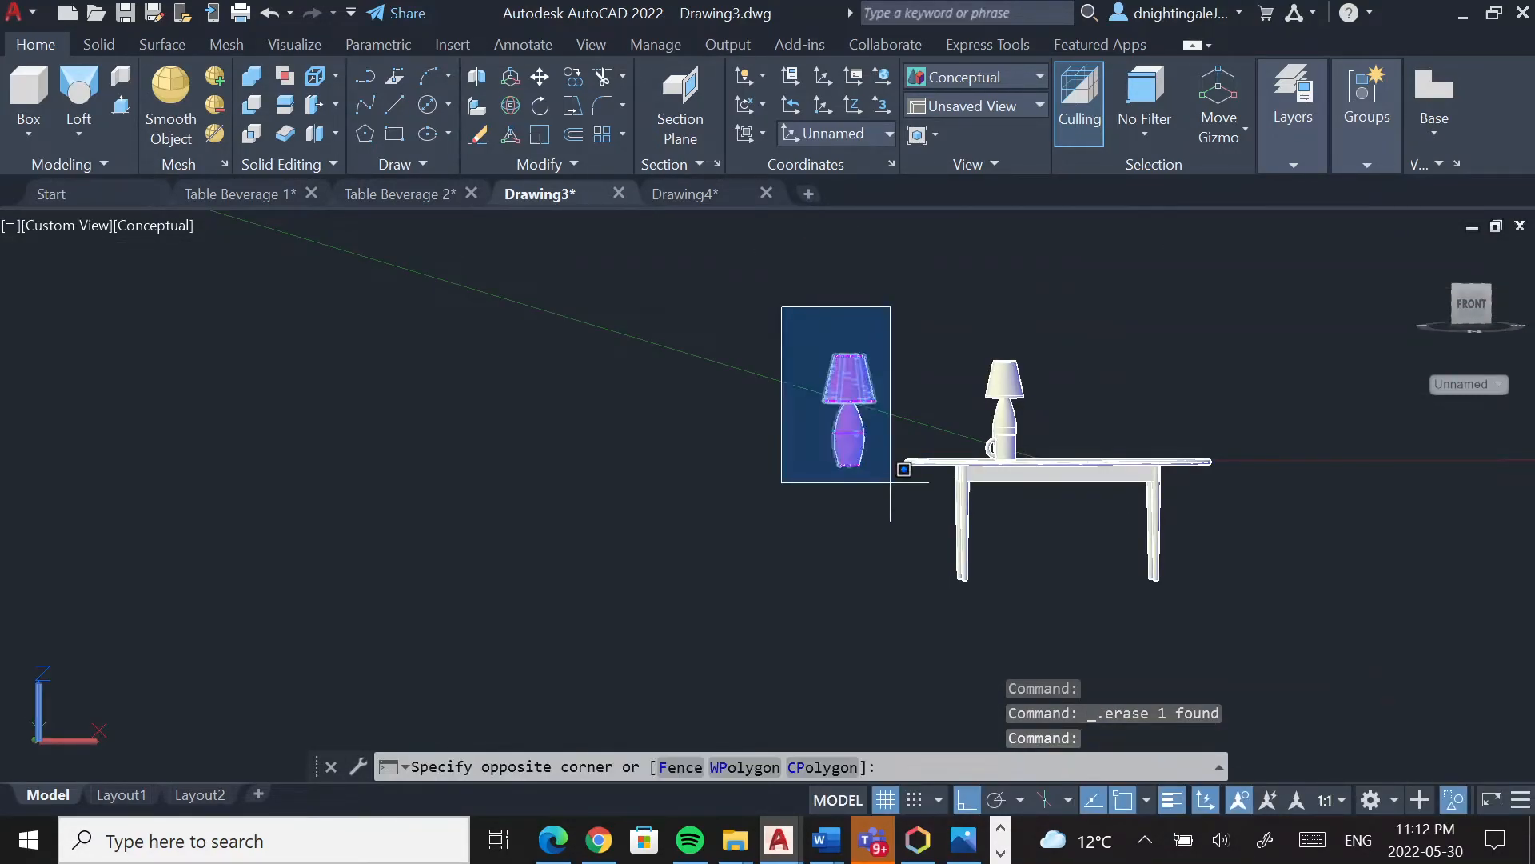
click(894, 505)
text(j)
key(Return)
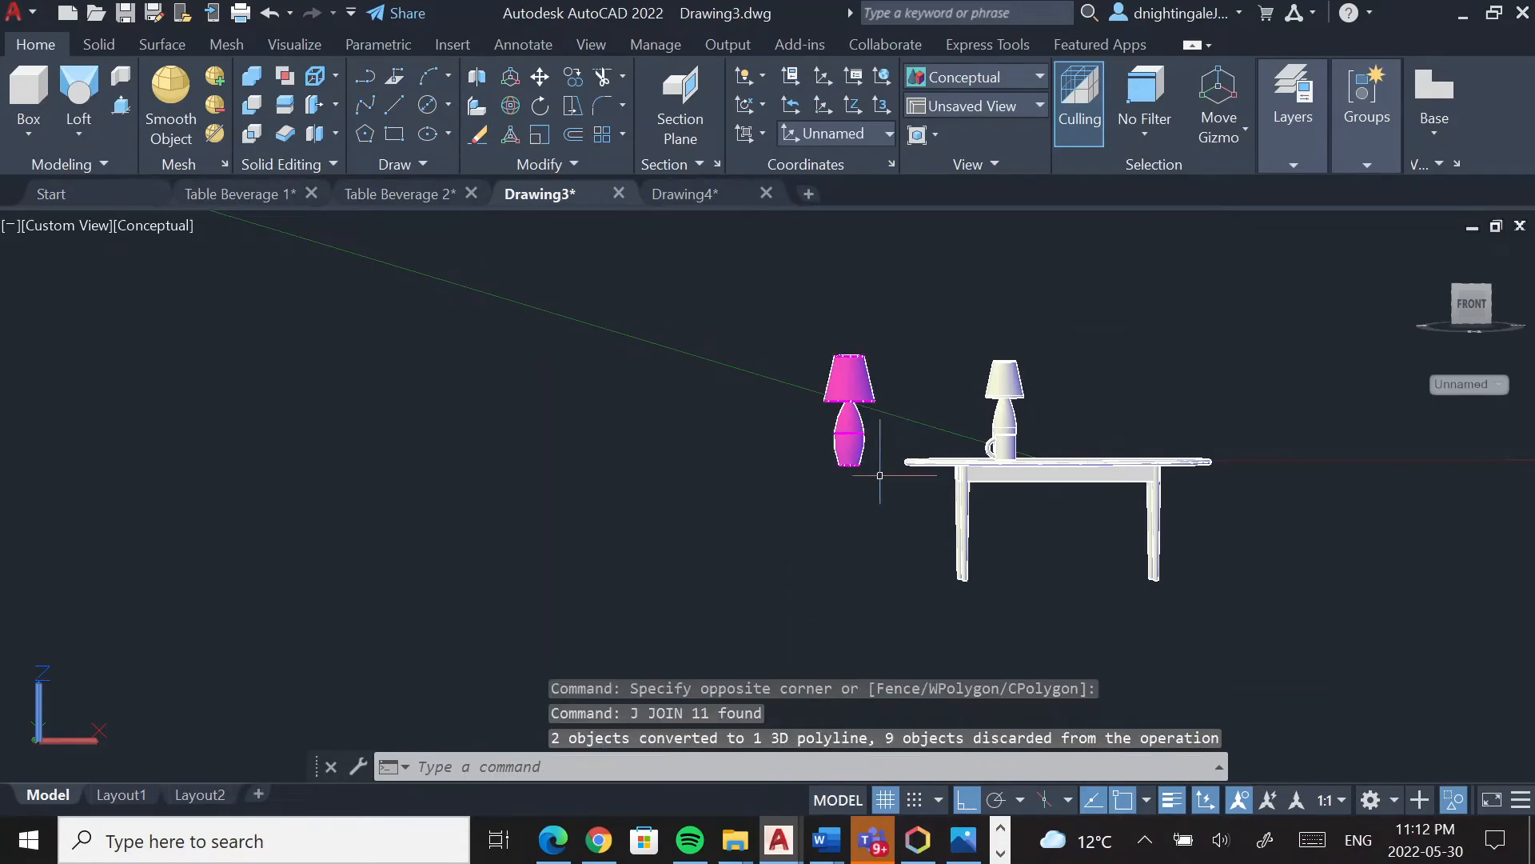
key(Escape)
key(Escape)
Union all parts of the magenta lamp, continuing the operation despite the loss of surface associativity
click(804, 332)
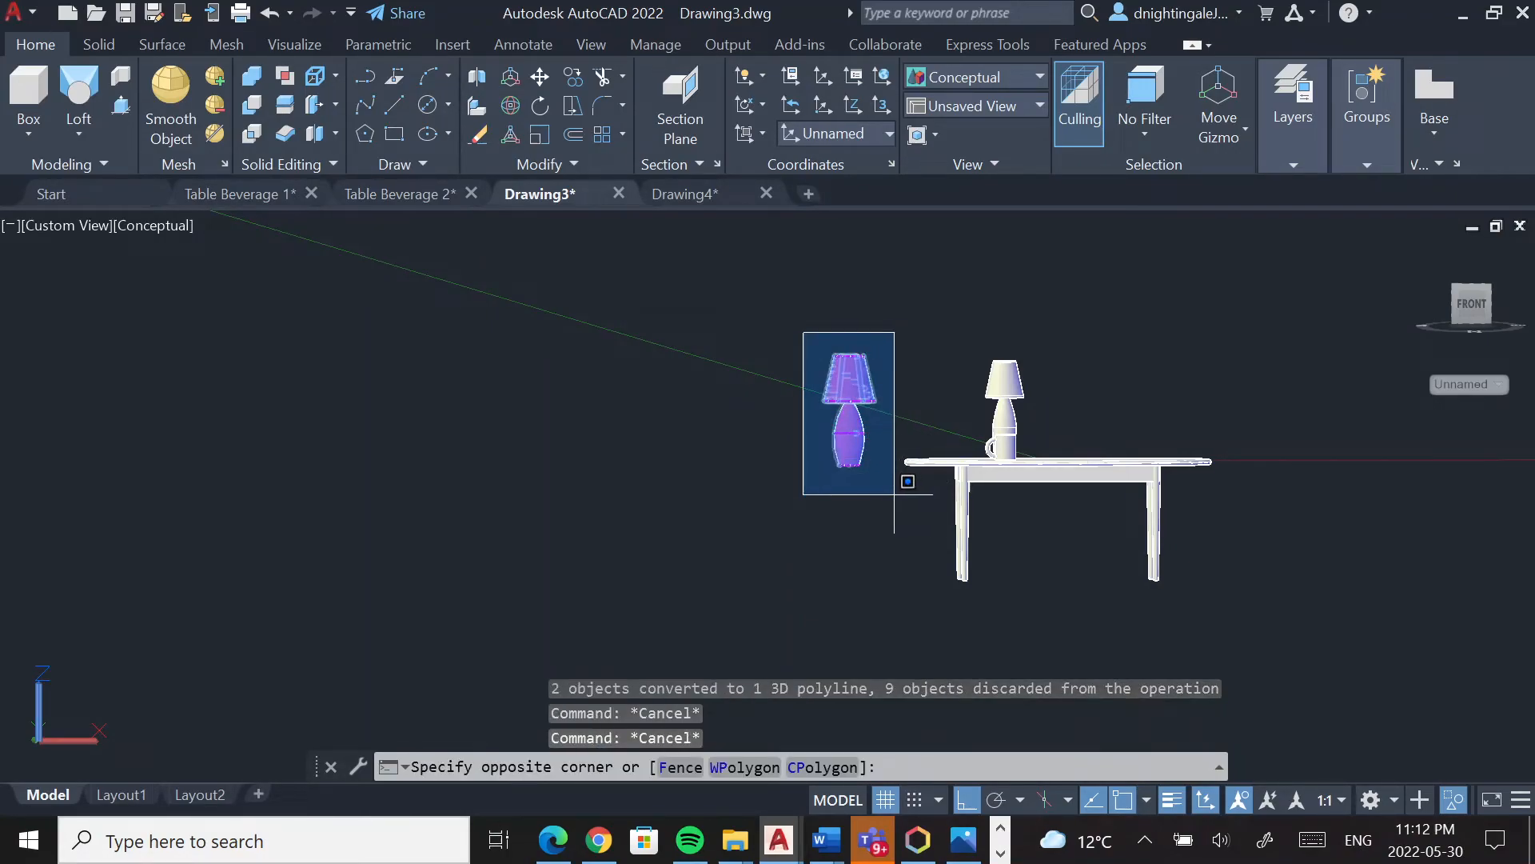
click(901, 482)
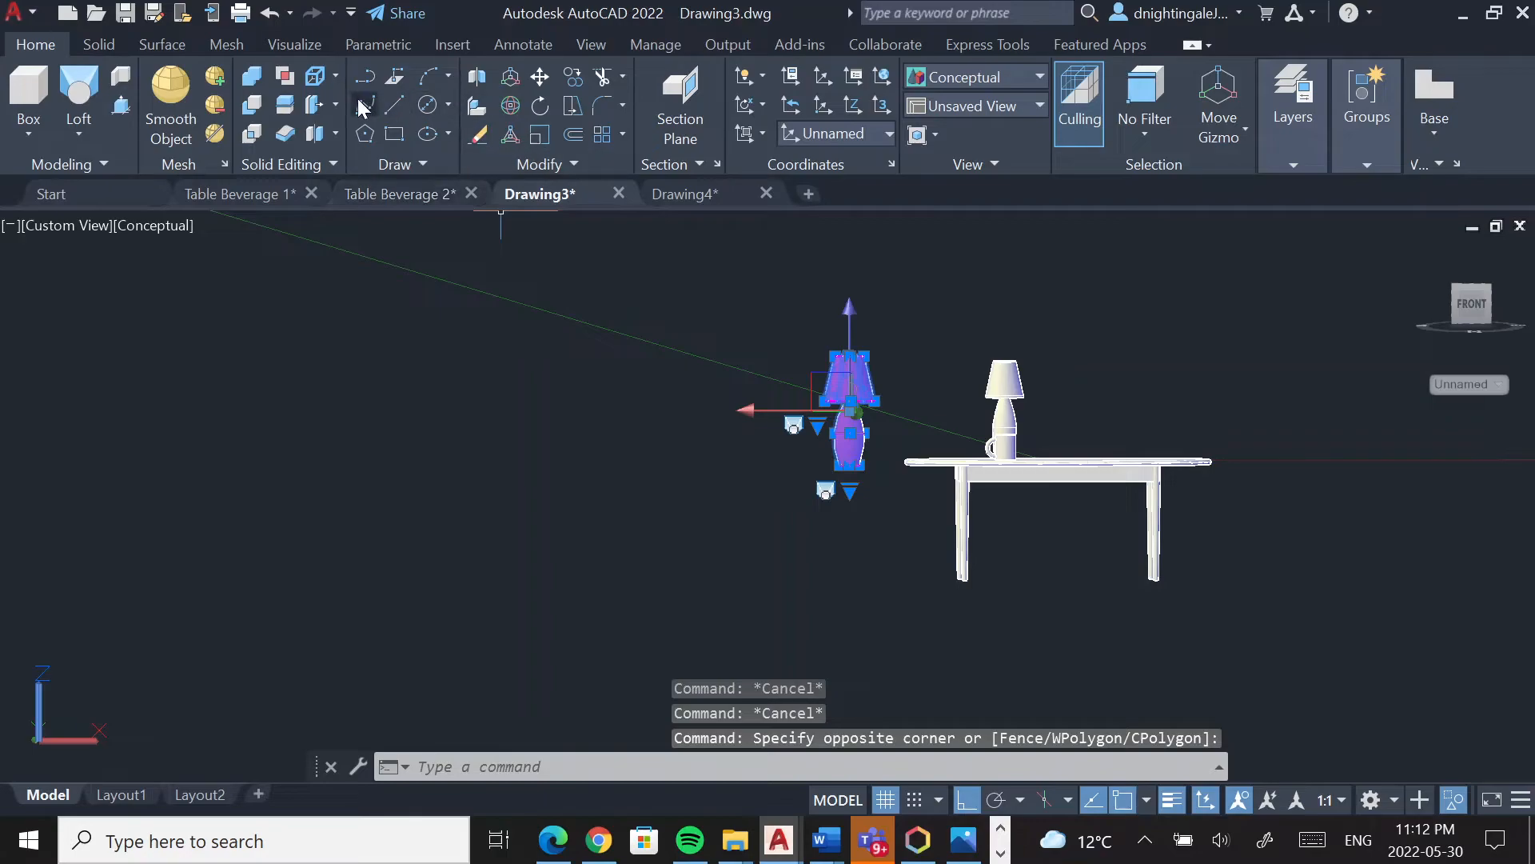
click(250, 78)
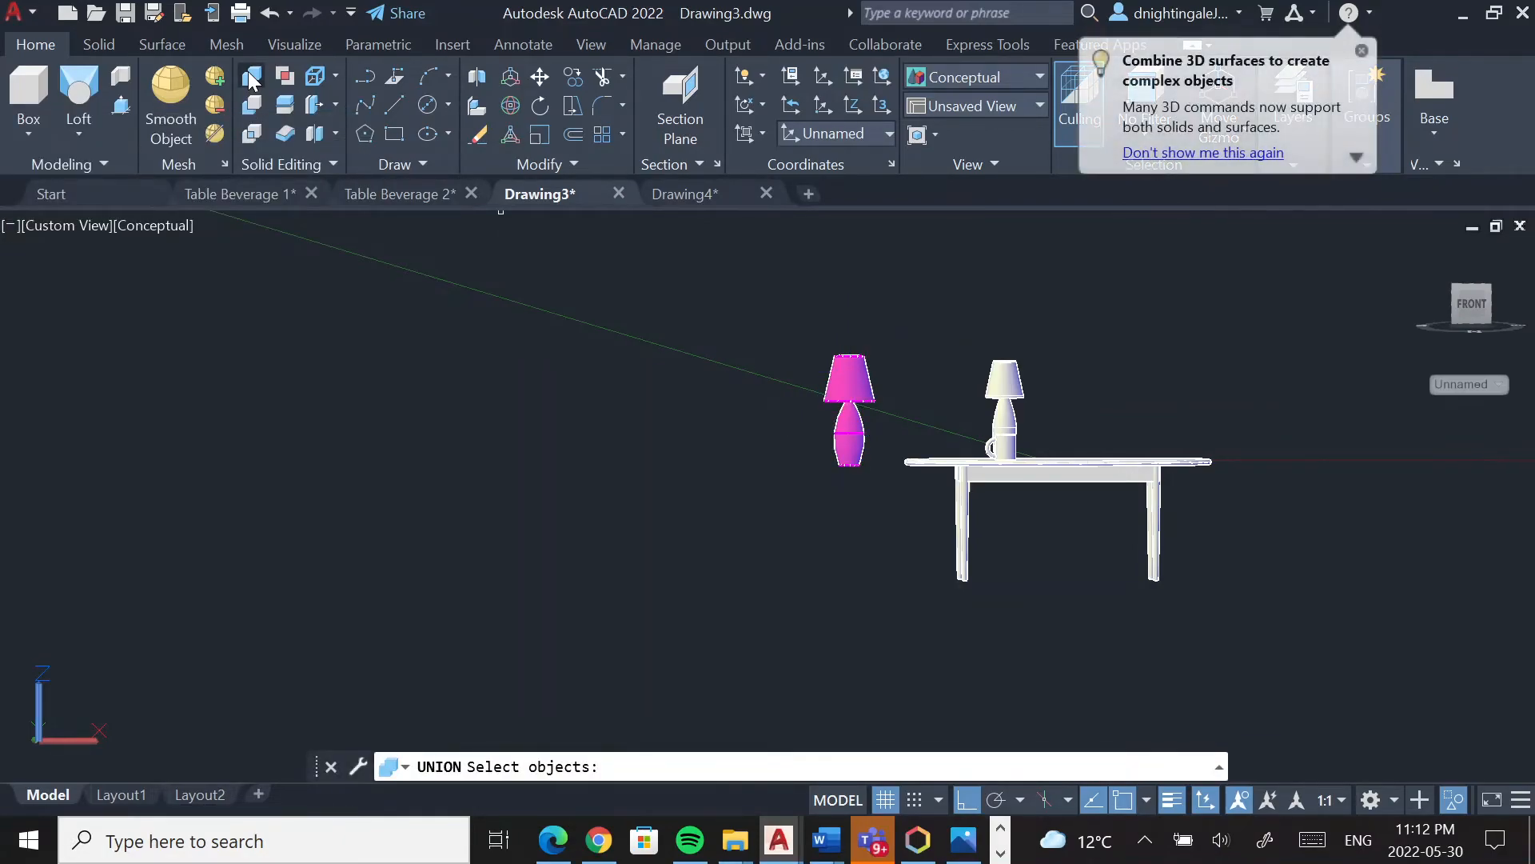
click(794, 324)
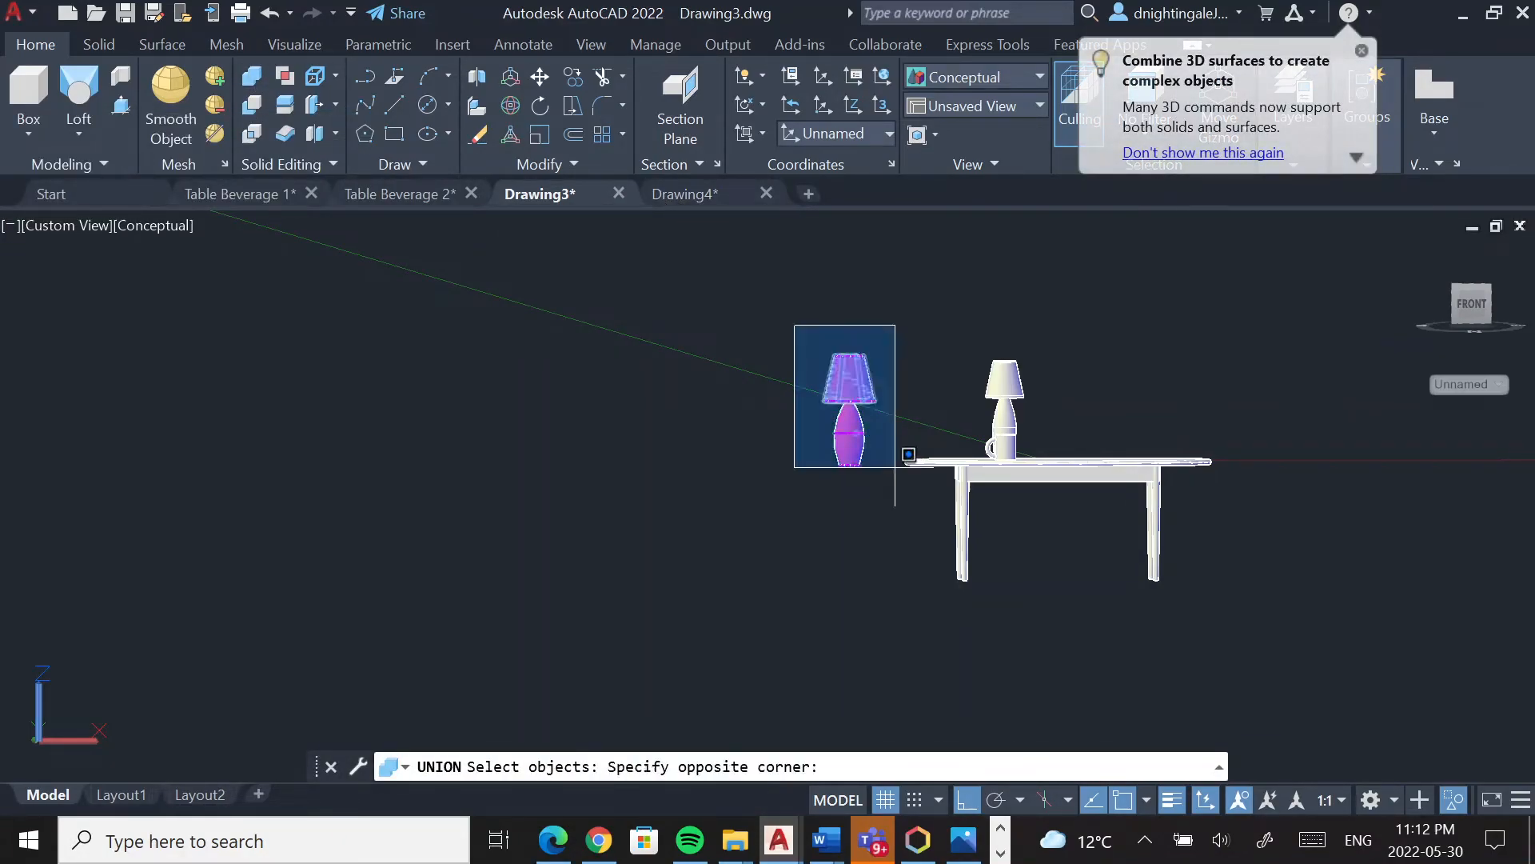
click(880, 490)
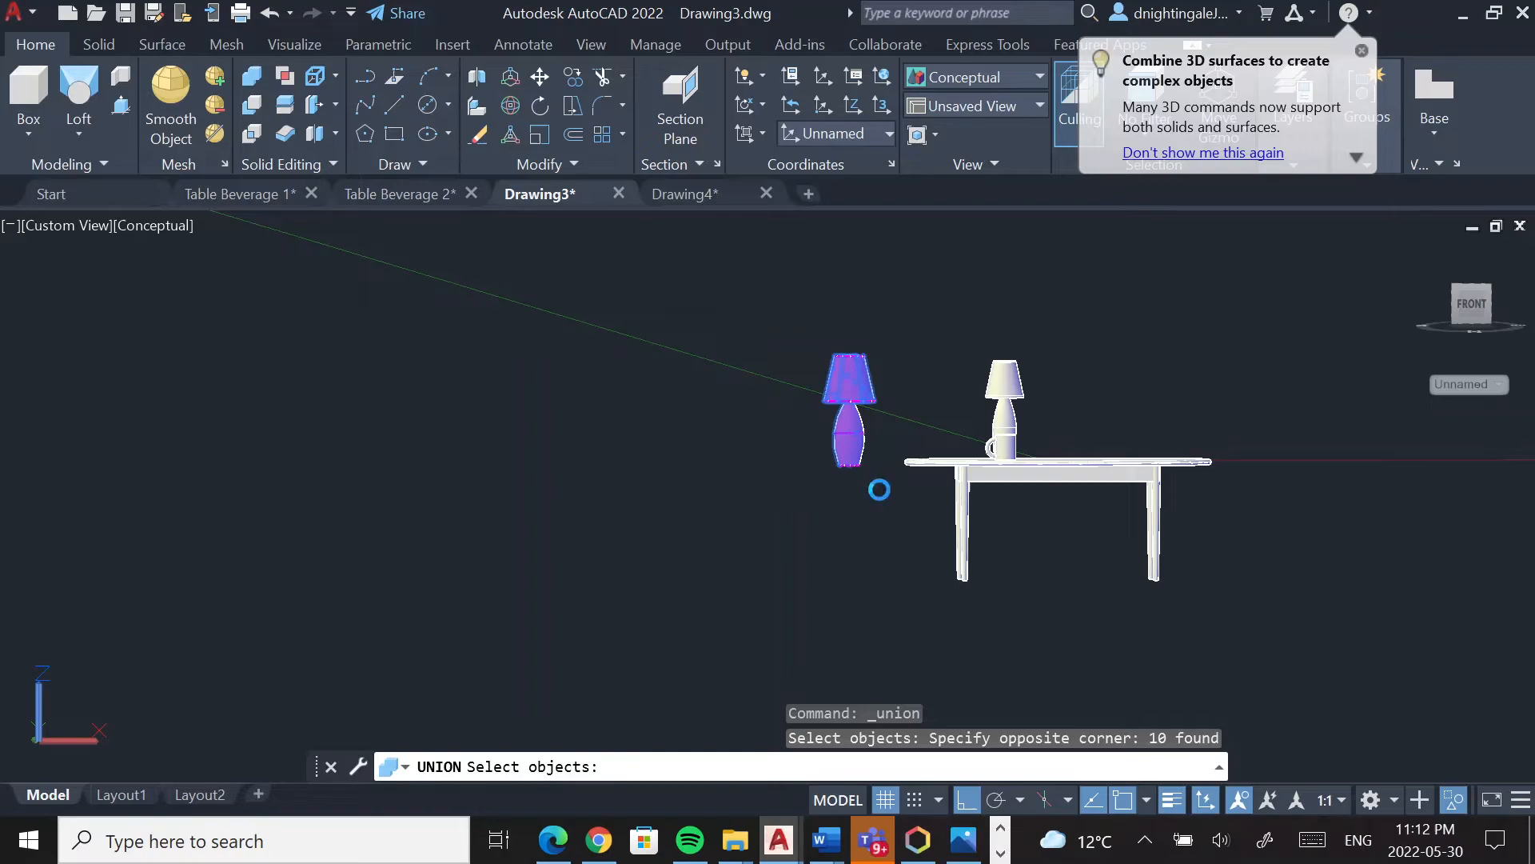
key(Return)
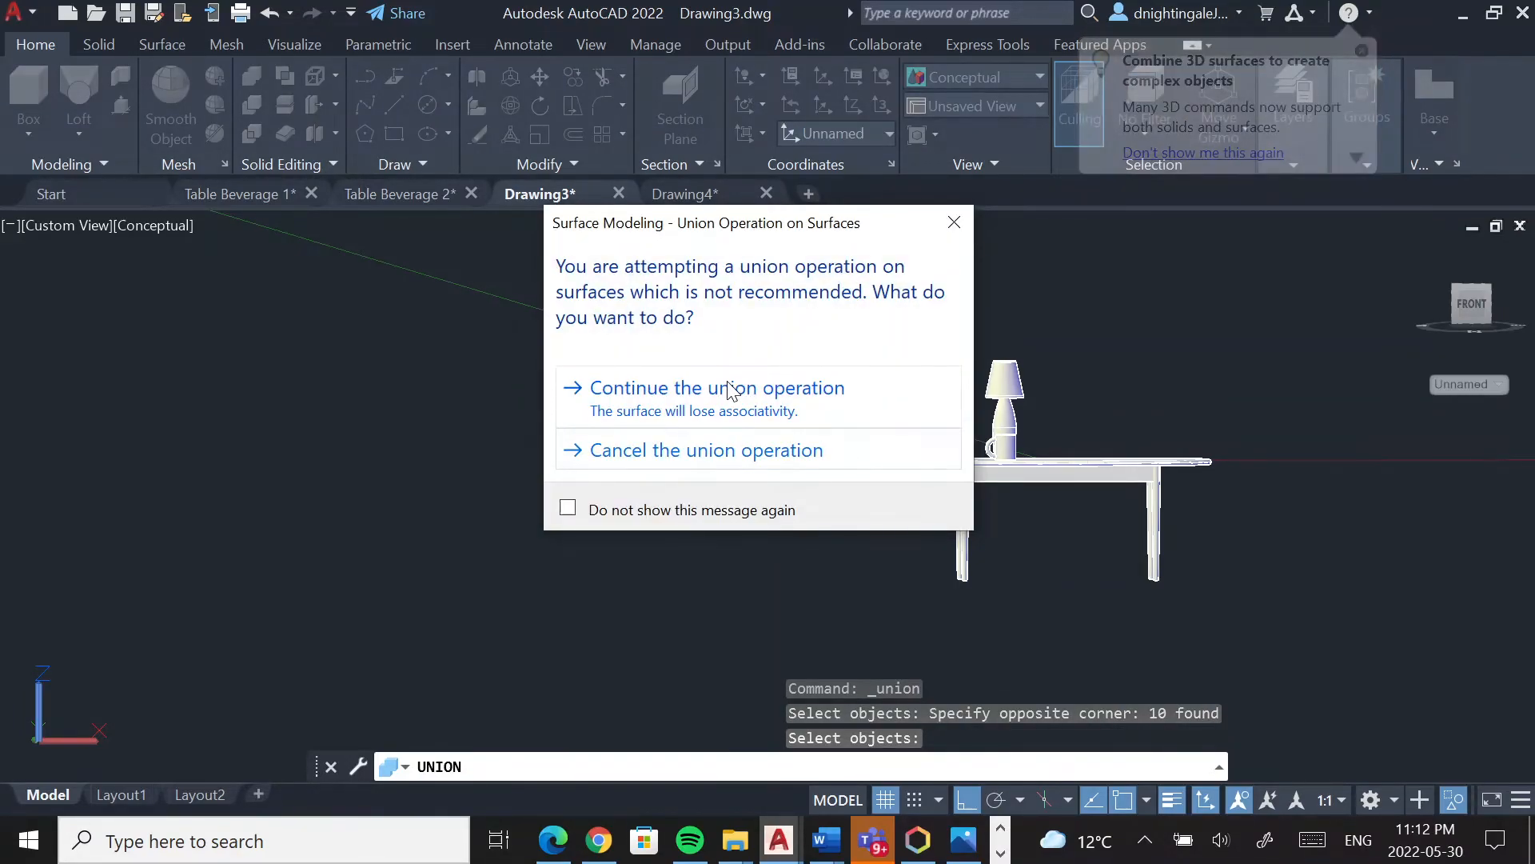
click(723, 390)
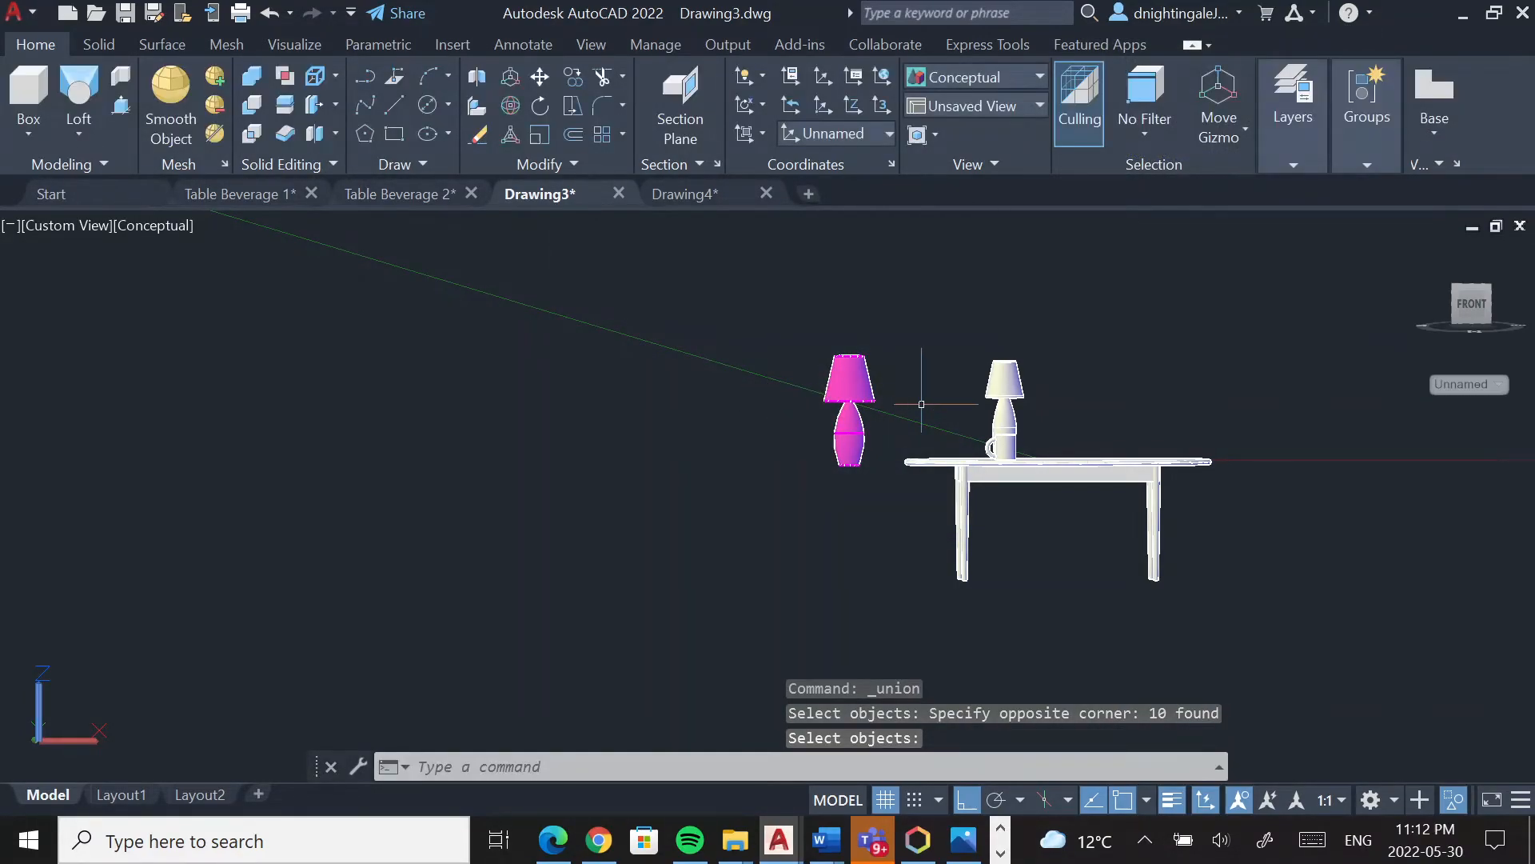
Check how the lamp base selects and examine the magenta lamp, bulb and shade from below and above
click(849, 426)
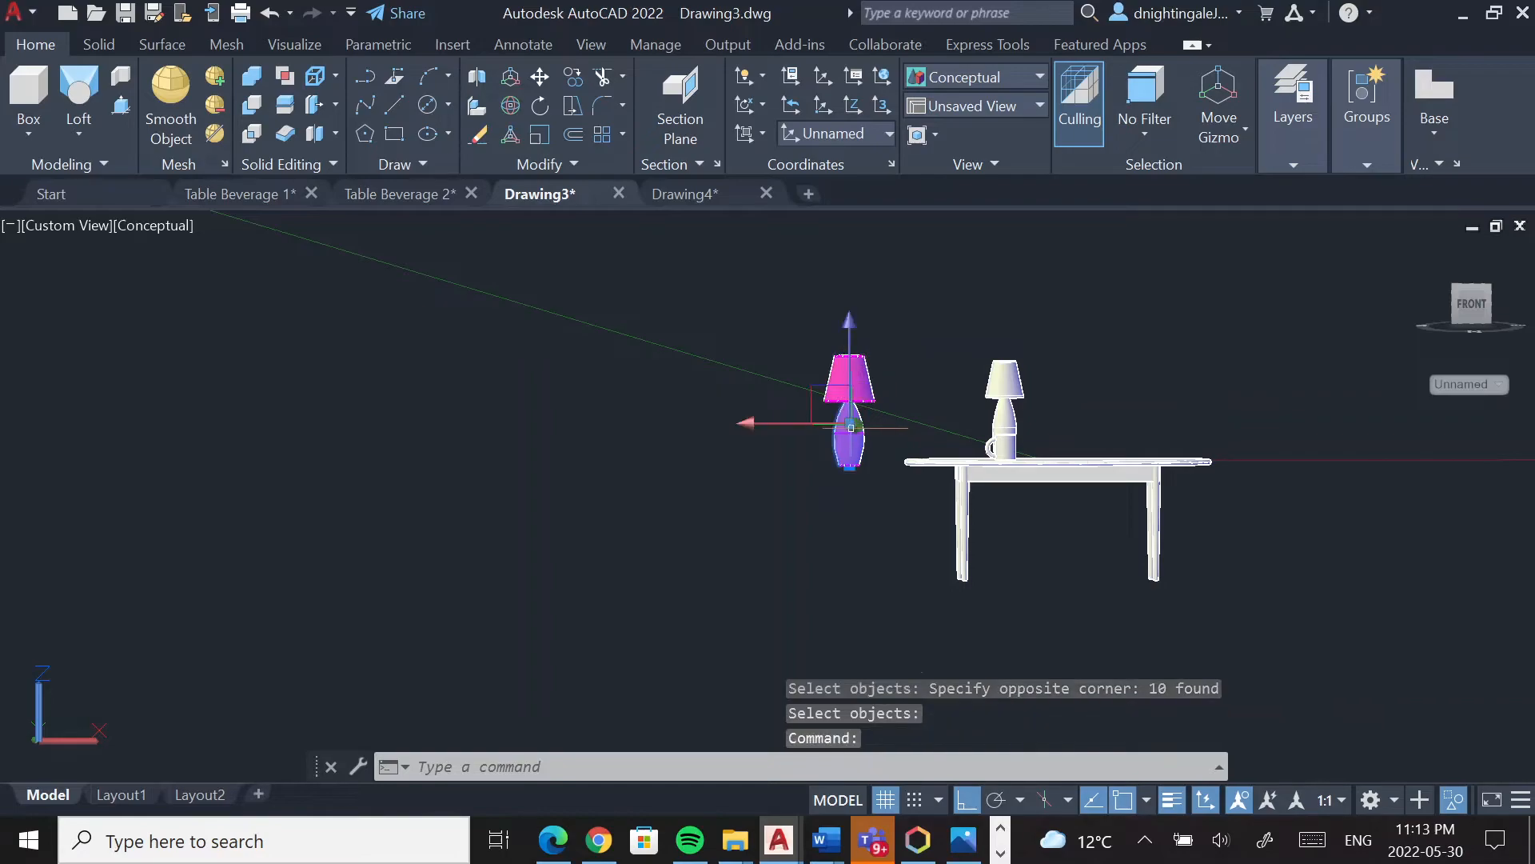
key(Escape)
shift+middle_drag(858, 420, 864, 349)
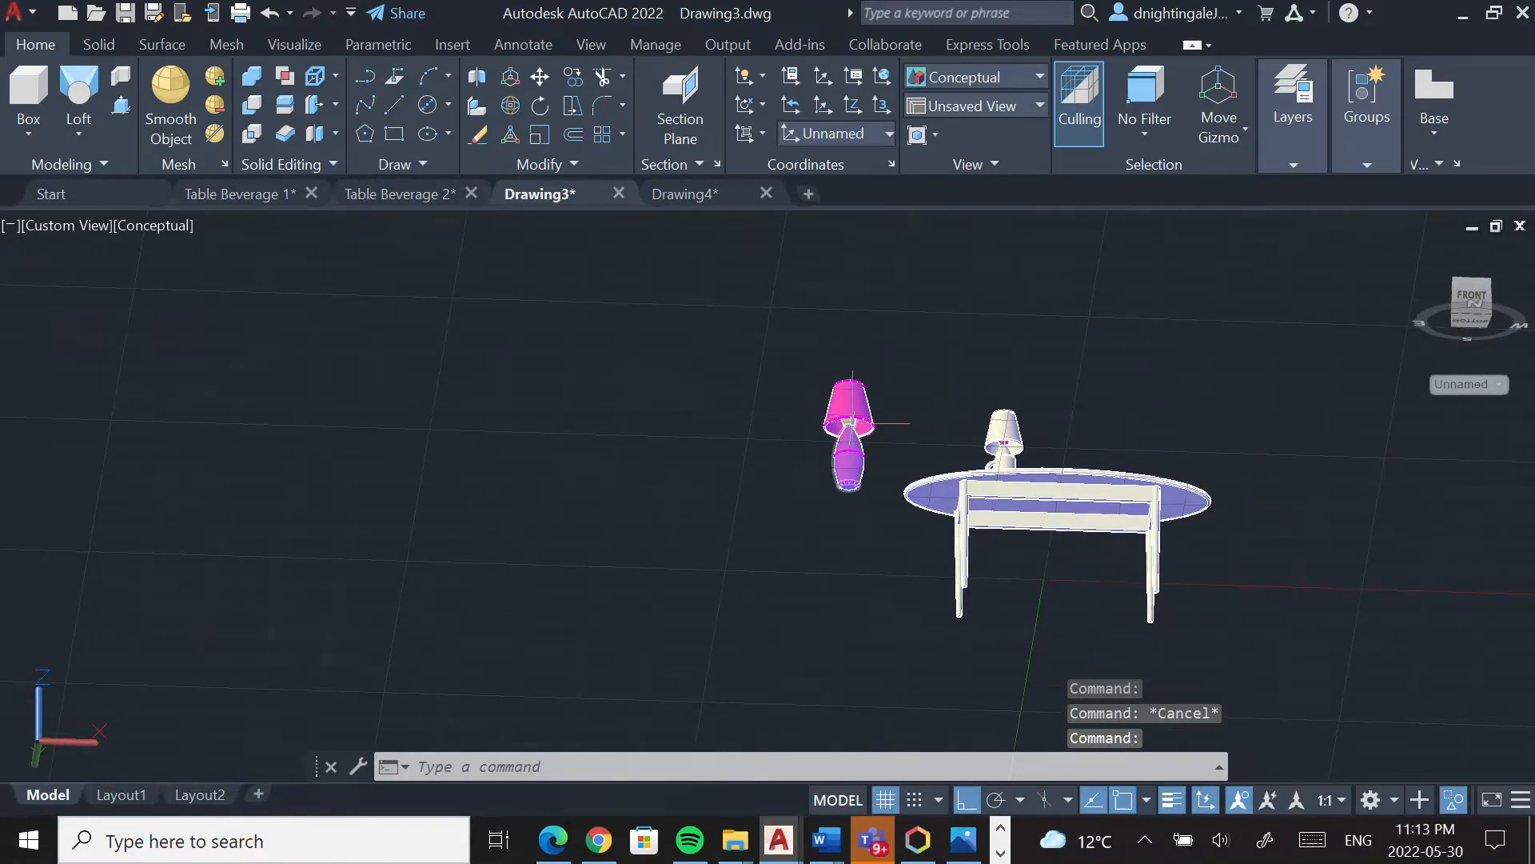
key(Escape)
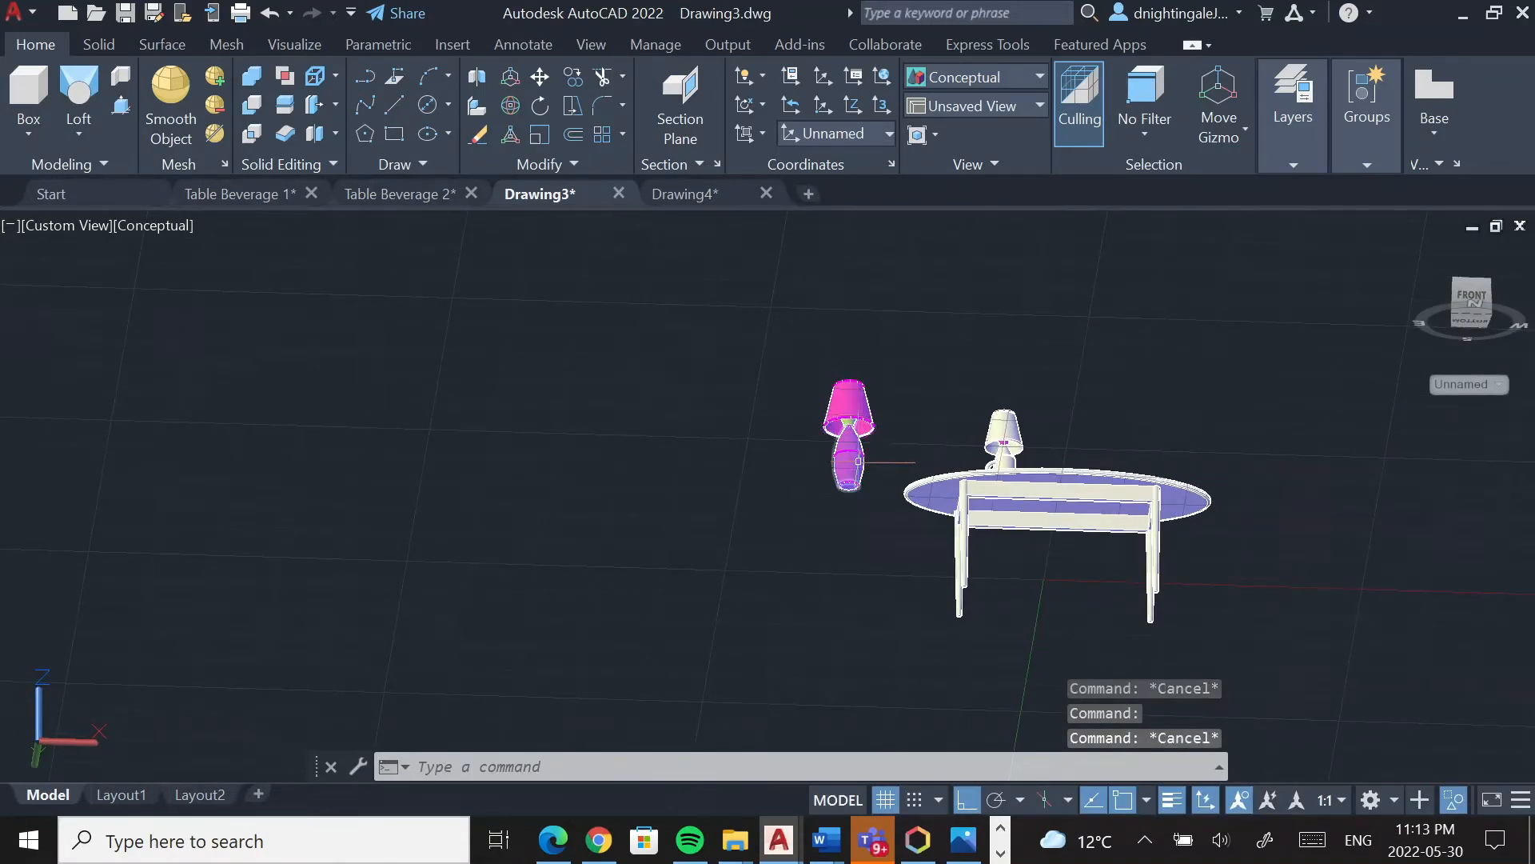
scroll(848, 406, up, 5)
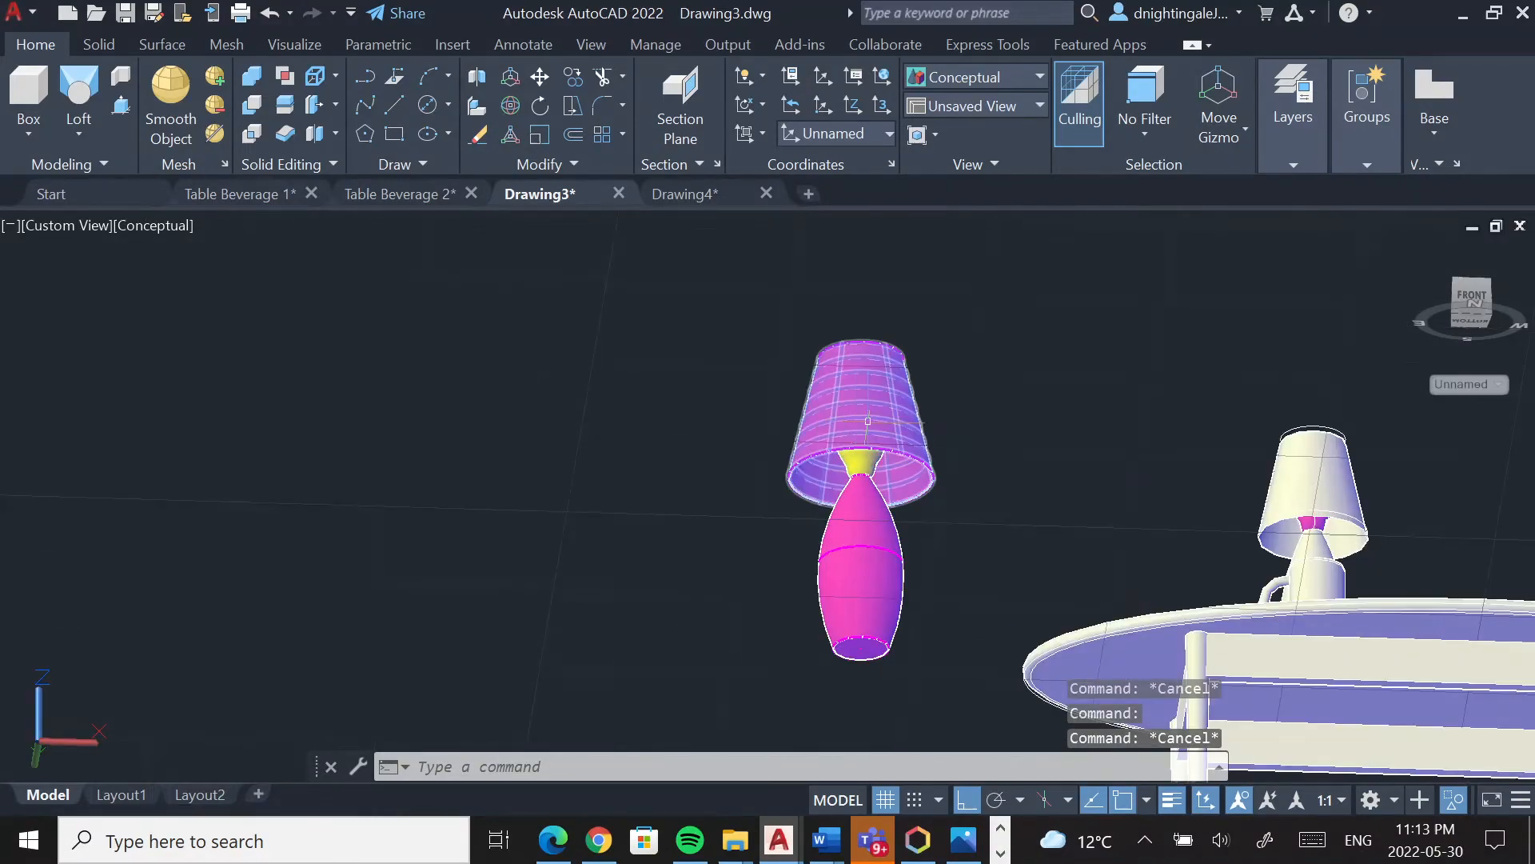
scroll(867, 418, down, 2)
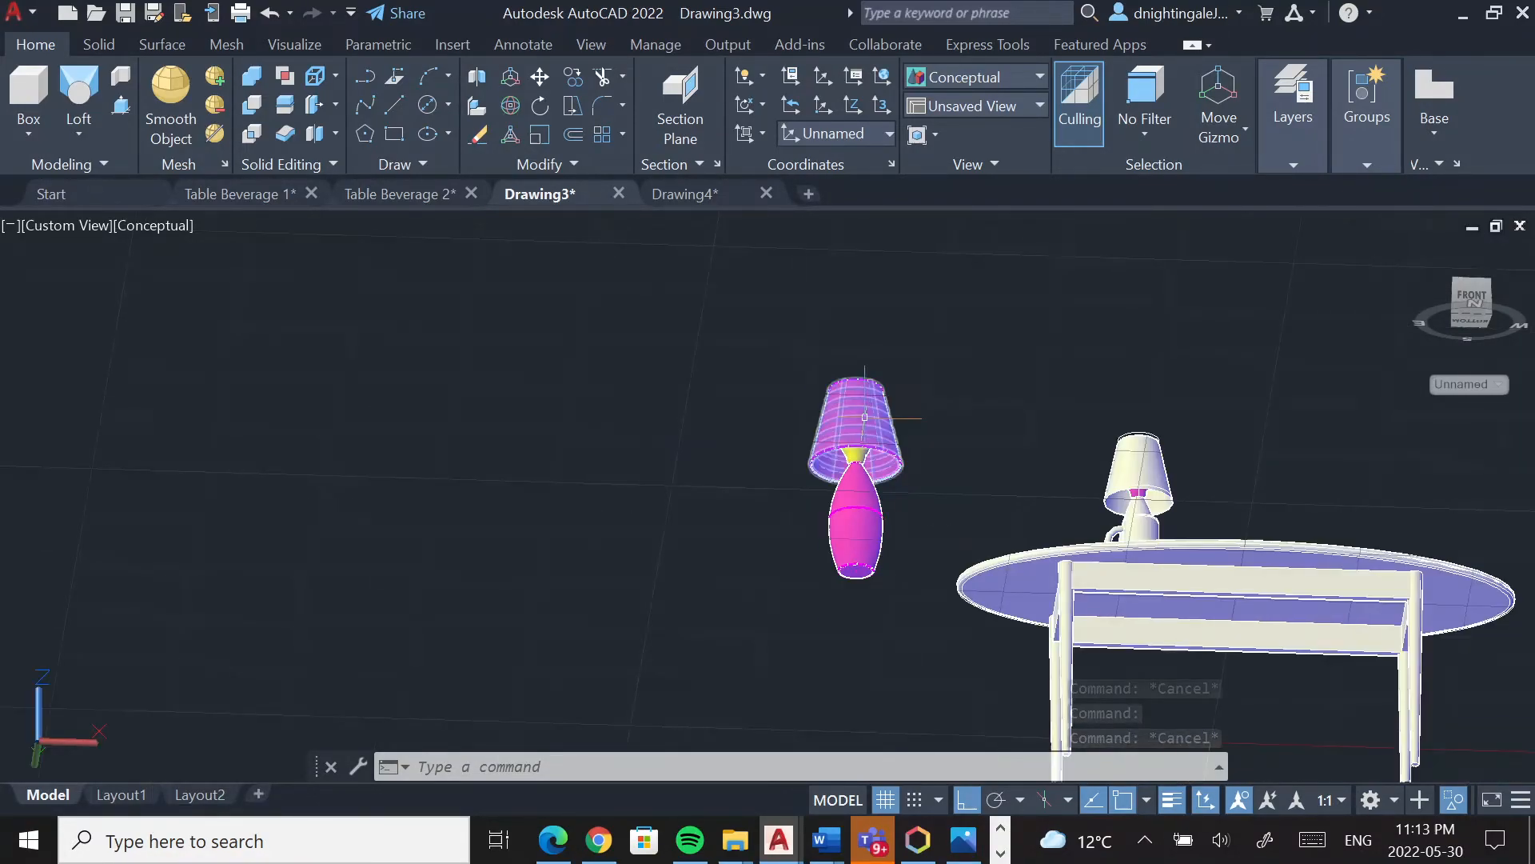
shift+middle_drag(864, 418, 887, 654)
scroll(883, 675, up, 2)
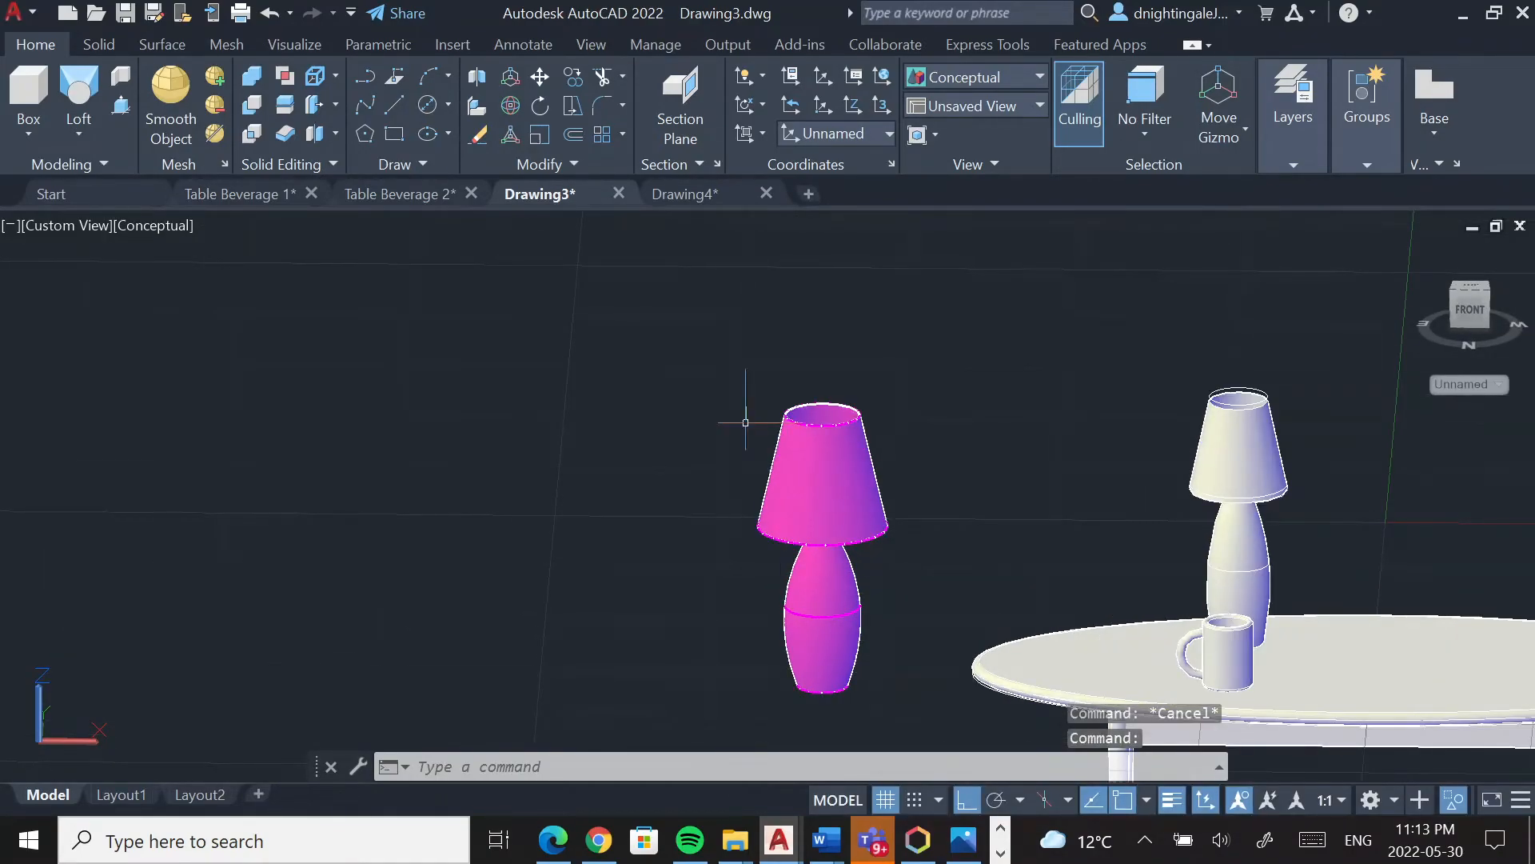
Move the complete magenta lamp along the X axis onto the table, past the white lamp and mug
click(728, 361)
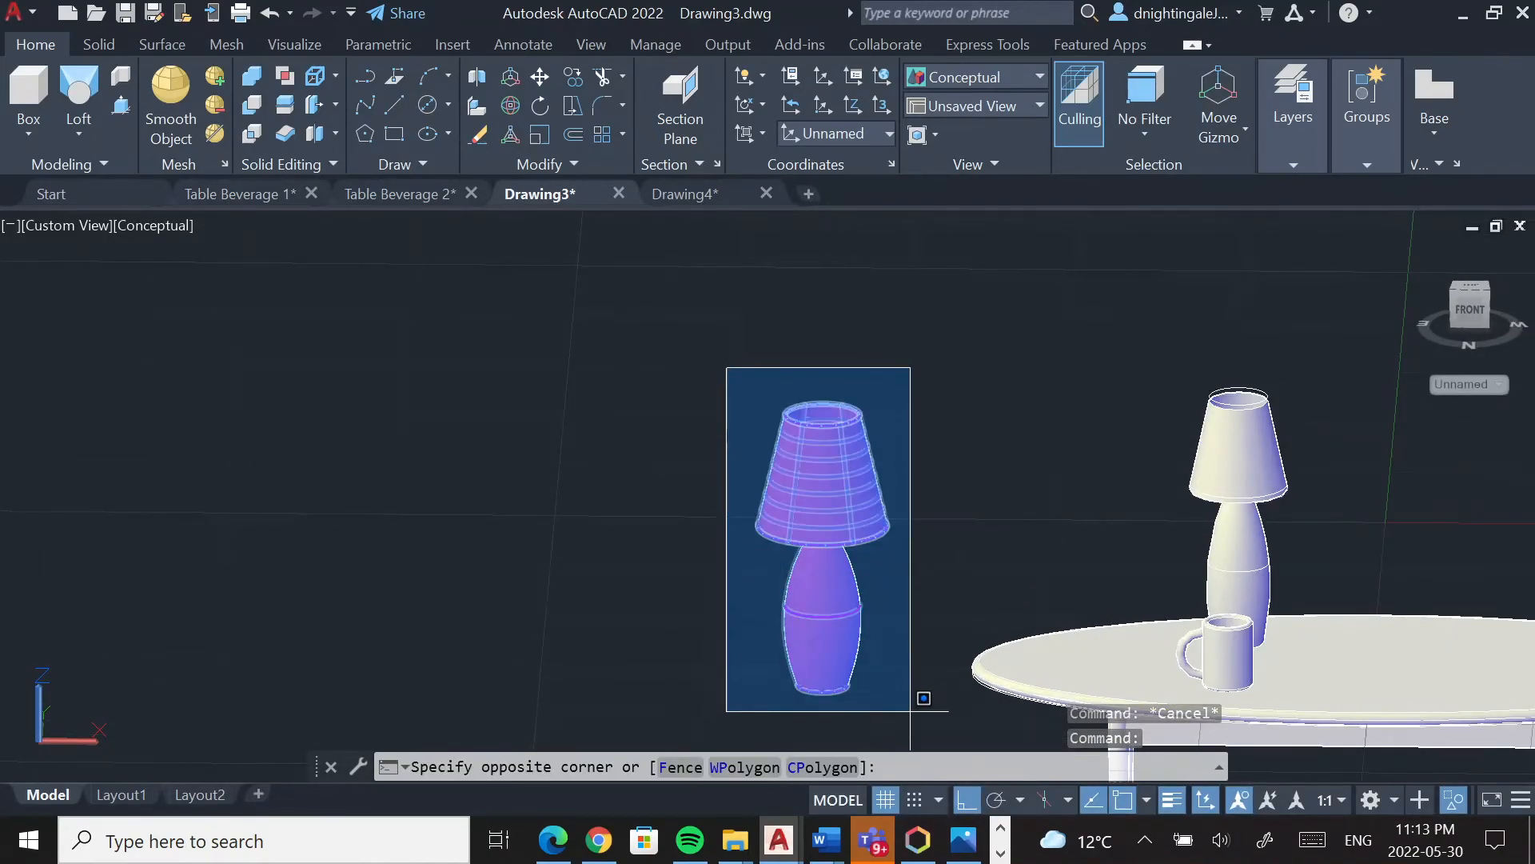
click(918, 702)
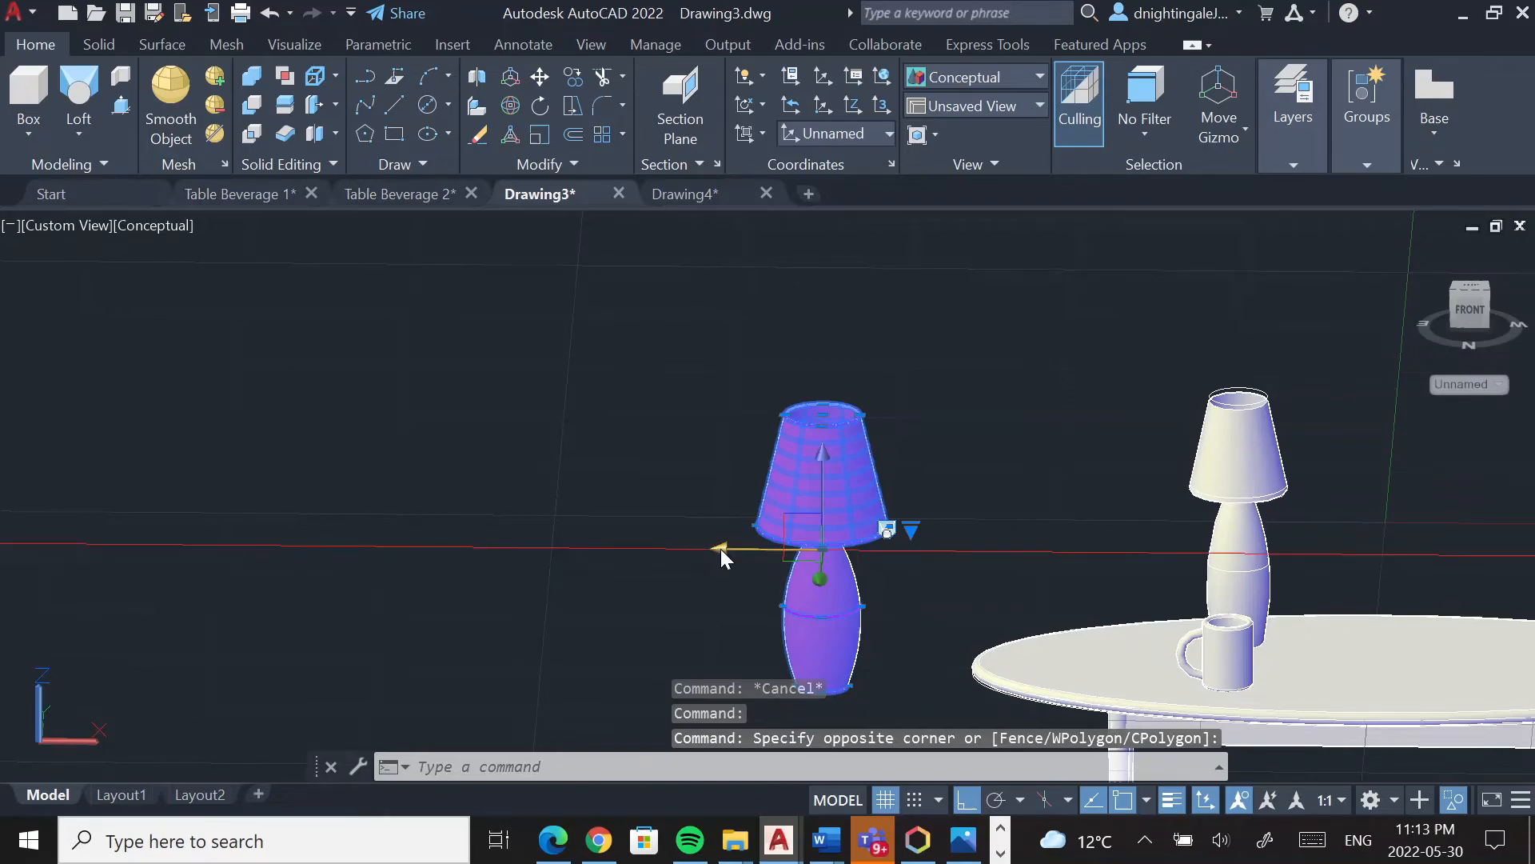
click(824, 552)
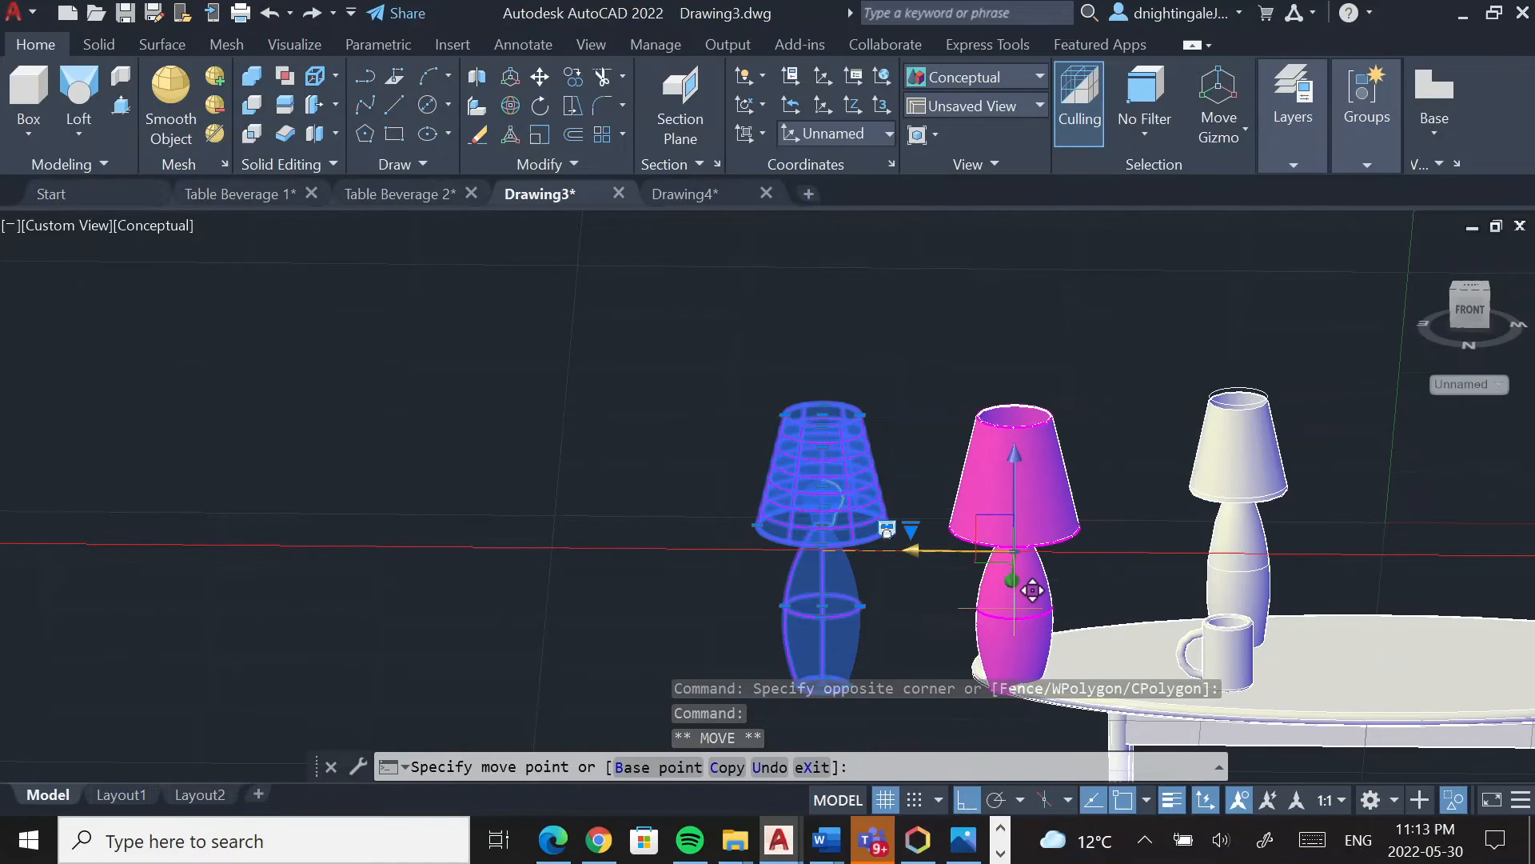
middle_drag(886, 532, 782, 425)
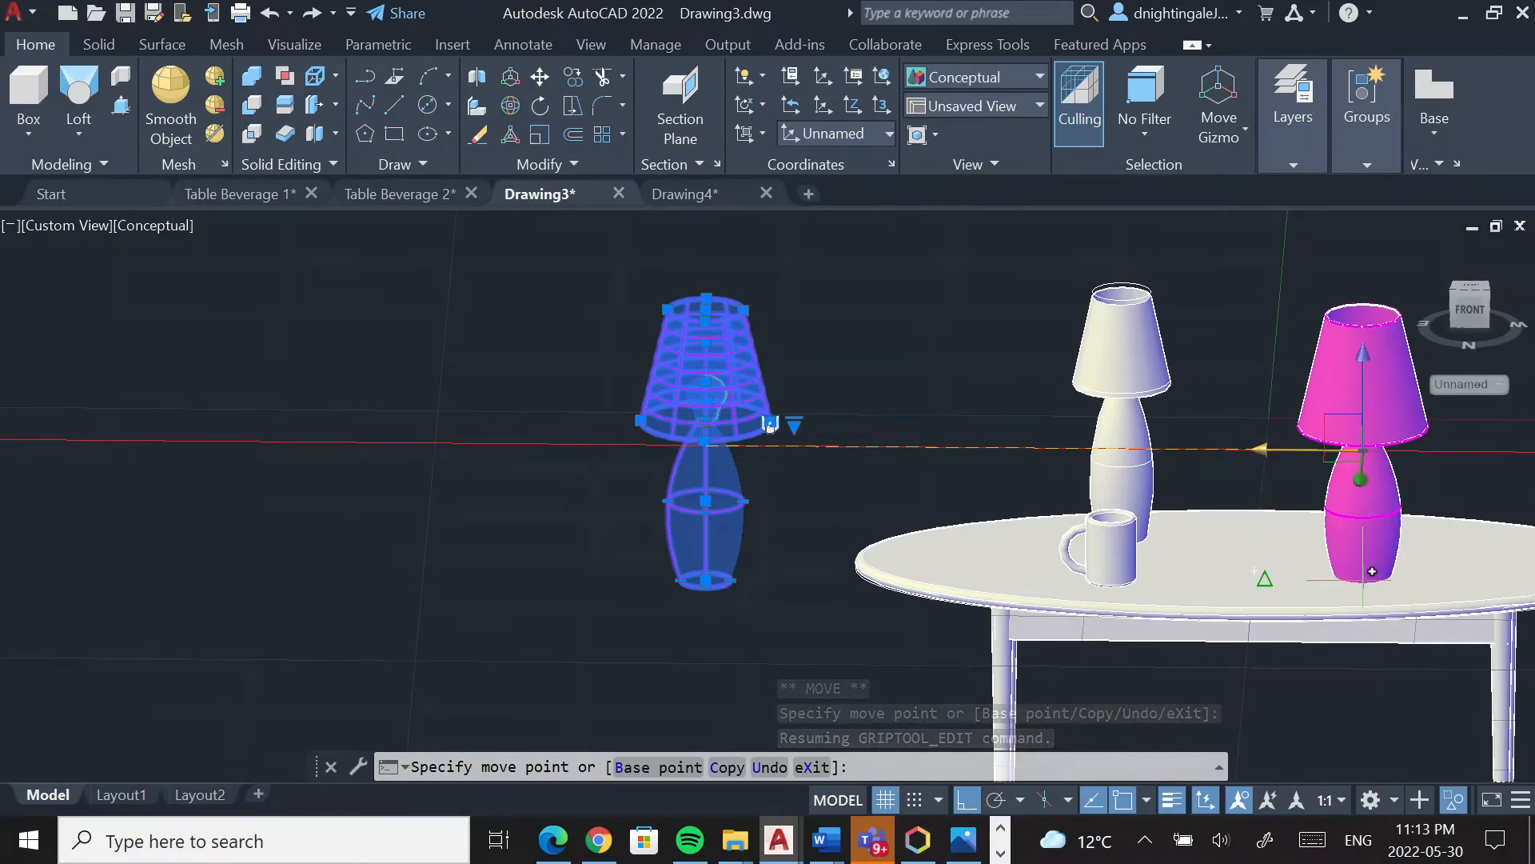
scroll(1306, 553, up, 2)
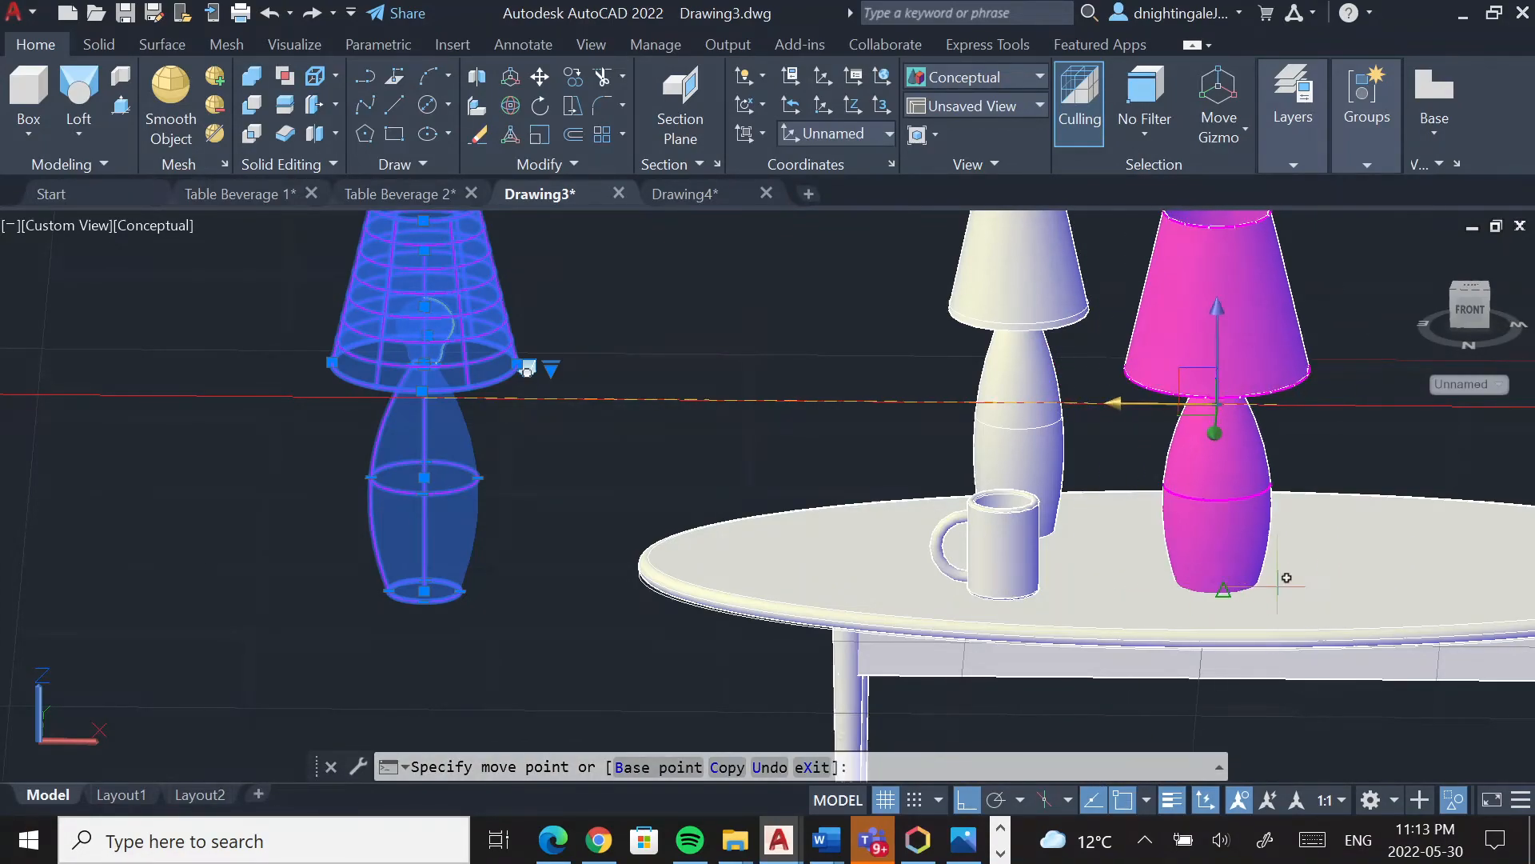
click(1356, 577)
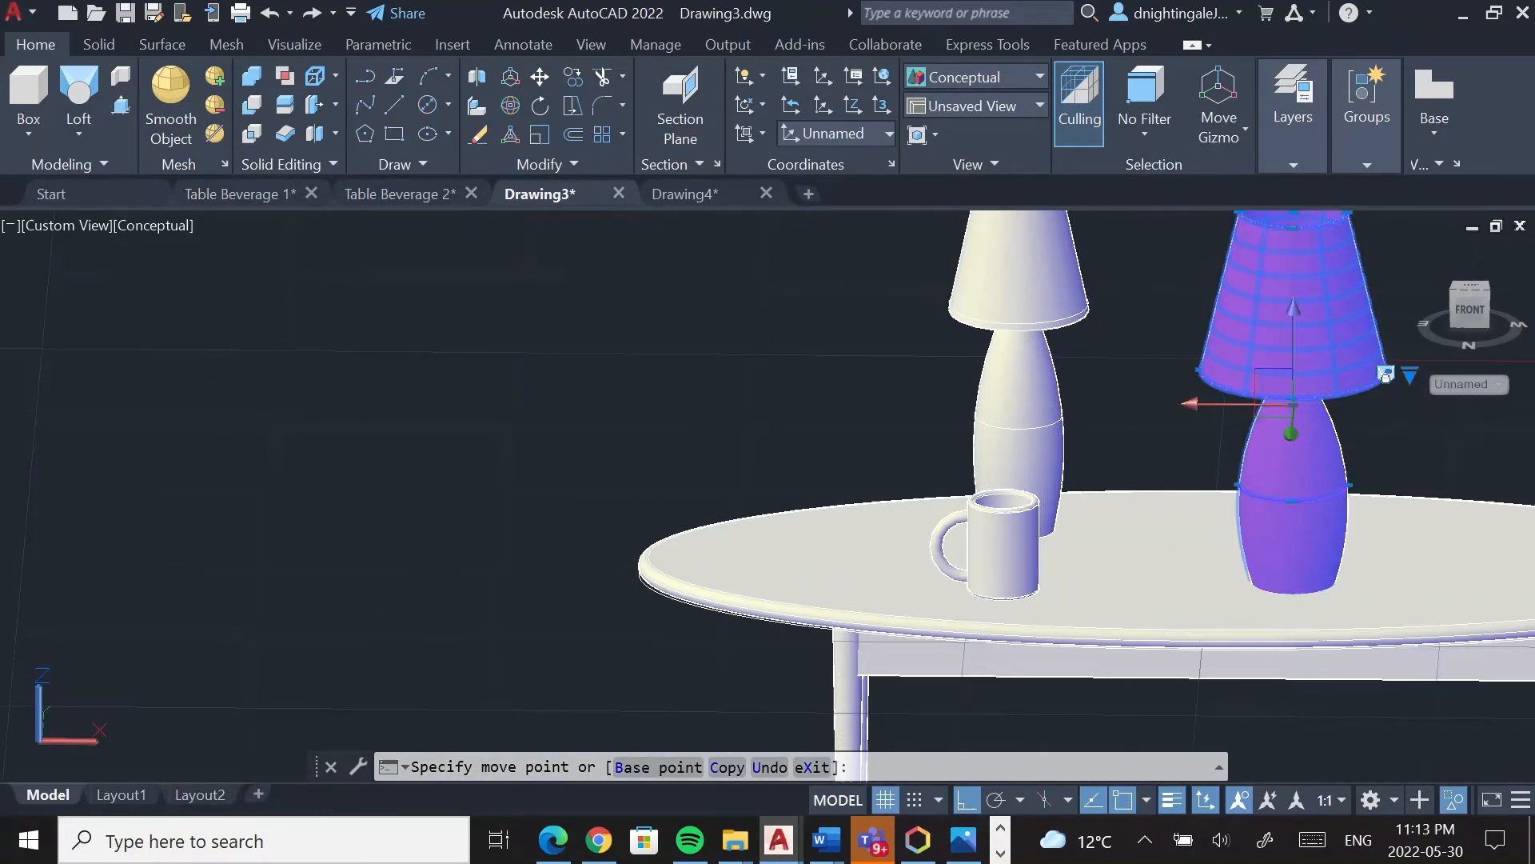
key(Return)
scroll(1295, 574, down, 3)
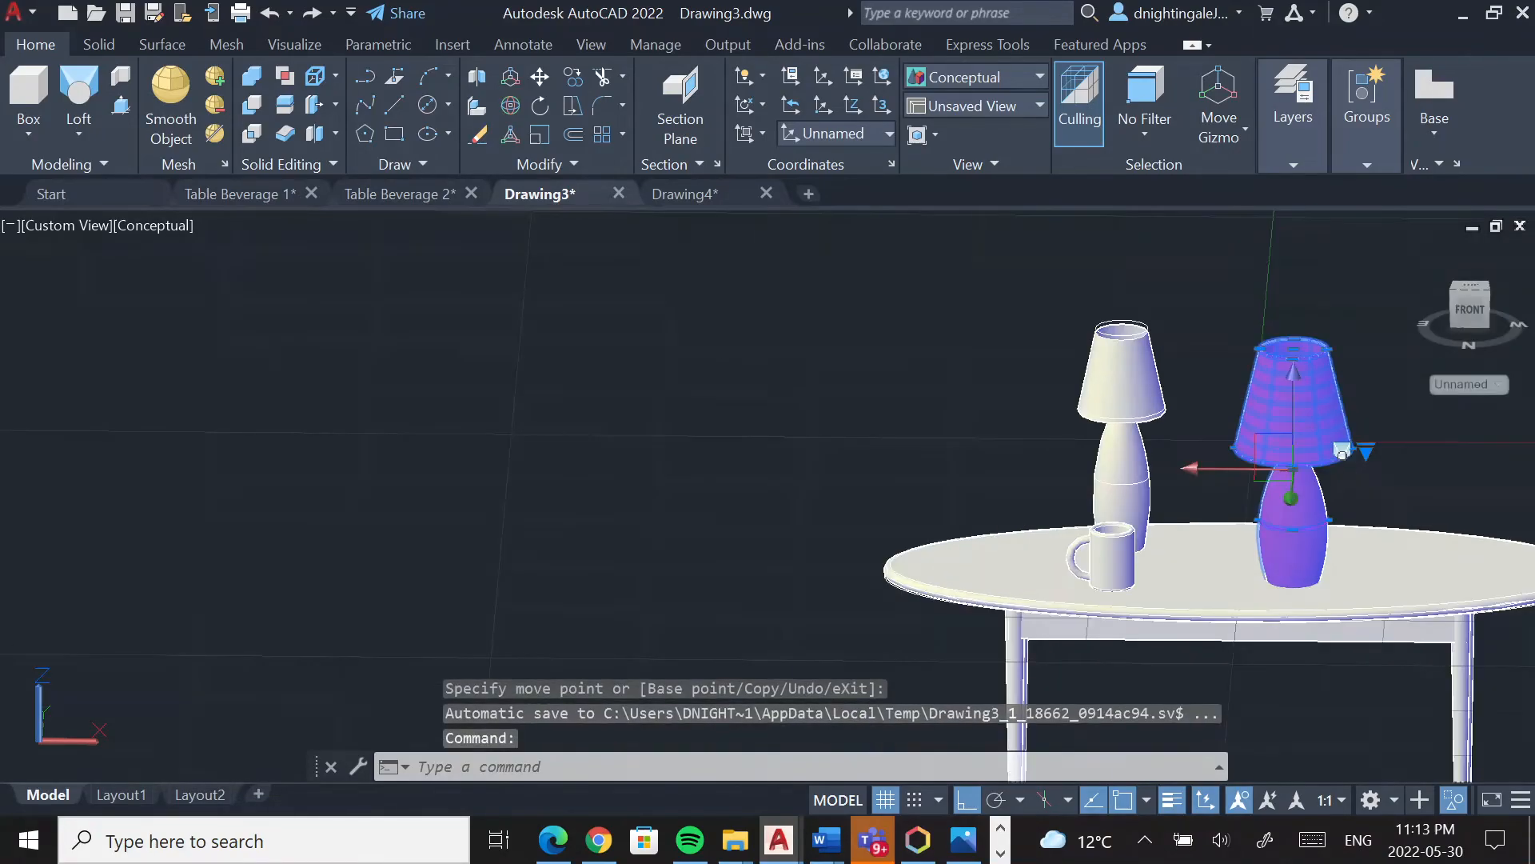
Raise the magenta lamp 0.75 along the Z axis to seat its base on the tabletop
scroll(1350, 398, up, 3)
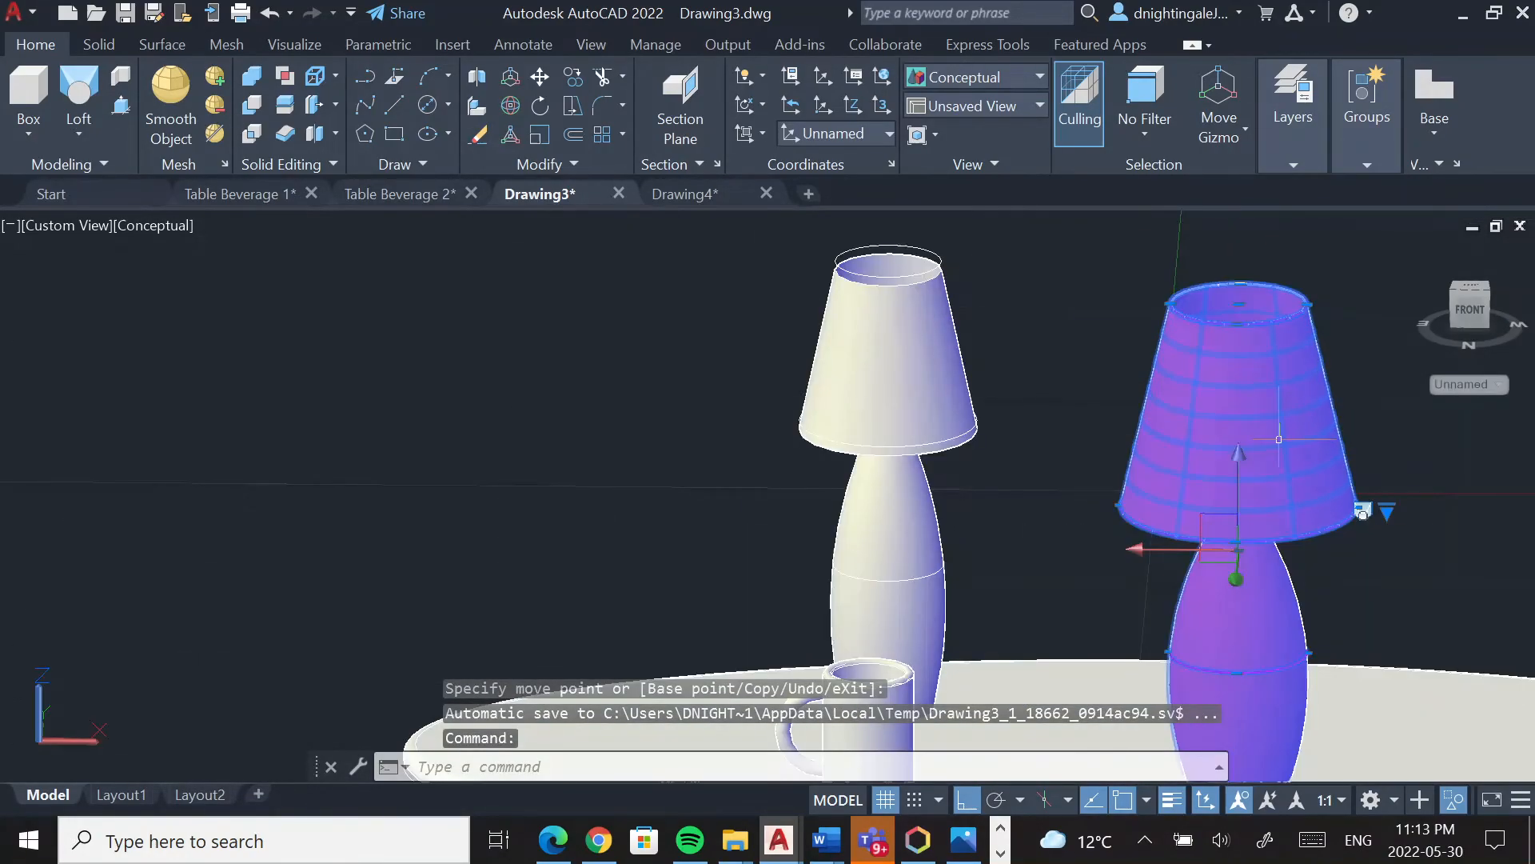
click(1239, 458)
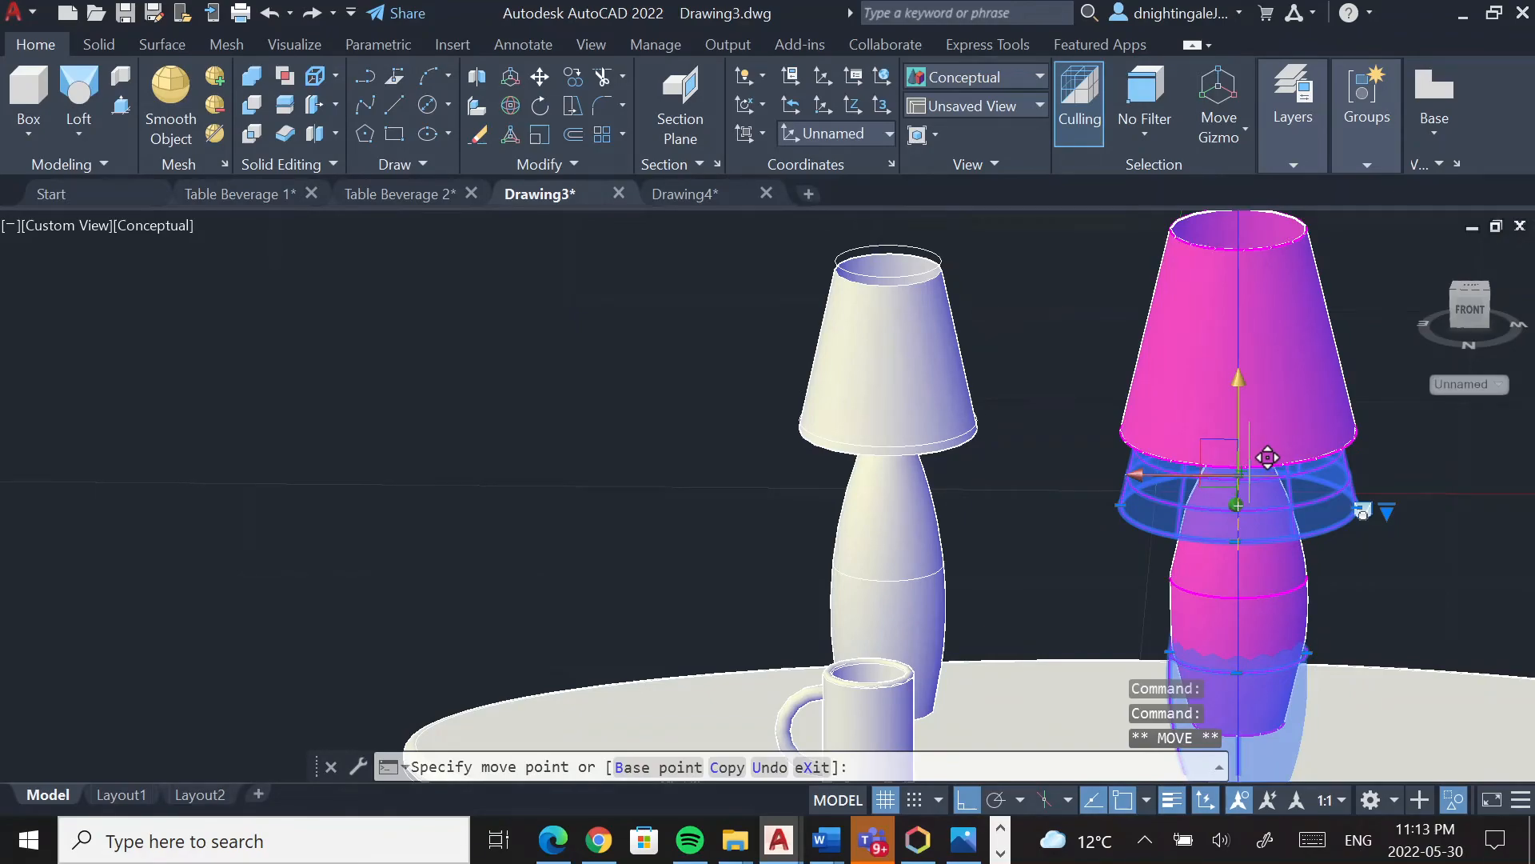
text(.75)
key(Return)
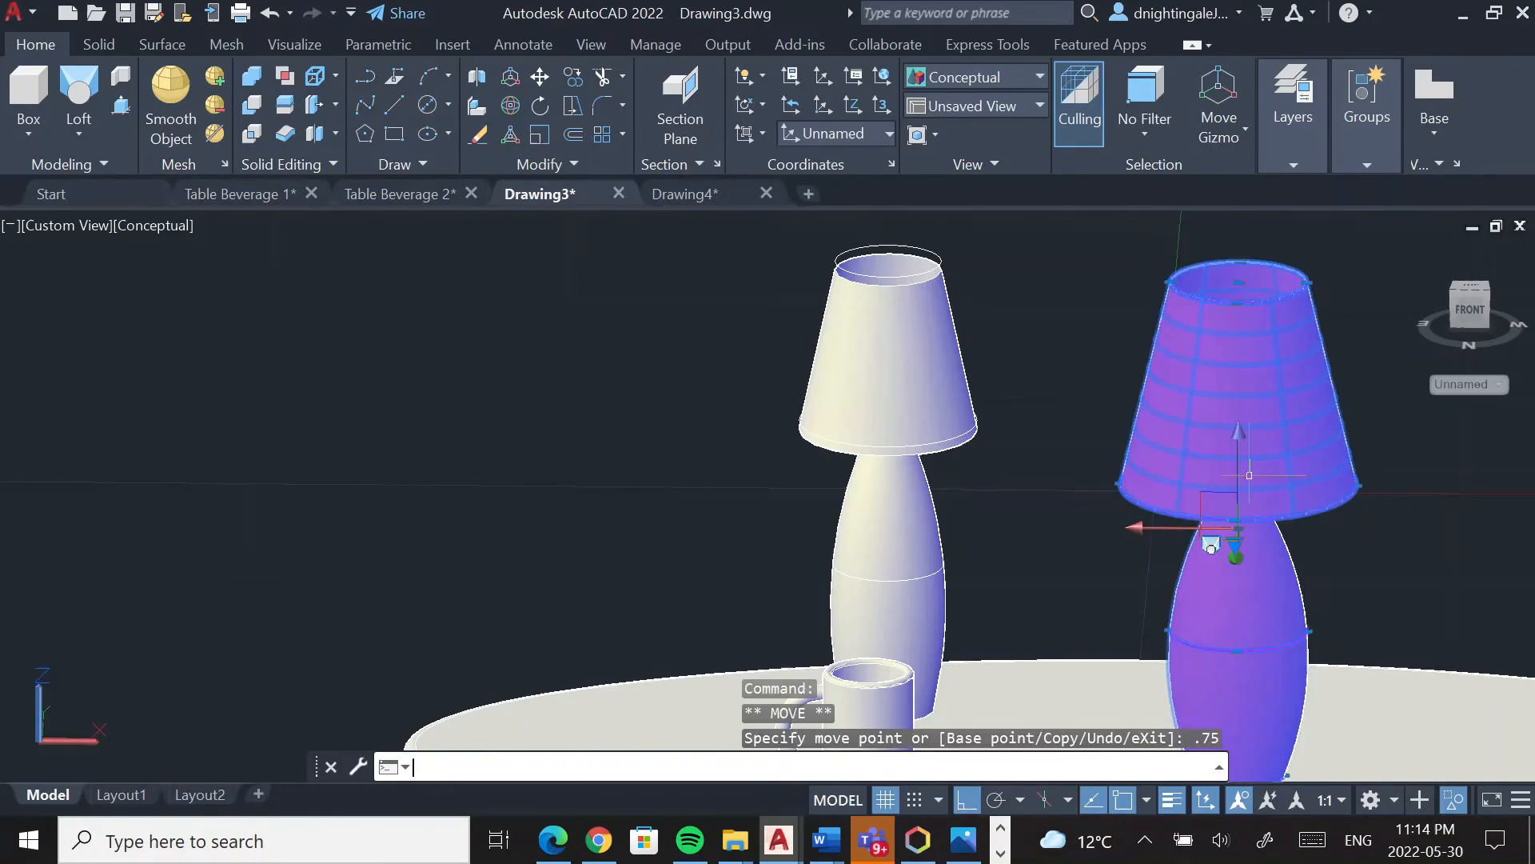
scroll(1249, 475, down, 3)
scroll(1302, 634, up, 4)
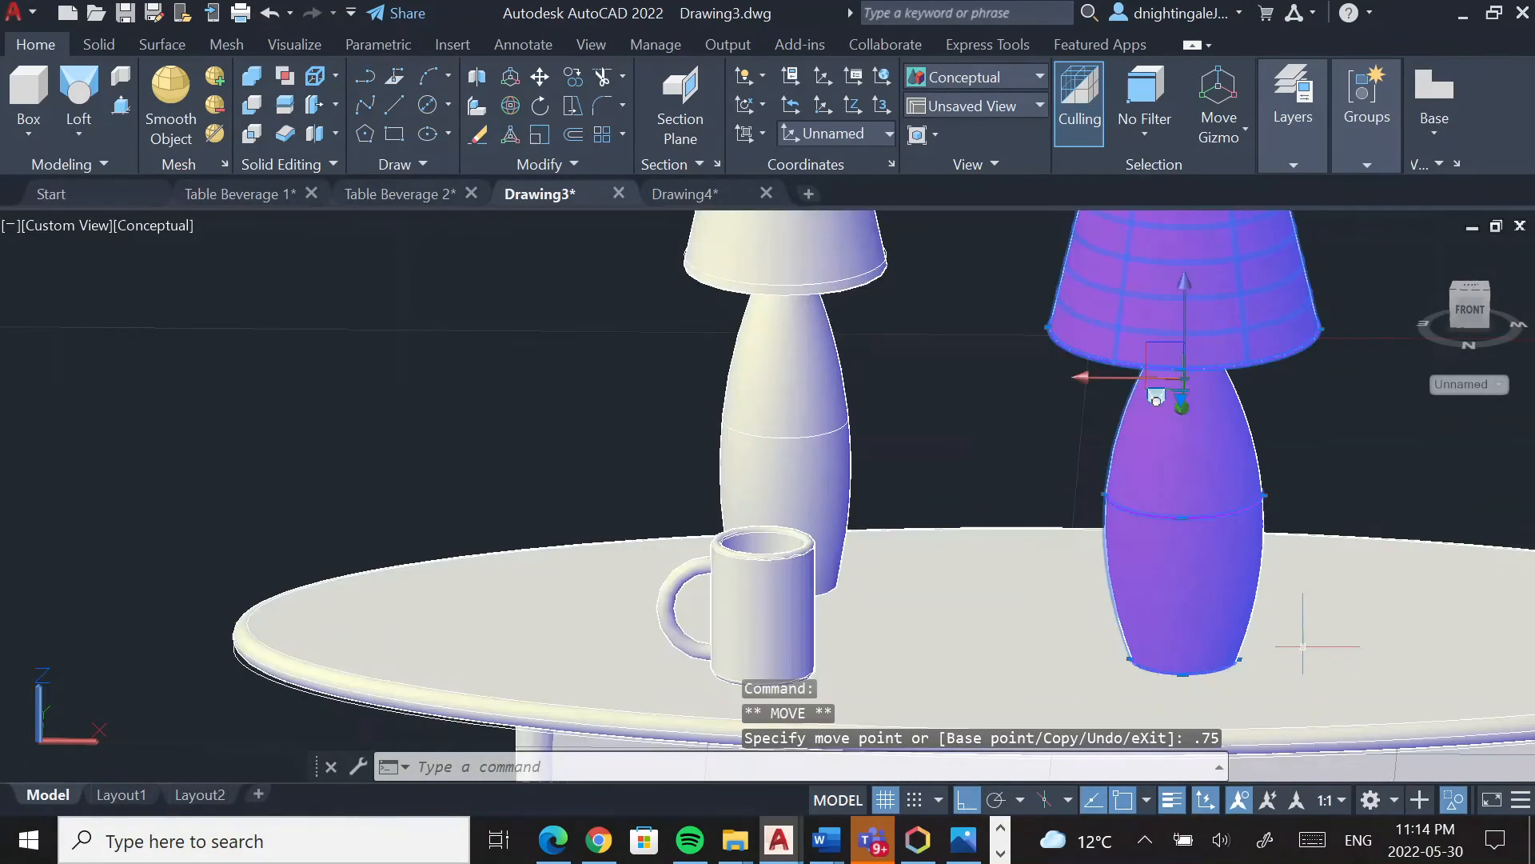
scroll(1237, 648, down, 3)
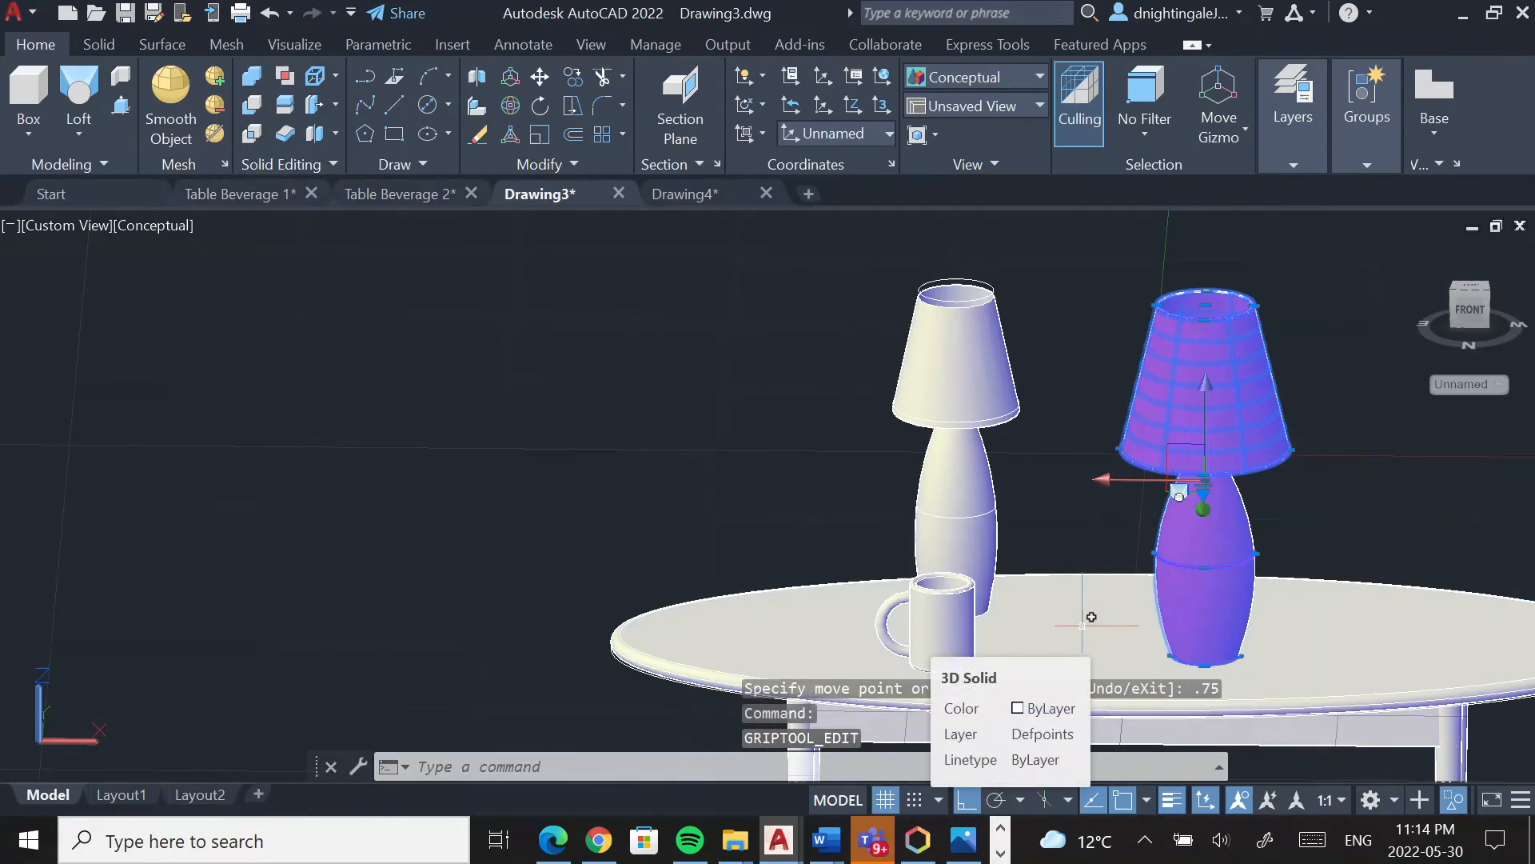
key(Escape)
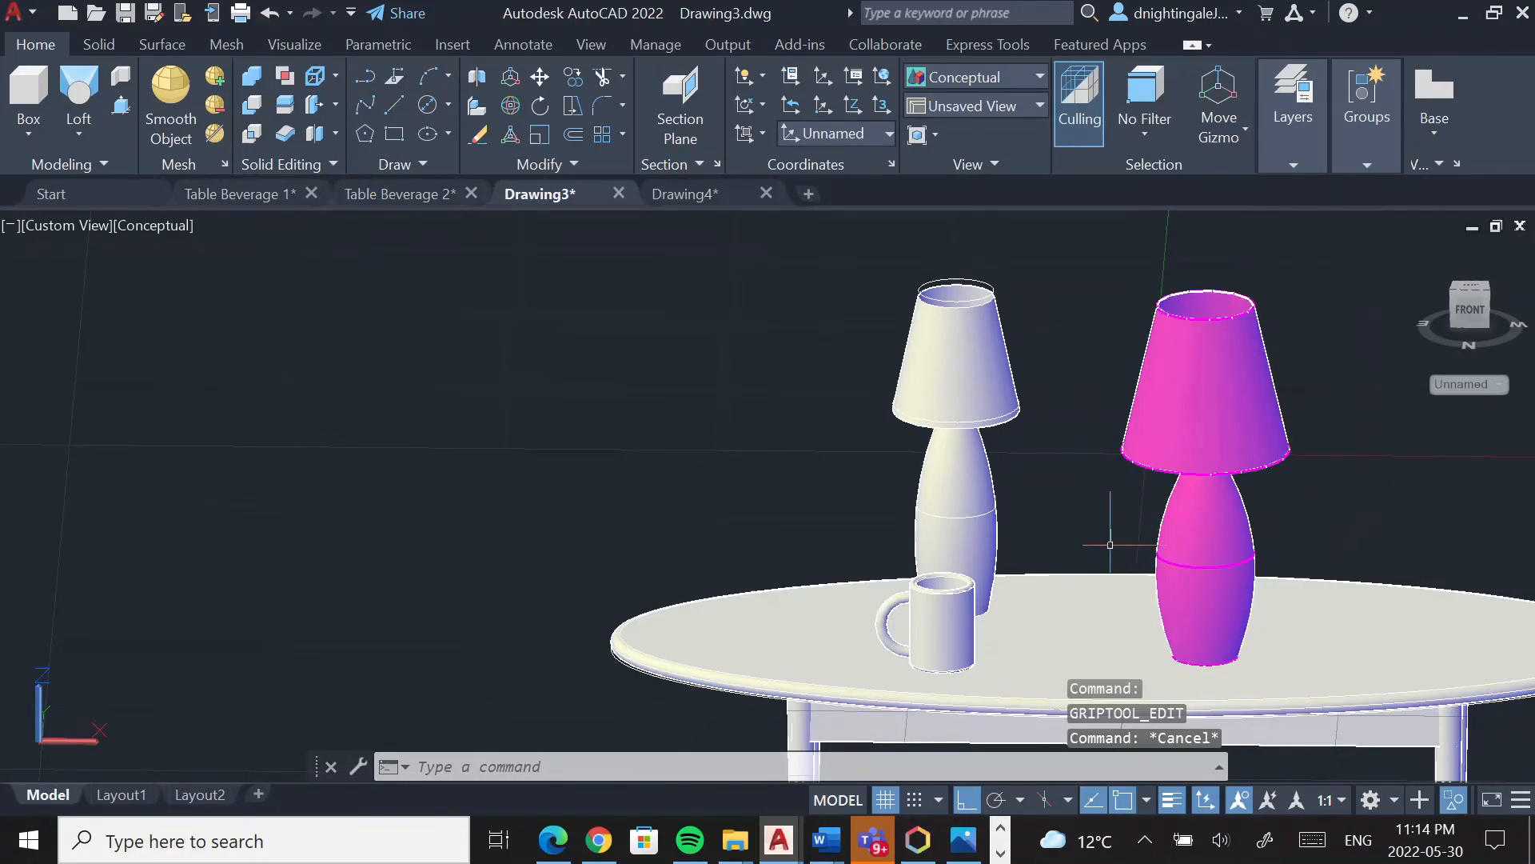
shift+middle_drag(1049, 607, 1051, 541)
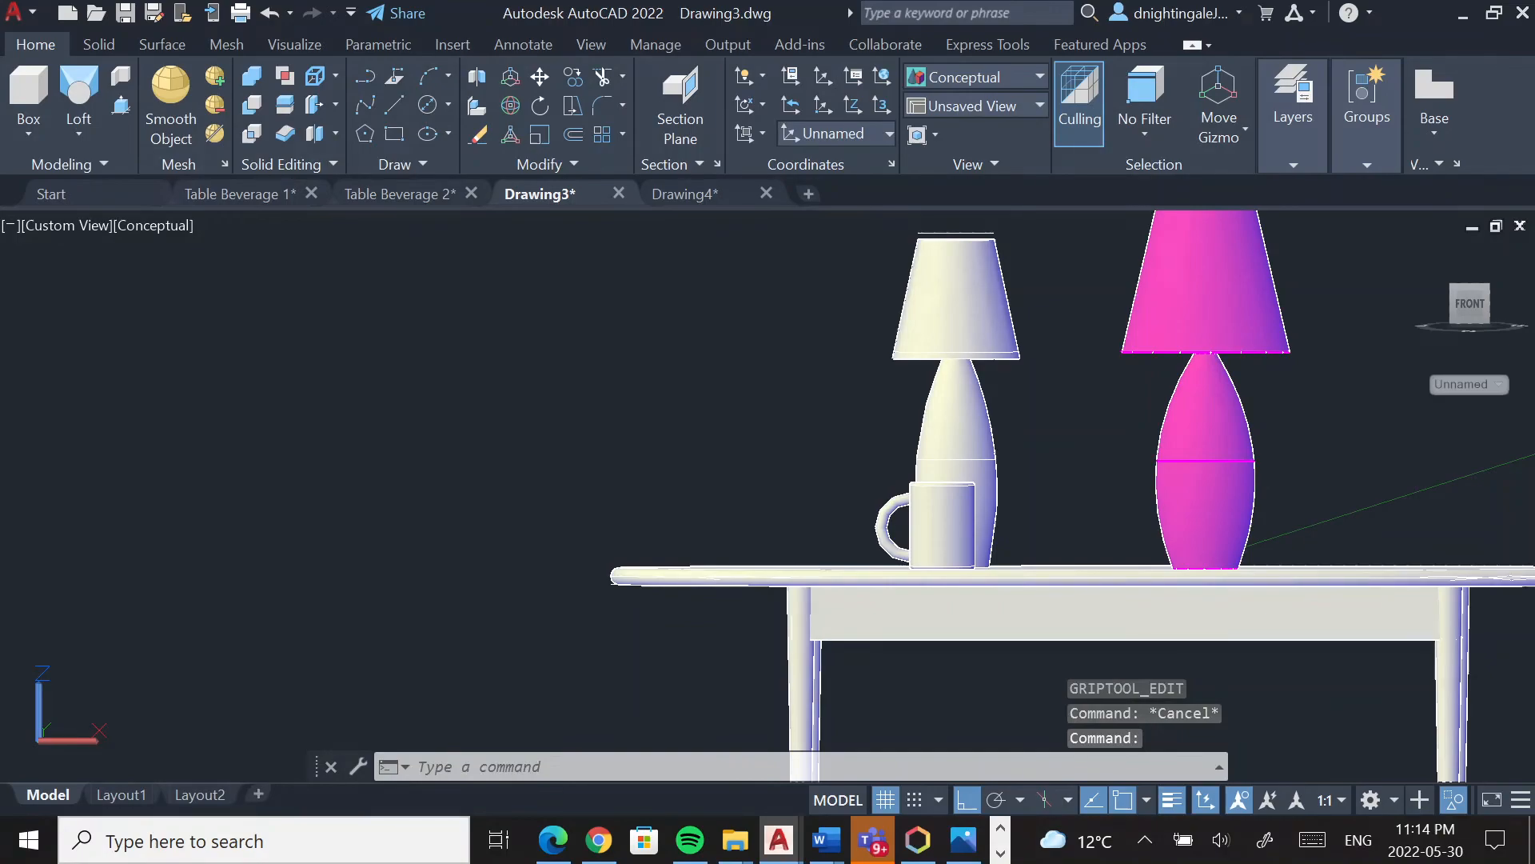
scroll(1061, 548, down, 2)
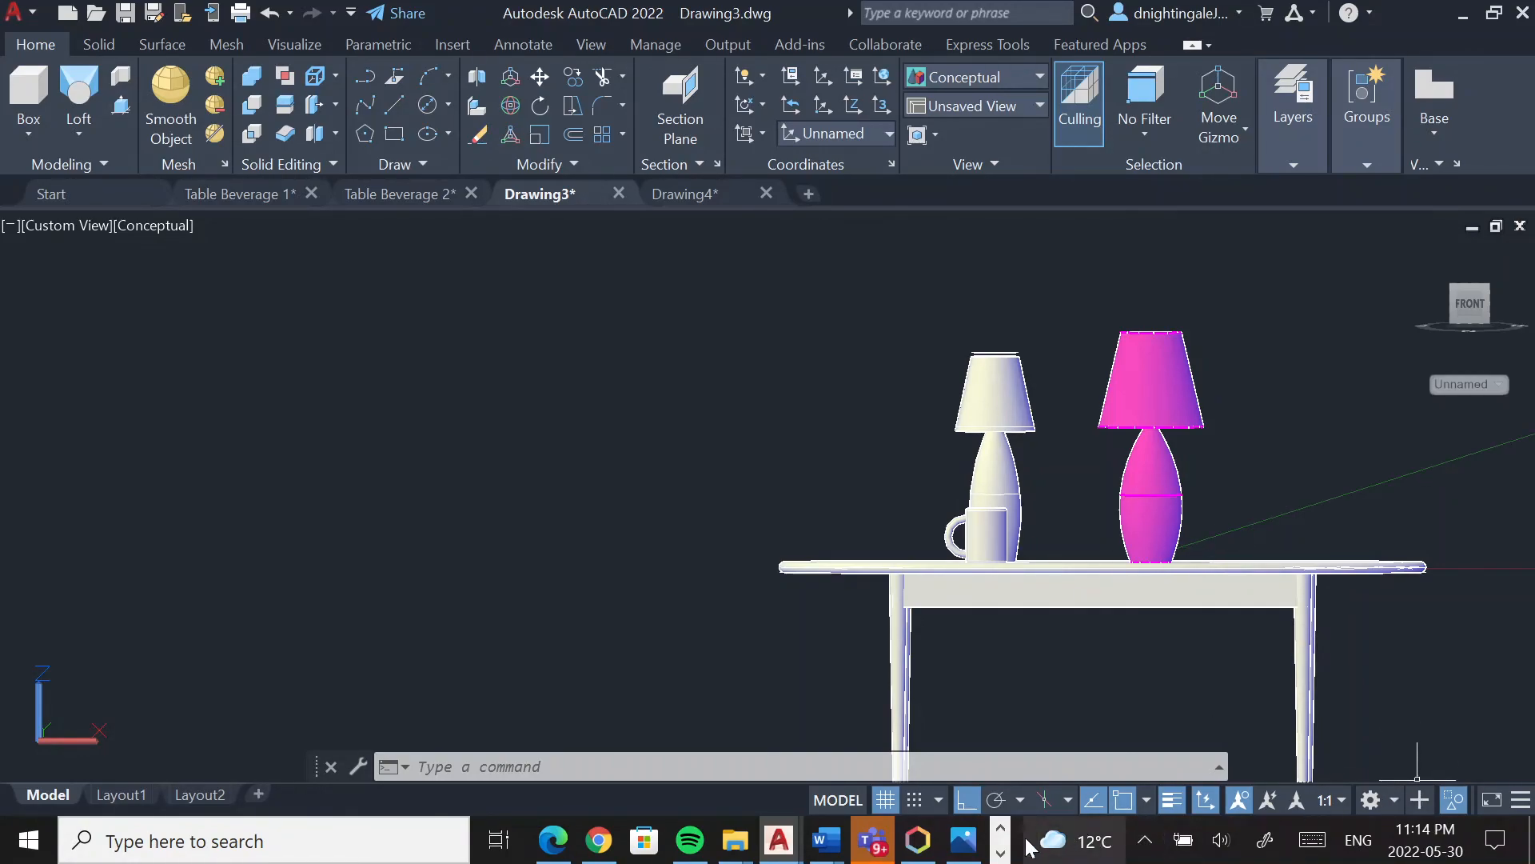
click(740, 839)
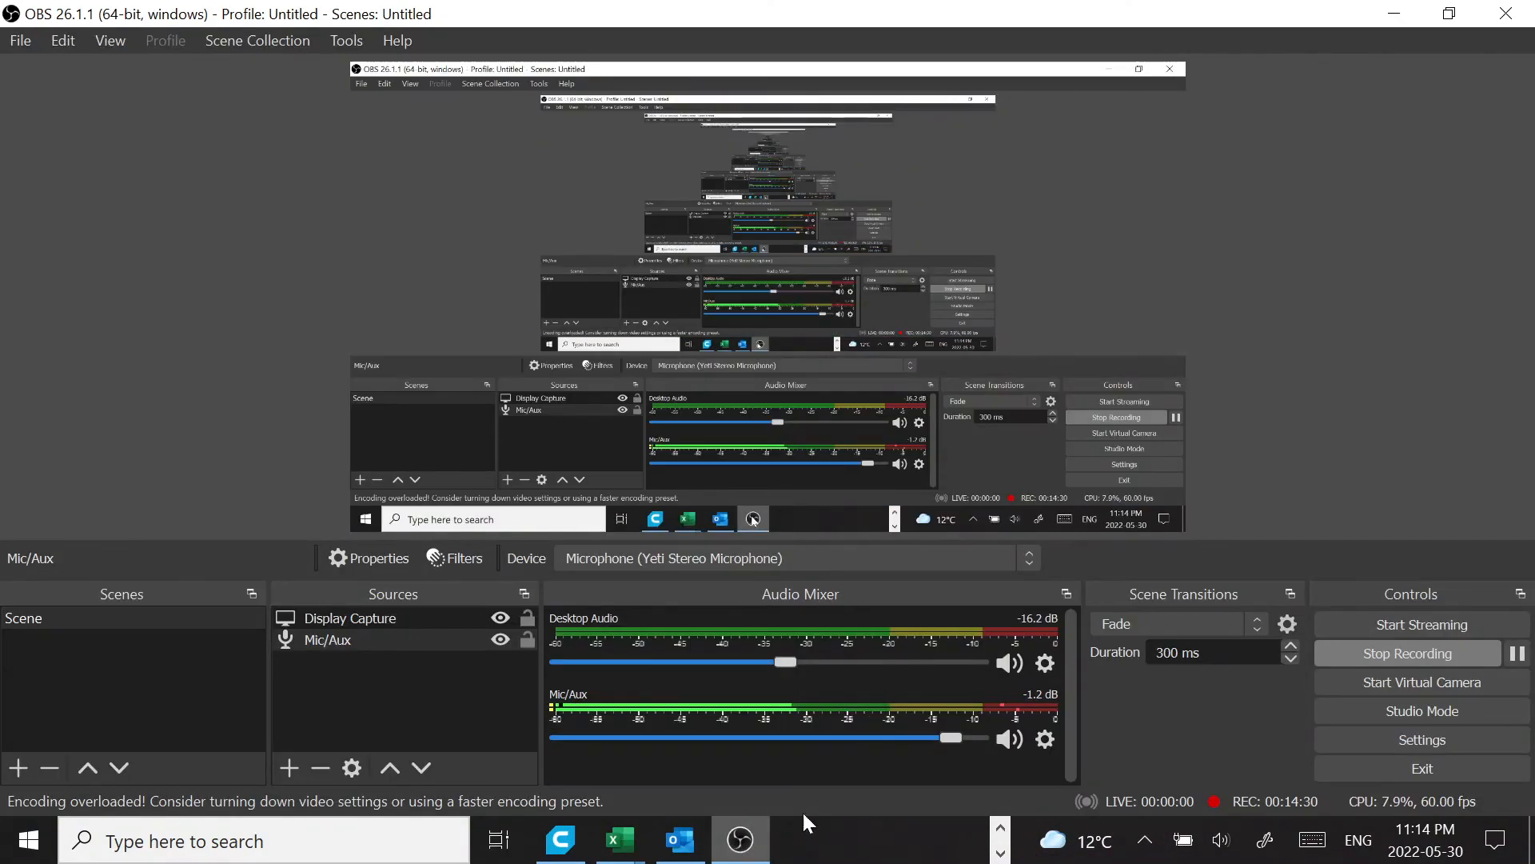